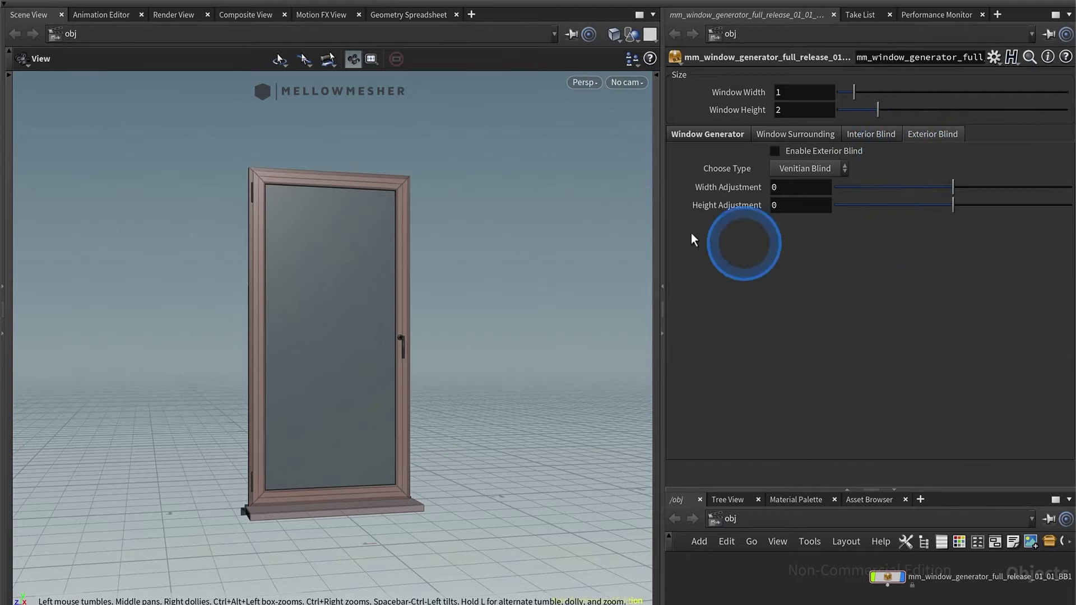
Resize the window to width 1.66 and height 1.69, and enable an interior Venetian blind with Open Close at 0.484
{"action": "left_click", "coordinate": [721, 135]}
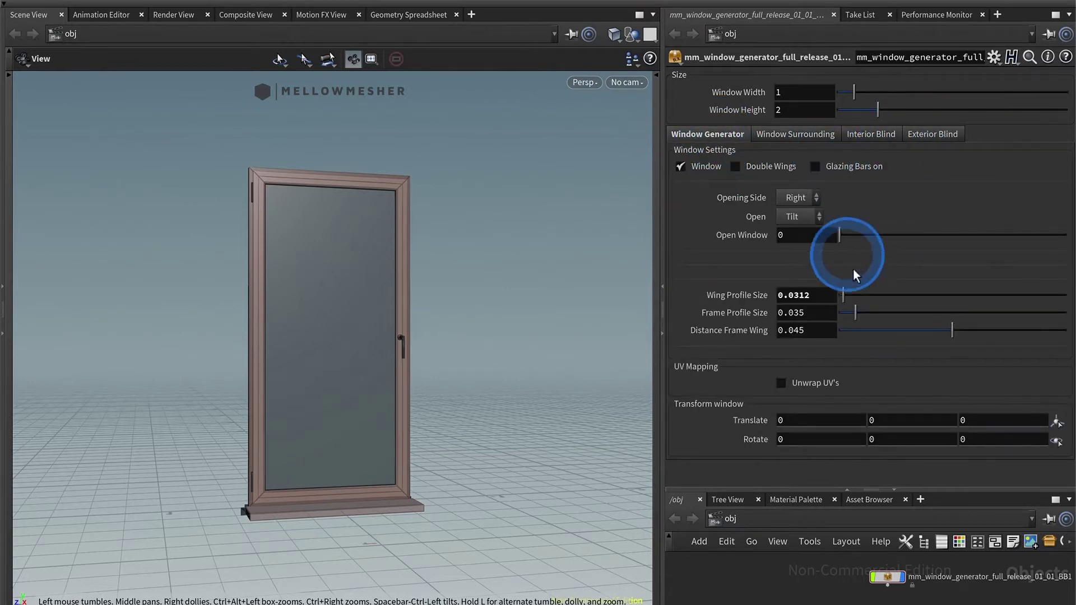
{"action": "left_click_drag", "start_coordinate": [852, 94], "coordinate": [870, 112]}
{"action": "left_click", "coordinate": [864, 135]}
{"action": "left_click", "coordinate": [838, 150]}
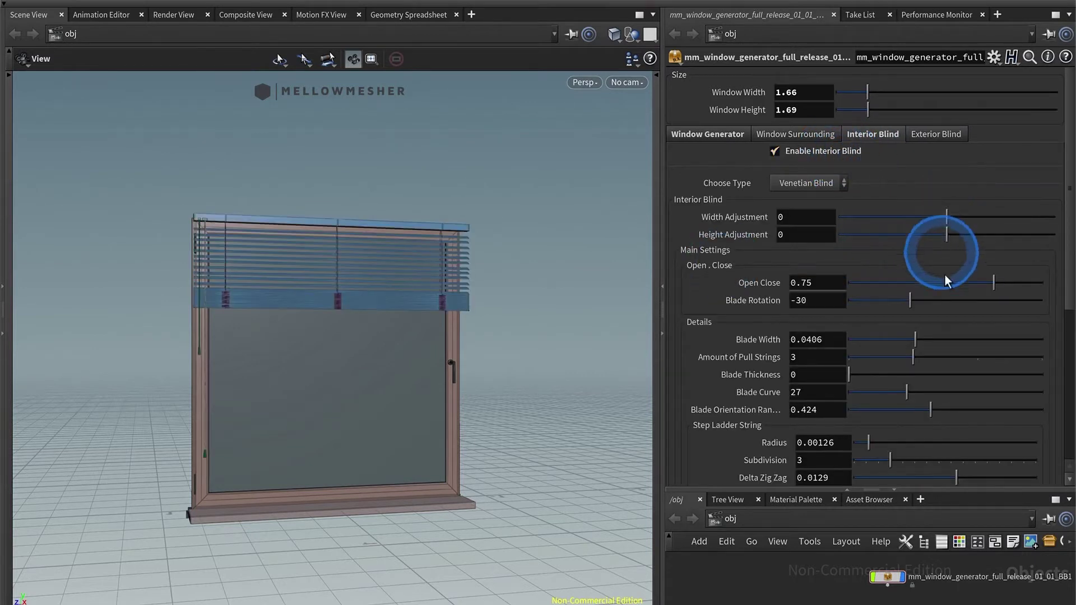
{"action": "left_click_drag", "start_coordinate": [998, 280], "coordinate": [941, 282]}
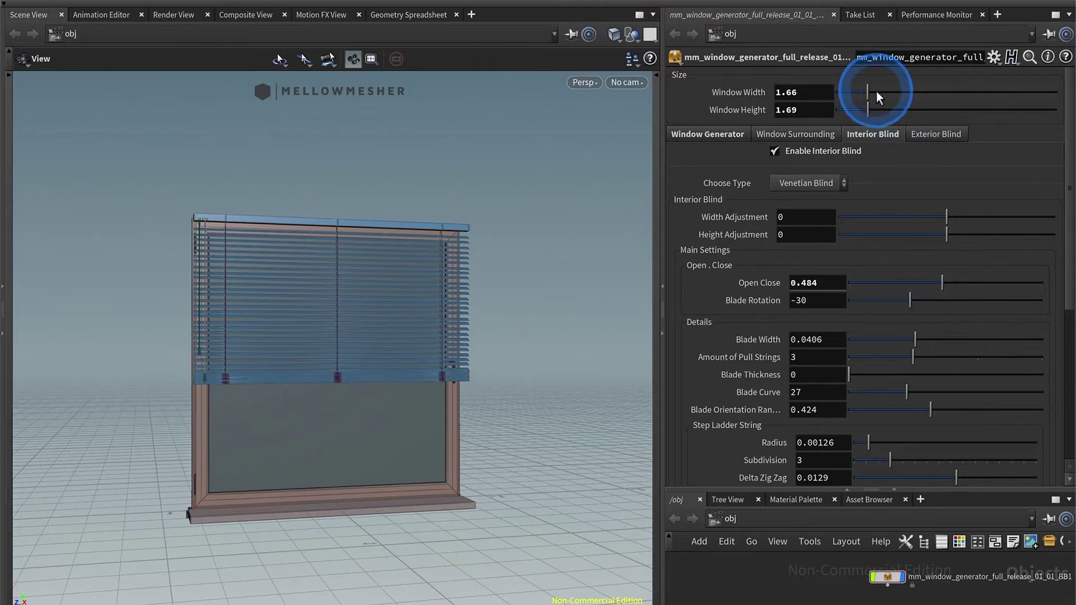
Resize the window to width 2.19 and height 1.34, and enable an exterior Roller Blind with Open Close at 0.496
{"action": "left_click_drag", "start_coordinate": [876, 92], "coordinate": [859, 109]}
{"action": "left_click_drag", "start_coordinate": [604, 329], "coordinate": [504, 270]}
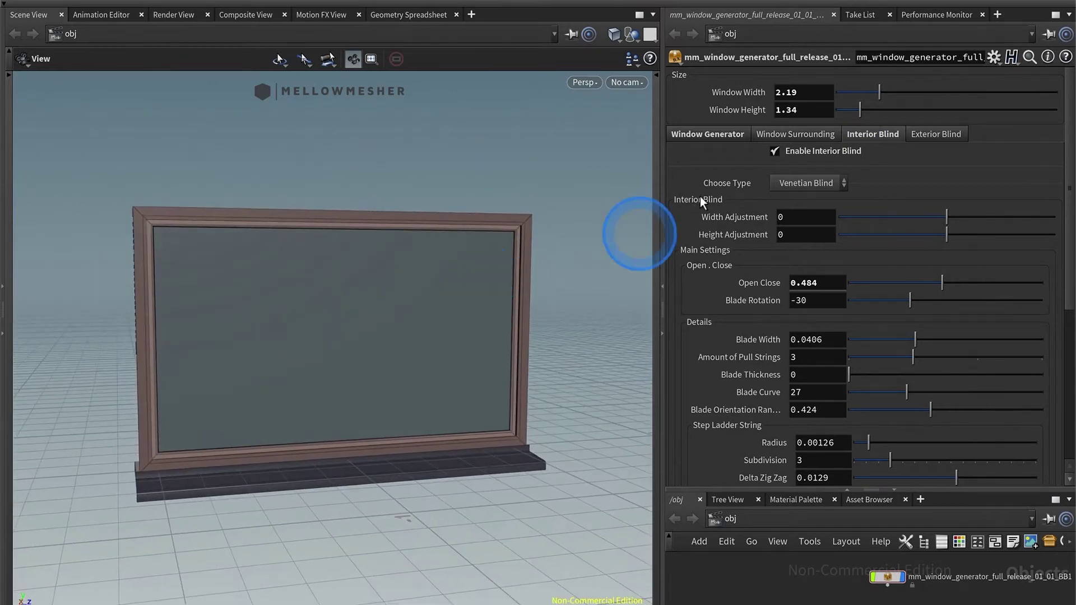
{"action": "left_click", "coordinate": [959, 135]}
{"action": "left_click", "coordinate": [861, 150]}
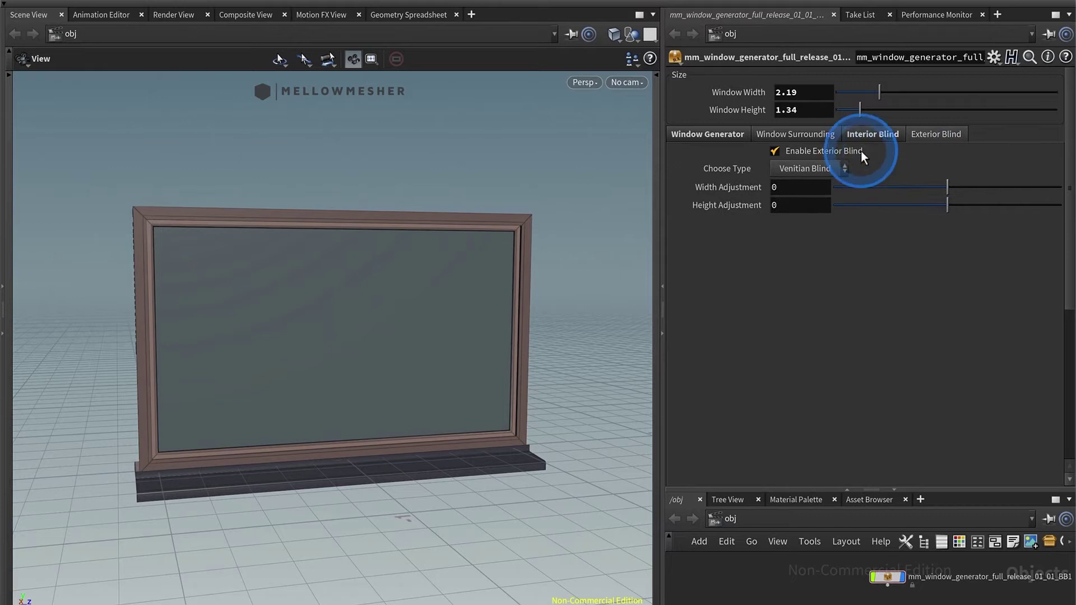
{"action": "left_click", "coordinate": [822, 170]}
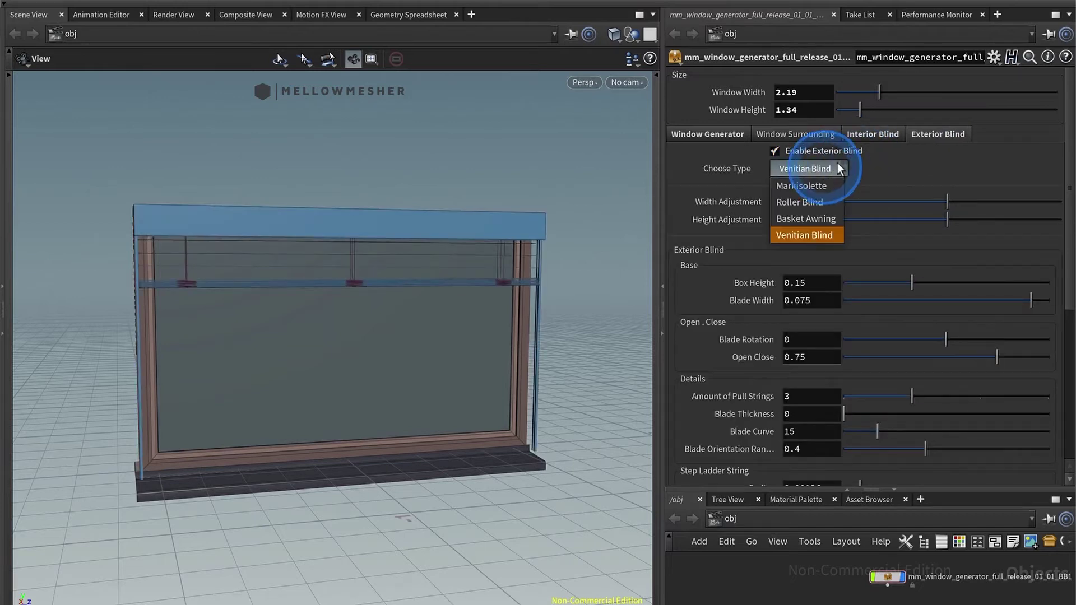
{"action": "left_click", "coordinate": [812, 206]}
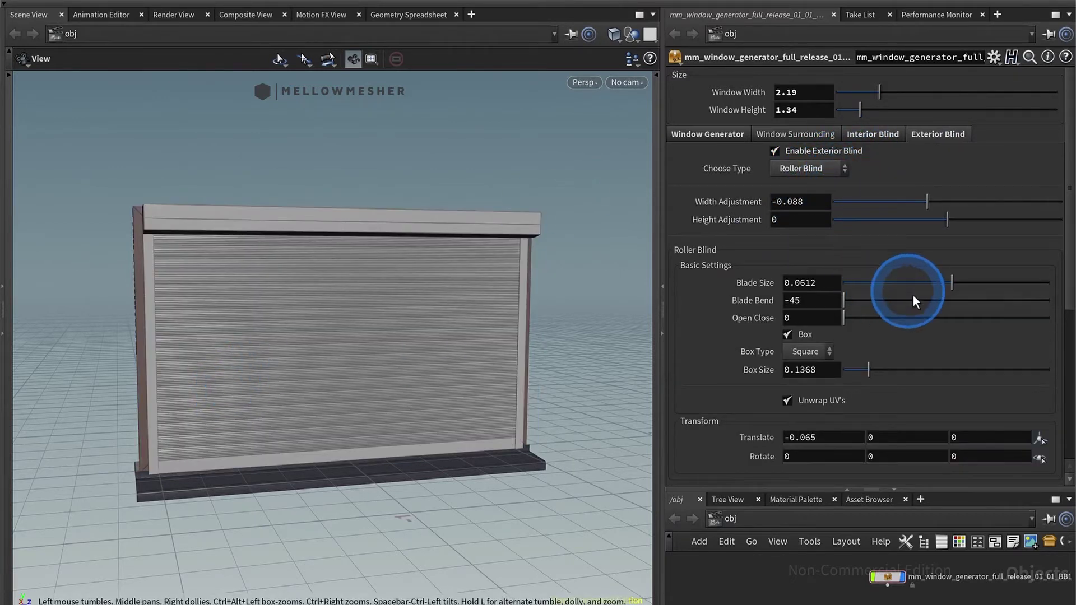
{"action": "left_click_drag", "start_coordinate": [844, 318], "coordinate": [945, 318]}
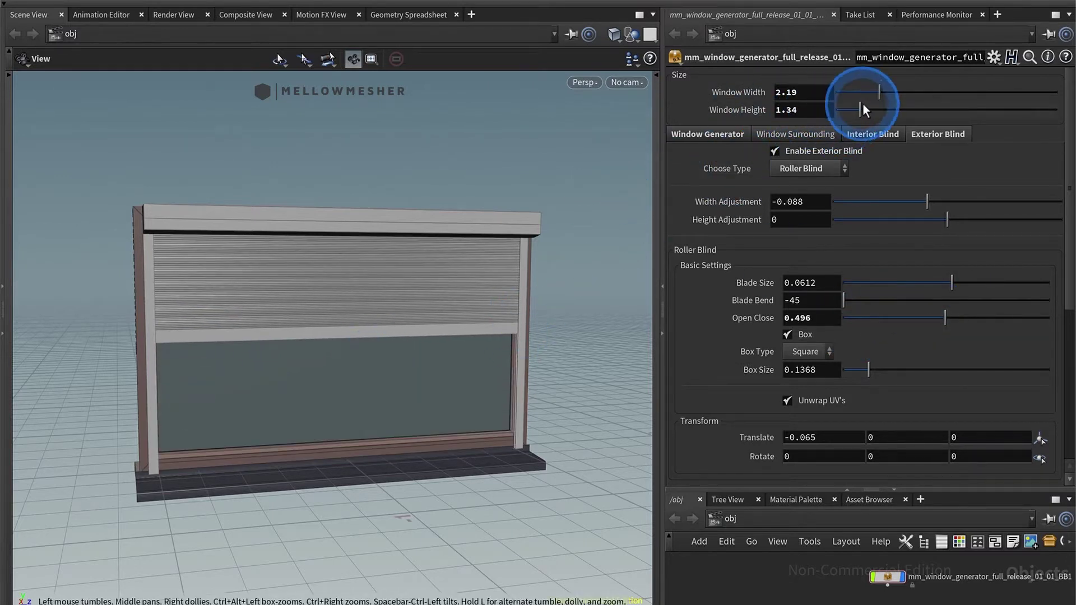
Resize the window to width 1.77 and height 1.7, and disable both the exterior and interior blinds
{"action": "mouse_move", "coordinate": [863, 107]}
{"action": "left_mouse_down"}
{"action": "mouse_move", "coordinate": [883, 110]}
{"action": "mouse_move", "coordinate": [868, 113]}
{"action": "mouse_move", "coordinate": [869, 92]}
{"action": "left_mouse_up"}
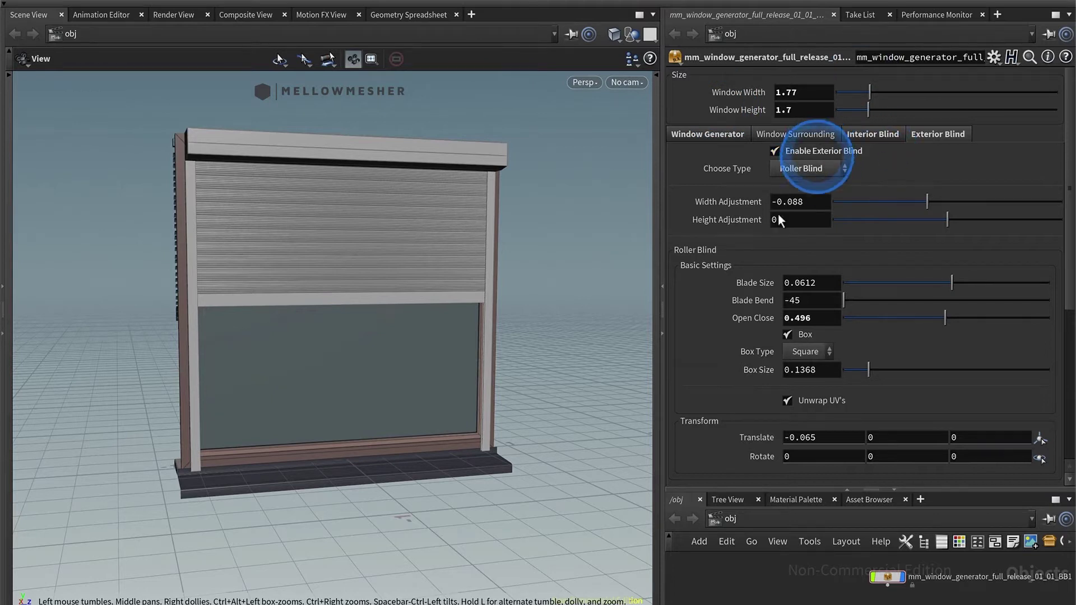
{"action": "left_click", "coordinate": [837, 149]}
{"action": "left_click", "coordinate": [860, 134]}
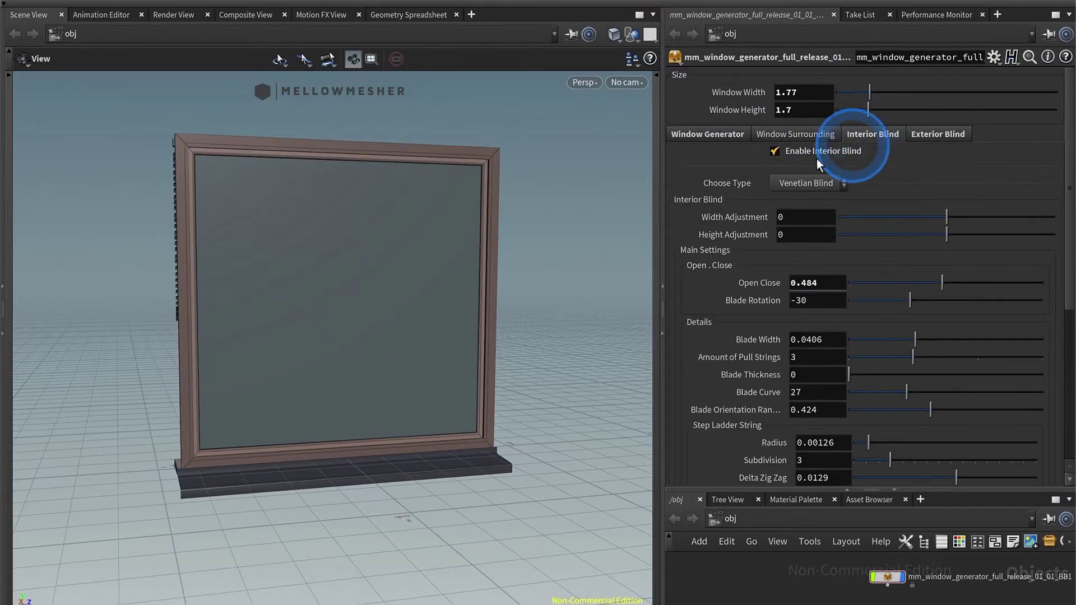
{"action": "left_click", "coordinate": [750, 159]}
{"action": "left_click", "coordinate": [782, 150]}
Give the window double wings and swing the left wing open by setting Open Window Left to 0.131
{"action": "left_click_drag", "start_coordinate": [251, 311], "coordinate": [538, 305]}
{"action": "left_click_drag", "start_coordinate": [251, 353], "coordinate": [360, 380]}
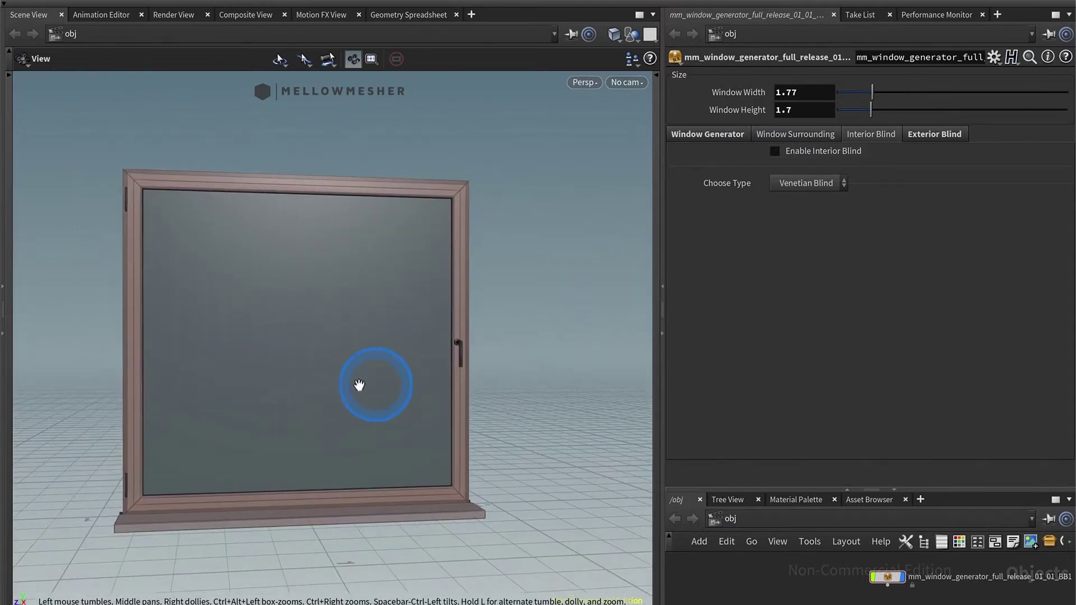
{"action": "left_click", "coordinate": [712, 139]}
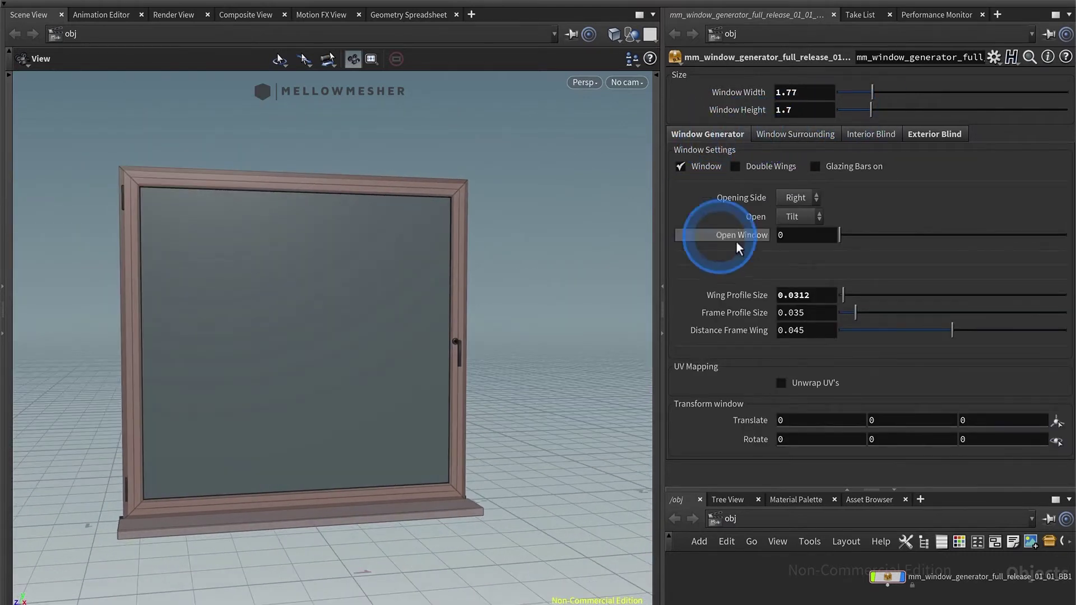
{"action": "left_click", "coordinate": [751, 169]}
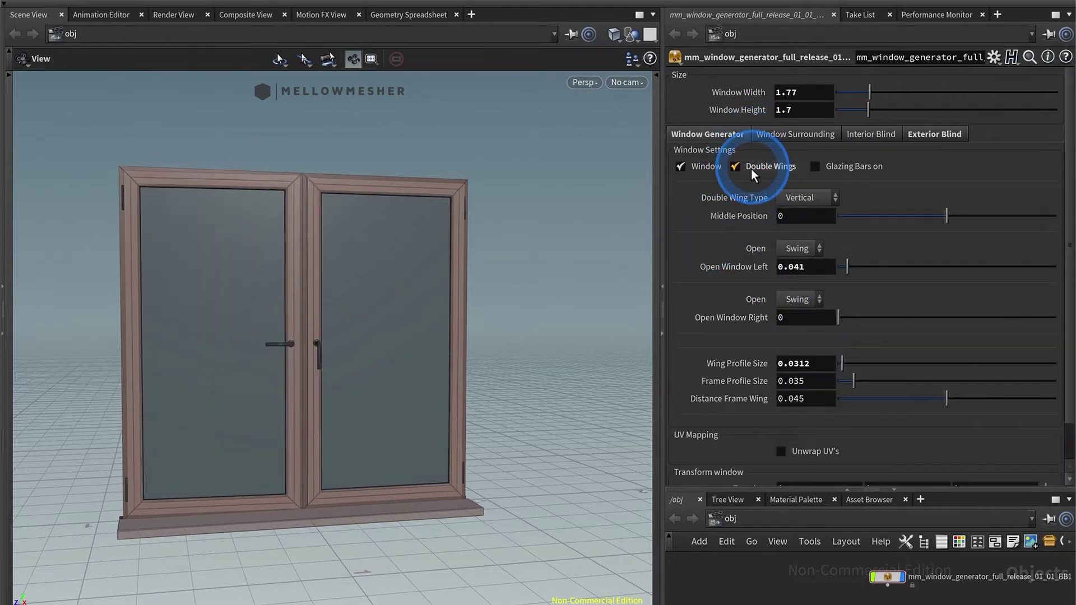
{"action": "left_click", "coordinate": [847, 166]}
{"action": "left_click", "coordinate": [850, 166]}
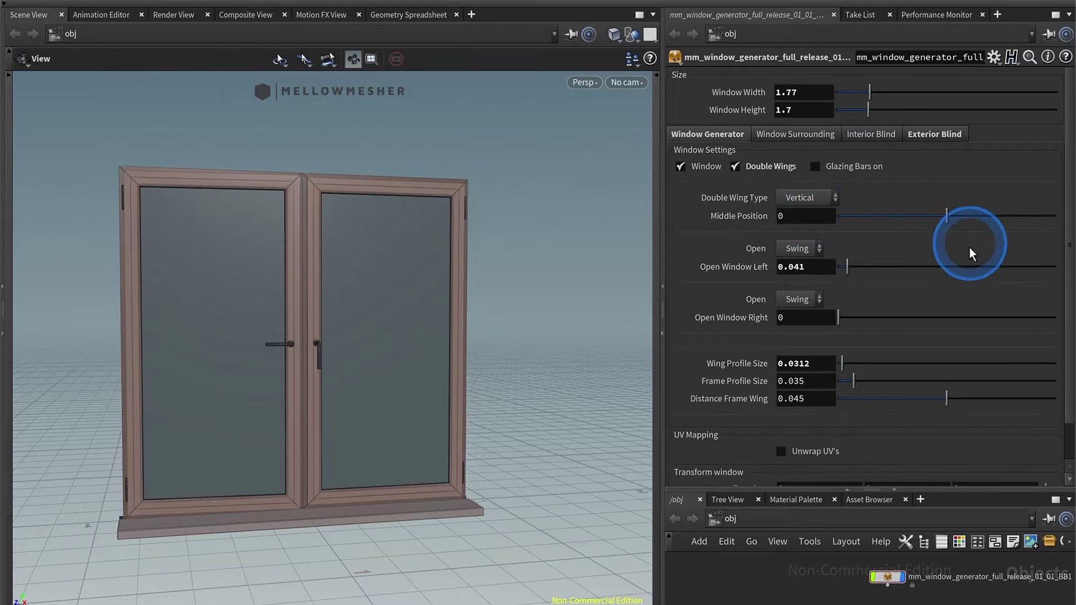
{"action": "mouse_move", "coordinate": [861, 269]}
{"action": "left_mouse_down"}
{"action": "mouse_move", "coordinate": [897, 265]}
{"action": "mouse_move", "coordinate": [867, 265]}
{"action": "left_mouse_up"}
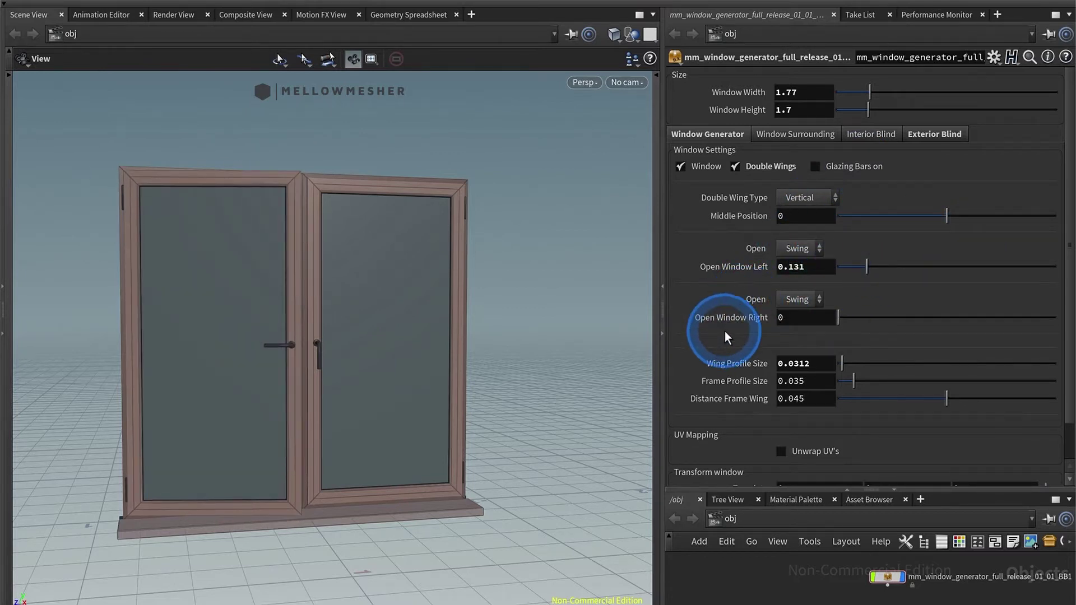
Enable Unwrap UV's for the window and close the left wing by setting Open Window Left to 0
{"action": "scroll", "coordinate": [724, 331], "scroll_direction": "down", "scroll_amount": 2}
{"action": "scroll", "coordinate": [714, 403], "scroll_direction": "up", "scroll_amount": 1}
{"action": "scroll", "coordinate": [718, 393], "scroll_direction": "down", "scroll_amount": 1}
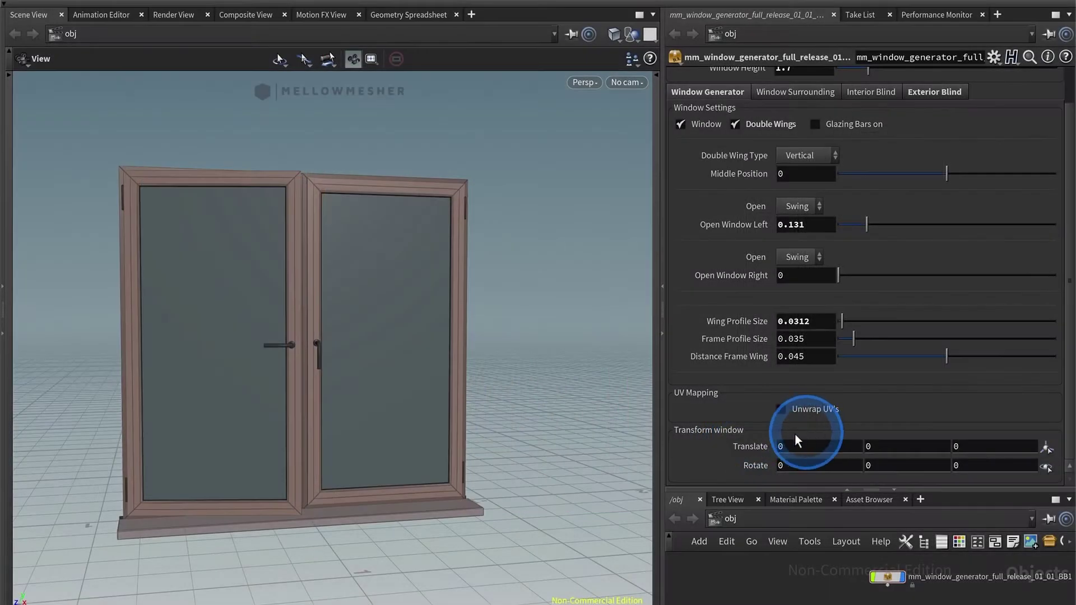
{"action": "left_click_drag", "start_coordinate": [794, 433], "coordinate": [840, 438]}
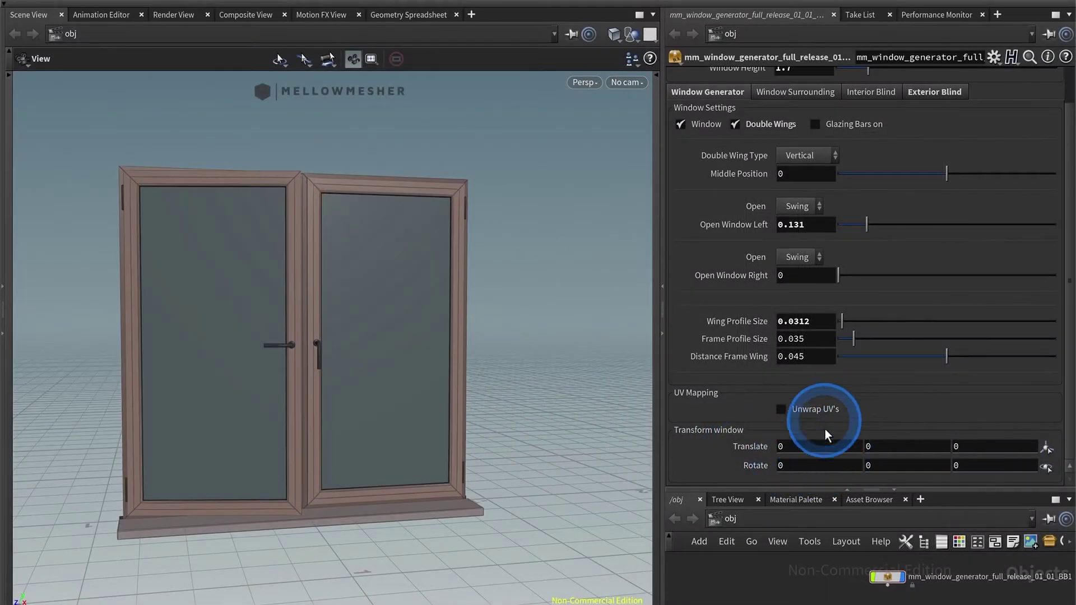
{"action": "left_click", "coordinate": [780, 409]}
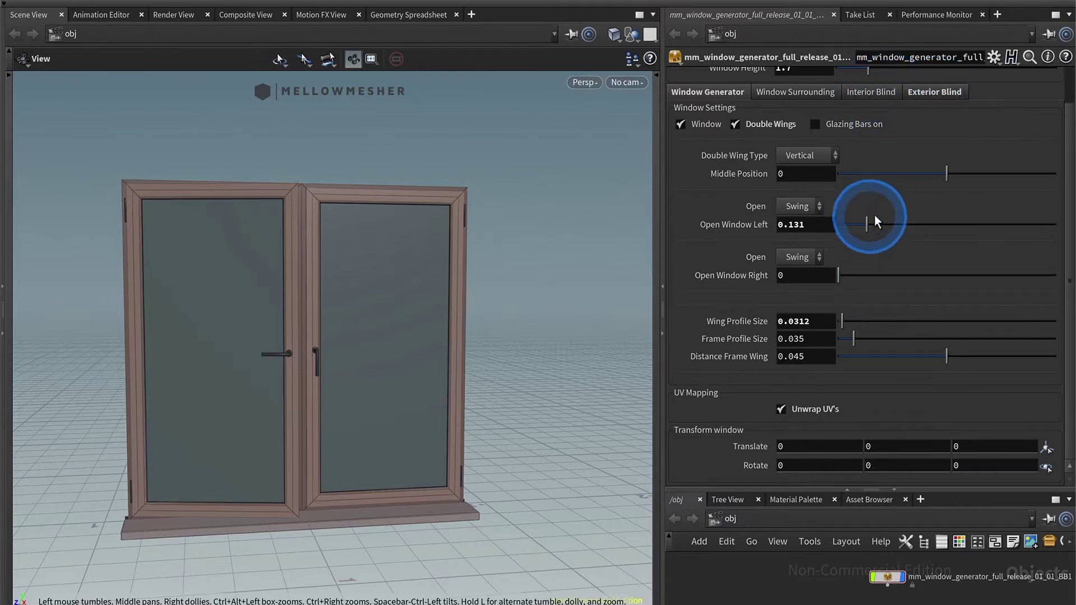
{"action": "left_click_drag", "start_coordinate": [866, 225], "coordinate": [784, 226]}
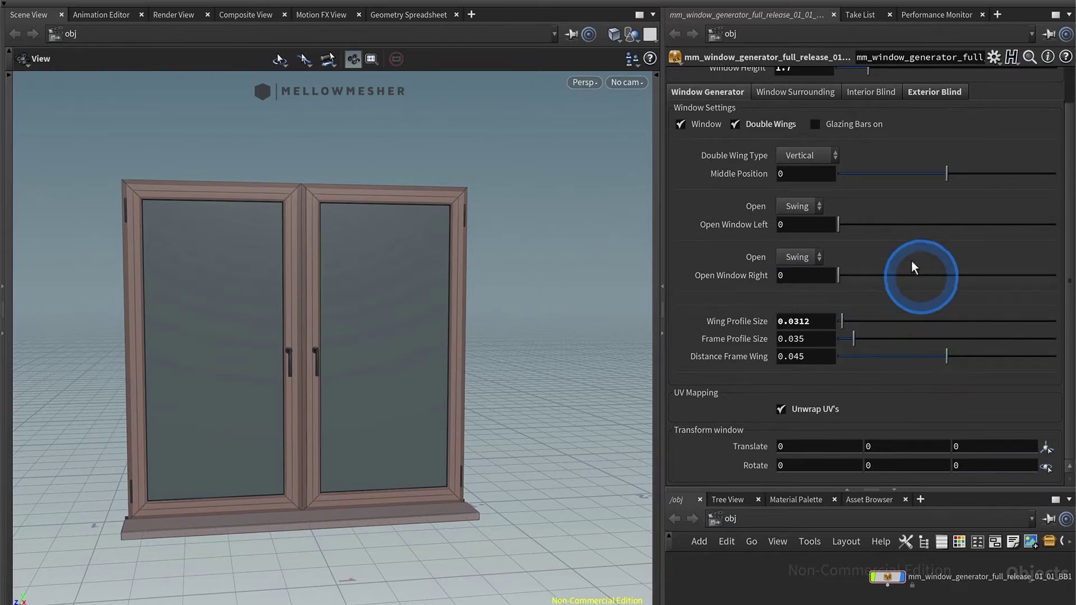
Enable the interior Venetian blind and review its blade, string, handling, UV mapping and transform settings
{"action": "left_click", "coordinate": [880, 100]}
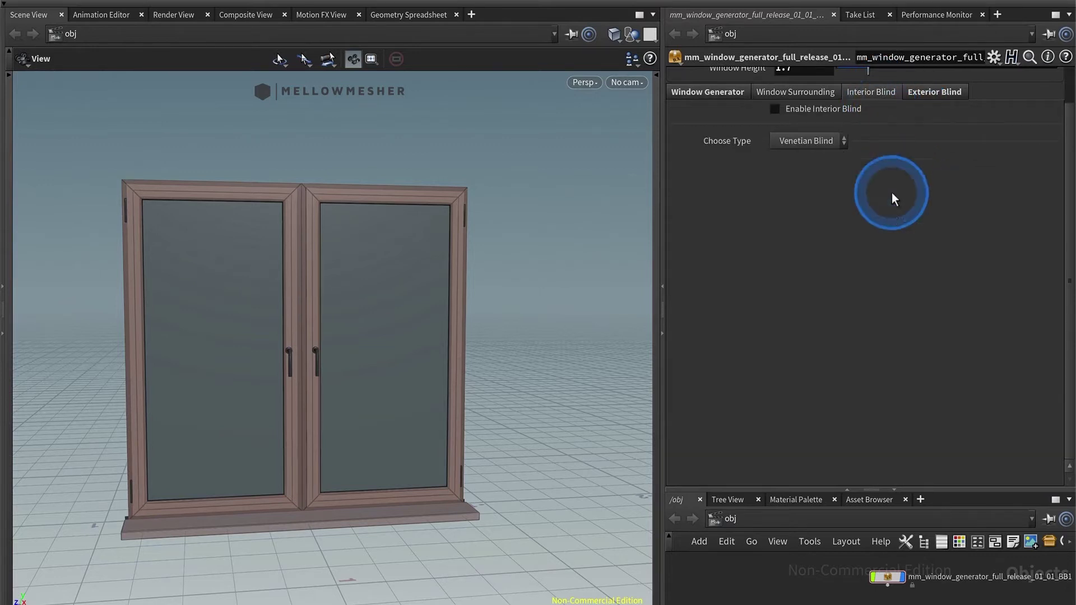
{"action": "left_click", "coordinate": [826, 108]}
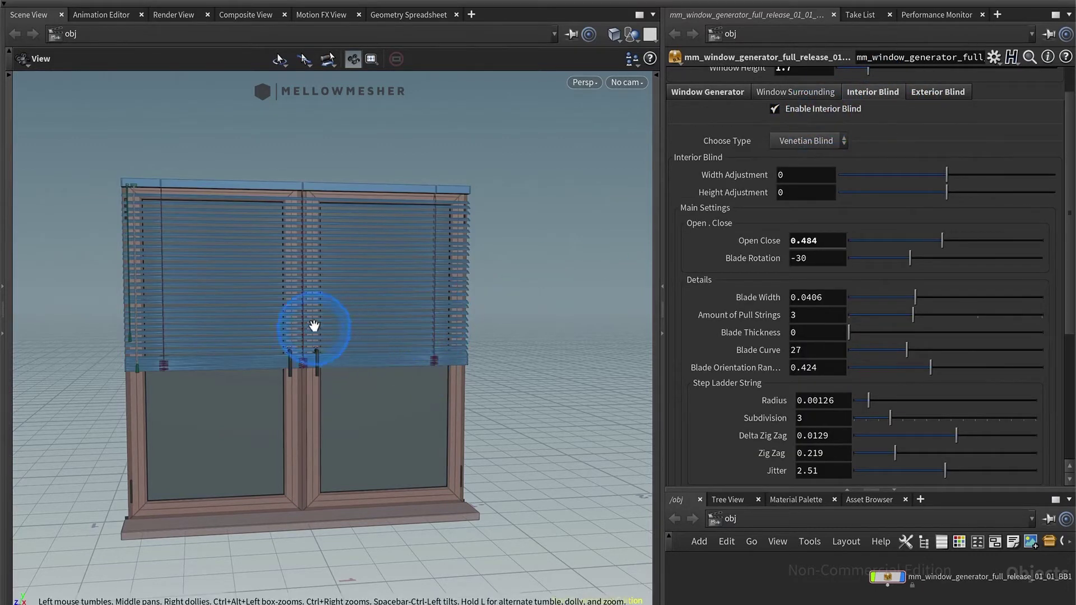
{"action": "left_click_drag", "start_coordinate": [281, 319], "coordinate": [516, 337]}
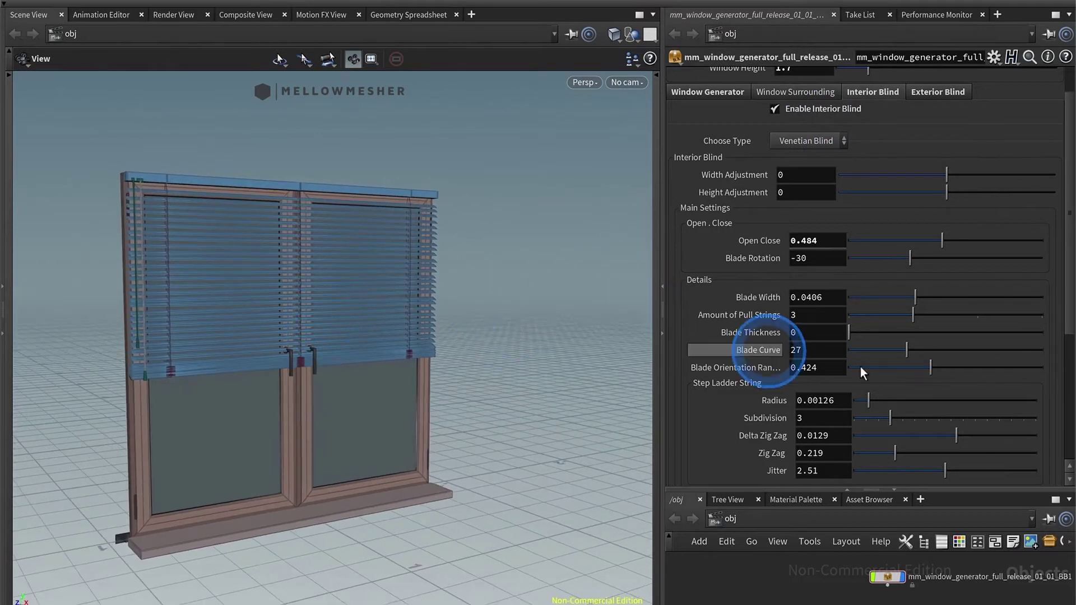
{"action": "scroll", "coordinate": [690, 416], "scroll_direction": "down", "scroll_amount": 5}
{"action": "scroll", "coordinate": [701, 399], "scroll_direction": "down", "scroll_amount": 3}
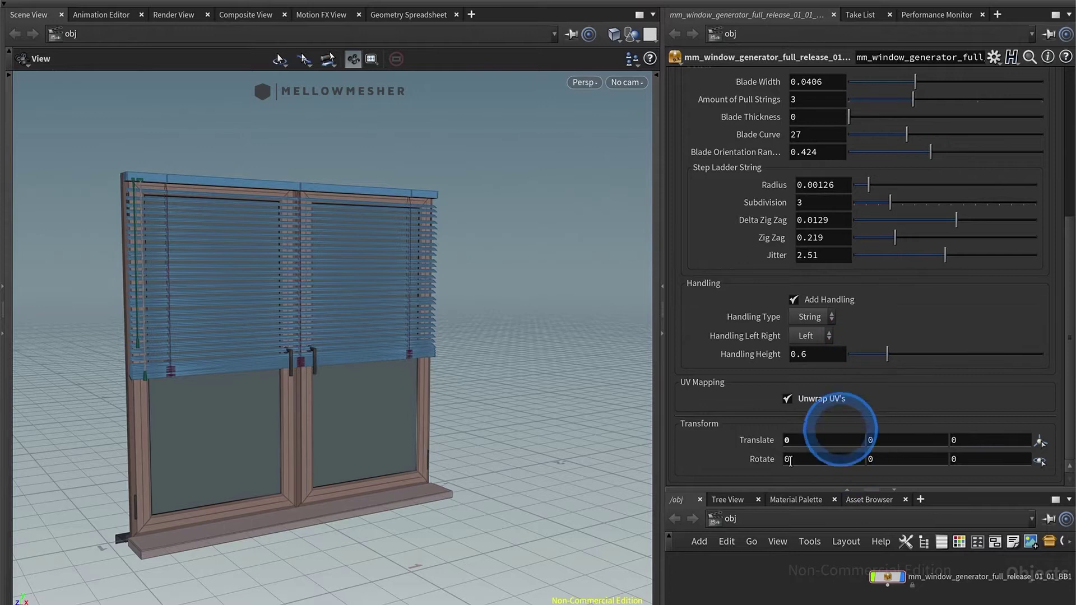
{"action": "scroll", "coordinate": [805, 268], "scroll_direction": "up", "scroll_amount": 8}
{"action": "scroll", "coordinate": [835, 216], "scroll_direction": "up", "scroll_amount": 6}
Change the interior blind type to Rollo and set its first Translate value to 0.19
{"action": "left_click", "coordinate": [818, 180]}
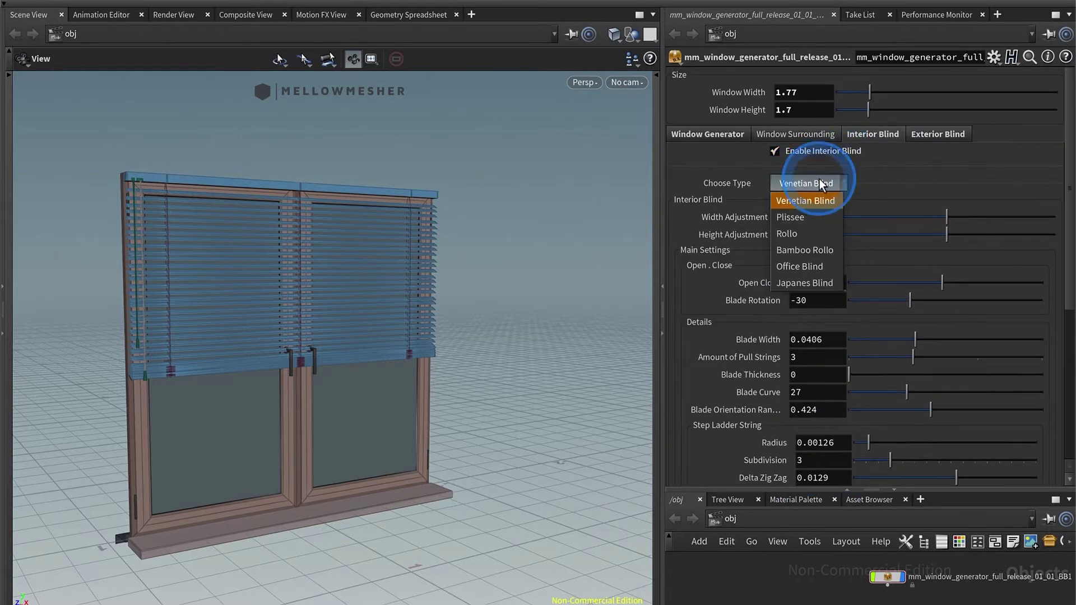
{"action": "left_click", "coordinate": [810, 234]}
{"action": "scroll", "coordinate": [724, 370], "scroll_direction": "down", "scroll_amount": 3}
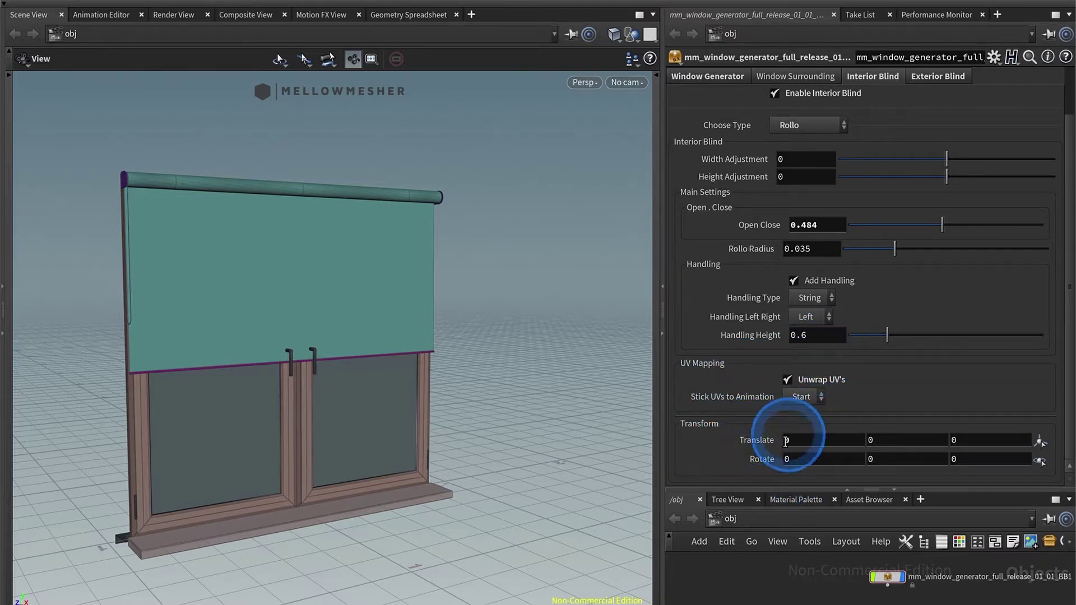
{"action": "middle_click_drag", "start_coordinate": [807, 441], "coordinate": [779, 451]}
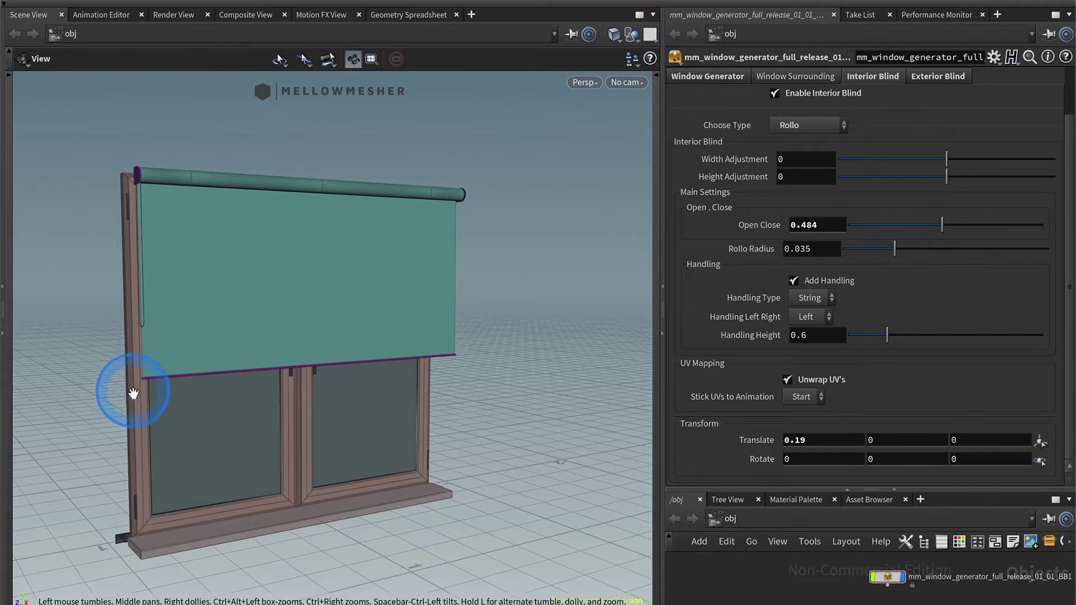
Try rotating the interior rollo with the first Rotate value, and reset that value to 0
{"action": "middle_click_drag", "start_coordinate": [815, 459], "coordinate": [875, 457]}
{"action": "double_click", "coordinate": [823, 456]}
{"action": "type", "text": "0"}
{"action": "key", "text": "Tab"}
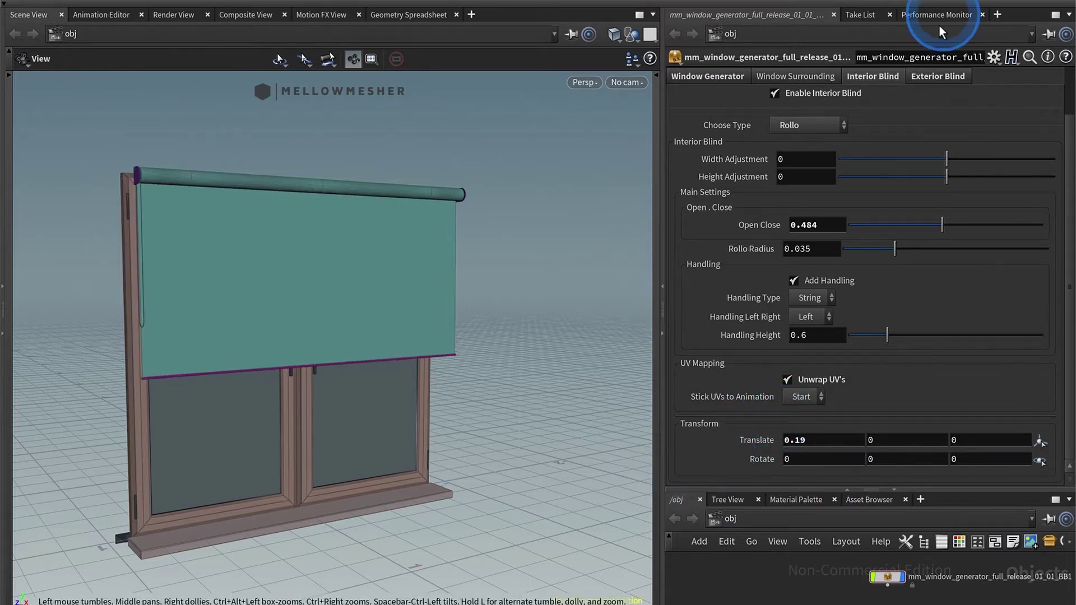
Enable the exterior roller blind on the double-wing window
{"action": "left_click", "coordinate": [933, 76]}
{"action": "left_click", "coordinate": [228, 303]}
{"action": "left_click_drag", "start_coordinate": [219, 305], "coordinate": [259, 312]}
{"action": "middle_click_drag", "start_coordinate": [260, 312], "coordinate": [338, 349]}
{"action": "mouse_move", "coordinate": [338, 349]}
{"action": "left_mouse_down"}
{"action": "mouse_move", "coordinate": [312, 320]}
{"action": "mouse_move", "coordinate": [352, 319]}
{"action": "mouse_move", "coordinate": [312, 336]}
{"action": "mouse_move", "coordinate": [322, 338]}
{"action": "left_mouse_up"}
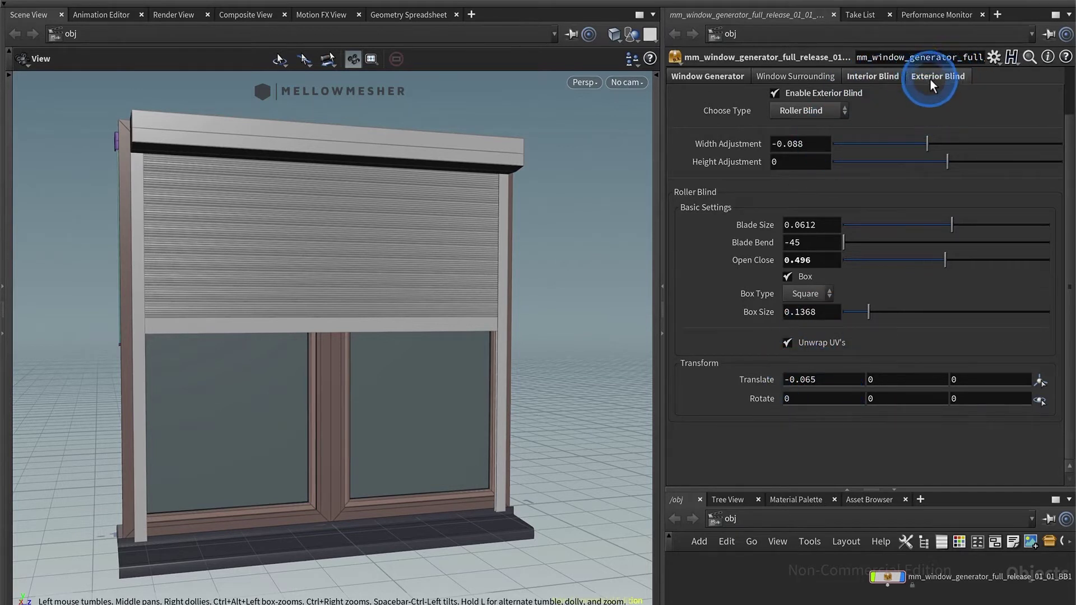
Change the interior blind type to Office Blind and review its handling, geometry, UV mapping and transform settings
{"action": "left_click", "coordinate": [890, 77]}
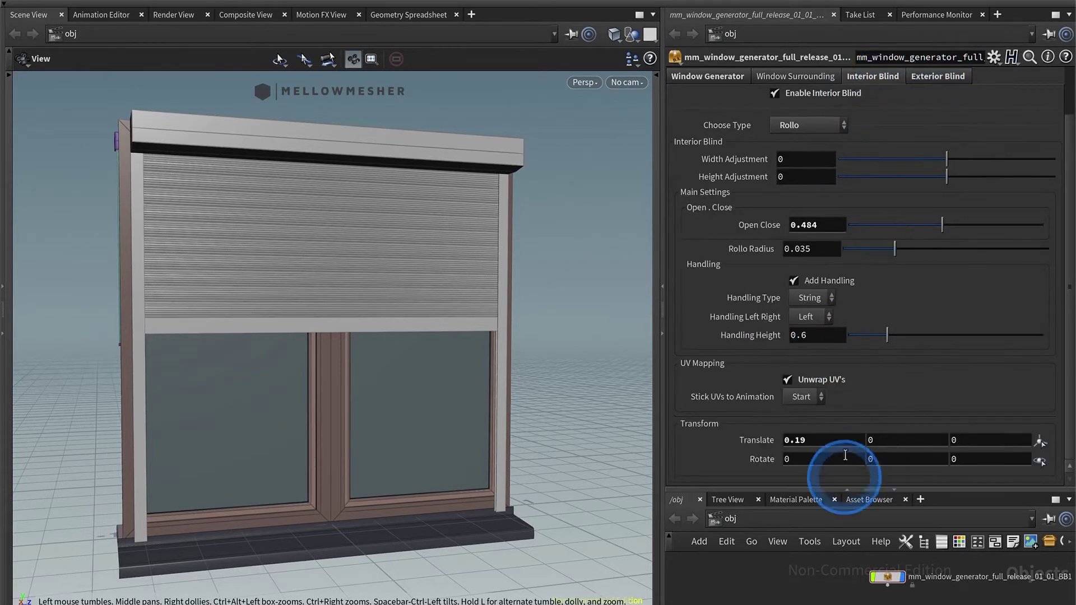
{"action": "left_click", "coordinate": [827, 125]}
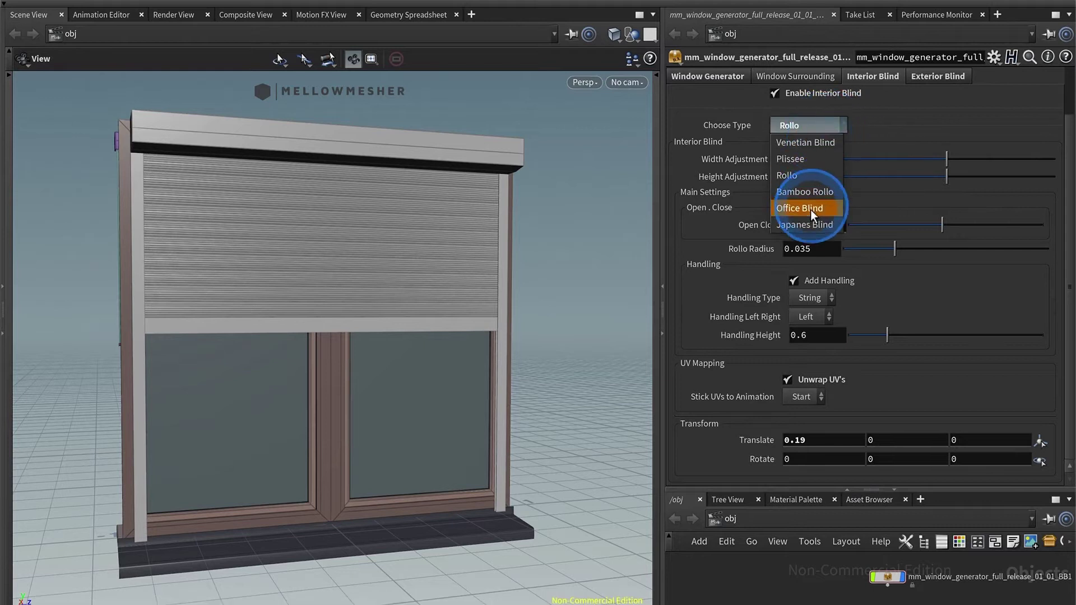
{"action": "left_click", "coordinate": [811, 209]}
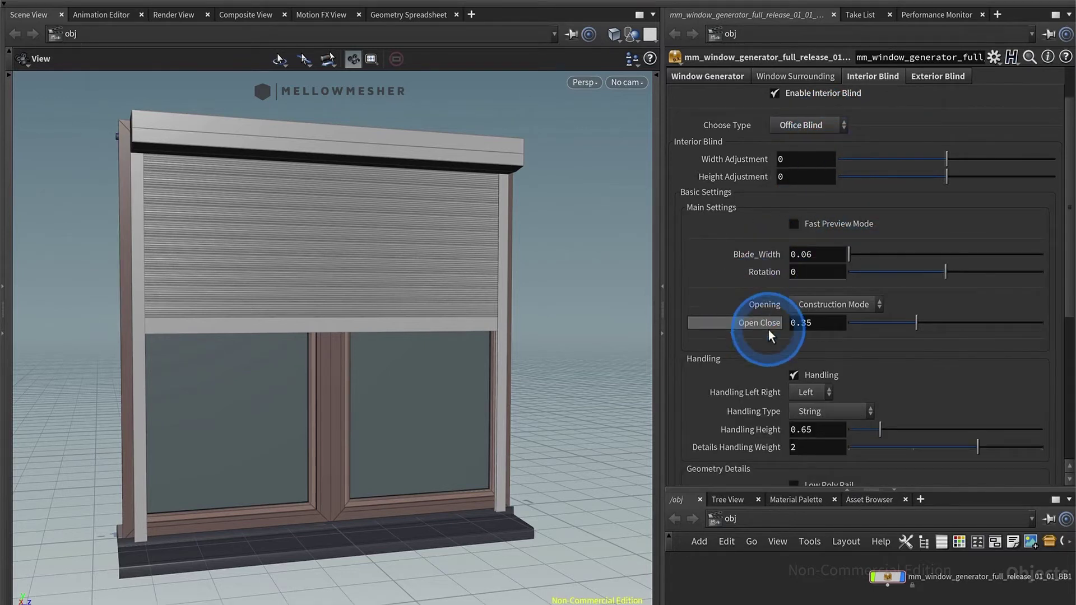
{"action": "scroll", "coordinate": [735, 389], "scroll_direction": "down", "scroll_amount": 10}
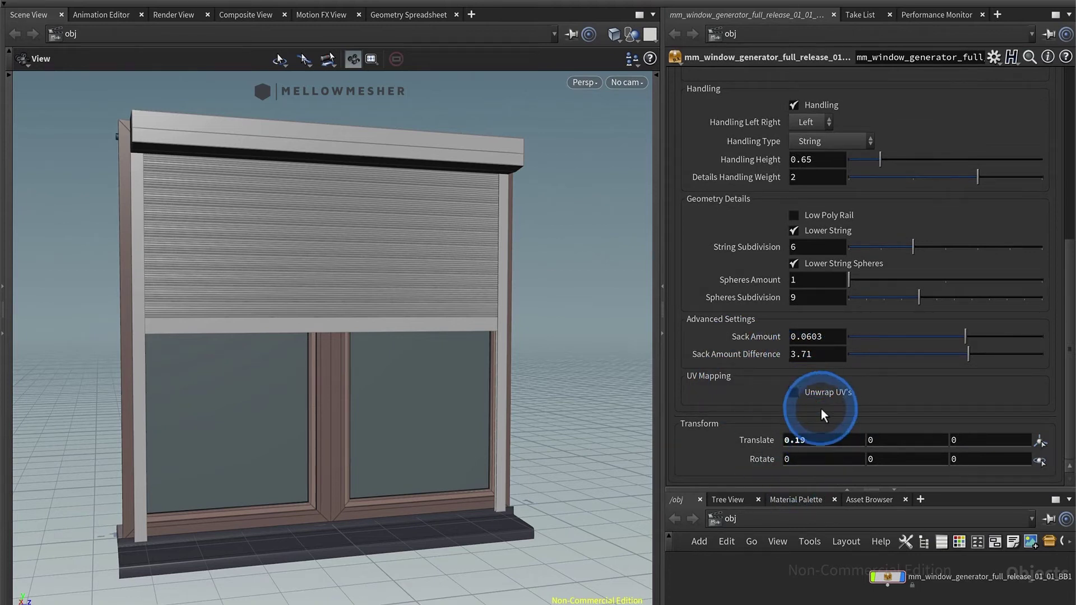
{"action": "scroll", "coordinate": [874, 263], "scroll_direction": "up", "scroll_amount": 15}
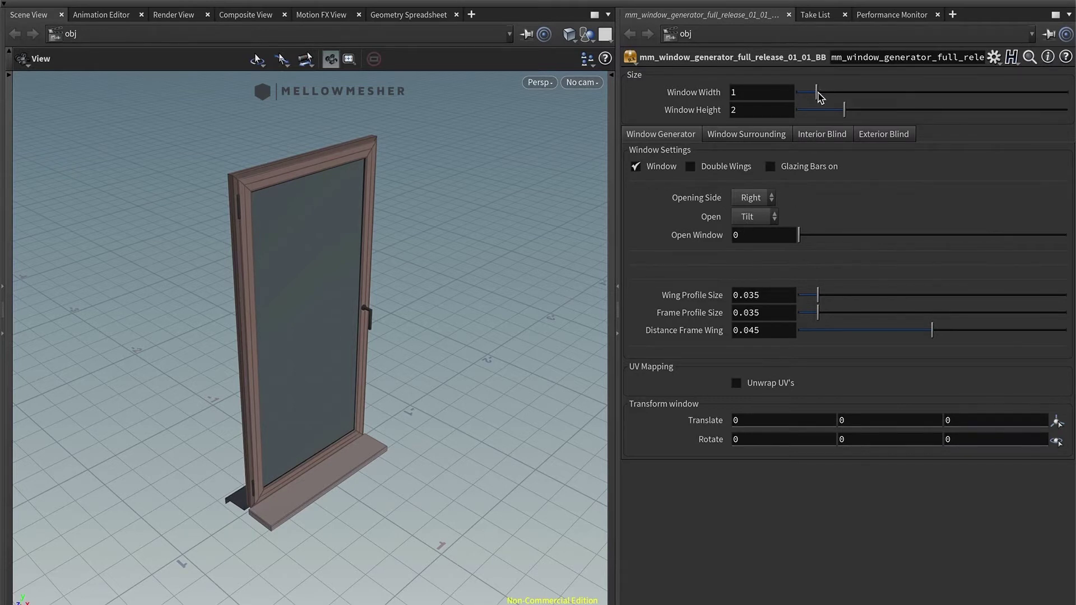
Resize the default single-wing window to width 1.57 and height 1.44
{"action": "left_click_drag", "start_coordinate": [850, 92], "coordinate": [817, 107]}
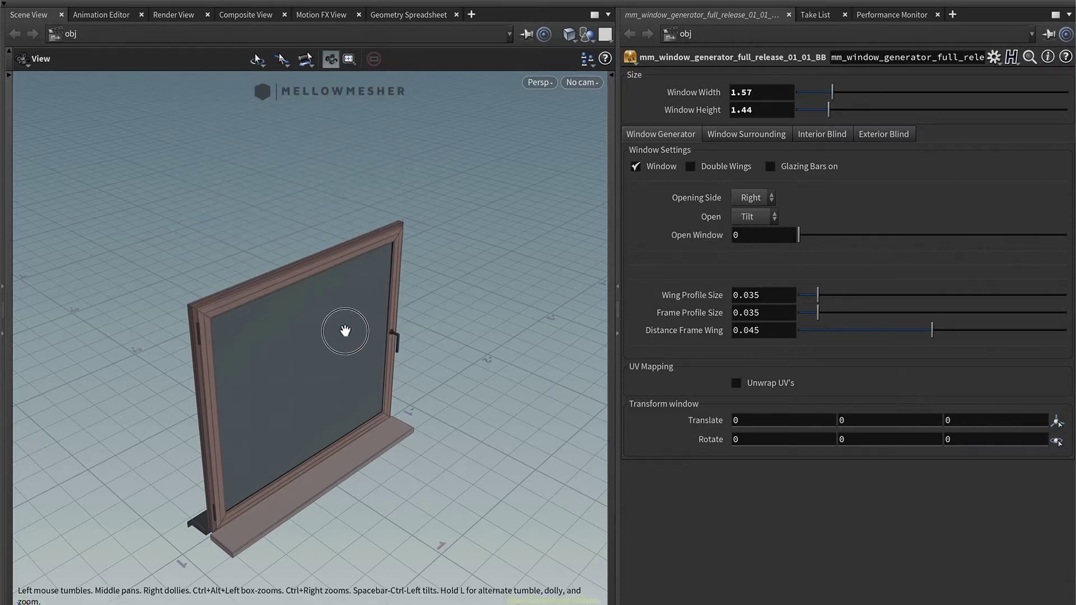
{"action": "left_click_drag", "start_coordinate": [344, 331], "coordinate": [339, 307]}
{"action": "left_click_drag", "start_coordinate": [353, 363], "coordinate": [381, 317]}
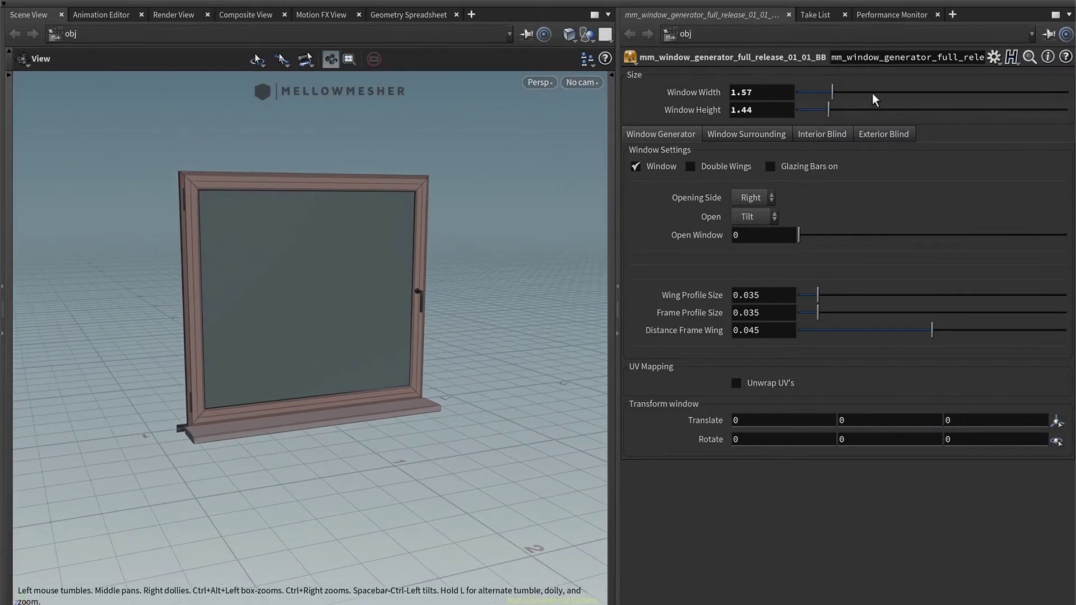
Set the window height to 1.12, and toggle the window component off and back on
{"action": "left_click_drag", "start_coordinate": [829, 88], "coordinate": [819, 109]}
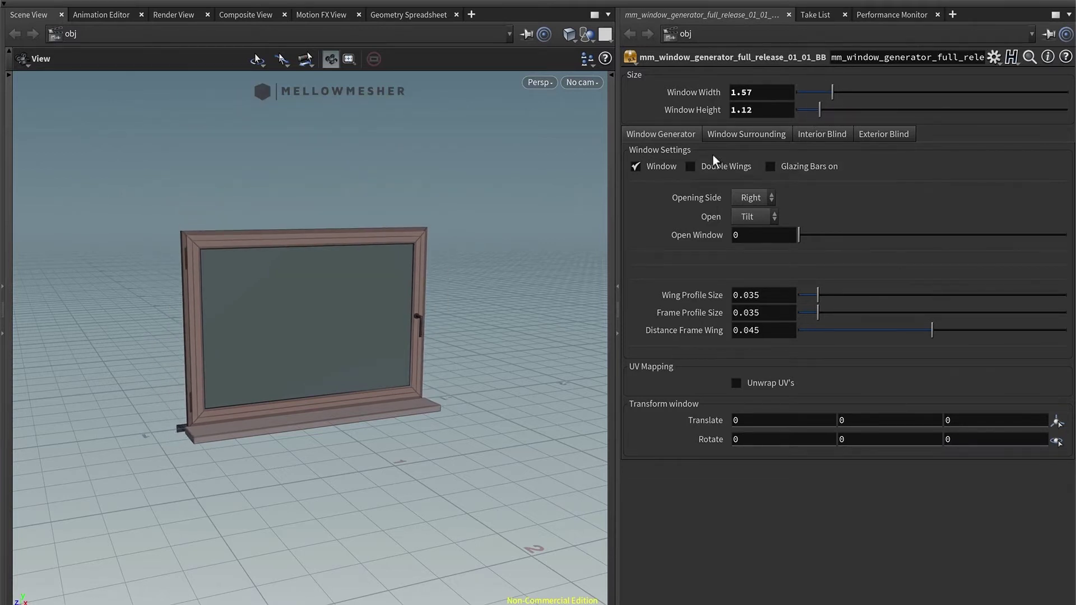
{"action": "left_click", "coordinate": [654, 163]}
{"action": "left_click", "coordinate": [654, 163]}
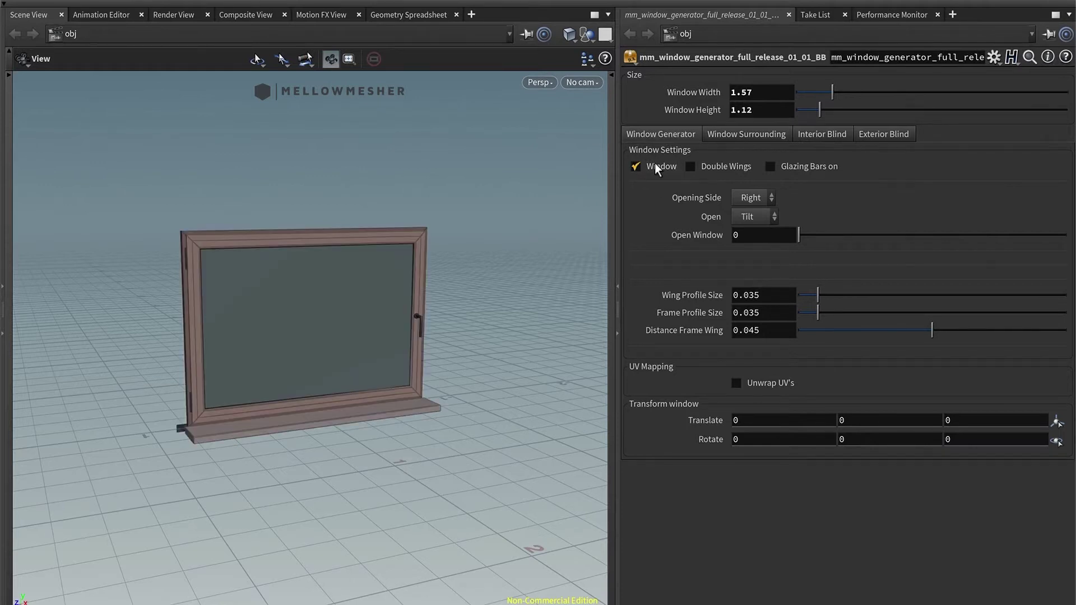
Enable double wings, set the double wing type to Horizontal, and adjust the middle position to -0.304
{"action": "left_click", "coordinate": [714, 164]}
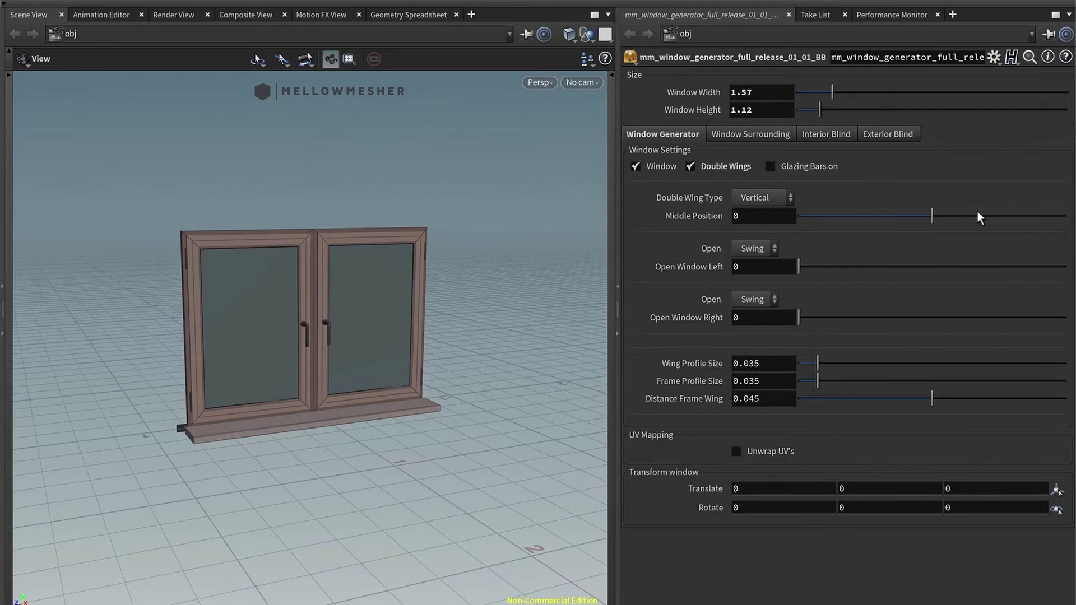
{"action": "mouse_move", "coordinate": [918, 218]}
{"action": "left_mouse_down"}
{"action": "mouse_move", "coordinate": [939, 212]}
{"action": "mouse_move", "coordinate": [923, 214]}
{"action": "left_mouse_up"}
{"action": "left_click", "coordinate": [781, 200]}
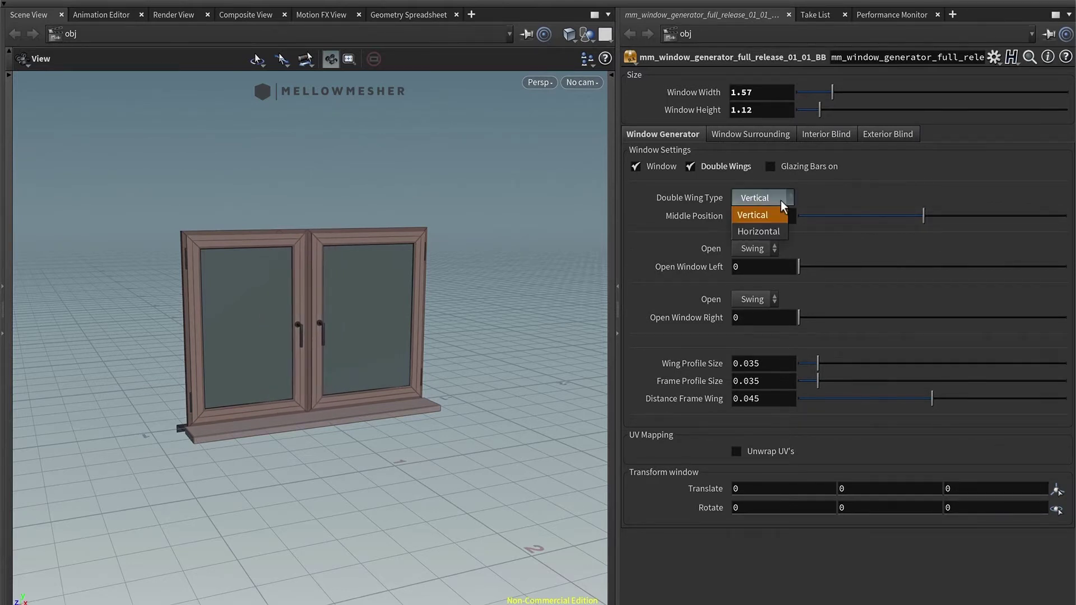
{"action": "left_click", "coordinate": [772, 233]}
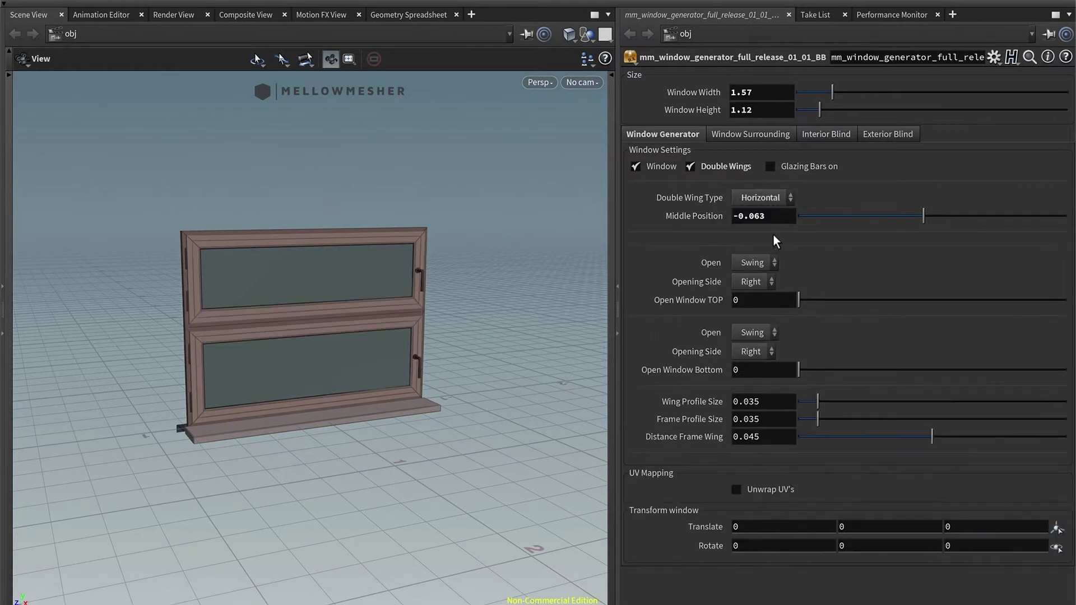
{"action": "left_click", "coordinate": [893, 216]}
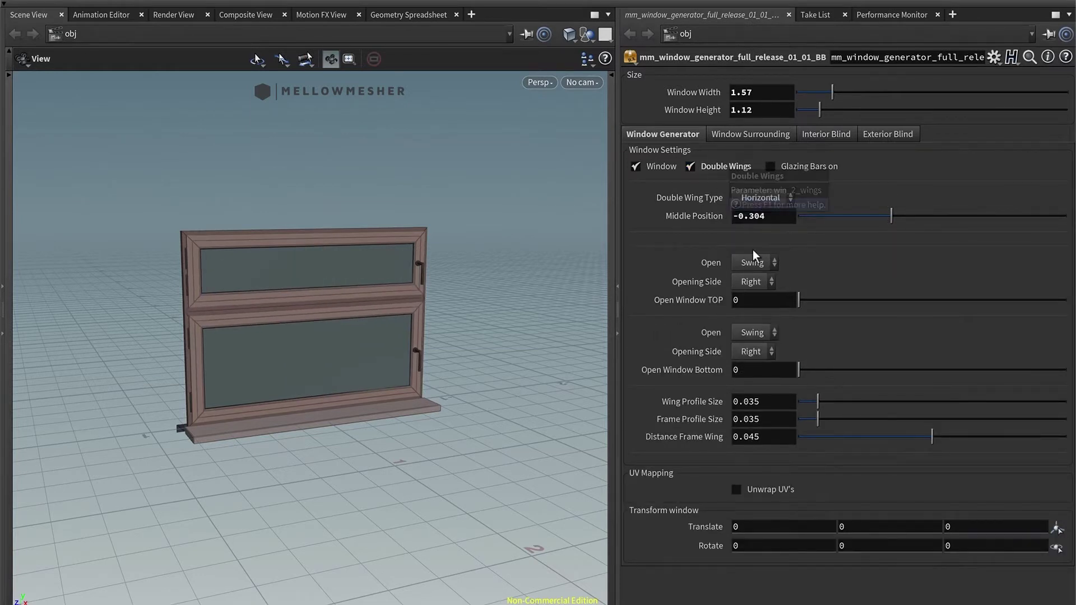
Try opening the top wing in Swing mode to a value of 0.126
{"action": "left_click_drag", "start_coordinate": [807, 298], "coordinate": [897, 297]}
{"action": "left_click_drag", "start_coordinate": [815, 378], "coordinate": [516, 403]}
{"action": "left_click", "coordinate": [822, 301]}
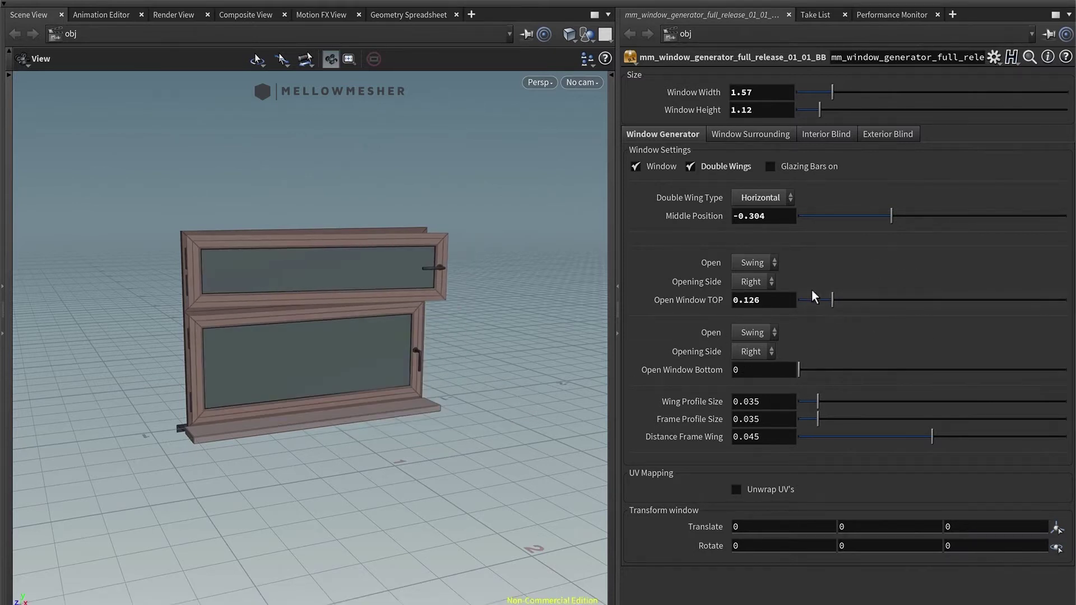
Change the top wing's opening mode to Tilt and set its opening value to 0.219
{"action": "left_click", "coordinate": [751, 262]}
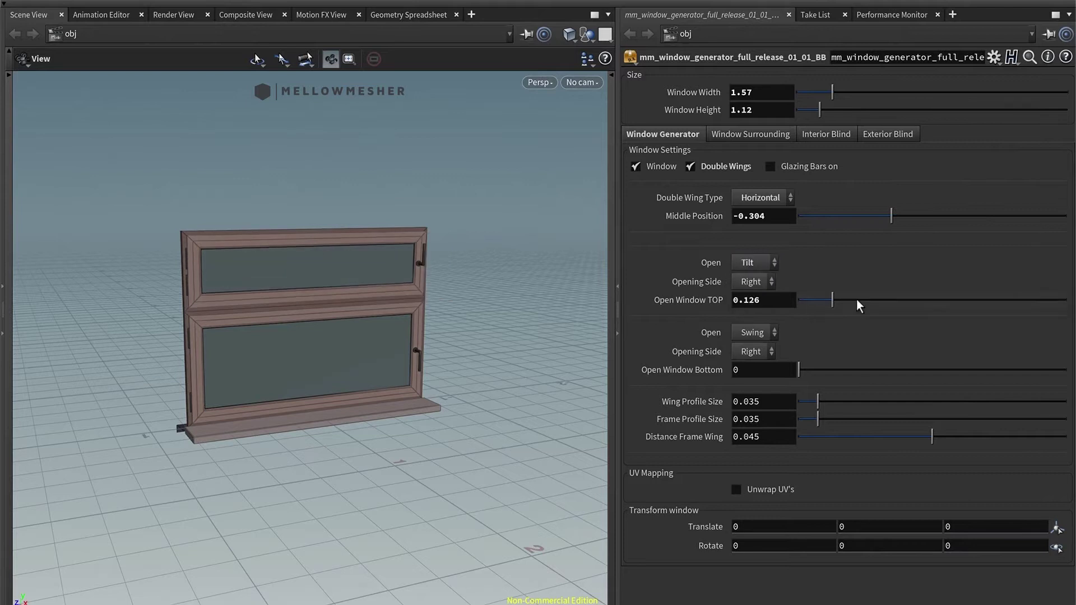
{"action": "left_click_drag", "start_coordinate": [832, 299], "coordinate": [900, 299]}
{"action": "mouse_move", "coordinate": [319, 278]}
{"action": "left_mouse_down"}
{"action": "mouse_move", "coordinate": [276, 288]}
{"action": "mouse_move", "coordinate": [316, 278]}
{"action": "left_mouse_up"}
{"action": "left_click_drag", "start_coordinate": [889, 296], "coordinate": [957, 296]}
{"action": "left_click_drag", "start_coordinate": [216, 261], "coordinate": [331, 291]}
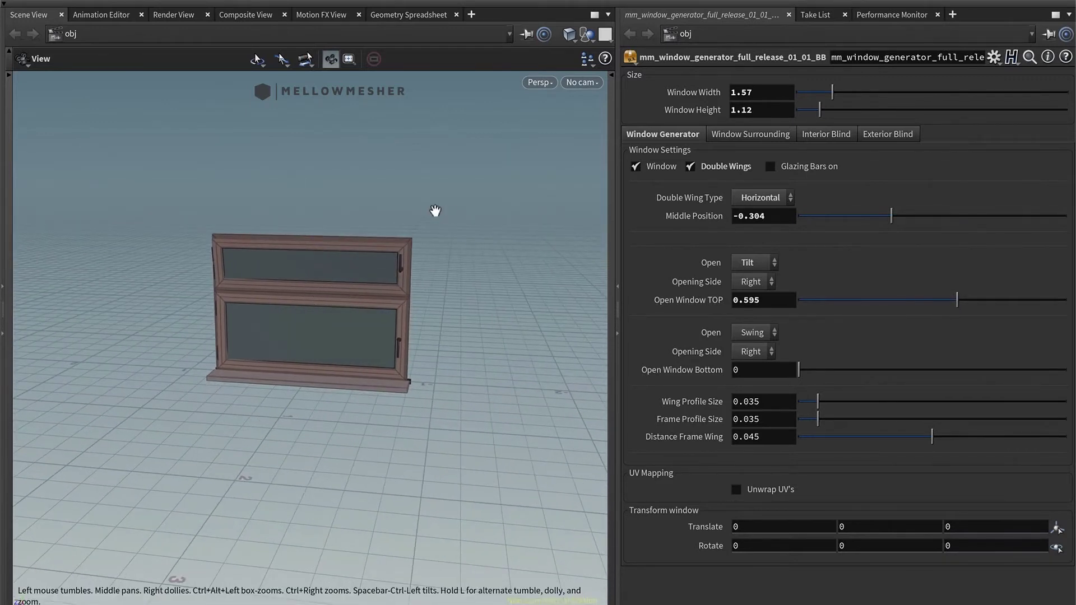
{"action": "right_click_drag", "start_coordinate": [401, 275], "coordinate": [507, 242]}
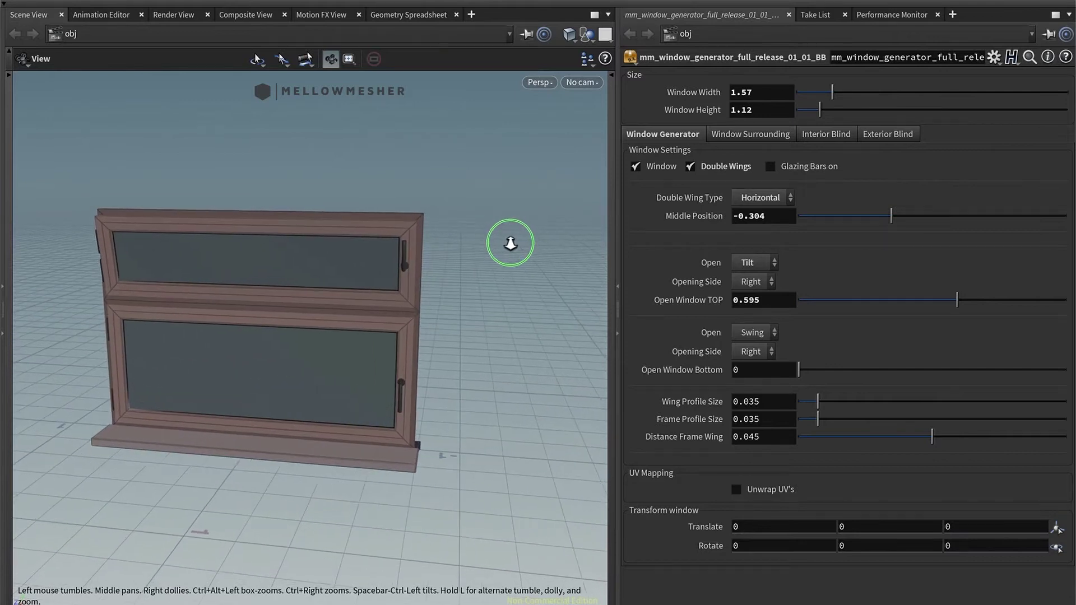
{"action": "left_click_drag", "start_coordinate": [935, 299], "coordinate": [726, 318]}
{"action": "left_click_drag", "start_coordinate": [801, 303], "coordinate": [860, 325]}
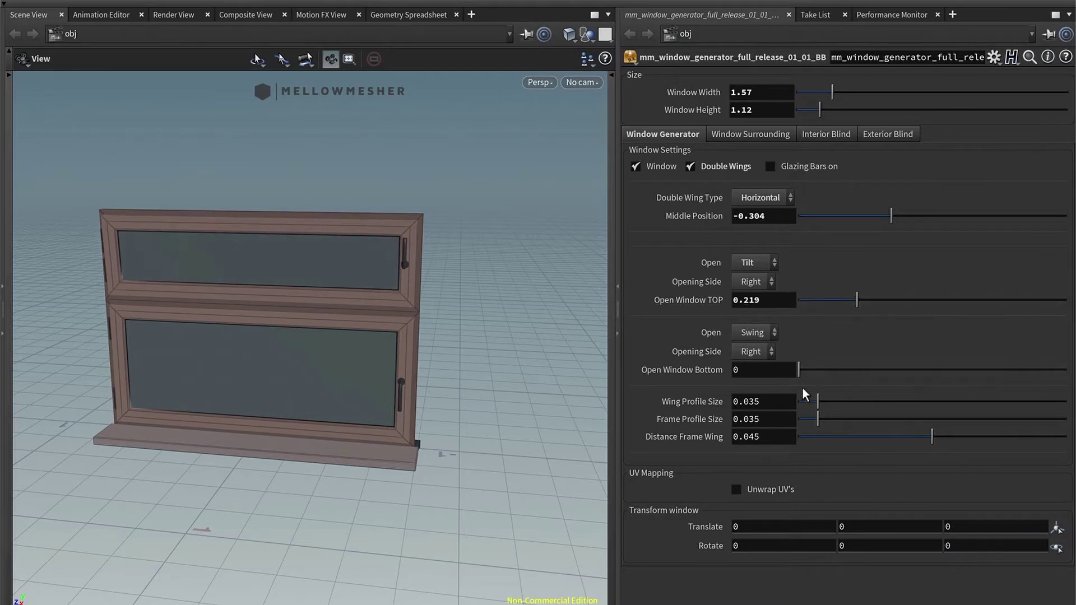
Increase the wing profile size to 0.05003 and the frame profile size to 0.05081
{"action": "left_click_drag", "start_coordinate": [798, 371], "coordinate": [709, 365]}
{"action": "left_click_drag", "start_coordinate": [348, 379], "coordinate": [344, 301]}
{"action": "left_click_drag", "start_coordinate": [817, 396], "coordinate": [874, 424]}
Set the distance between frame and wing to 0.0459
{"action": "left_click_drag", "start_coordinate": [370, 367], "coordinate": [149, 364]}
{"action": "middle_click_drag", "start_coordinate": [372, 355], "coordinate": [355, 370]}
{"action": "scroll", "coordinate": [356, 370], "scroll_direction": "up", "scroll_amount": 6}
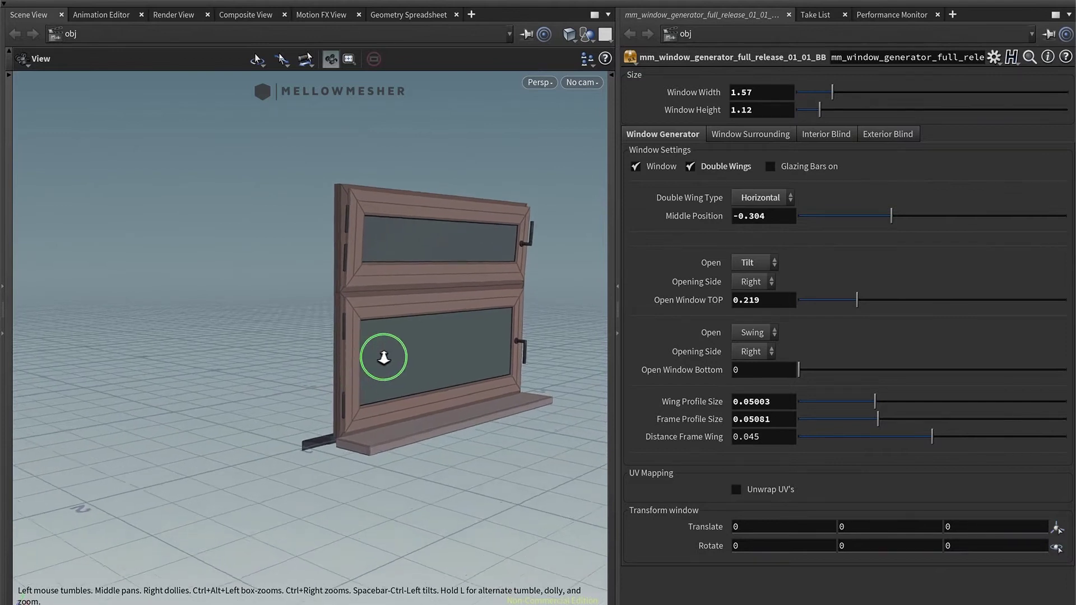
{"action": "left_click_drag", "start_coordinate": [302, 358], "coordinate": [432, 401]}
{"action": "mouse_move", "coordinate": [934, 435]}
{"action": "left_mouse_down"}
{"action": "mouse_move", "coordinate": [1026, 429]}
{"action": "mouse_move", "coordinate": [826, 446]}
{"action": "mouse_move", "coordinate": [939, 436]}
{"action": "left_mouse_up"}
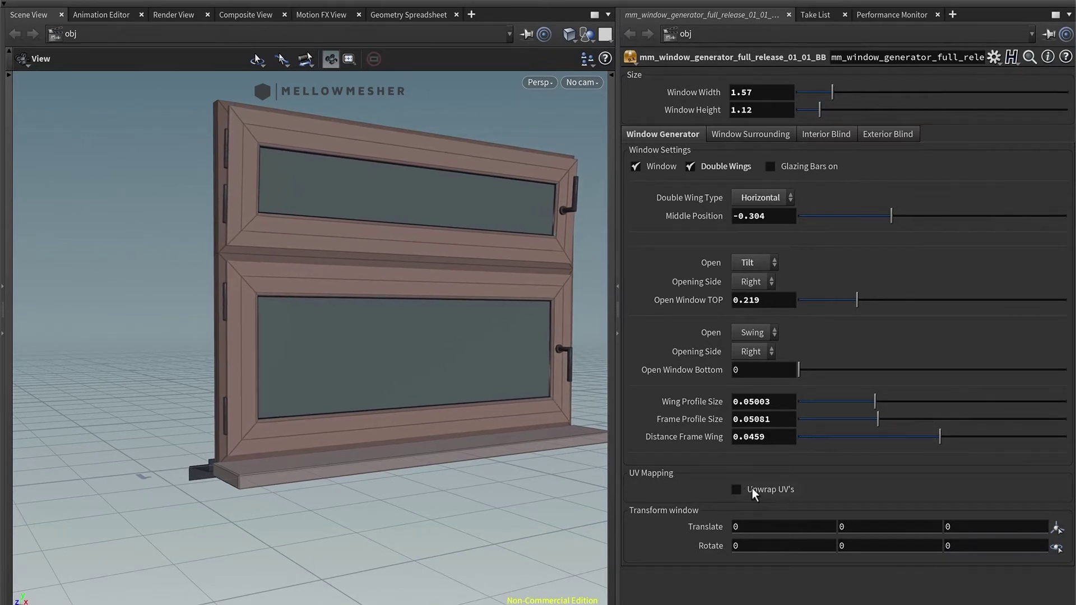
Toggle UV unwrapping on for the window and turn it back off
{"action": "middle_click_drag", "start_coordinate": [437, 286], "coordinate": [360, 300]}
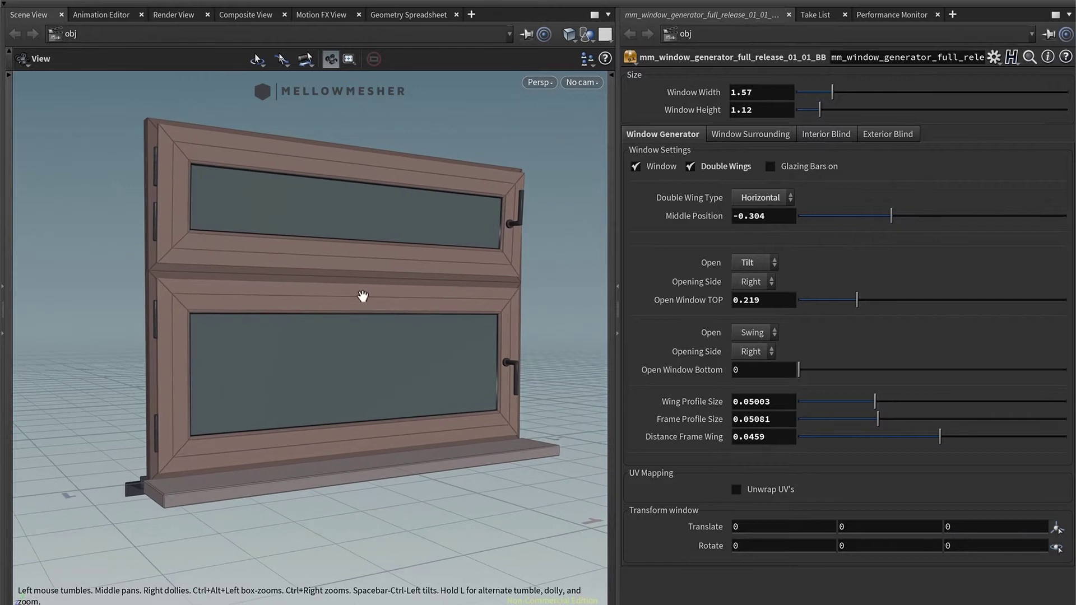
{"action": "left_click", "coordinate": [765, 489]}
{"action": "left_click", "coordinate": [765, 489]}
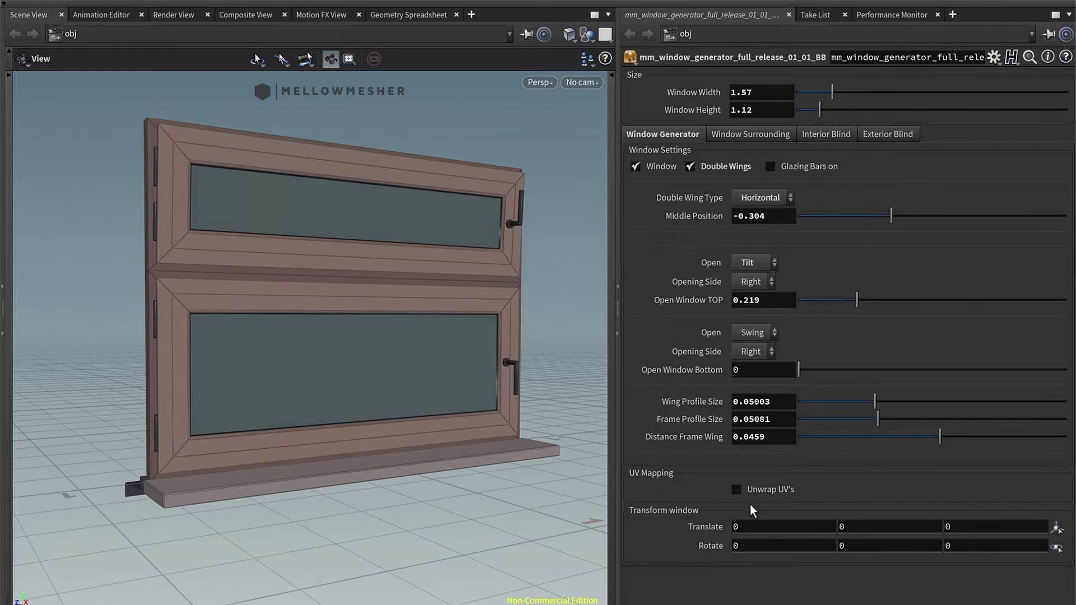
Try moving the window with a first Translate value of 1, and reset the translation to 0
{"action": "scroll", "coordinate": [343, 398], "scroll_direction": "down", "scroll_amount": 3}
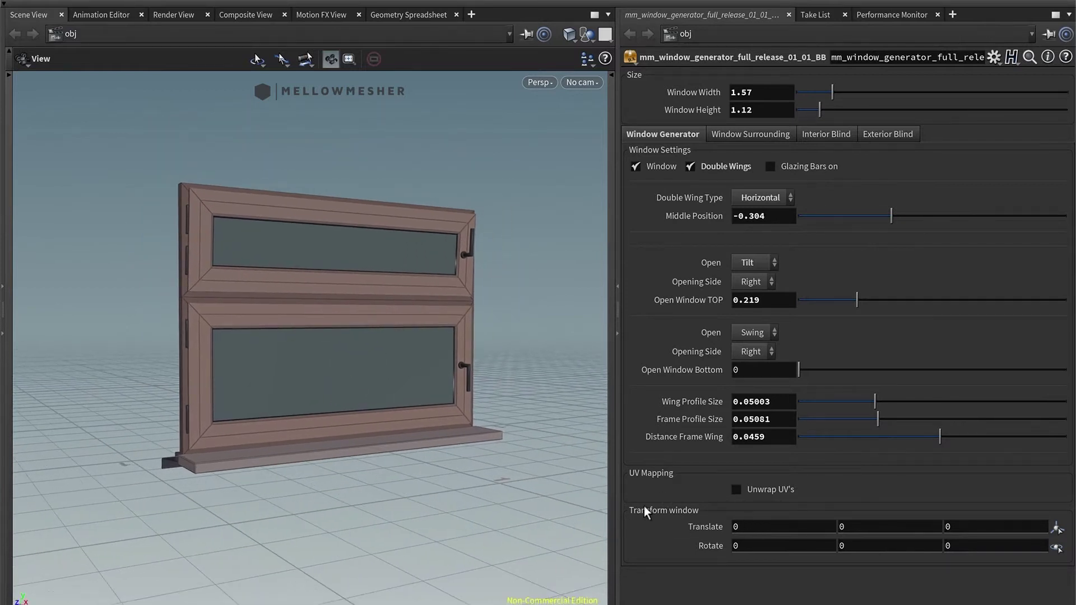
{"action": "left_click", "coordinate": [761, 525]}
{"action": "key", "text": "Return"}
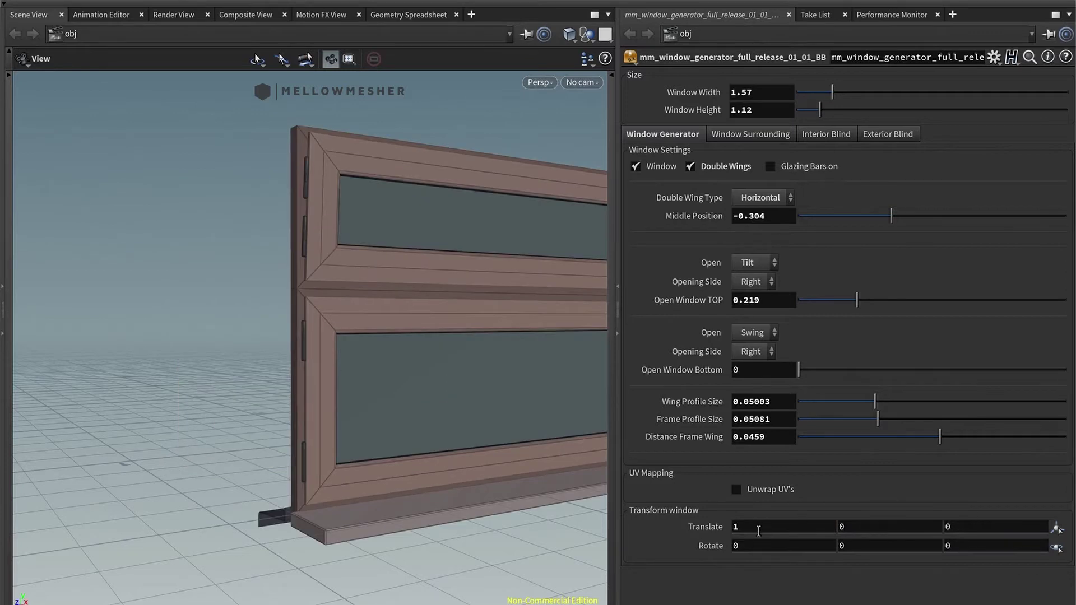
{"action": "middle_click", "coordinate": [715, 522], "text": "ctrl"}
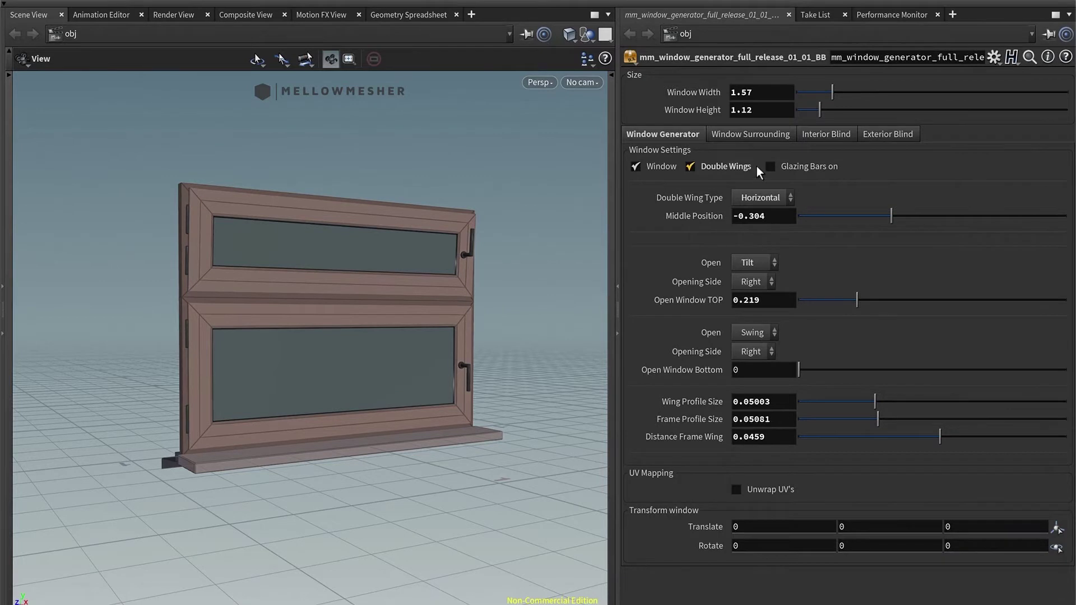
Turn on glazing bars with a bar size of 0.028, 3 horizontal bars and 2 vertical bars
{"action": "left_click", "coordinate": [770, 166]}
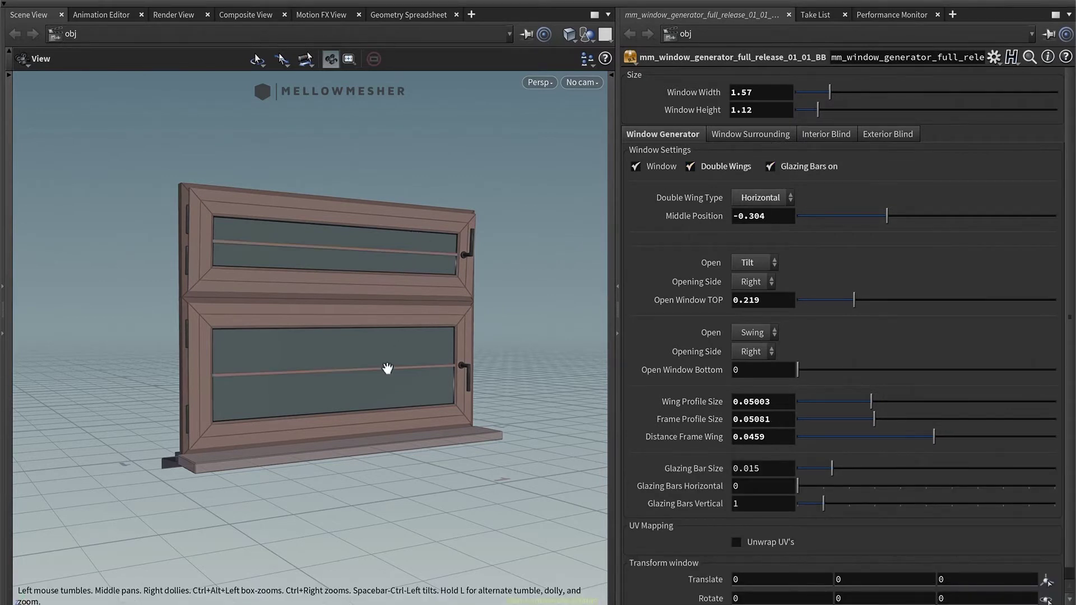
{"action": "left_click_drag", "start_coordinate": [822, 469], "coordinate": [875, 475]}
{"action": "left_click_drag", "start_coordinate": [810, 484], "coordinate": [850, 504]}
{"action": "left_click_drag", "start_coordinate": [273, 324], "coordinate": [560, 236]}
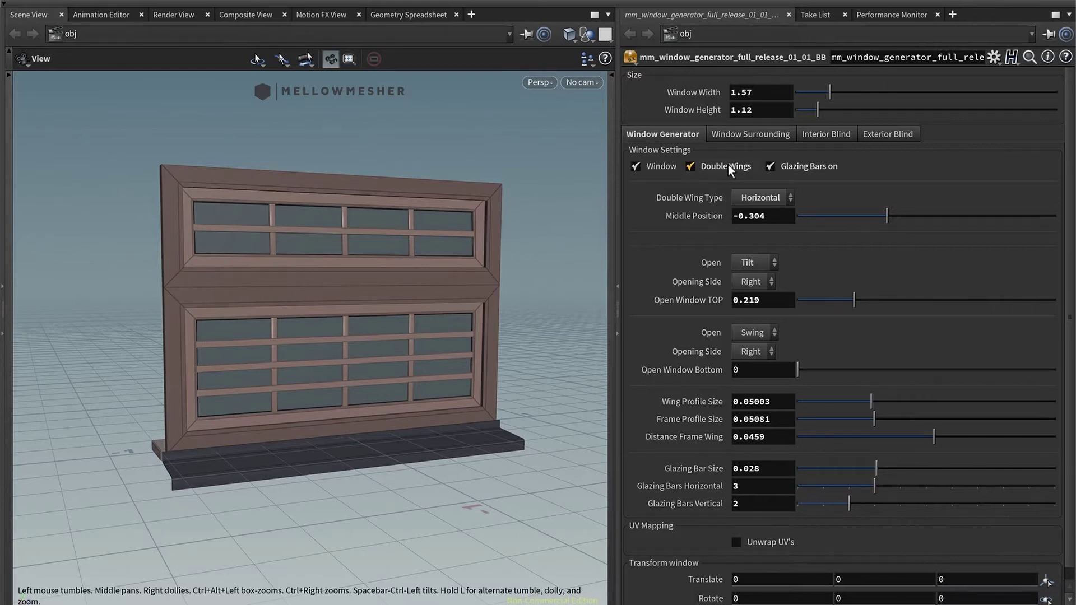
Turn off glazing bars and double wings, and show the window surrounding settings with both sills in view
{"action": "left_click", "coordinate": [794, 167]}
{"action": "left_click", "coordinate": [746, 166]}
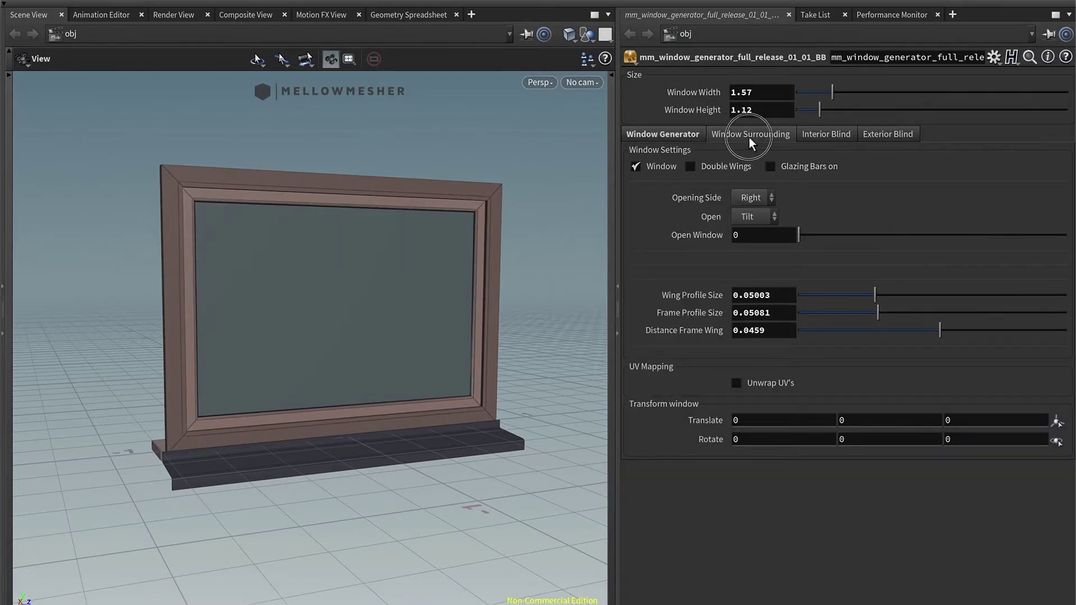
{"action": "left_click", "coordinate": [749, 137]}
{"action": "left_click_drag", "start_coordinate": [350, 333], "coordinate": [401, 330]}
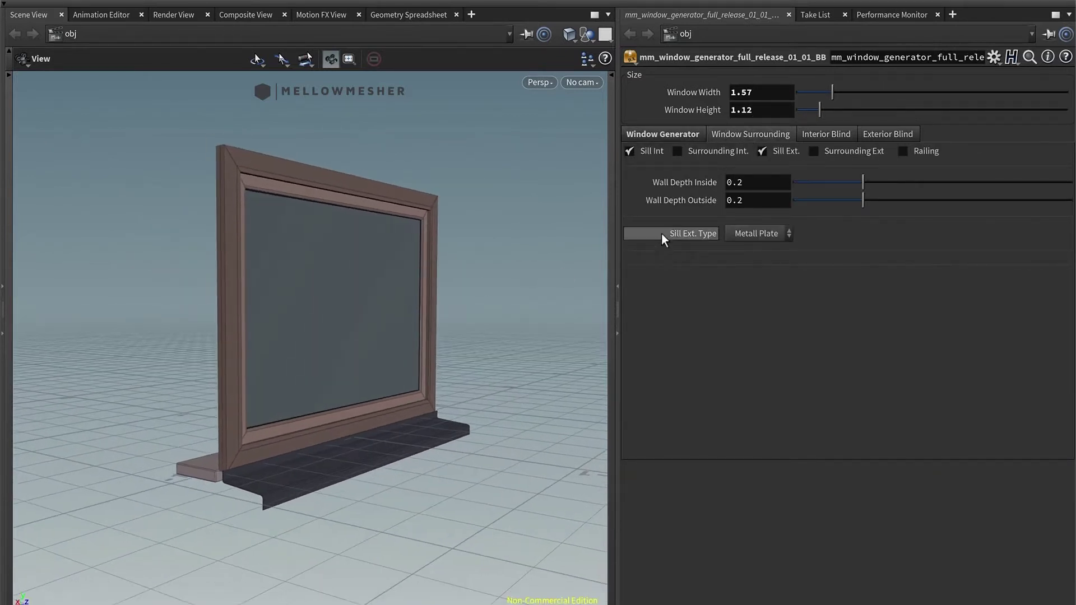
{"action": "left_click_drag", "start_coordinate": [355, 372], "coordinate": [336, 403]}
{"action": "left_click_drag", "start_coordinate": [282, 383], "coordinate": [264, 456]}
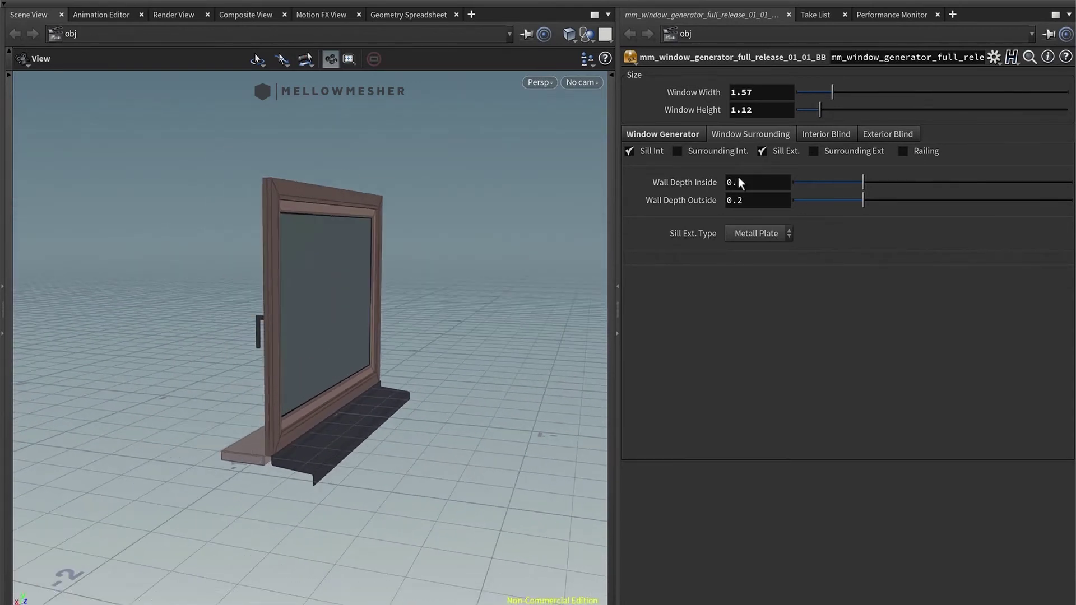
Toggle the interior sill and the exterior sill off and back on
{"action": "left_click", "coordinate": [654, 154]}
{"action": "left_click", "coordinate": [654, 155]}
{"action": "left_click", "coordinate": [785, 149]}
{"action": "left_click", "coordinate": [785, 149]}
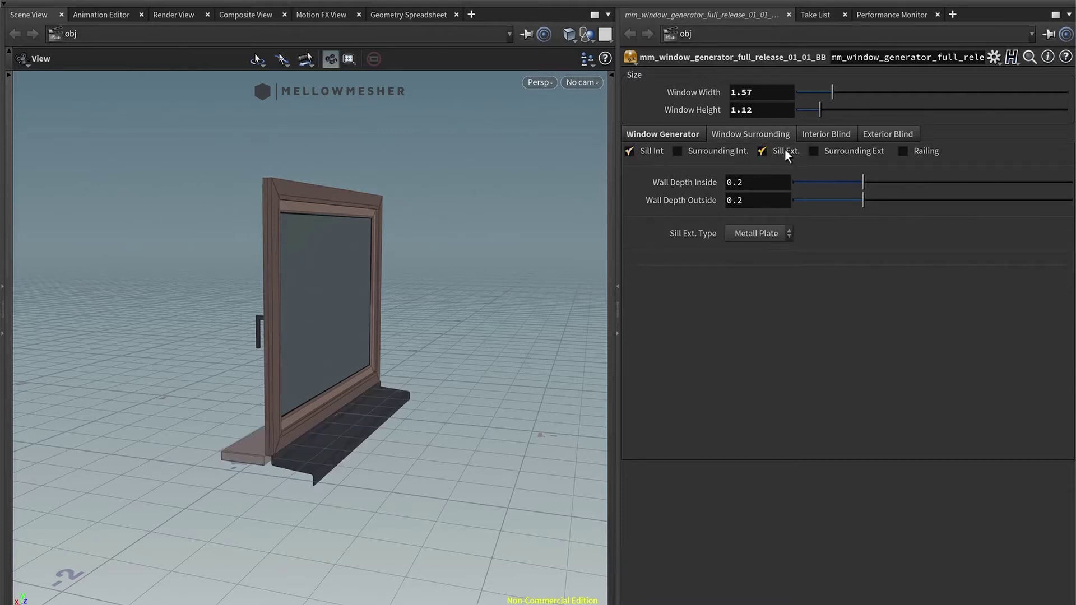
Enable the interior and exterior window surroundings
{"action": "left_click", "coordinate": [711, 153]}
{"action": "left_click", "coordinate": [827, 153]}
{"action": "left_click_drag", "start_coordinate": [376, 358], "coordinate": [459, 309]}
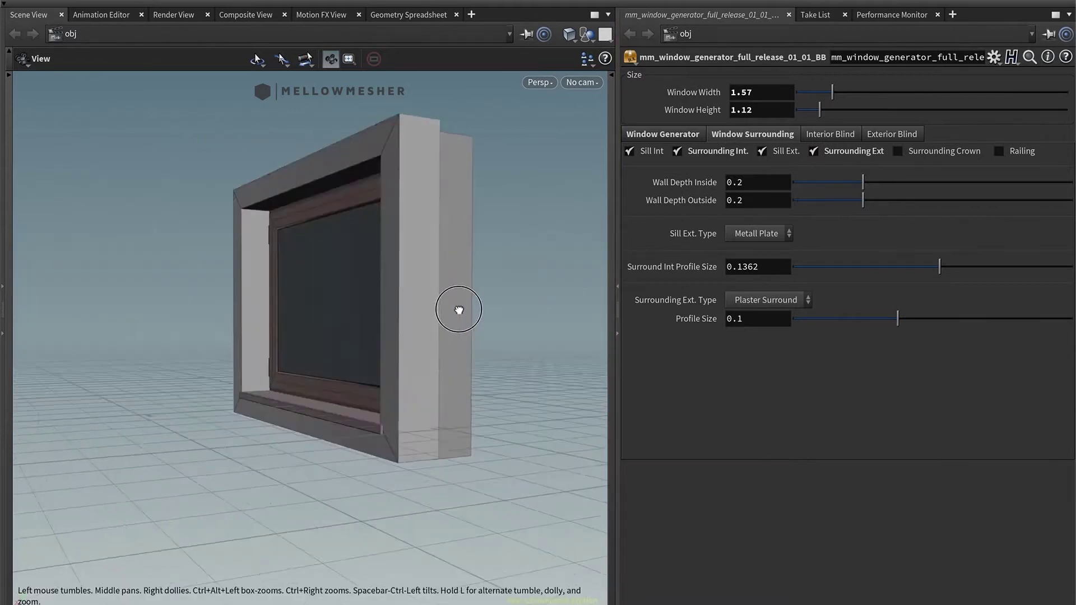
Set the inside wall depth to 0.1806 and the outside wall depth to 0.1376
{"action": "mouse_move", "coordinate": [863, 182]}
{"action": "left_mouse_down"}
{"action": "mouse_move", "coordinate": [938, 180]}
{"action": "mouse_move", "coordinate": [850, 189]}
{"action": "left_mouse_up"}
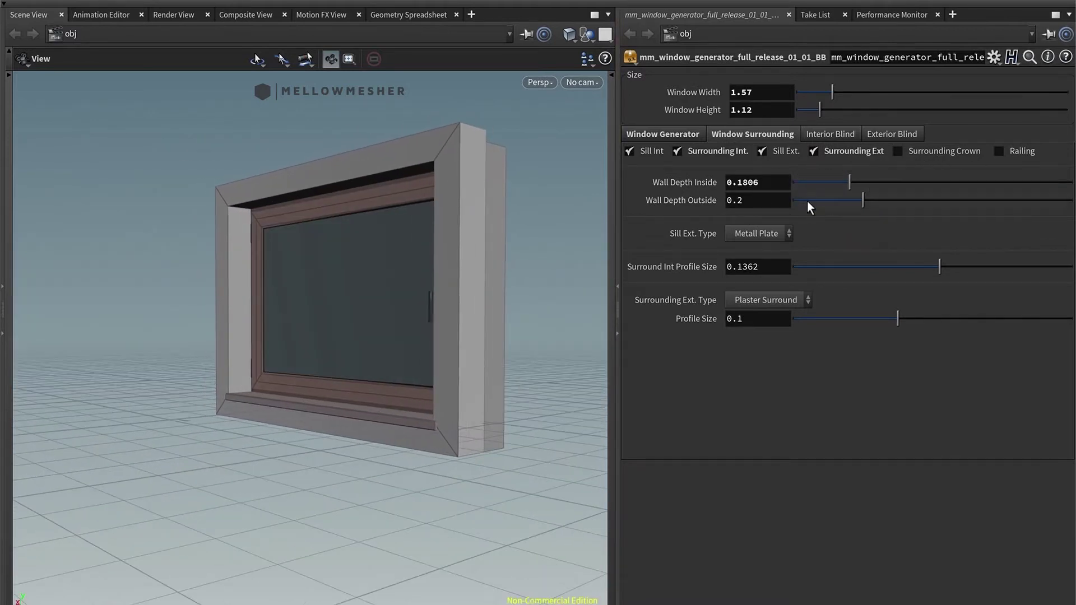
{"action": "left_click_drag", "start_coordinate": [480, 305], "coordinate": [328, 280]}
{"action": "mouse_move", "coordinate": [863, 200]}
{"action": "left_mouse_down"}
{"action": "mouse_move", "coordinate": [917, 197]}
{"action": "mouse_move", "coordinate": [872, 201]}
{"action": "left_mouse_up"}
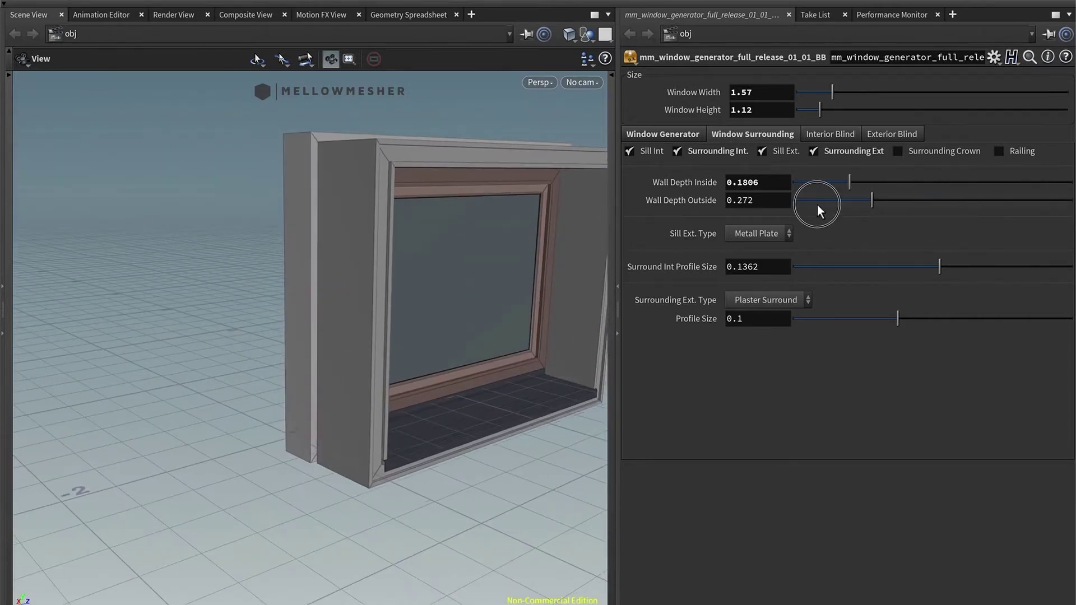
{"action": "left_click", "coordinate": [819, 203]}
Try the Stone type for the exterior sill, inspect its profile, and switch back to Metall Plate
{"action": "left_click_drag", "start_coordinate": [457, 259], "coordinate": [312, 360]}
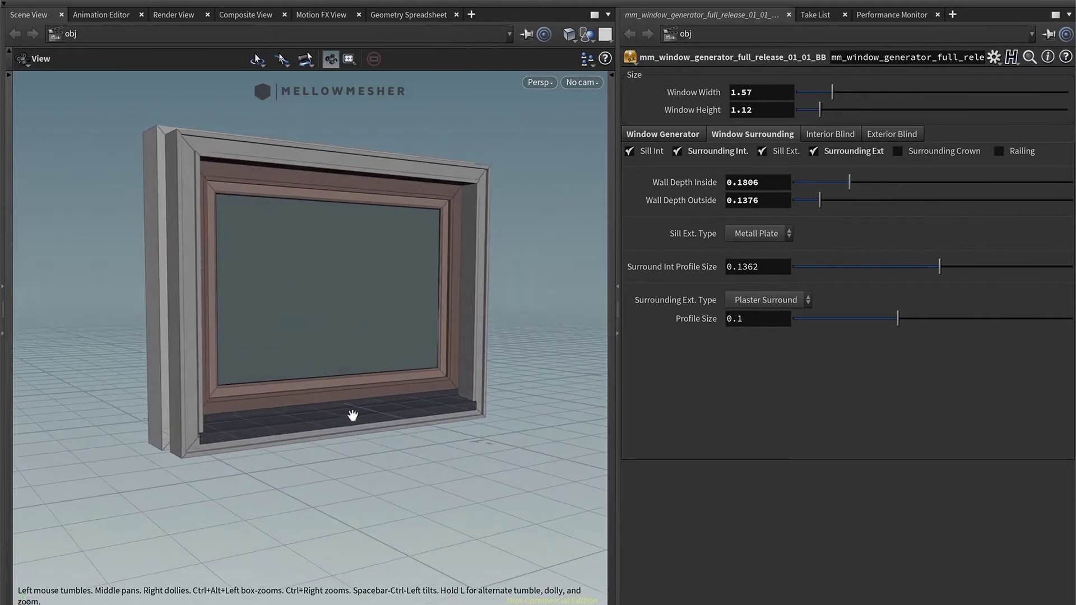
{"action": "left_click", "coordinate": [771, 236]}
{"action": "left_click", "coordinate": [763, 269]}
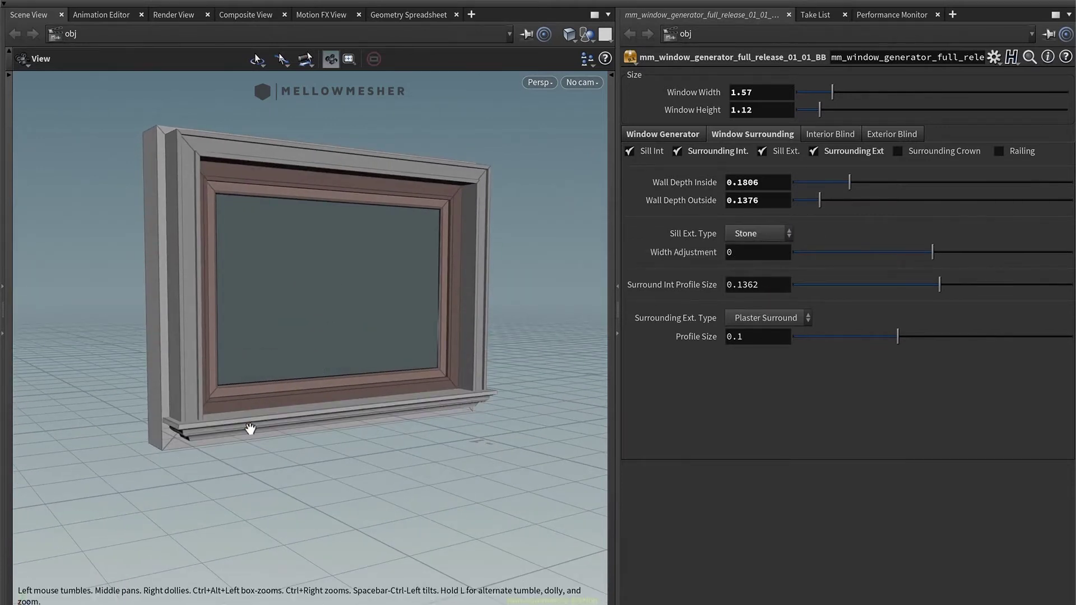
{"action": "scroll", "coordinate": [250, 428], "scroll_direction": "up", "scroll_amount": 5}
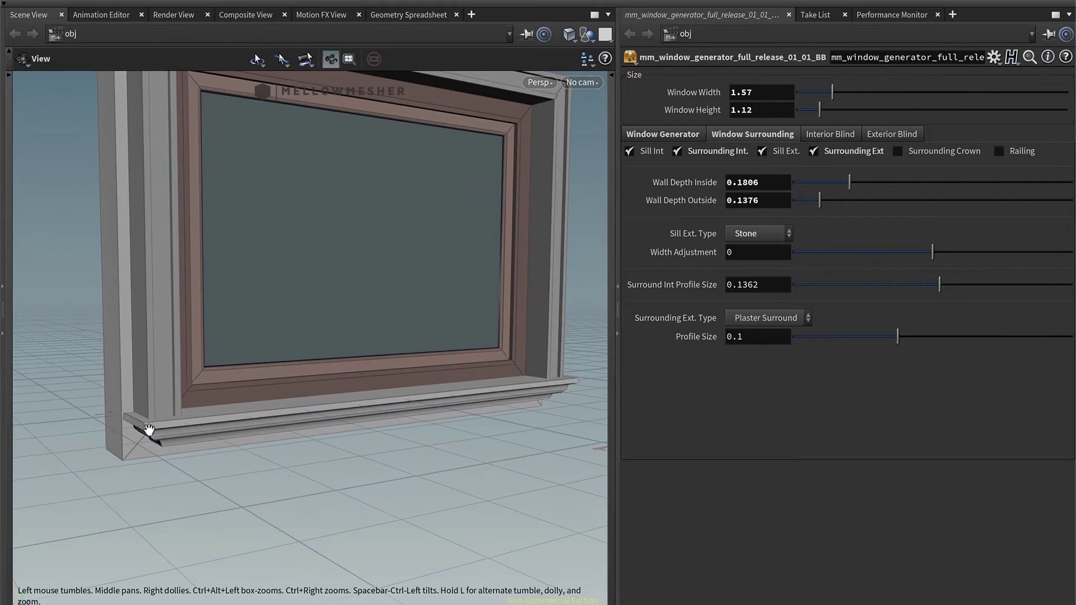
{"action": "scroll", "coordinate": [337, 289], "scroll_direction": "down", "scroll_amount": 5}
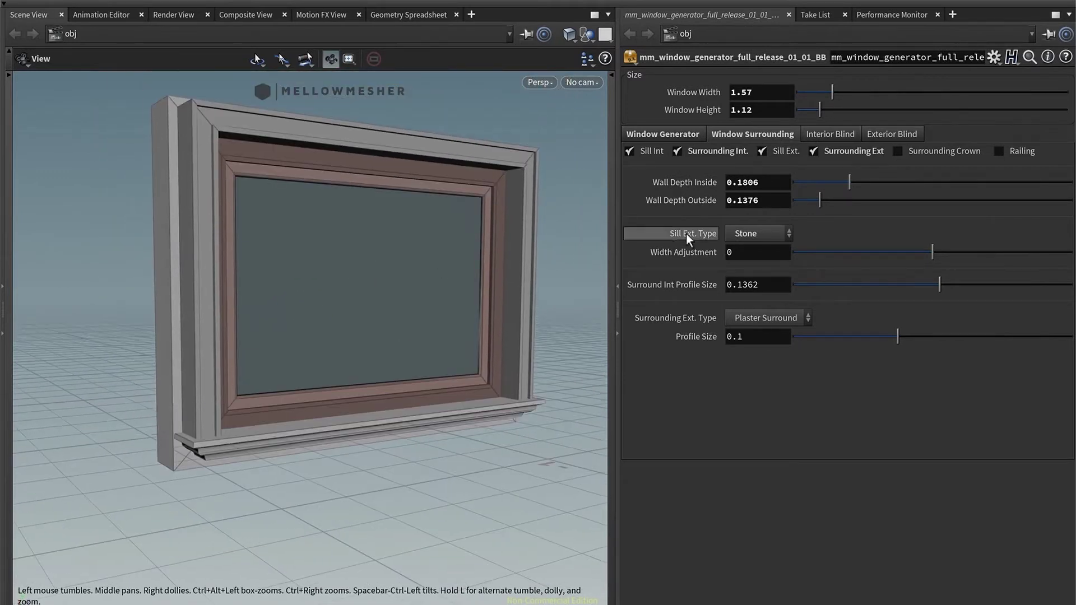
{"action": "left_click", "coordinate": [766, 235]}
{"action": "left_click", "coordinate": [764, 251]}
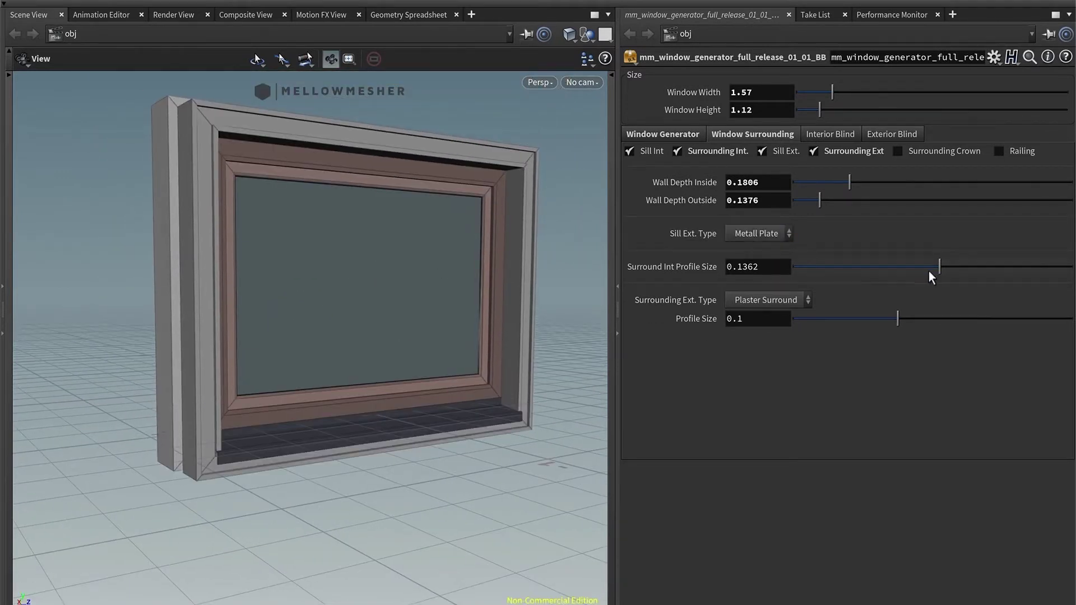
Set the interior surround profile size to 0.1126 and change the exterior surrounding type to Brick Lintel
{"action": "left_click_drag", "start_coordinate": [795, 274], "coordinate": [906, 274]}
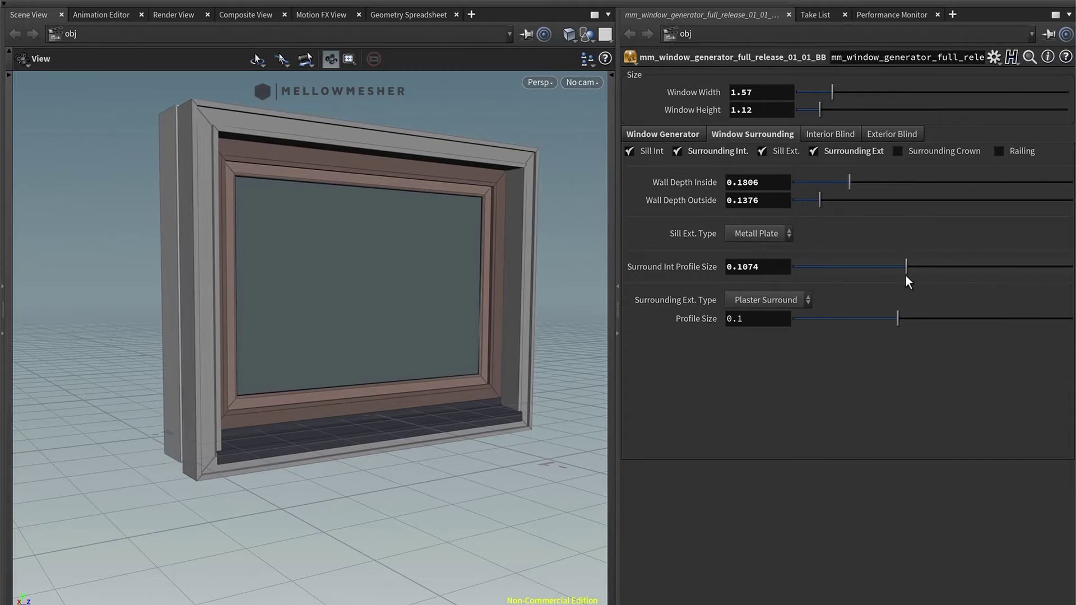
{"action": "middle_click_drag", "start_coordinate": [274, 215], "coordinate": [276, 241]}
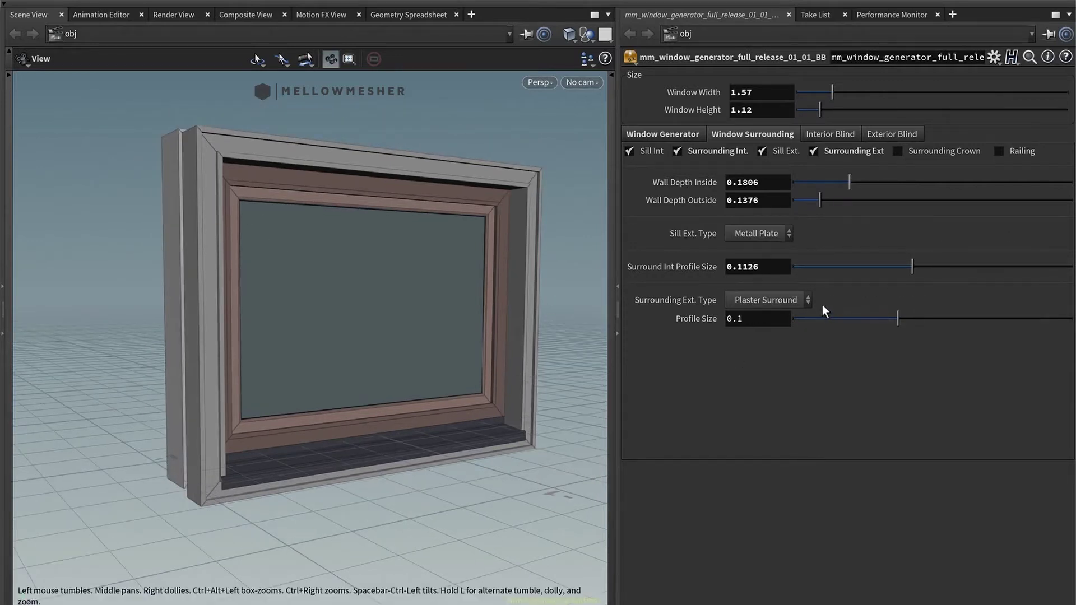
{"action": "left_click", "coordinate": [799, 302]}
{"action": "left_click", "coordinate": [791, 315]}
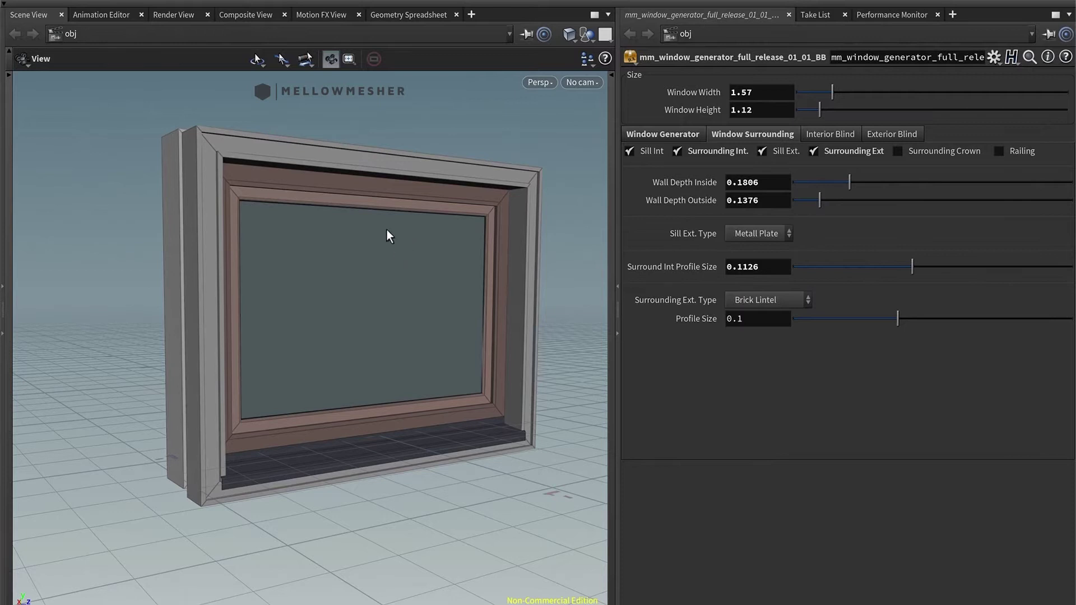
Set the brick lintel's brick width to 0.06989 and height to 0.2298, and try variation 10 before reducing it to 1.77
{"action": "left_click_drag", "start_coordinate": [377, 173], "coordinate": [354, 195]}
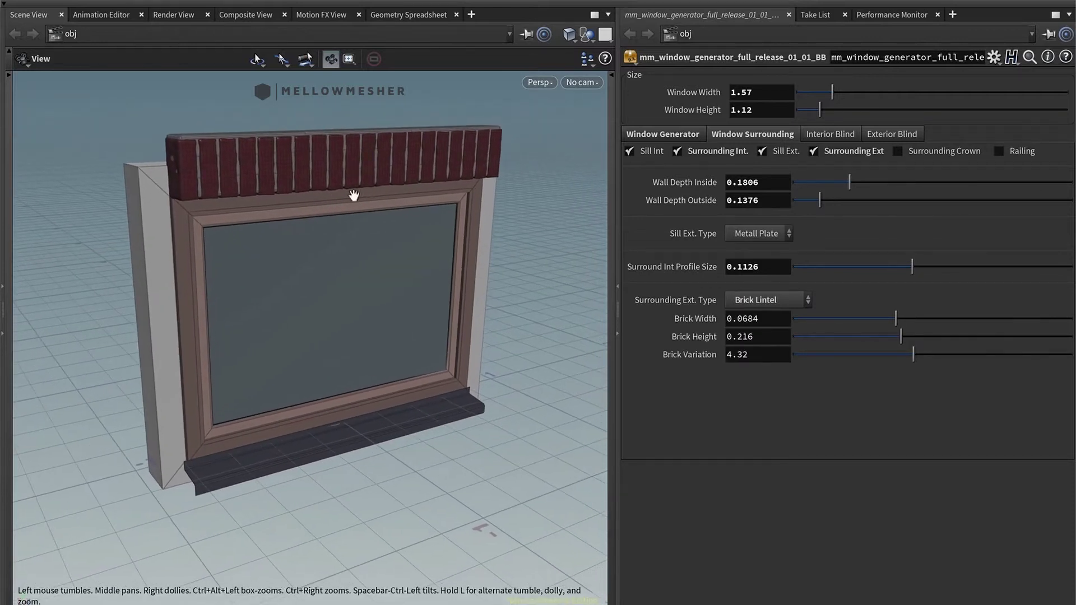
{"action": "left_click_drag", "start_coordinate": [895, 318], "coordinate": [1070, 354]}
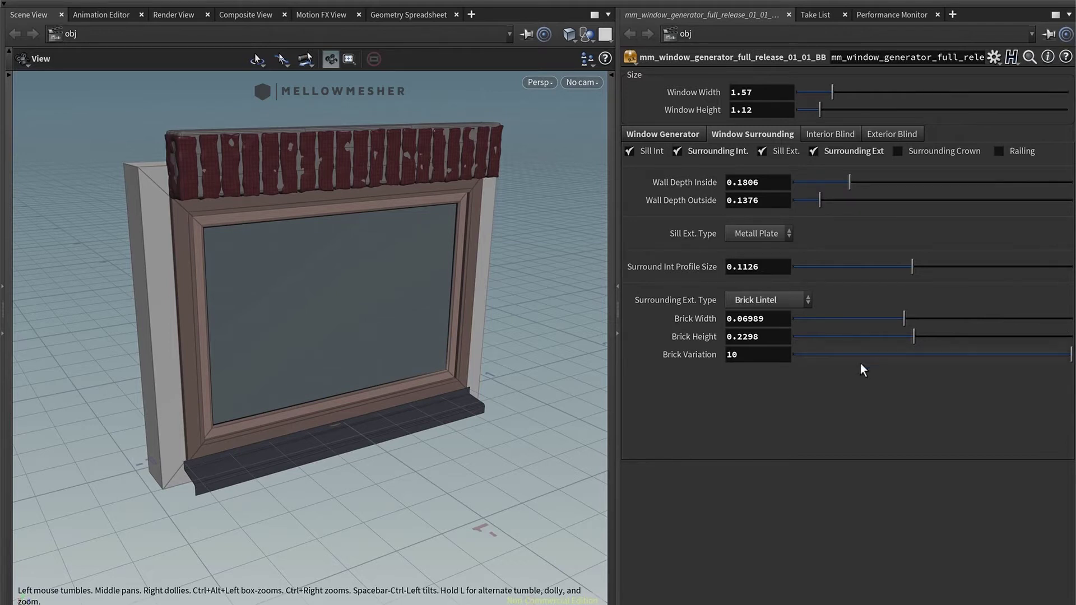
{"action": "left_click_drag", "start_coordinate": [987, 354], "coordinate": [845, 357]}
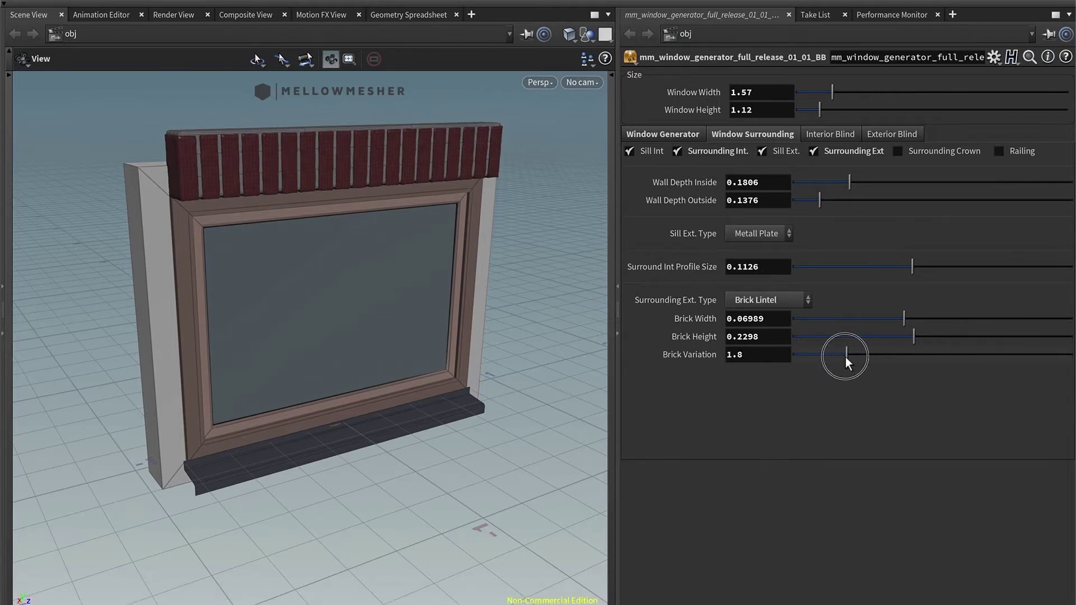
{"action": "mouse_move", "coordinate": [364, 173]}
{"action": "left_mouse_down"}
{"action": "mouse_move", "coordinate": [335, 142]}
{"action": "mouse_move", "coordinate": [380, 175]}
{"action": "left_mouse_up"}
Change the exterior surrounding type to Plaster Surround and view the frame at an angle
{"action": "left_click", "coordinate": [802, 298]}
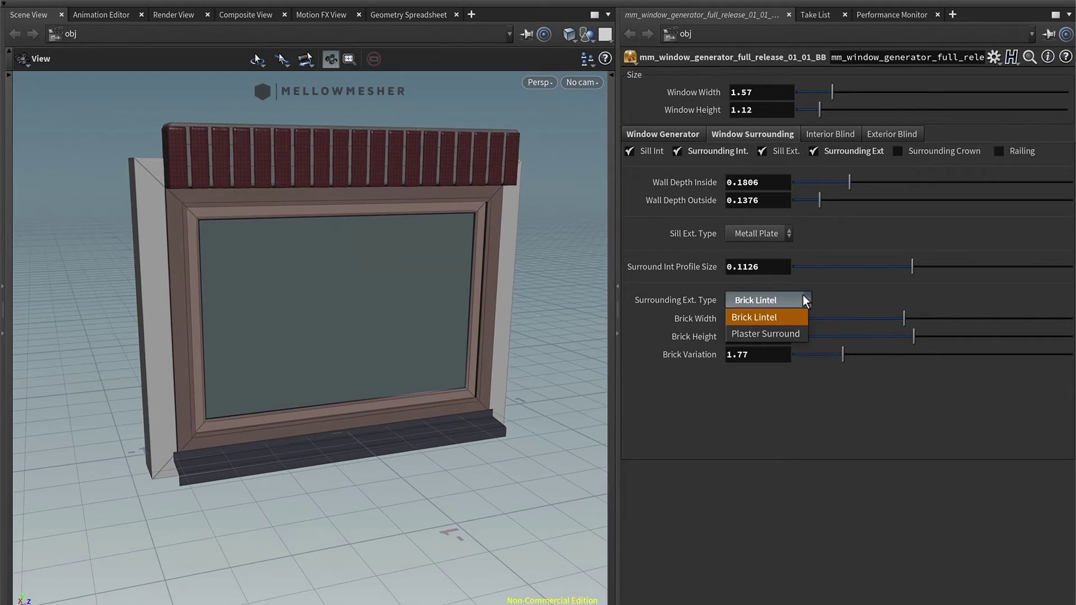
{"action": "left_click", "coordinate": [785, 334]}
{"action": "left_click_drag", "start_coordinate": [312, 286], "coordinate": [398, 231]}
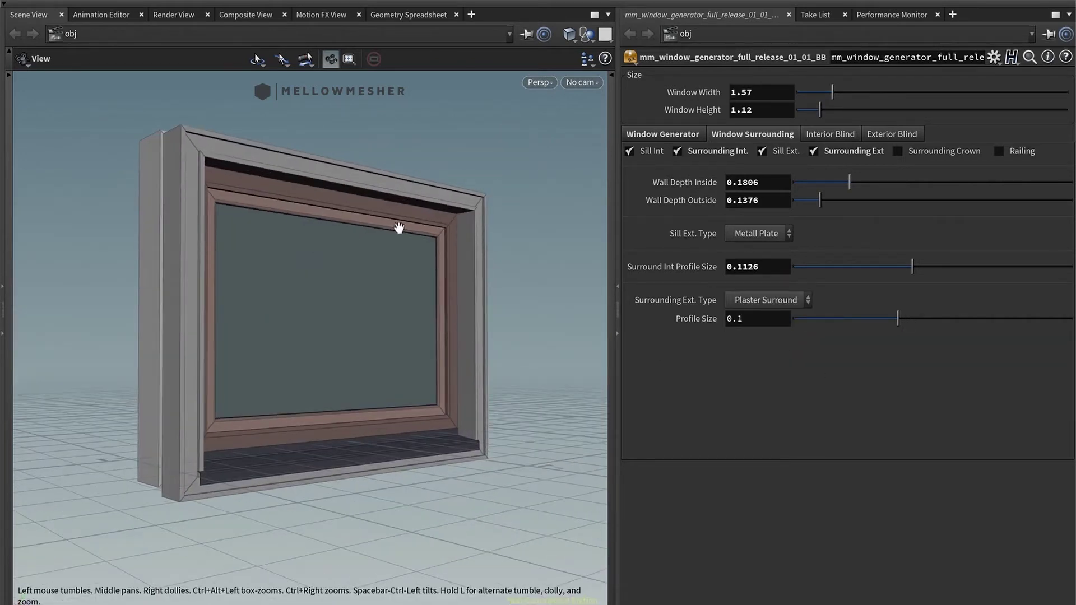
Enable the window railing and try the Wire Frame 1 and Glas rail types
{"action": "left_click", "coordinate": [998, 151]}
{"action": "left_click_drag", "start_coordinate": [368, 342], "coordinate": [338, 345]}
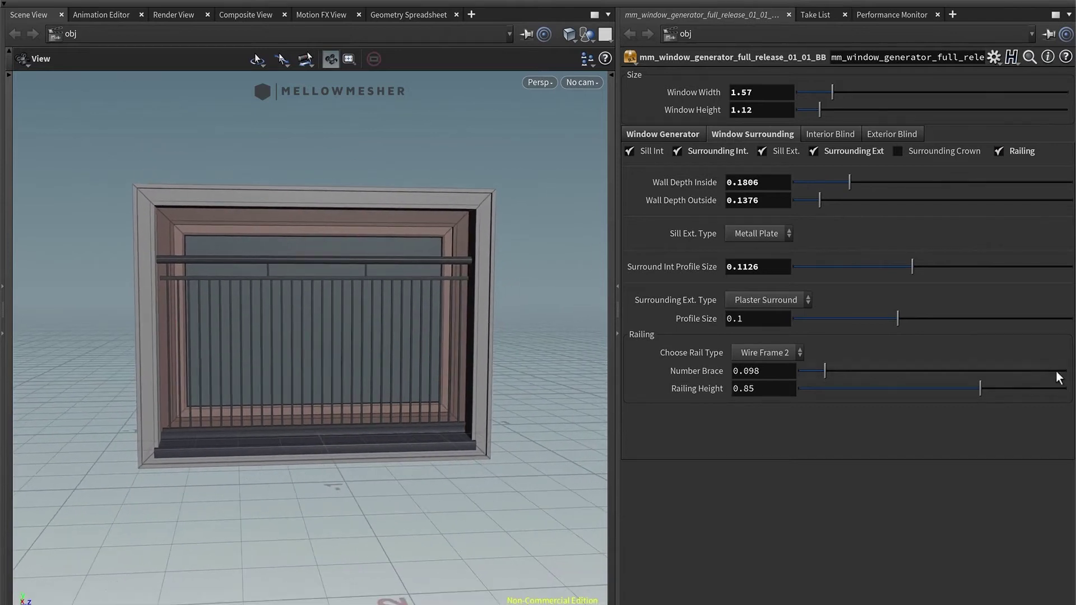
{"action": "left_click", "coordinate": [753, 355]}
{"action": "left_click", "coordinate": [762, 394]}
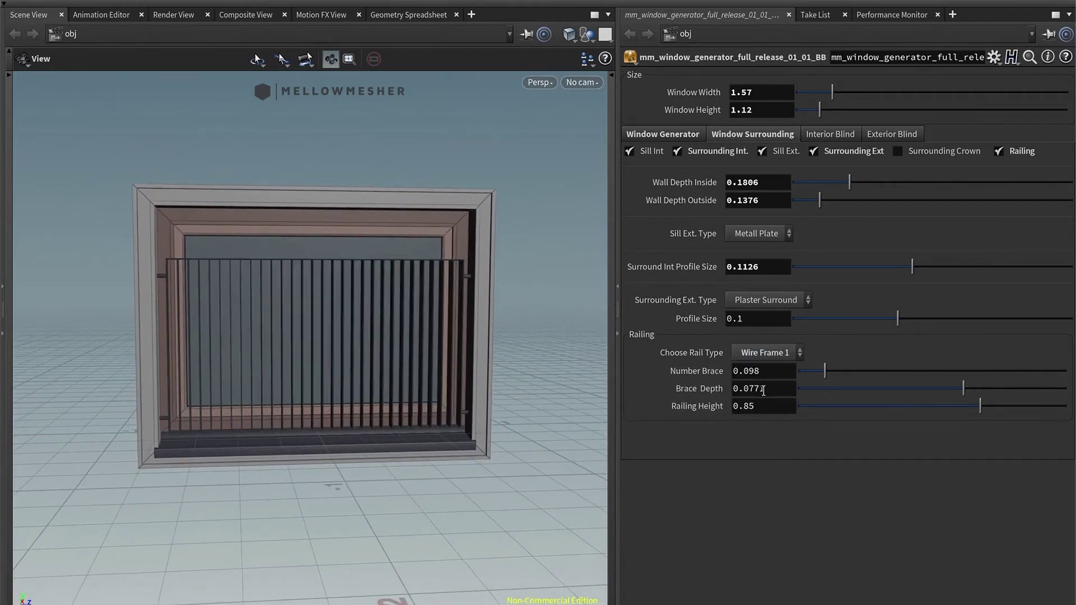
{"action": "left_click", "coordinate": [765, 352]}
{"action": "left_click", "coordinate": [764, 368]}
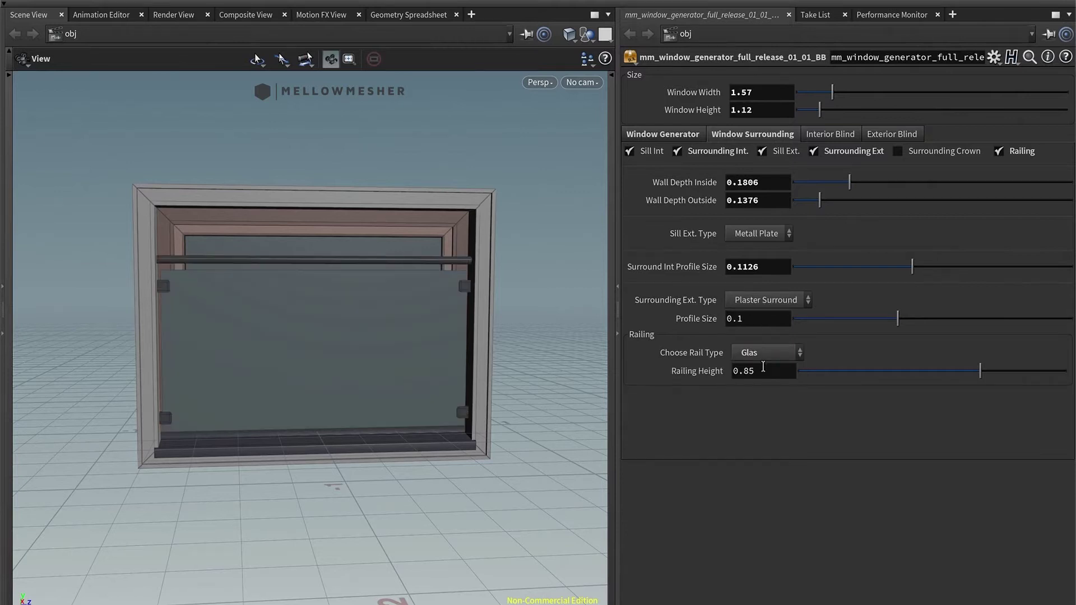
Switch the railing back to Wire Frame 1 with a number brace of 0.297 and a railing height of 0.381
{"action": "left_click_drag", "start_coordinate": [935, 368], "coordinate": [878, 372]}
{"action": "left_click", "coordinate": [795, 354]}
{"action": "left_click", "coordinate": [781, 387]}
{"action": "left_click_drag", "start_coordinate": [305, 377], "coordinate": [293, 353]}
{"action": "left_click_drag", "start_coordinate": [389, 286], "coordinate": [386, 364]}
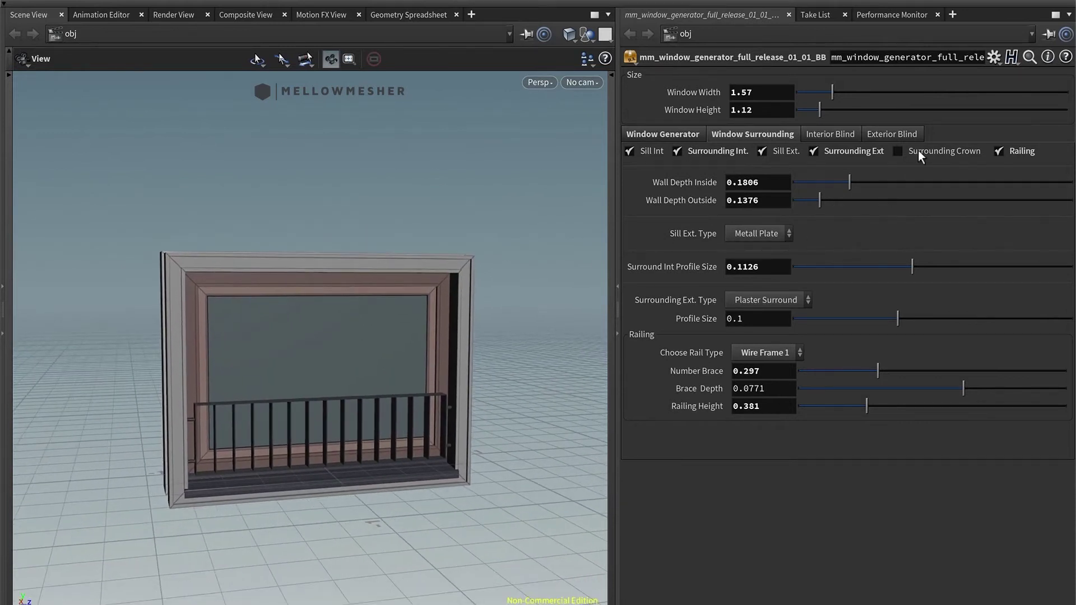
Enable the surrounding crown, try the Round crown type, and switch it back to Triangle
{"action": "left_click", "coordinate": [918, 150]}
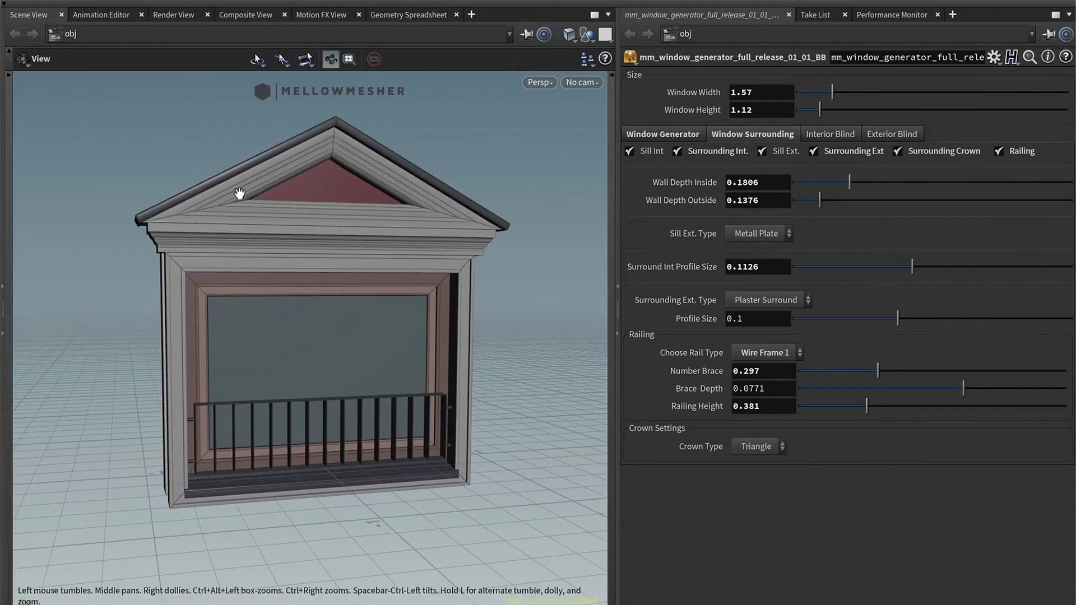
{"action": "left_click", "coordinate": [766, 444]}
{"action": "left_click", "coordinate": [762, 479]}
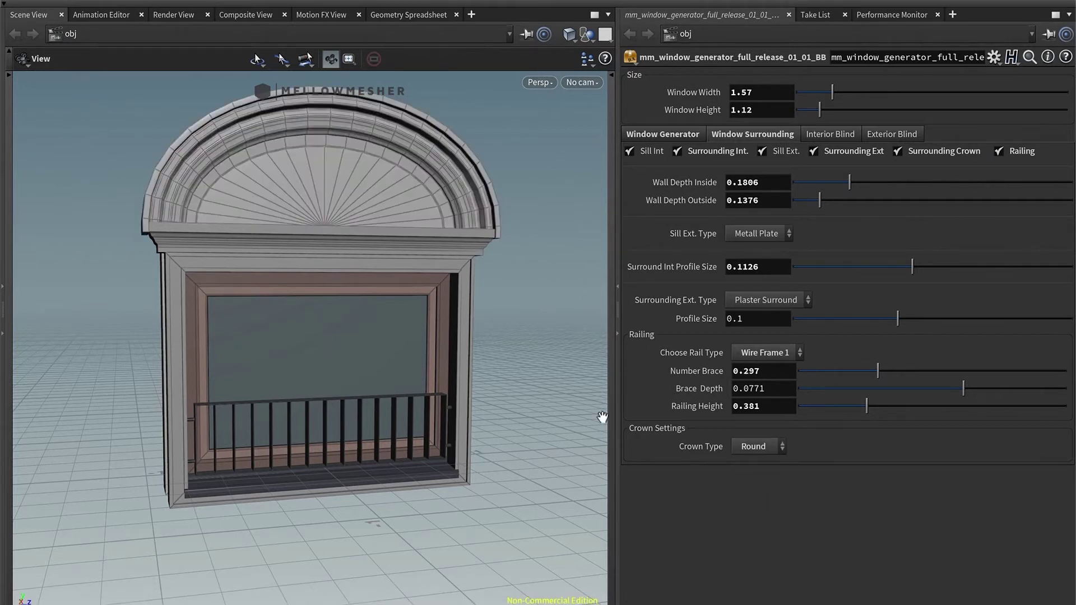
{"action": "mouse_move", "coordinate": [283, 247]}
{"action": "left_mouse_down"}
{"action": "mouse_move", "coordinate": [389, 286]}
{"action": "mouse_move", "coordinate": [389, 264]}
{"action": "mouse_move", "coordinate": [264, 250]}
{"action": "mouse_move", "coordinate": [277, 252]}
{"action": "left_mouse_up"}
{"action": "left_click_drag", "start_coordinate": [384, 259], "coordinate": [336, 278]}
{"action": "left_click", "coordinate": [772, 445]}
{"action": "left_click", "coordinate": [766, 458]}
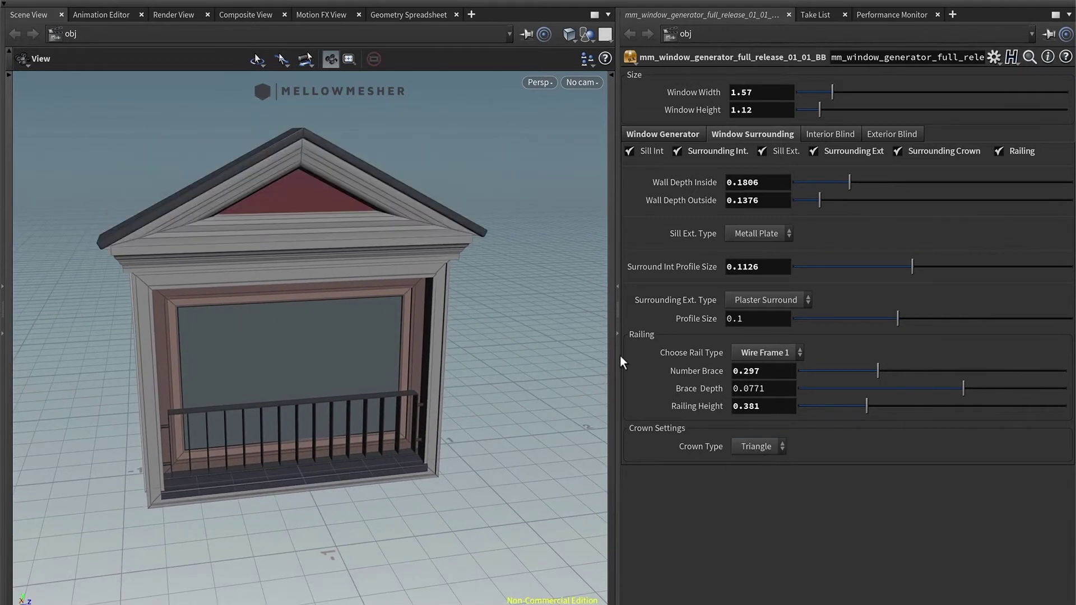
Set the window width to 1.66 and disable the surrounding crown and railing
{"action": "mouse_move", "coordinate": [831, 92]}
{"action": "left_mouse_down"}
{"action": "mouse_move", "coordinate": [890, 101]}
{"action": "mouse_move", "coordinate": [835, 93]}
{"action": "mouse_move", "coordinate": [829, 110]}
{"action": "mouse_move", "coordinate": [878, 106]}
{"action": "mouse_move", "coordinate": [809, 111]}
{"action": "mouse_move", "coordinate": [819, 108]}
{"action": "left_mouse_up"}
{"action": "left_click_drag", "start_coordinate": [292, 241], "coordinate": [367, 235]}
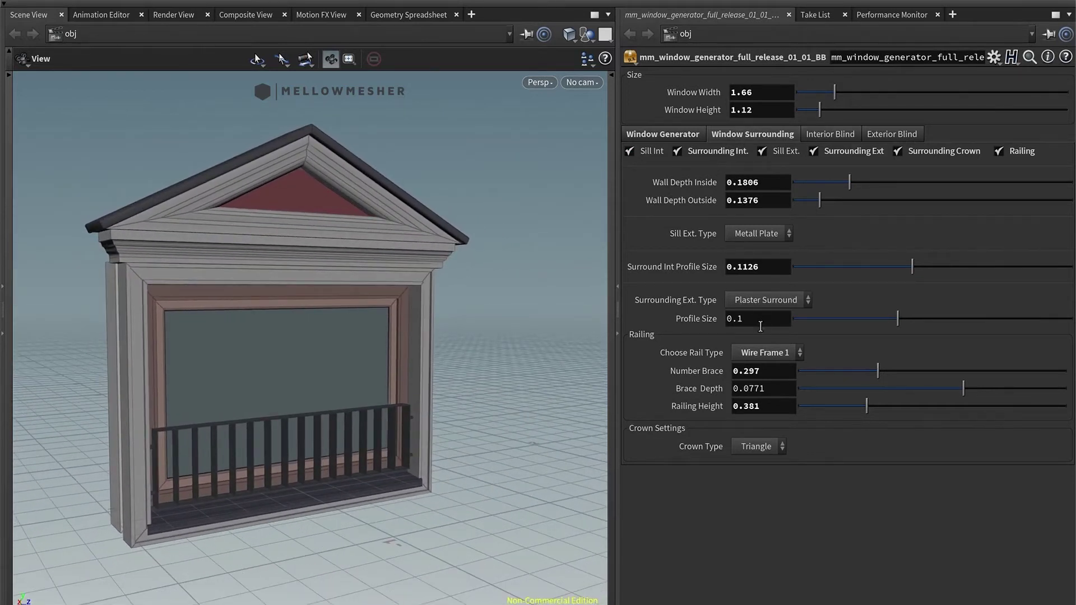
{"action": "left_click", "coordinate": [910, 151]}
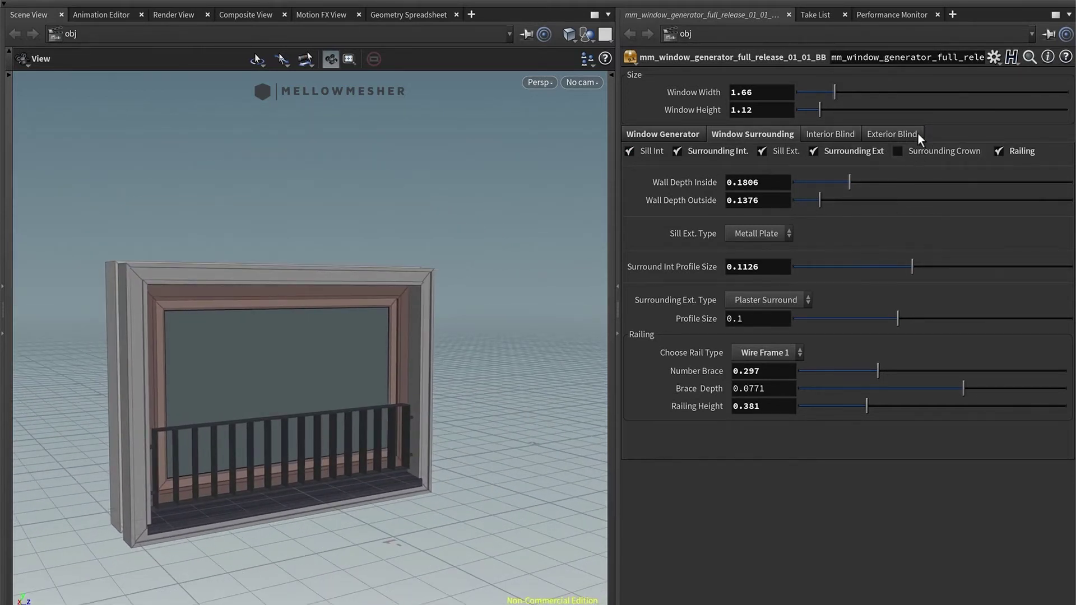
{"action": "left_click", "coordinate": [1028, 151]}
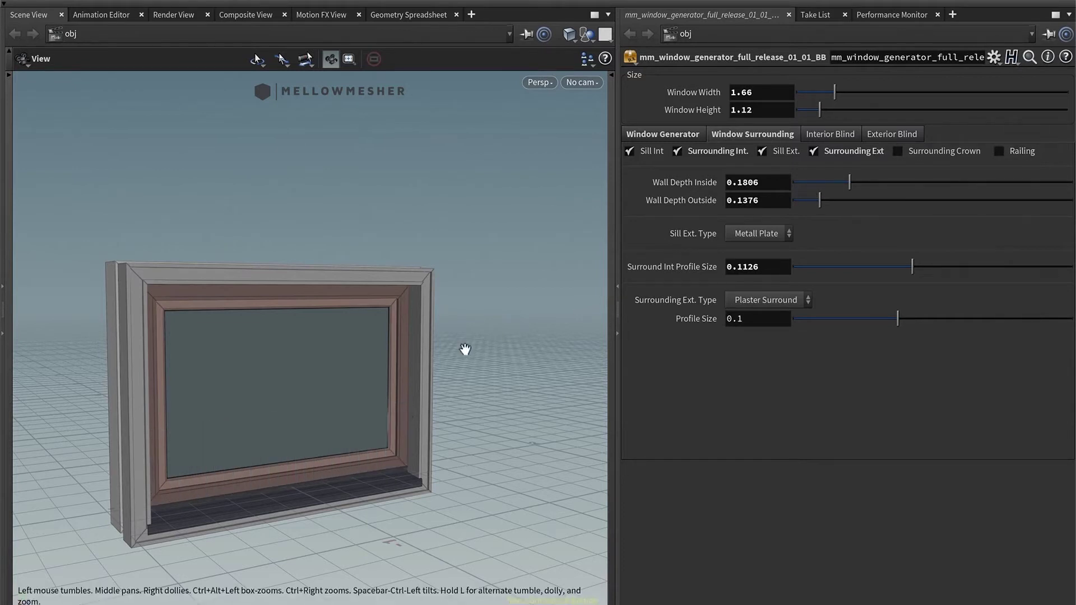
{"action": "left_click_drag", "start_coordinate": [311, 397], "coordinate": [595, 379]}
{"action": "mouse_move", "coordinate": [389, 409]}
{"action": "left_mouse_down"}
{"action": "mouse_move", "coordinate": [446, 379]}
{"action": "mouse_move", "coordinate": [411, 346]}
{"action": "mouse_move", "coordinate": [390, 392]}
{"action": "mouse_move", "coordinate": [362, 365]}
{"action": "left_mouse_up"}
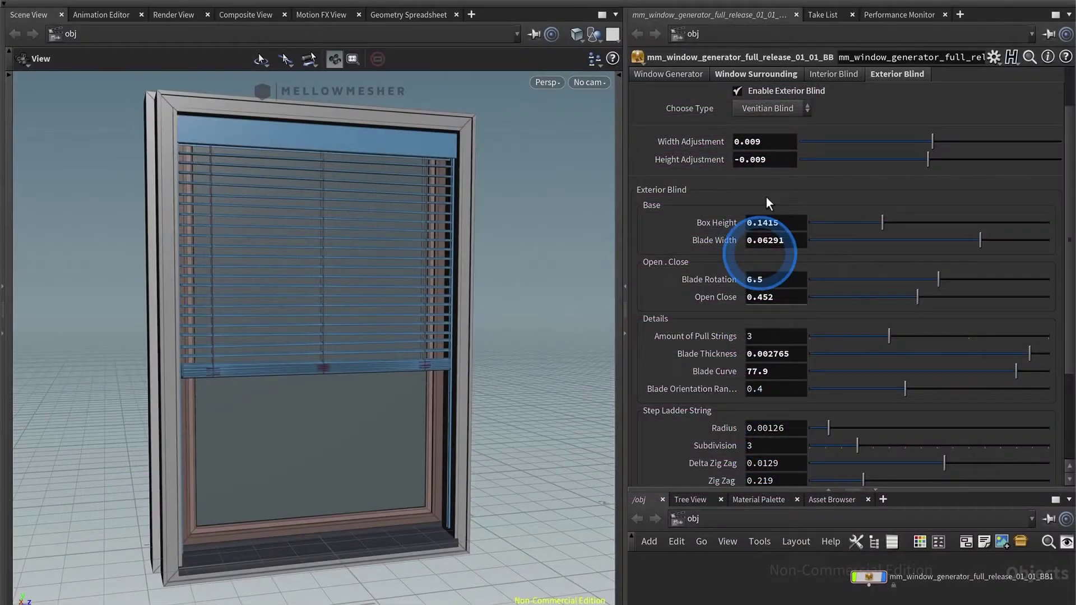
Set the exterior venetian blind's width adjustment to -0.026 and its box height to 0.1387
{"action": "left_click", "coordinate": [814, 339]}
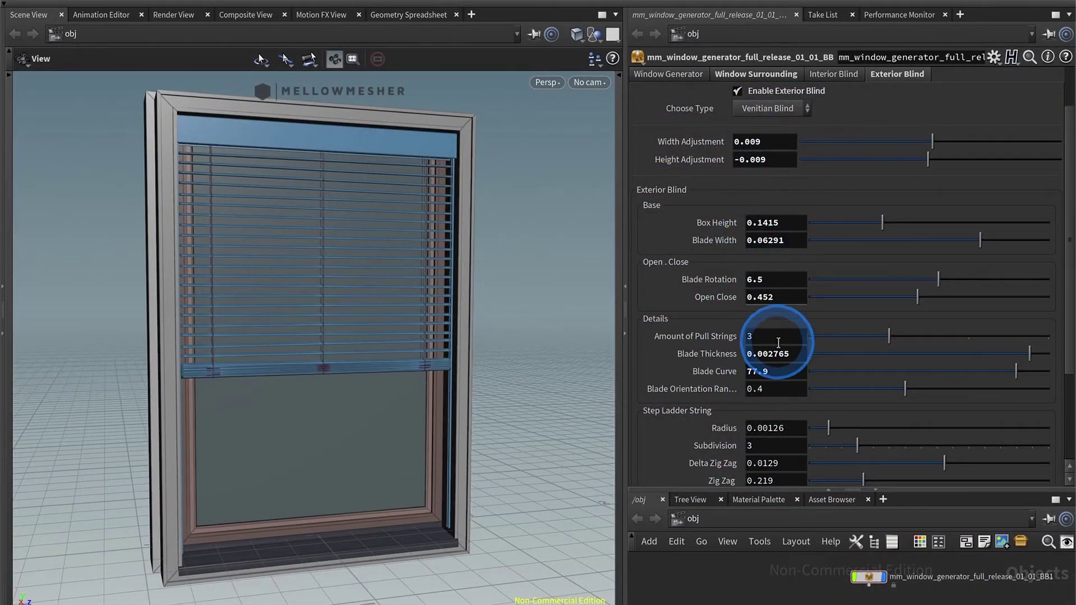
{"action": "scroll", "coordinate": [780, 364], "scroll_direction": "down", "scroll_amount": 3}
{"action": "scroll", "coordinate": [782, 373], "scroll_direction": "down", "scroll_amount": 1}
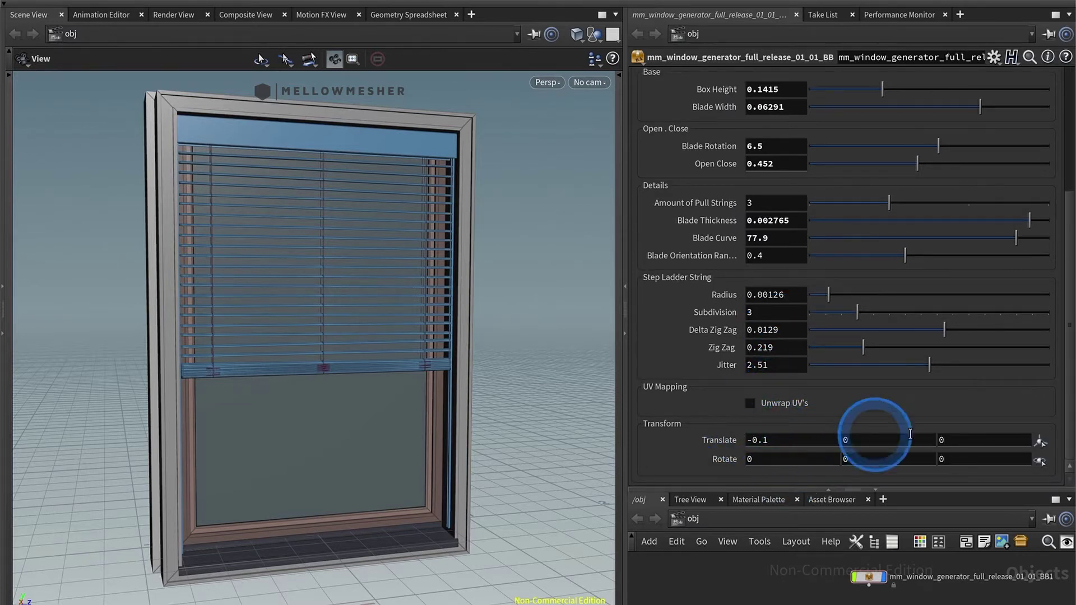
{"action": "scroll", "coordinate": [729, 304], "scroll_direction": "up", "scroll_amount": 5}
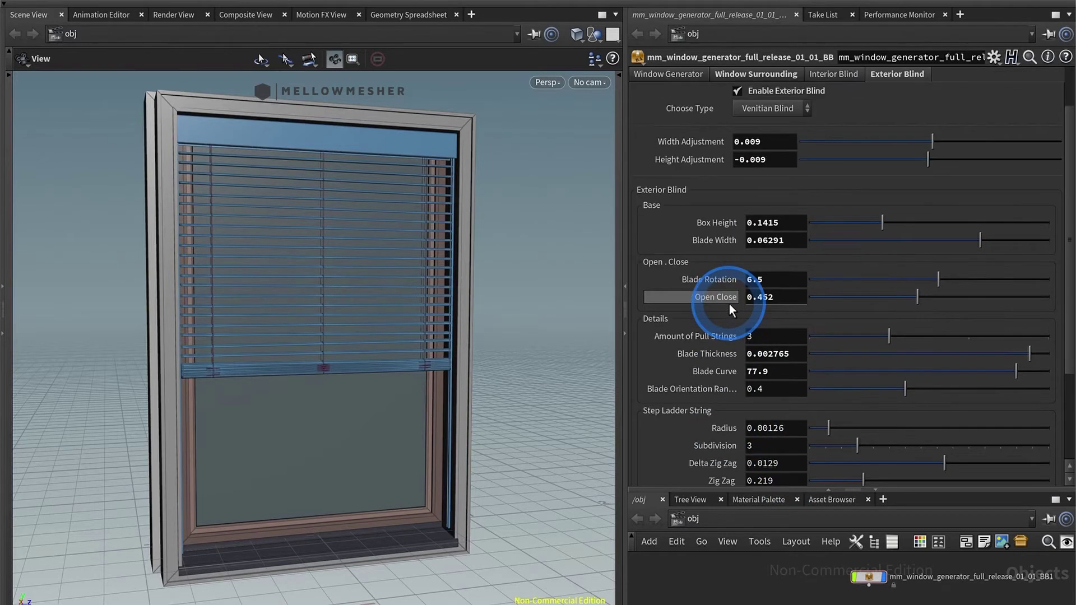
{"action": "left_click", "coordinate": [909, 180]}
{"action": "left_click_drag", "start_coordinate": [866, 176], "coordinate": [923, 186]}
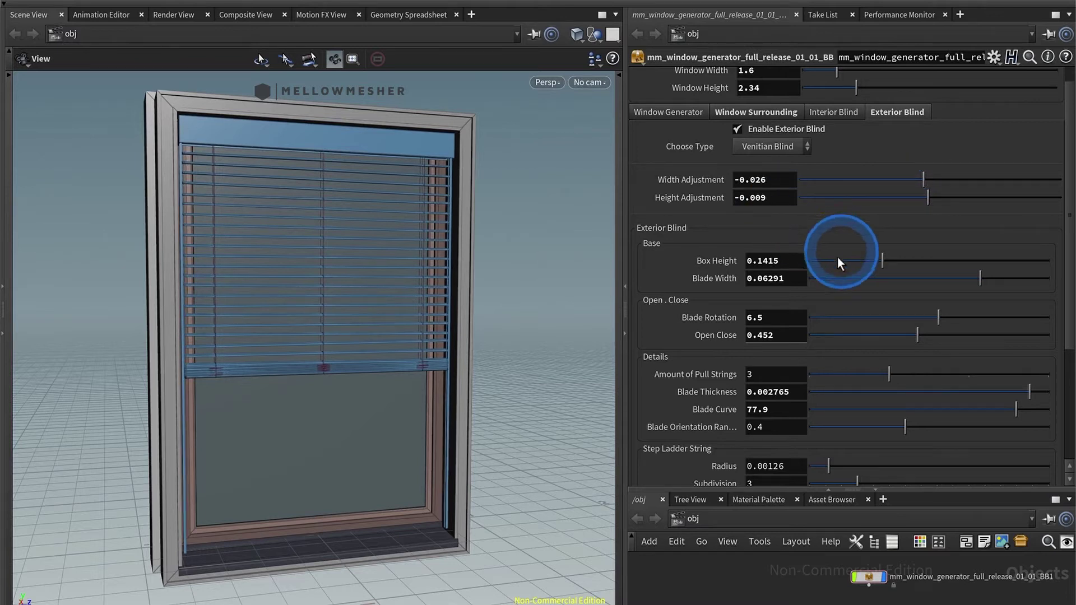
{"action": "mouse_move", "coordinate": [887, 259]}
{"action": "left_mouse_down"}
{"action": "mouse_move", "coordinate": [982, 260]}
{"action": "mouse_move", "coordinate": [867, 258]}
{"action": "mouse_move", "coordinate": [878, 256]}
{"action": "left_mouse_up"}
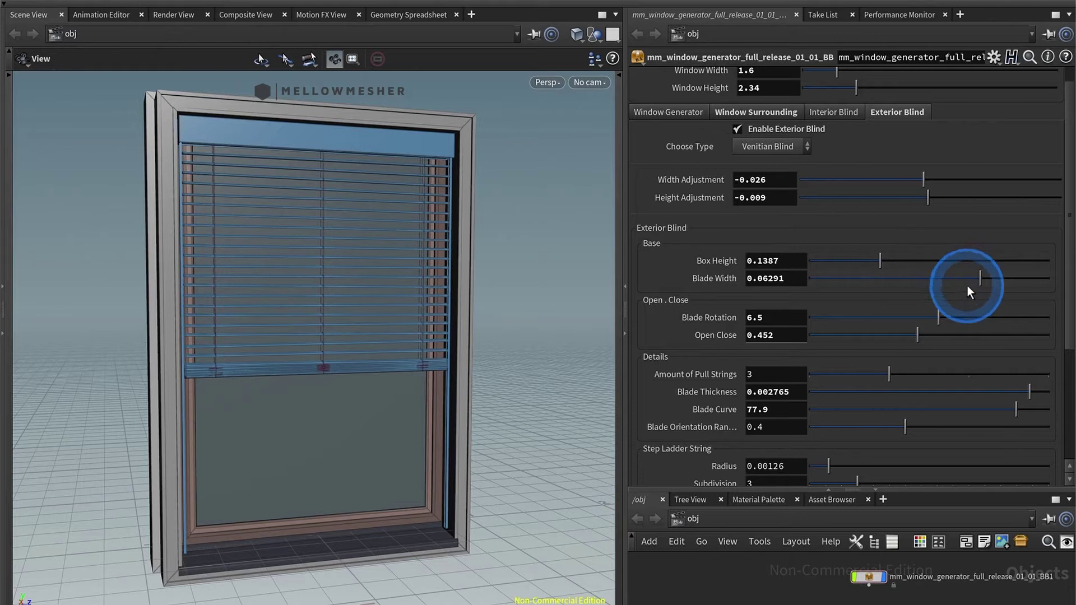
Set the exterior blind's blade width to 0.06254, blade rotation to -6.3 and open/close value to 0.628
{"action": "left_click_drag", "start_coordinate": [969, 281], "coordinate": [877, 279]}
{"action": "left_click_drag", "start_coordinate": [977, 280], "coordinate": [981, 279]}
{"action": "left_click_drag", "start_coordinate": [906, 340], "coordinate": [856, 335]}
{"action": "left_click_drag", "start_coordinate": [946, 345], "coordinate": [922, 328]}
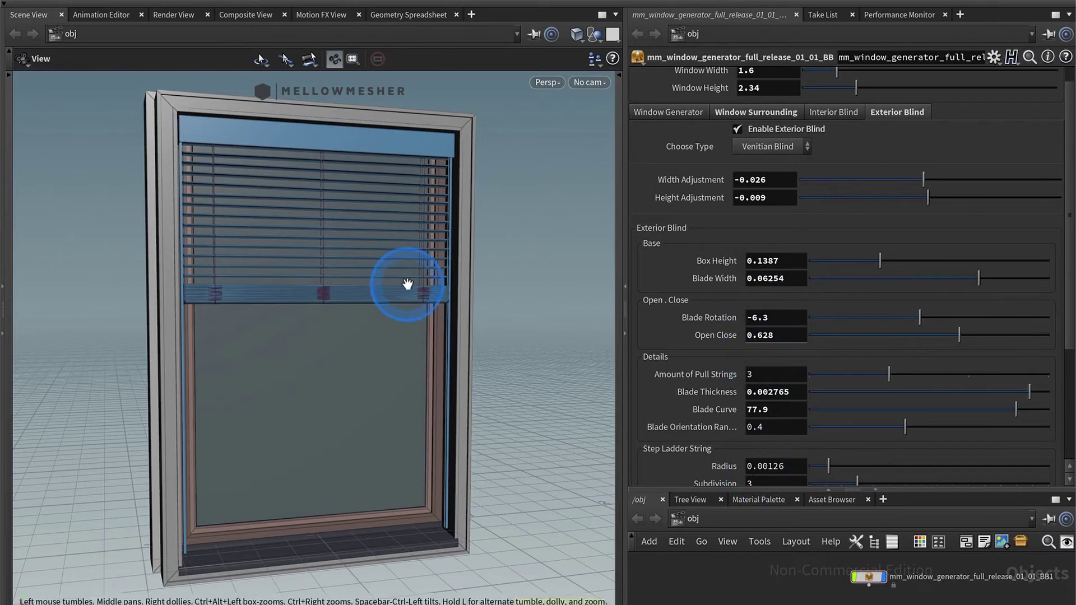
Try a different amount of pull strings on the exterior blind
{"action": "right_click_drag", "start_coordinate": [408, 284], "coordinate": [508, 313]}
{"action": "scroll", "coordinate": [709, 405], "scroll_direction": "down", "scroll_amount": 4}
{"action": "left_click_drag", "start_coordinate": [889, 298], "coordinate": [933, 298]}
{"action": "left_click", "coordinate": [208, 172]}
Set the exterior blind's blade thickness to 0.002315 and its blade curve to 79.9
{"action": "left_click_drag", "start_coordinate": [1030, 316], "coordinate": [975, 318]}
{"action": "scroll", "coordinate": [459, 238], "scroll_direction": "up", "scroll_amount": 10}
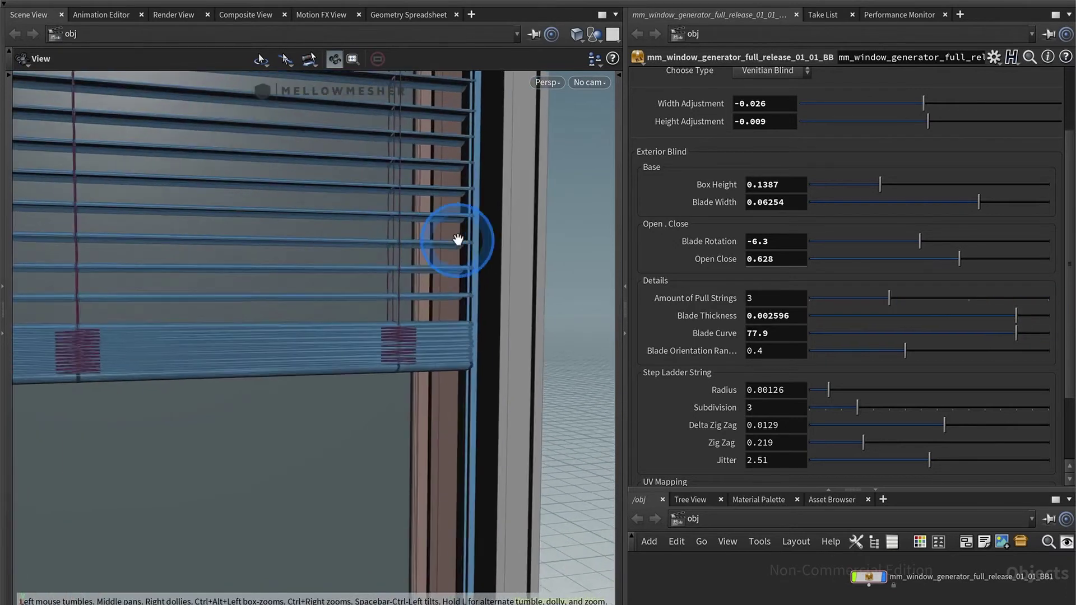
{"action": "left_click_drag", "start_coordinate": [521, 298], "coordinate": [733, 315]}
{"action": "left_click_drag", "start_coordinate": [997, 312], "coordinate": [1021, 351]}
{"action": "left_click", "coordinate": [330, 281]}
Try a blade orientation randomness of 0.909 on the exterior blind, reduce it to 0.728, and check the blades
{"action": "scroll", "coordinate": [336, 292], "scroll_direction": "down", "scroll_amount": 10}
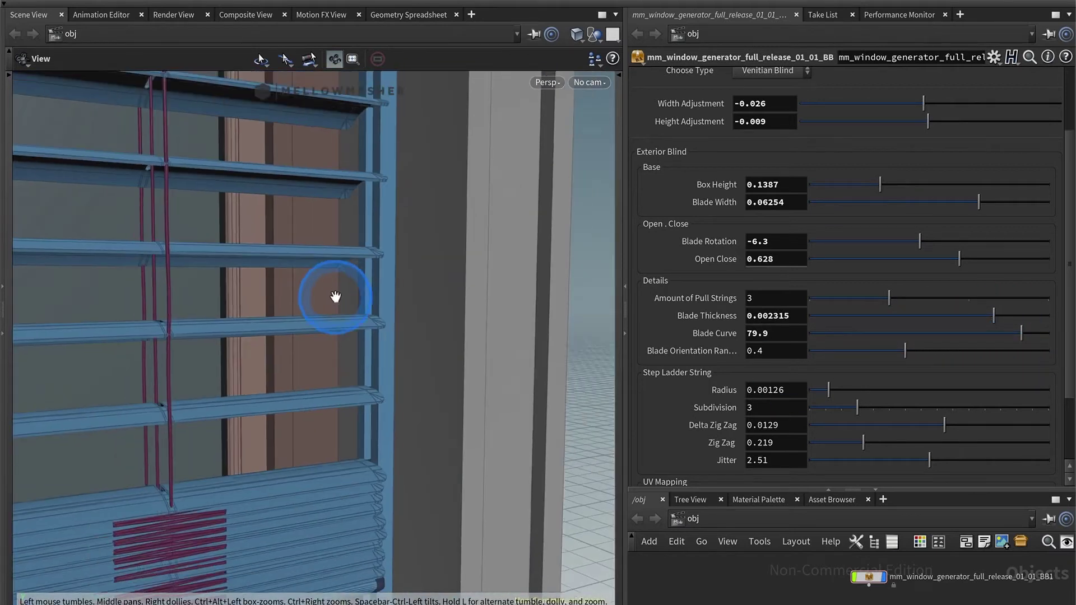
{"action": "scroll", "coordinate": [340, 292], "scroll_direction": "down", "scroll_amount": 8}
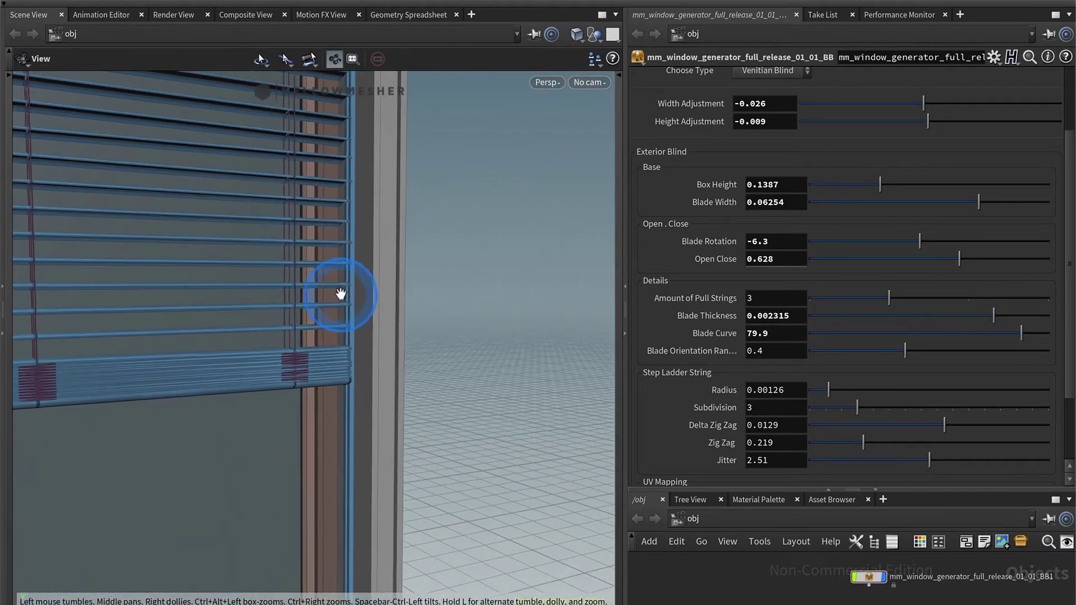
{"action": "scroll", "coordinate": [169, 305], "scroll_direction": "down", "scroll_amount": 3}
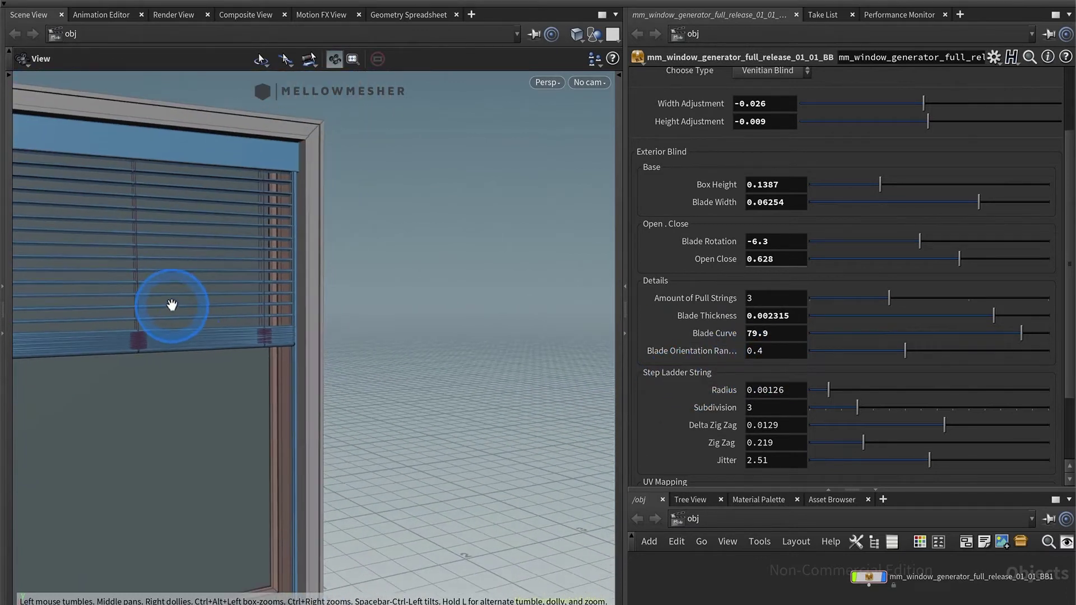
{"action": "left_click_drag", "start_coordinate": [197, 363], "coordinate": [344, 364]}
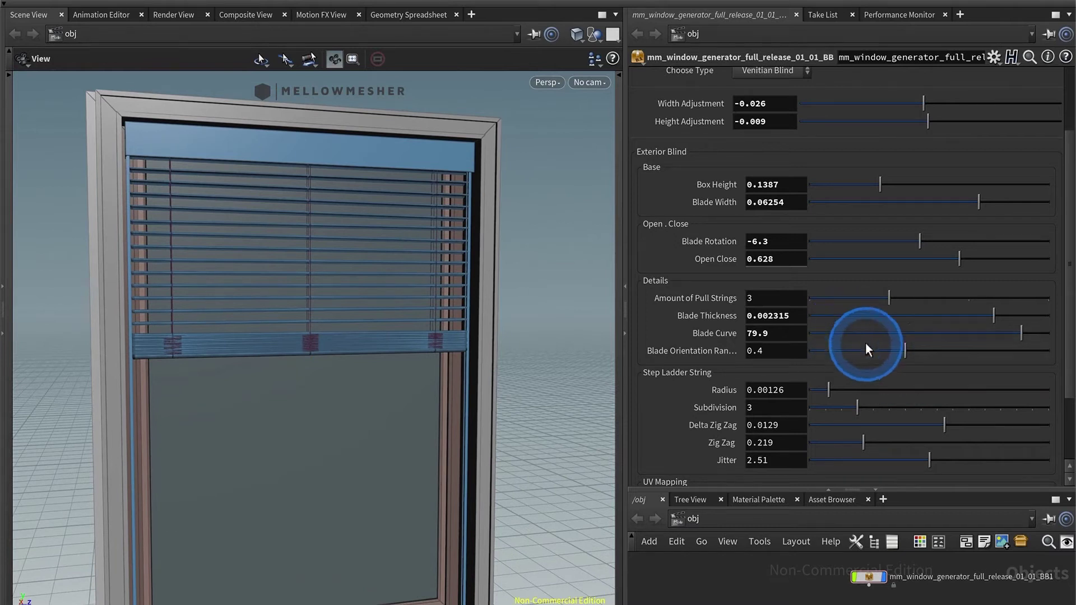
{"action": "left_click_drag", "start_coordinate": [876, 351], "coordinate": [1026, 357]}
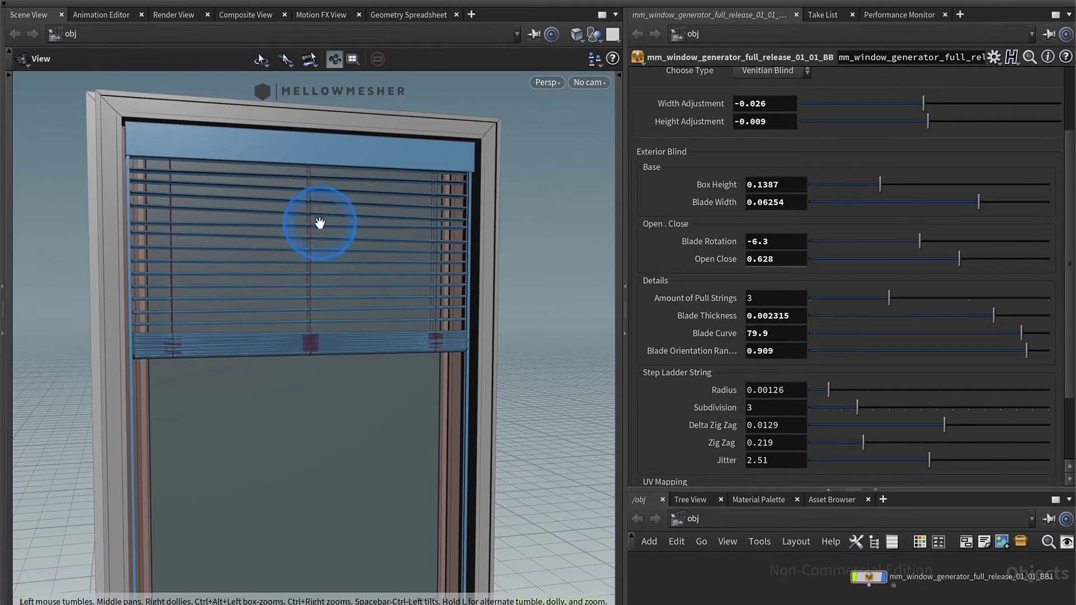
{"action": "left_click_drag", "start_coordinate": [1034, 349], "coordinate": [983, 347]}
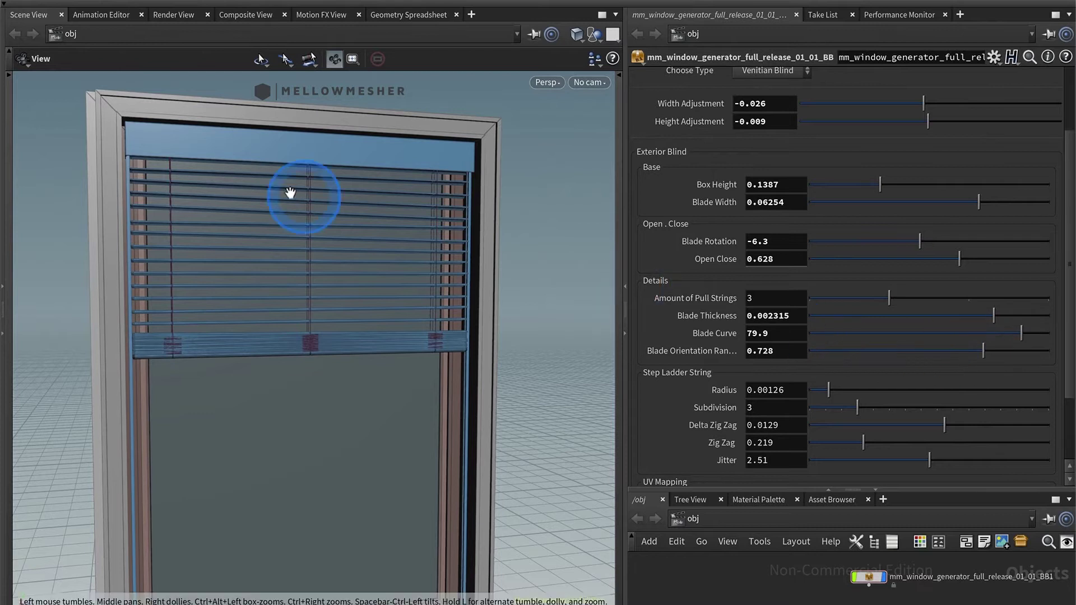
{"action": "left_click_drag", "start_coordinate": [330, 297], "coordinate": [273, 317]}
{"action": "scroll", "coordinate": [355, 382], "scroll_direction": "down", "scroll_amount": 2}
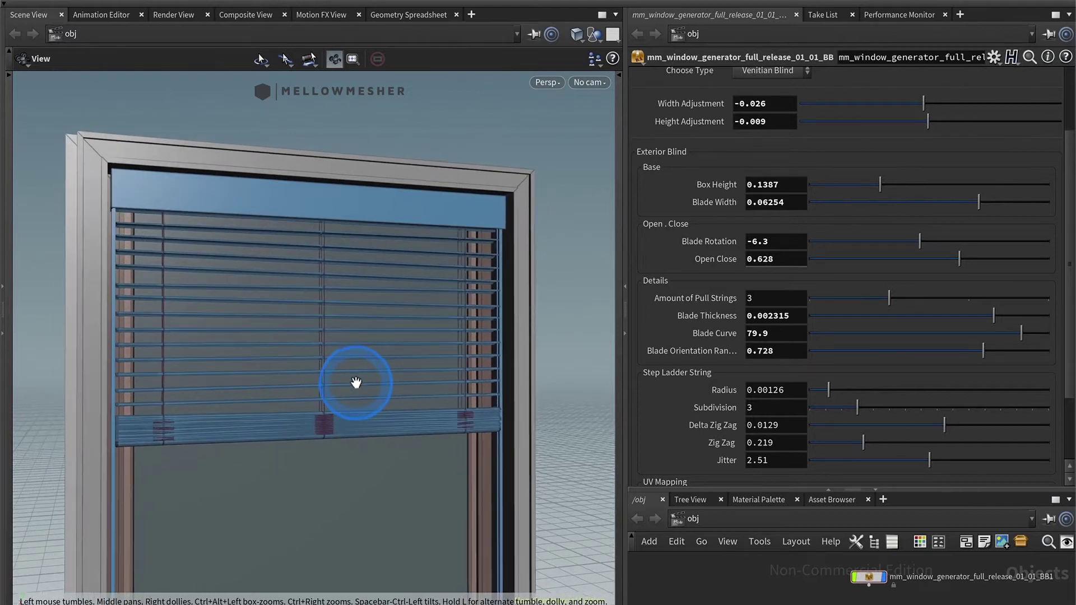
{"action": "middle_click_drag", "start_coordinate": [382, 380], "coordinate": [387, 347]}
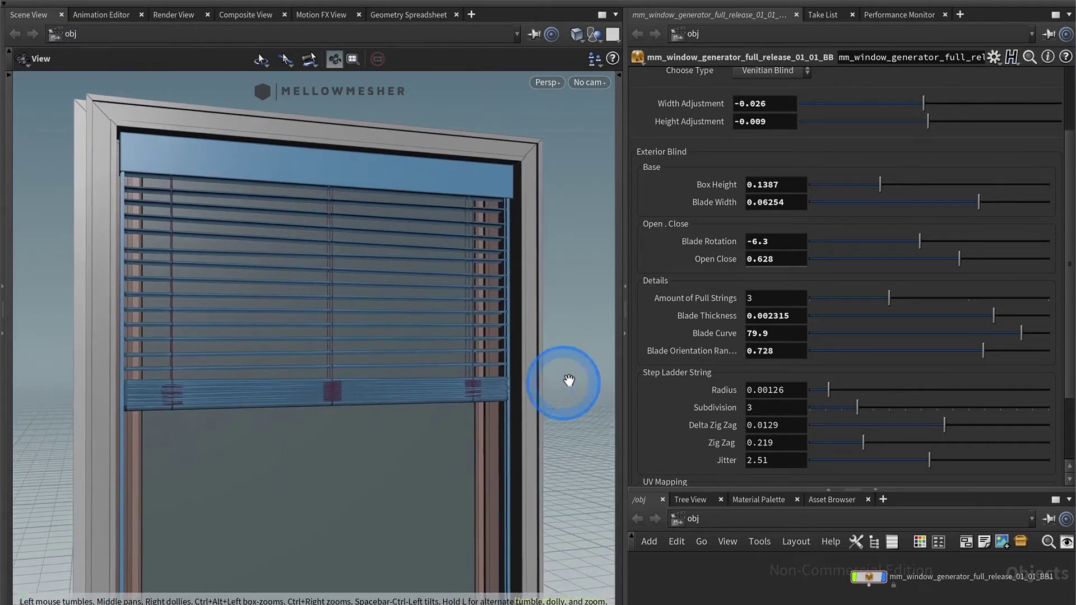
Set the step ladder string's radius to 0.00283 and its subdivision to 5 while checking the strings up close
{"action": "scroll", "coordinate": [704, 365], "scroll_direction": "down", "scroll_amount": 2}
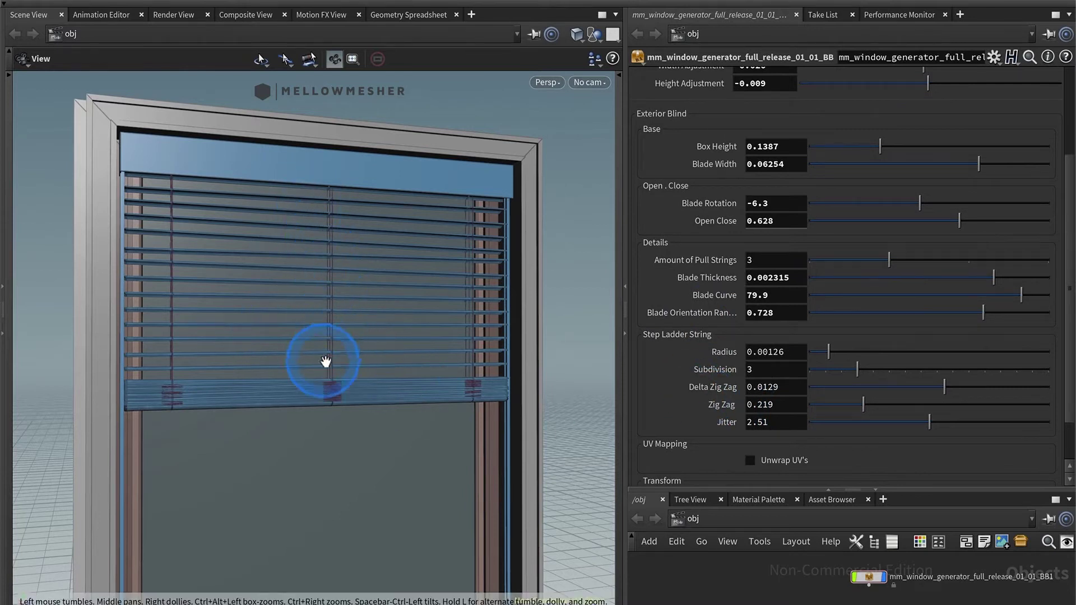
{"action": "scroll", "coordinate": [321, 307], "scroll_direction": "up", "scroll_amount": 10}
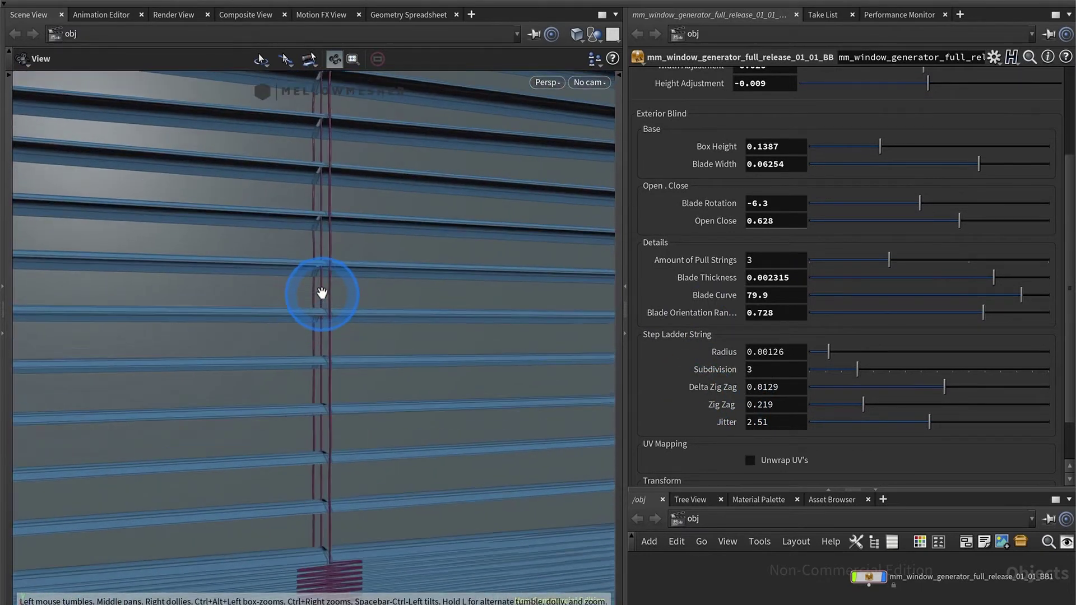
{"action": "scroll", "coordinate": [322, 293], "scroll_direction": "up", "scroll_amount": 6}
{"action": "mouse_move", "coordinate": [869, 364]}
{"action": "left_mouse_down"}
{"action": "mouse_move", "coordinate": [1014, 379]}
{"action": "mouse_move", "coordinate": [880, 354]}
{"action": "mouse_move", "coordinate": [1033, 350]}
{"action": "mouse_move", "coordinate": [868, 351]}
{"action": "left_mouse_up"}
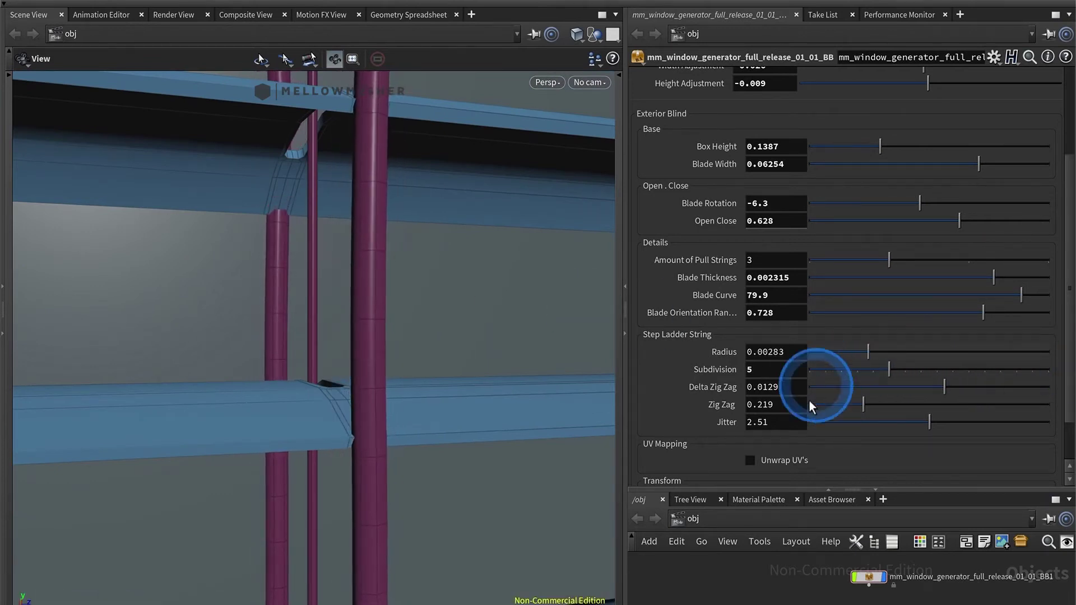
{"action": "scroll", "coordinate": [377, 375], "scroll_direction": "down", "scroll_amount": 5}
{"action": "scroll", "coordinate": [369, 352], "scroll_direction": "down", "scroll_amount": 10}
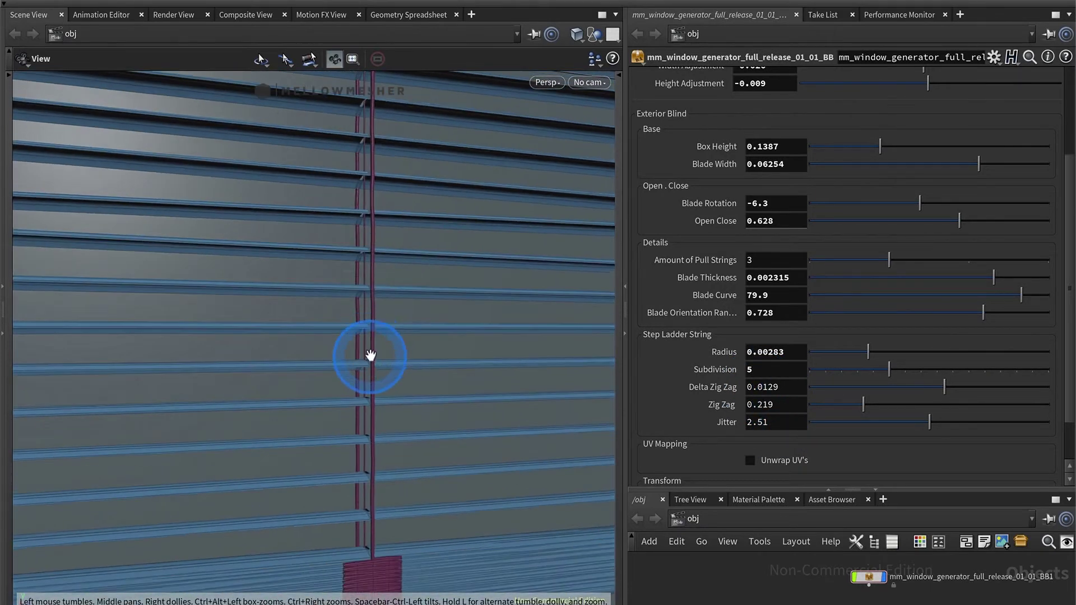
{"action": "scroll", "coordinate": [415, 442], "scroll_direction": "down", "scroll_amount": 3}
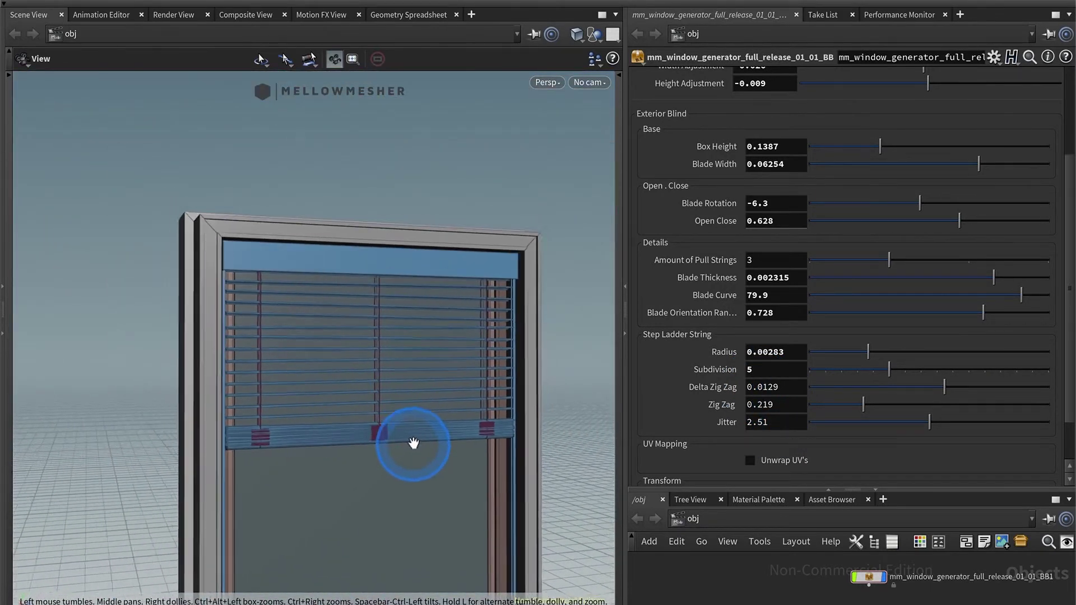
{"action": "middle_click_drag", "start_coordinate": [415, 439], "coordinate": [380, 312]}
{"action": "scroll", "coordinate": [379, 320], "scroll_direction": "down", "scroll_amount": 4}
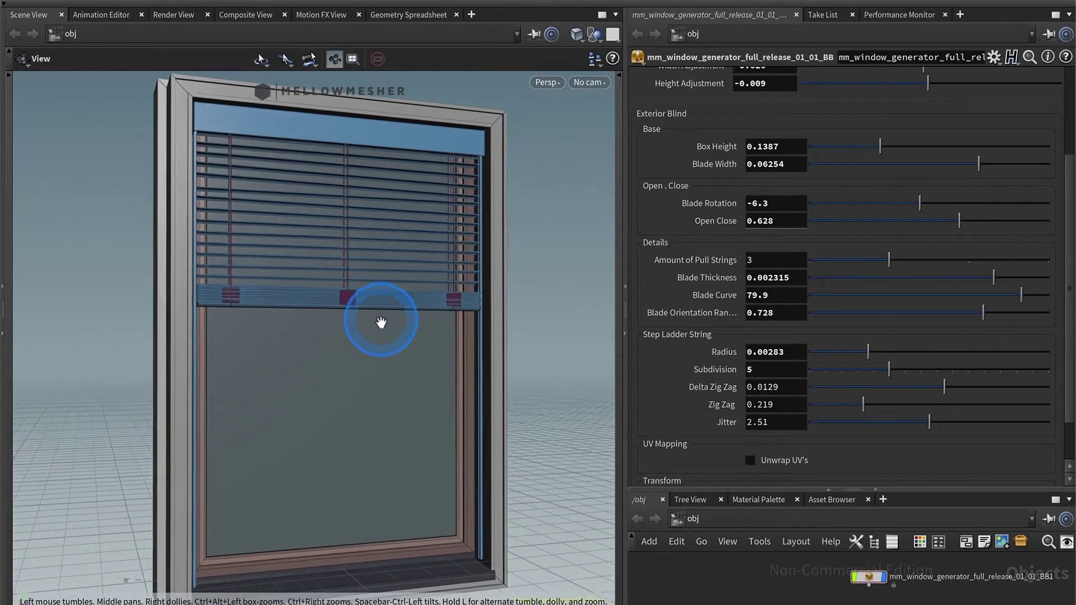
{"action": "scroll", "coordinate": [747, 461], "scroll_direction": "down", "scroll_amount": 2}
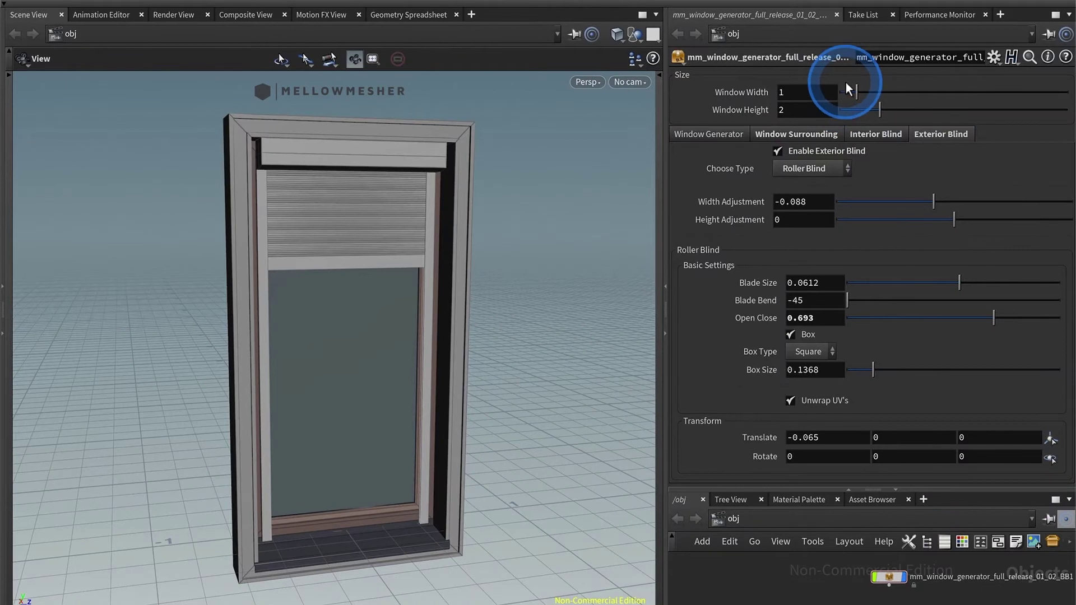
Resize the window to 0.92 wide and 1.88 high, and set the roller blind's width adjustment to -0.006 and height adjustment to 0.003
{"action": "left_click_drag", "start_coordinate": [857, 88], "coordinate": [875, 108]}
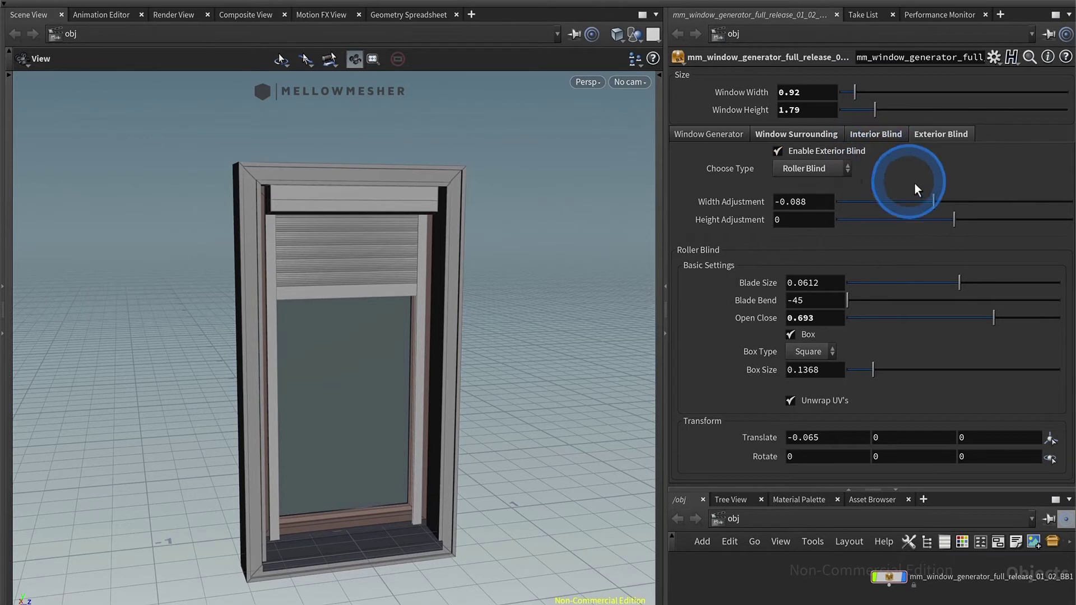
{"action": "left_click_drag", "start_coordinate": [934, 198], "coordinate": [955, 216]}
{"action": "left_click", "coordinate": [876, 107]}
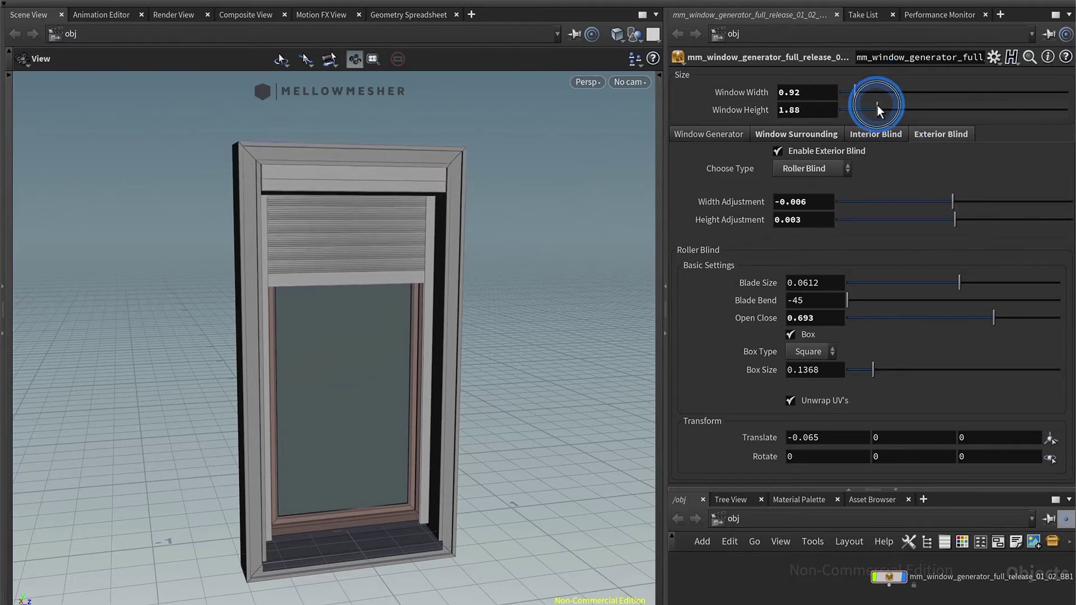
Set the roller blind's open close to 0.597, blade size to 0.05145 and blade bend to -29.1 while checking the blades up close
{"action": "left_click_drag", "start_coordinate": [986, 312], "coordinate": [884, 301]}
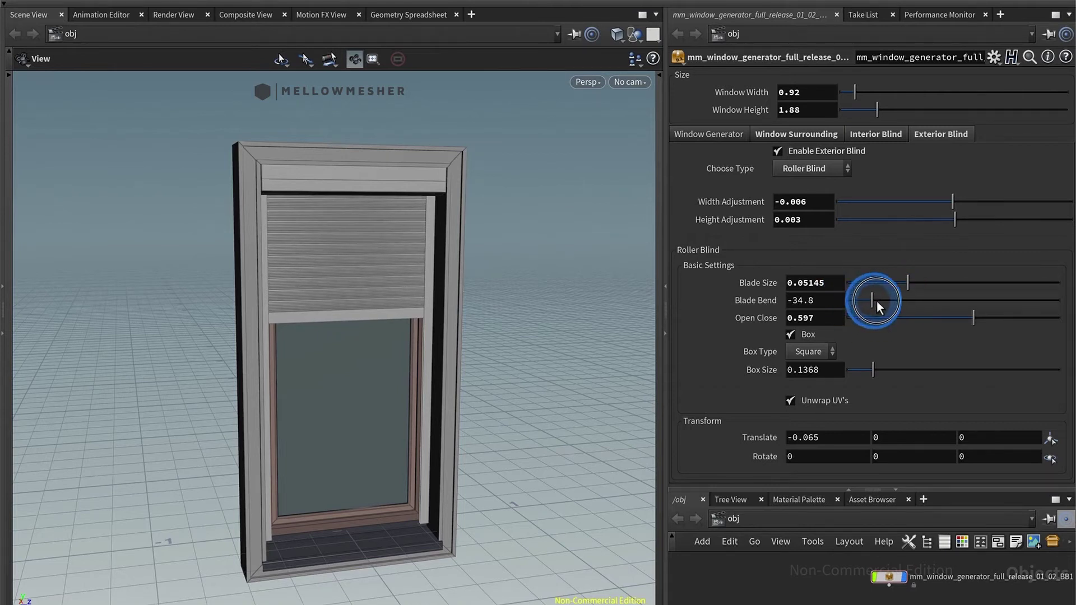
{"action": "left_click", "coordinate": [419, 362]}
{"action": "left_click_drag", "start_coordinate": [312, 265], "coordinate": [339, 282]}
{"action": "right_click_drag", "start_coordinate": [338, 284], "coordinate": [408, 540]}
{"action": "left_click_drag", "start_coordinate": [901, 295], "coordinate": [873, 301]}
{"action": "left_click_drag", "start_coordinate": [1065, 317], "coordinate": [884, 300]}
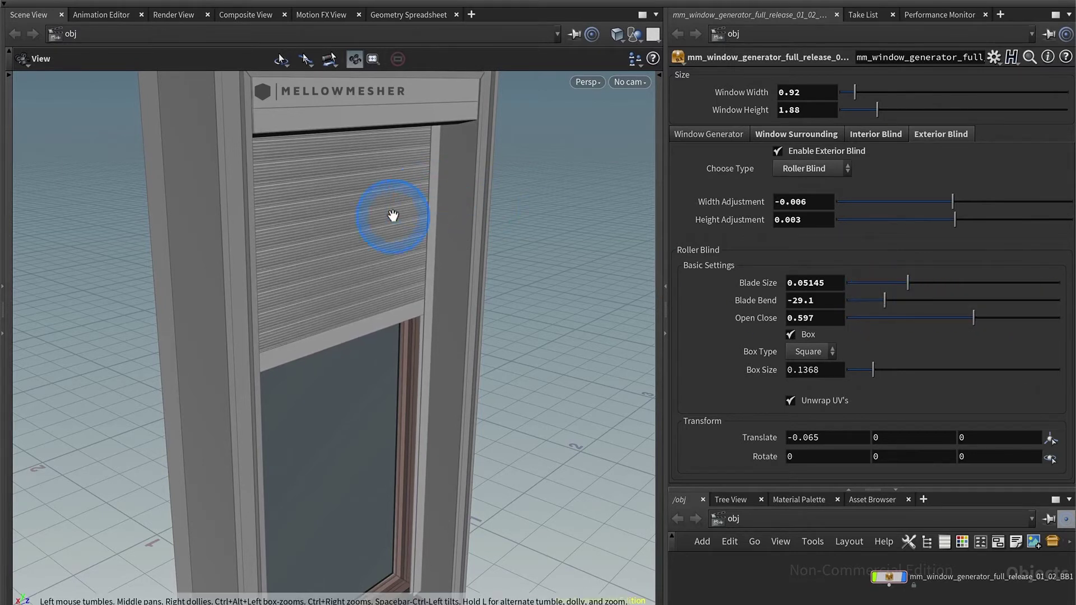
{"action": "left_click_drag", "start_coordinate": [358, 217], "coordinate": [356, 269]}
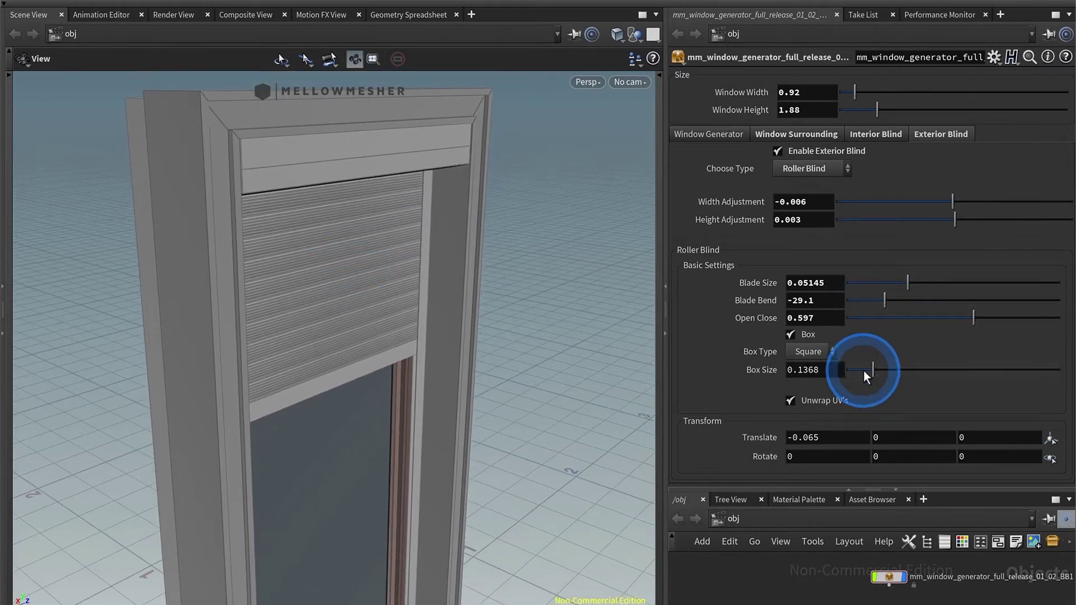
Set the roller blind's box size to 0.1562, try the Round box type, and return it to Square
{"action": "mouse_move", "coordinate": [876, 367]}
{"action": "left_mouse_down"}
{"action": "mouse_move", "coordinate": [931, 361]}
{"action": "mouse_move", "coordinate": [887, 363]}
{"action": "left_mouse_up"}
{"action": "left_click", "coordinate": [829, 352]}
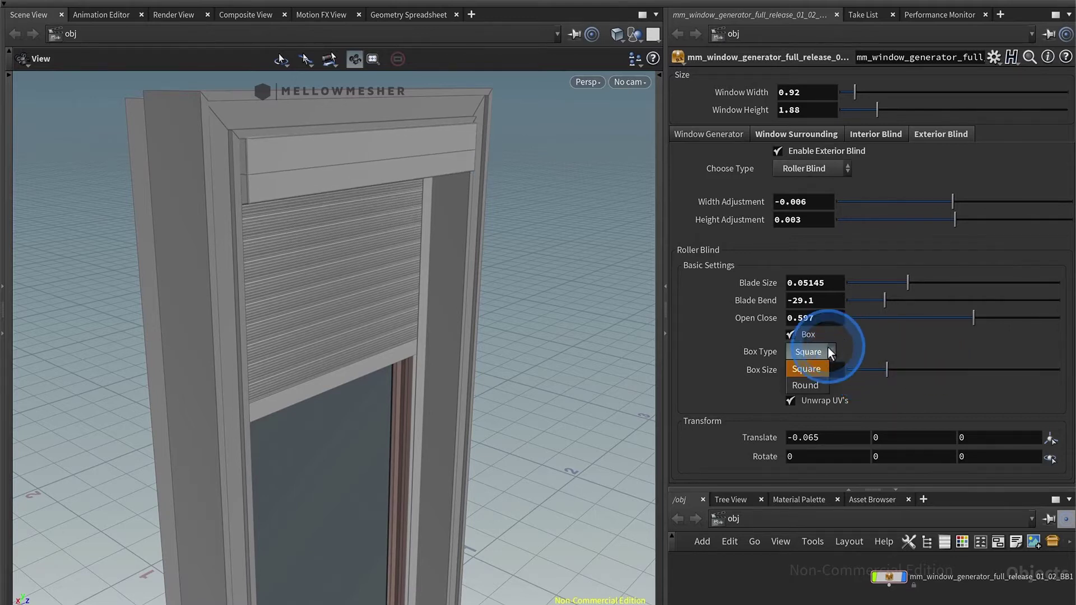
{"action": "left_click", "coordinate": [813, 385]}
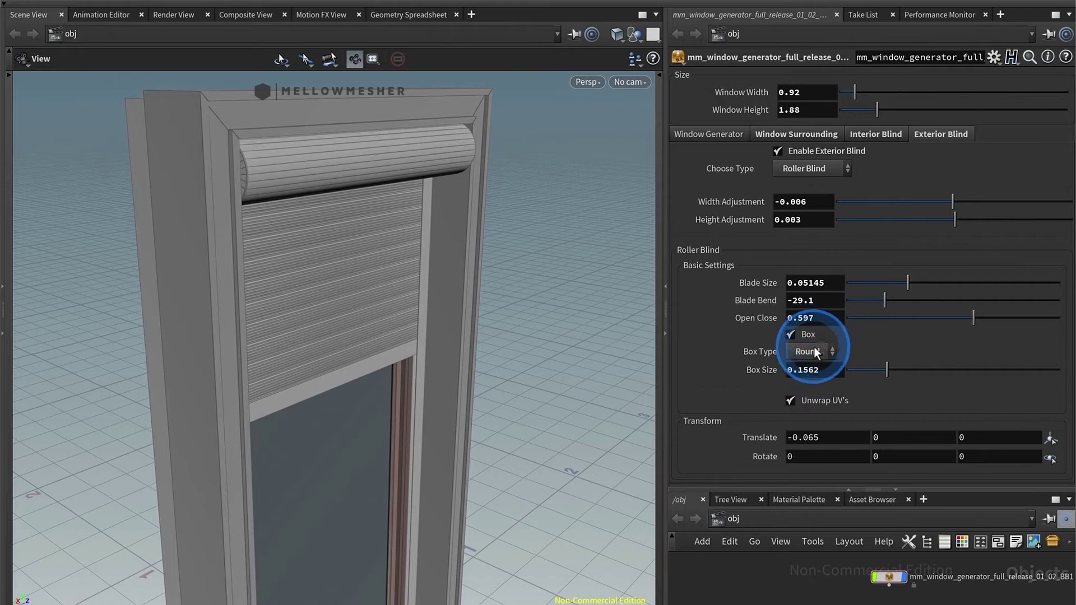
{"action": "left_click", "coordinate": [815, 352]}
{"action": "left_click", "coordinate": [818, 370]}
Turn the roller blind's box off and back on, and toggle its UV unwrapping, leaving it enabled
{"action": "left_click", "coordinate": [807, 335]}
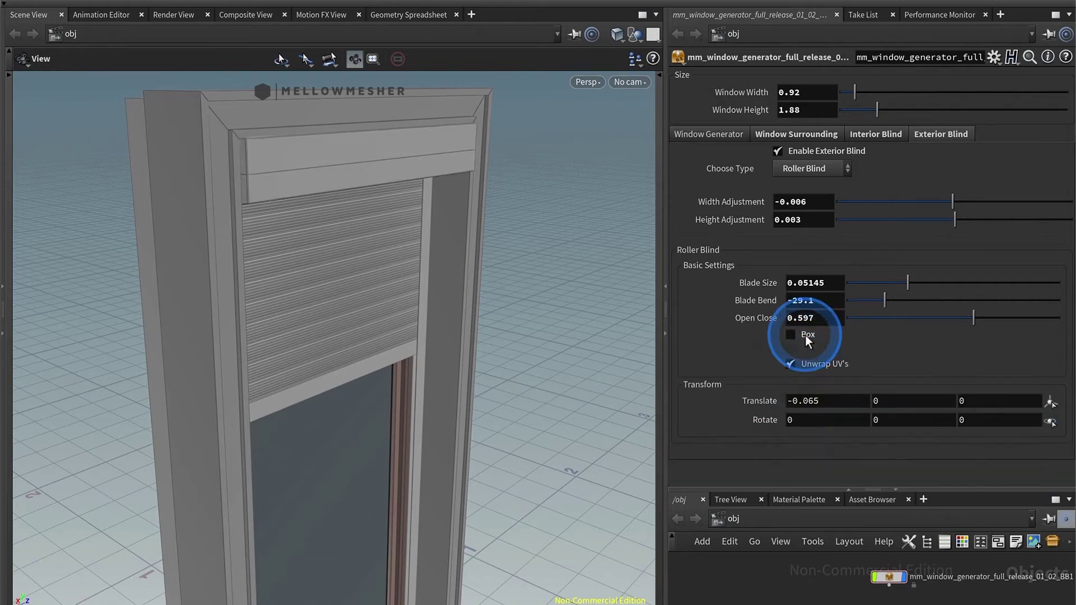
{"action": "left_click", "coordinate": [805, 335]}
{"action": "left_click", "coordinate": [821, 409]}
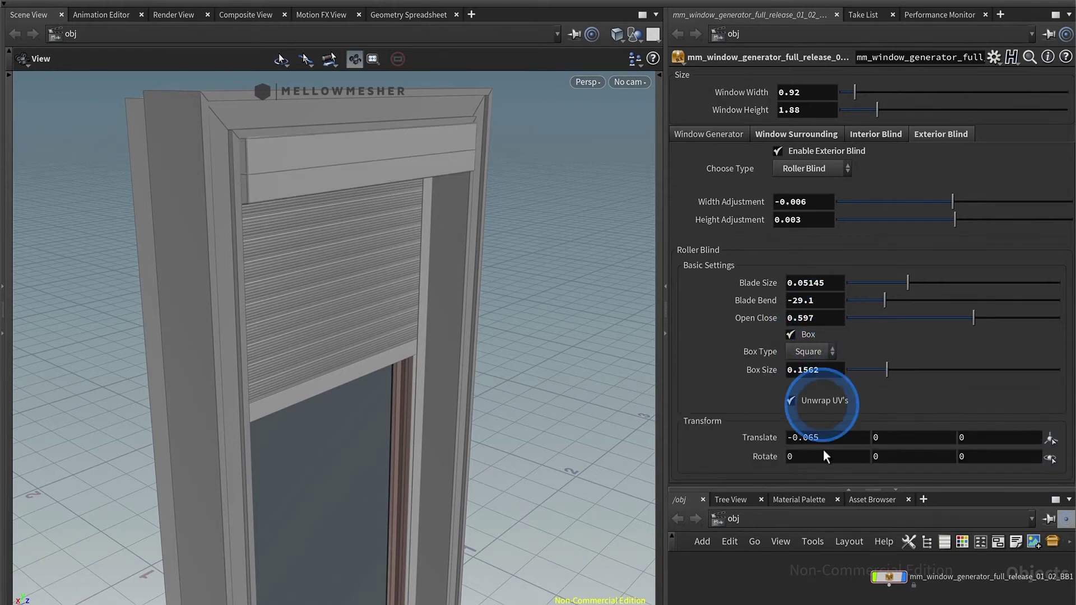
{"action": "left_click", "coordinate": [822, 402]}
Try moving the roller blind to an X translation of 1 and undo the move
{"action": "left_click_drag", "start_coordinate": [379, 387], "coordinate": [404, 439]}
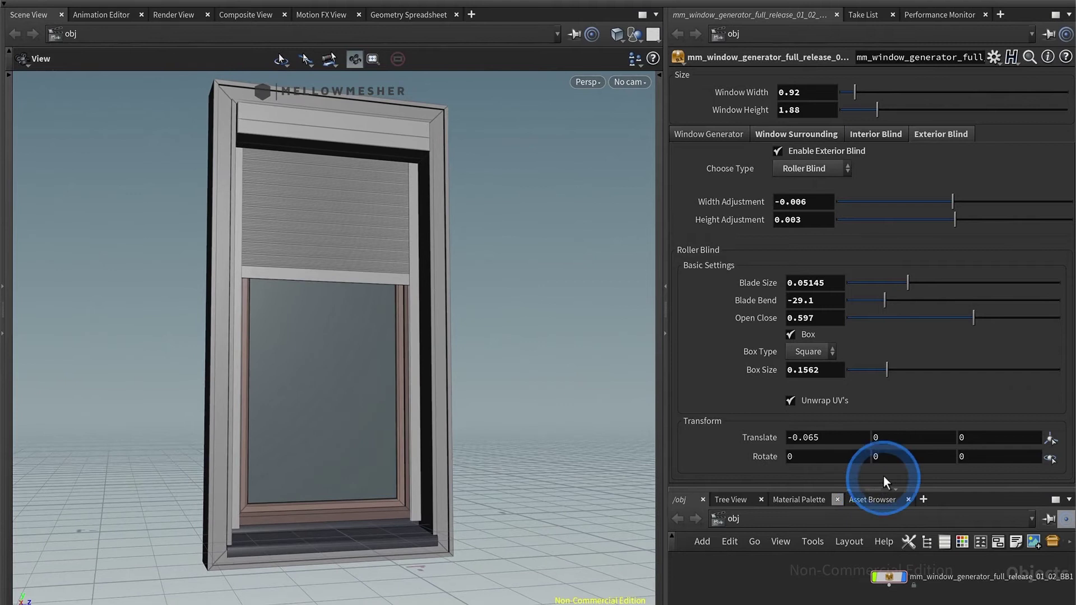
{"action": "left_click_drag", "start_coordinate": [837, 453], "coordinate": [763, 448]}
{"action": "type", "text": "1"}
{"action": "key", "text": "Return"}
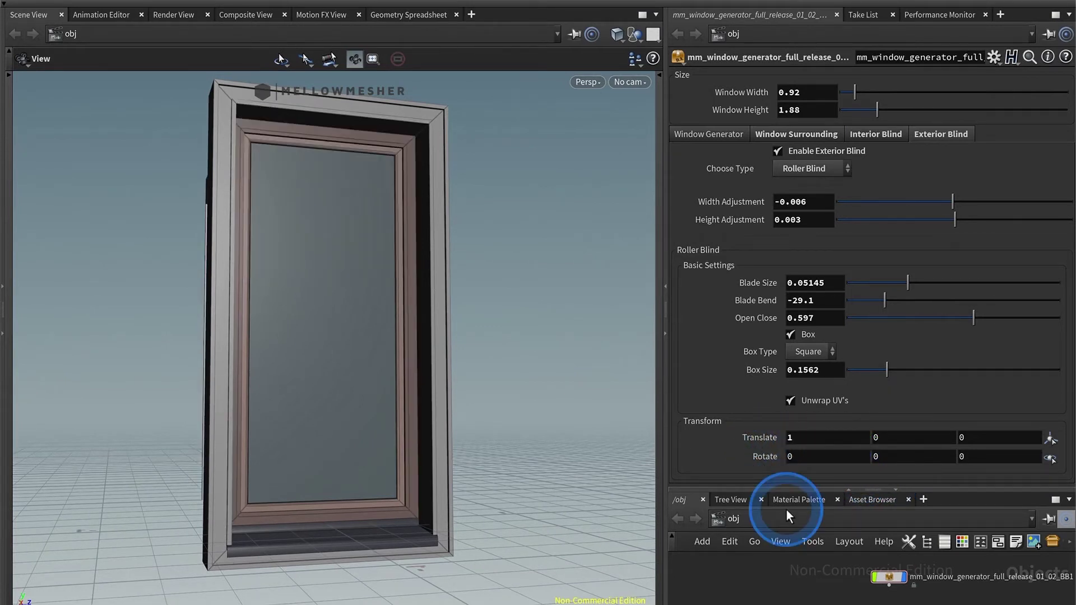
{"action": "key", "text": "ctrl+z"}
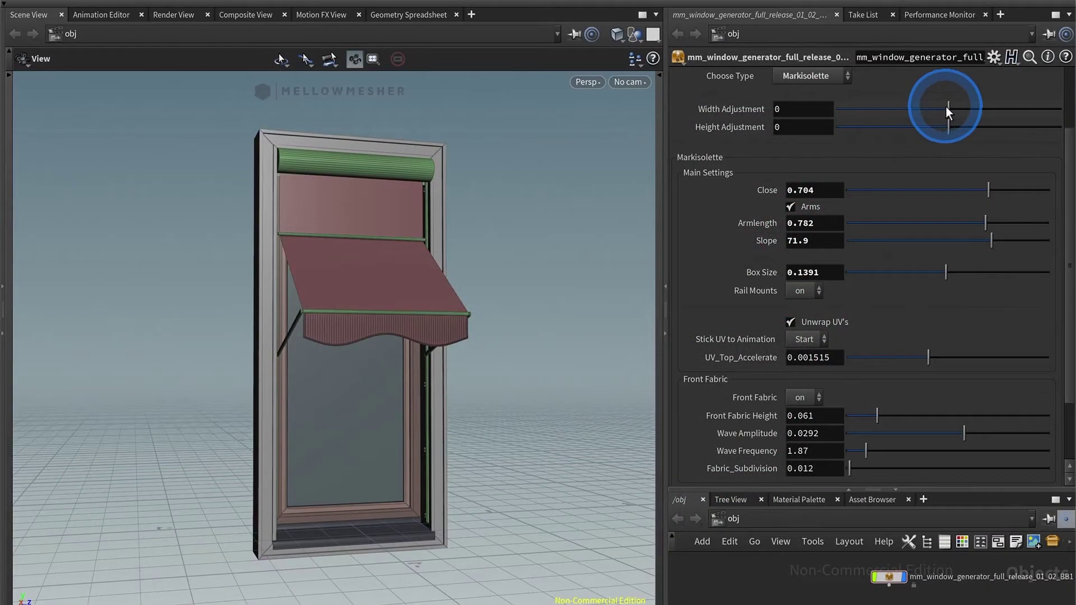
Set the markisolette's width adjustment to 0.008 and height adjustment to 0.038, and look through its remaining settings
{"action": "mouse_move", "coordinate": [945, 105]}
{"action": "left_mouse_down"}
{"action": "mouse_move", "coordinate": [934, 106]}
{"action": "mouse_move", "coordinate": [956, 105]}
{"action": "mouse_move", "coordinate": [939, 126]}
{"action": "mouse_move", "coordinate": [957, 119]}
{"action": "left_mouse_up"}
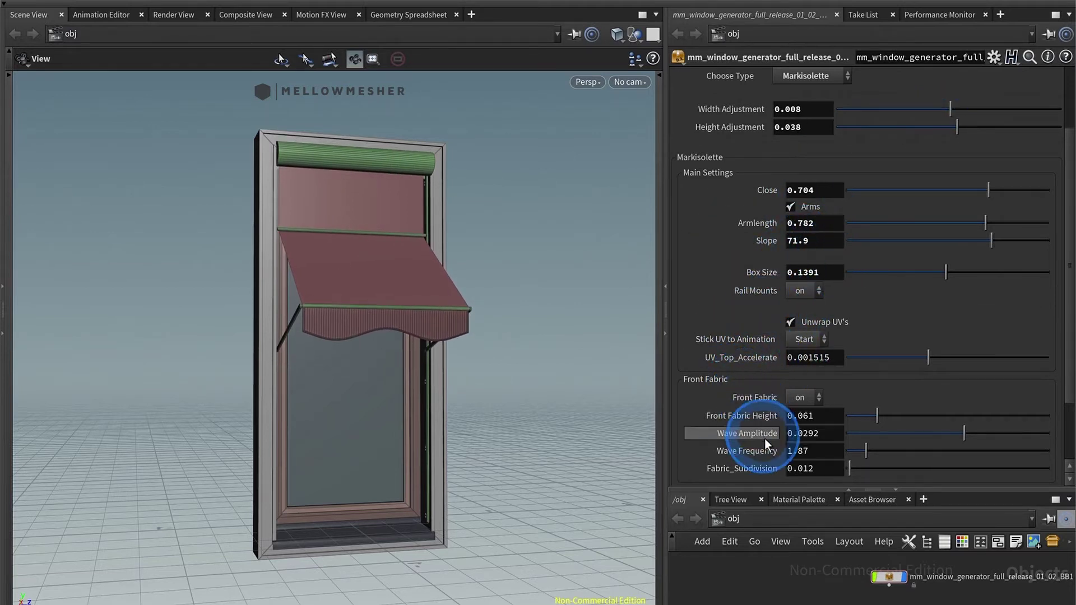
{"action": "left_click_drag", "start_coordinate": [1068, 364], "coordinate": [1068, 433]}
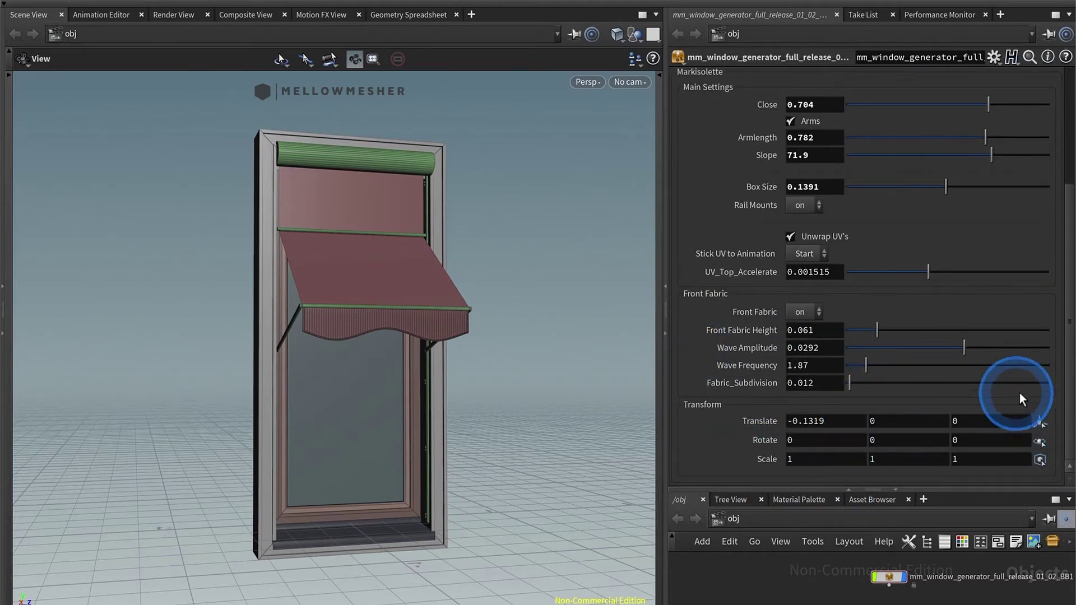
{"action": "left_click_drag", "start_coordinate": [1061, 365], "coordinate": [1069, 320]}
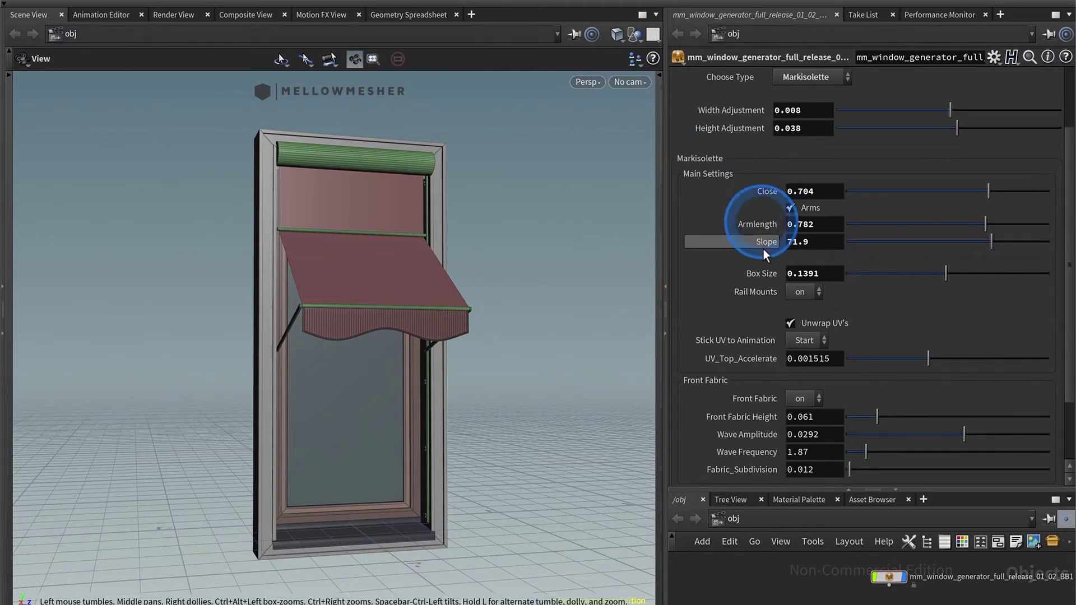
Set the markisolette's close value to 0.559 and arm length to 0.632, and try it without arms before enabling them again
{"action": "left_click_drag", "start_coordinate": [984, 188], "coordinate": [959, 192]}
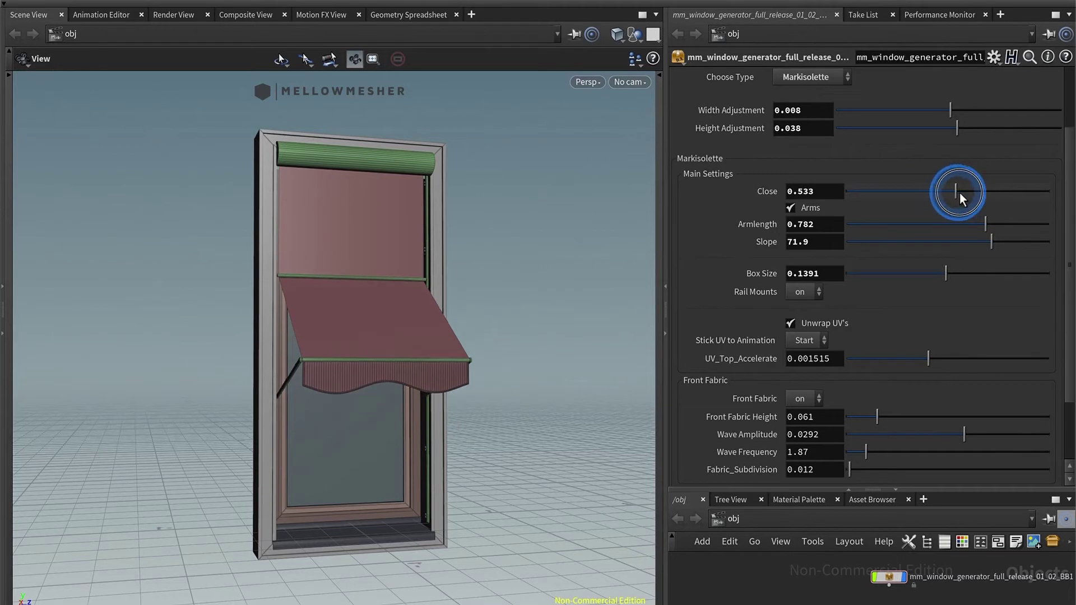
{"action": "mouse_move", "coordinate": [946, 231]}
{"action": "left_mouse_down"}
{"action": "mouse_move", "coordinate": [902, 225]}
{"action": "mouse_move", "coordinate": [943, 222]}
{"action": "left_mouse_up"}
{"action": "left_click", "coordinate": [790, 207]}
{"action": "scroll", "coordinate": [787, 208], "scroll_direction": "up", "scroll_amount": 3}
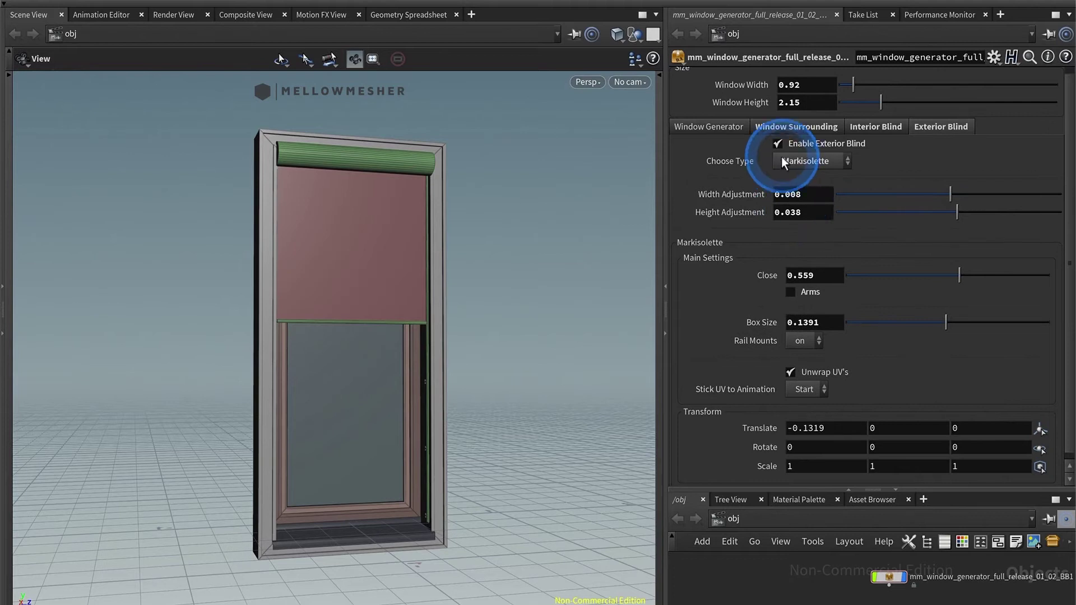
{"action": "left_click", "coordinate": [795, 292]}
{"action": "scroll", "coordinate": [793, 238], "scroll_direction": "down", "scroll_amount": 3}
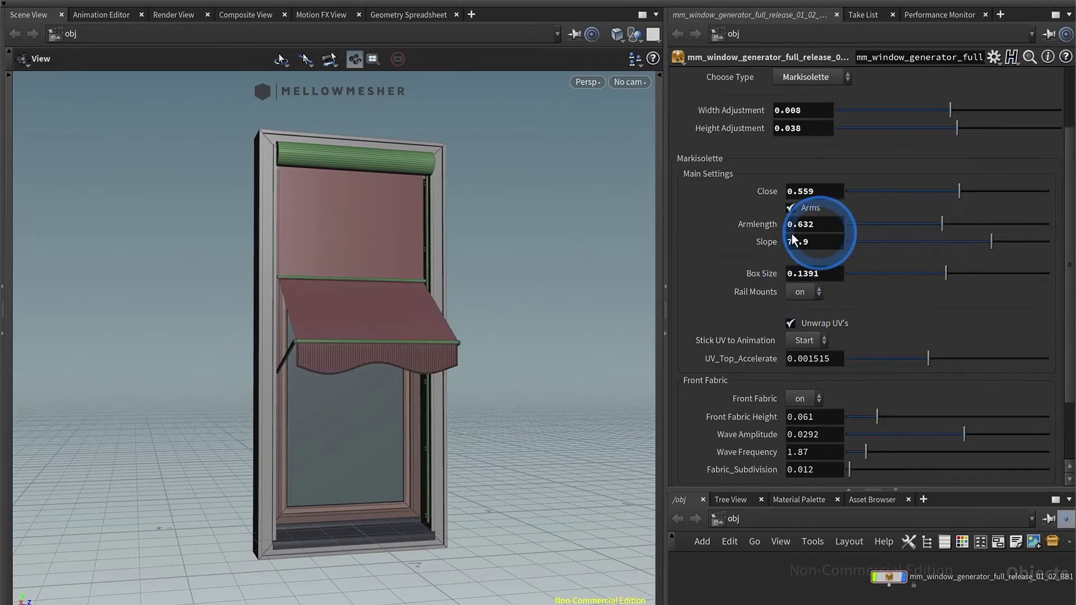
Set the markisolette's slope to 95.2 and its box size to 0.1204
{"action": "left_click", "coordinate": [968, 247]}
{"action": "left_click_drag", "start_coordinate": [956, 242], "coordinate": [1039, 240]}
{"action": "left_click_drag", "start_coordinate": [945, 273], "coordinate": [915, 264]}
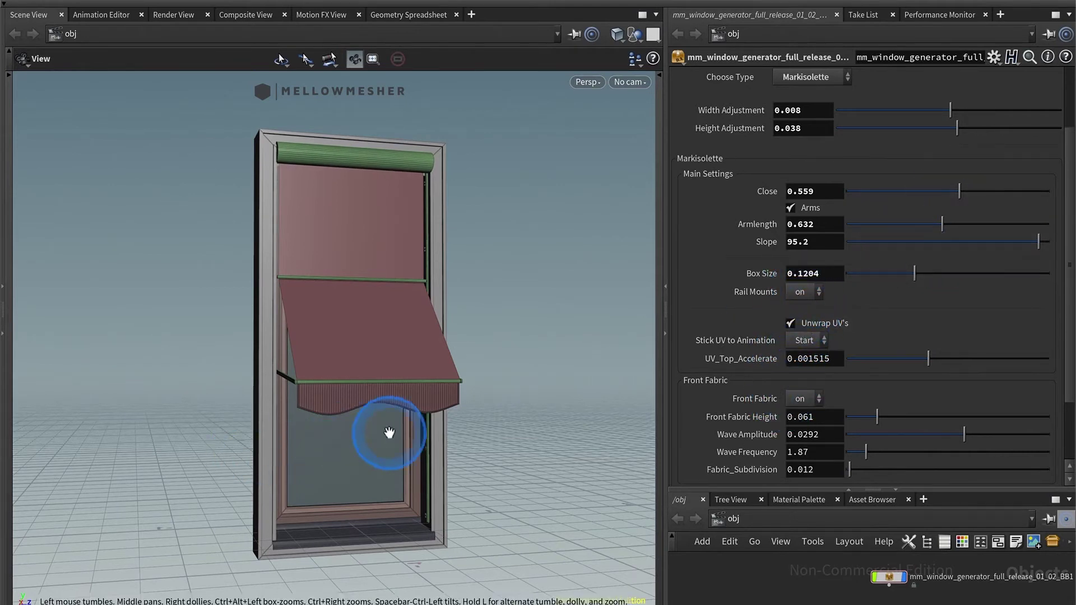
Try the markisolette without rail mounts while inspecting the side rail up close, and turn the mounts back on
{"action": "right_click_drag", "start_coordinate": [432, 471], "coordinate": [730, 388]}
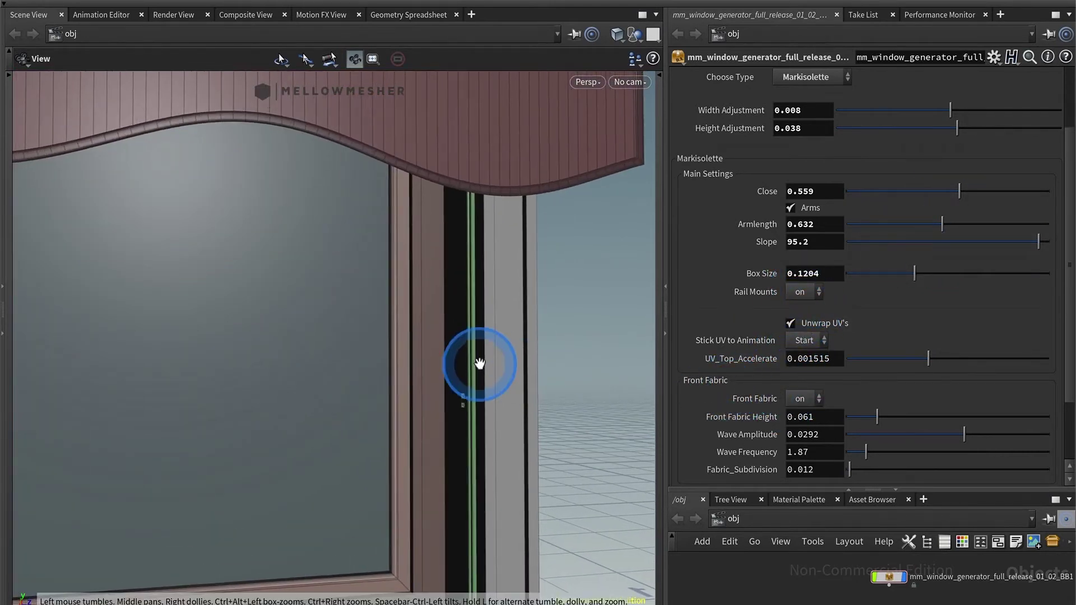
{"action": "left_click", "coordinate": [788, 294]}
{"action": "left_click", "coordinate": [805, 297]}
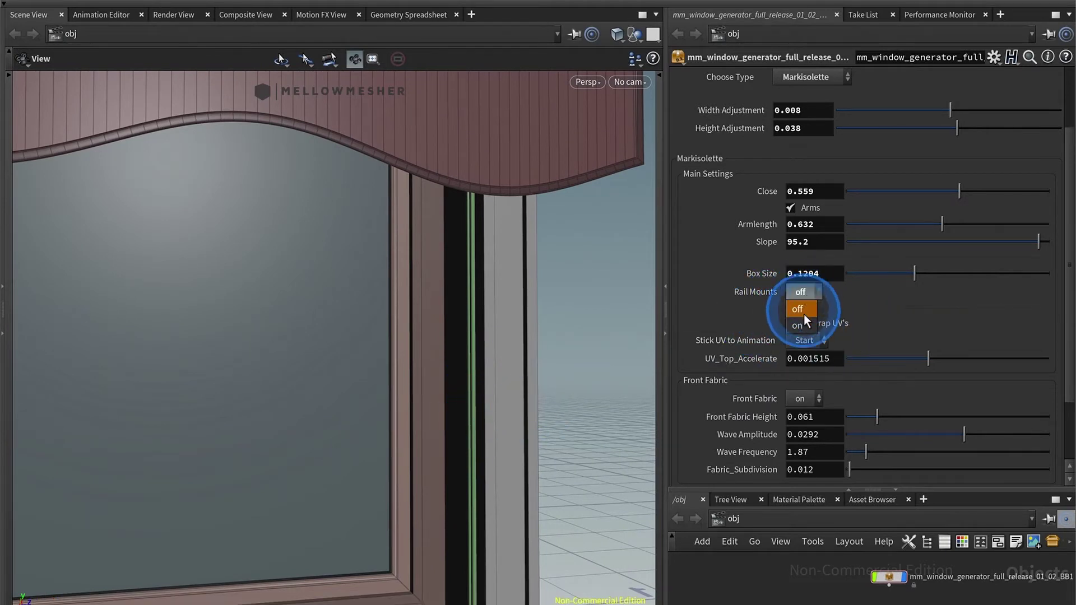
{"action": "left_click", "coordinate": [801, 324]}
{"action": "left_click_drag", "start_coordinate": [552, 408], "coordinate": [392, 484]}
{"action": "right_click_drag", "start_coordinate": [392, 485], "coordinate": [407, 194]}
{"action": "right_click_drag", "start_coordinate": [396, 353], "coordinate": [403, 200]}
{"action": "left_click_drag", "start_coordinate": [370, 273], "coordinate": [395, 317]}
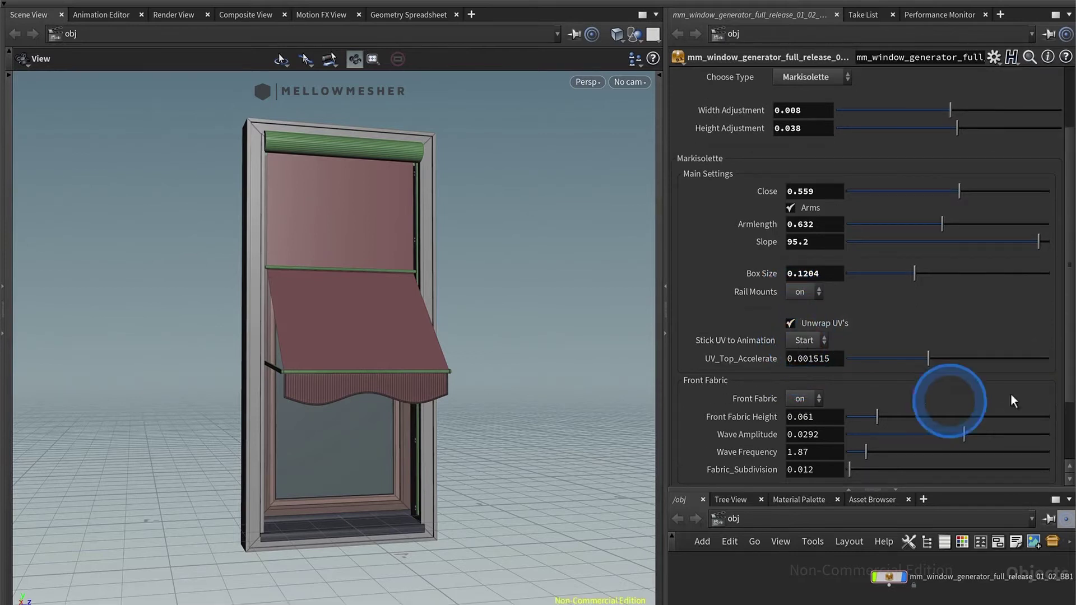
Try the markisolette without its front fabric and turn the fabric back on
{"action": "left_click_drag", "start_coordinate": [1069, 359], "coordinate": [1050, 447]}
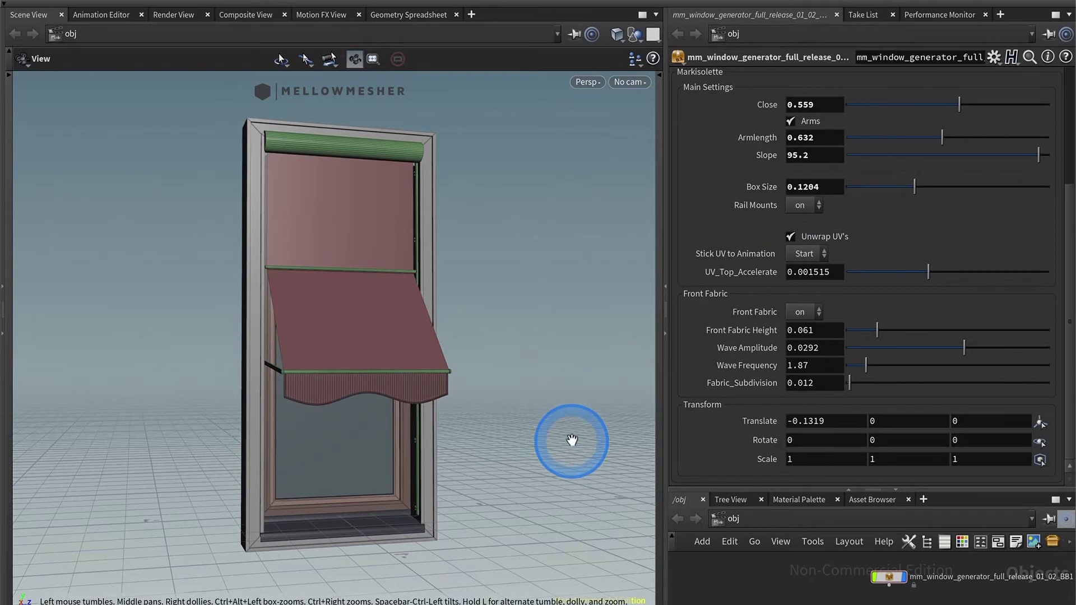
{"action": "left_click", "coordinate": [797, 316]}
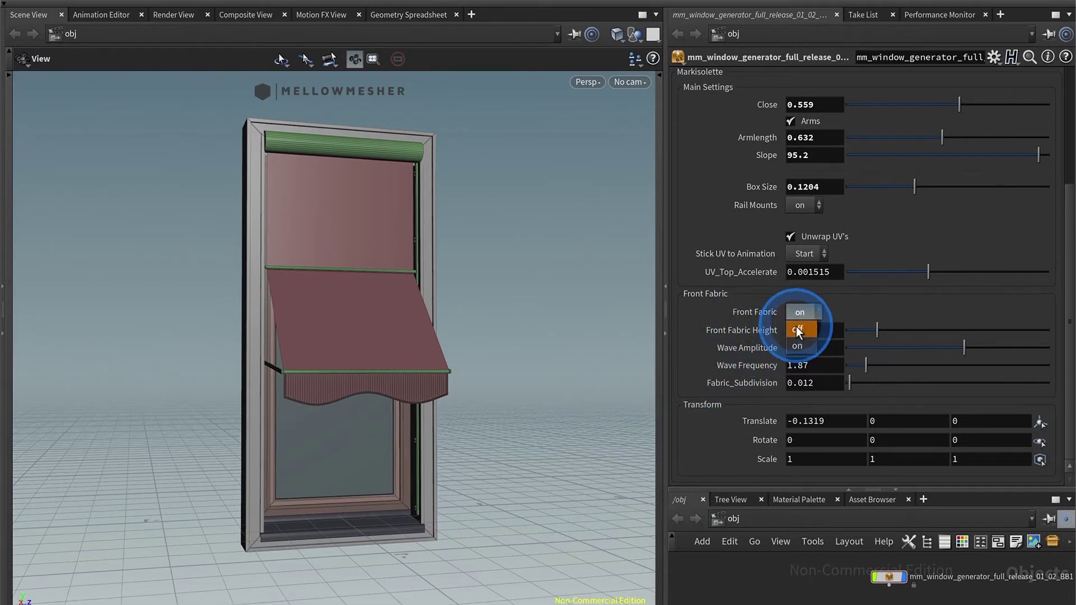
{"action": "left_click", "coordinate": [795, 326]}
{"action": "left_click", "coordinate": [802, 311]}
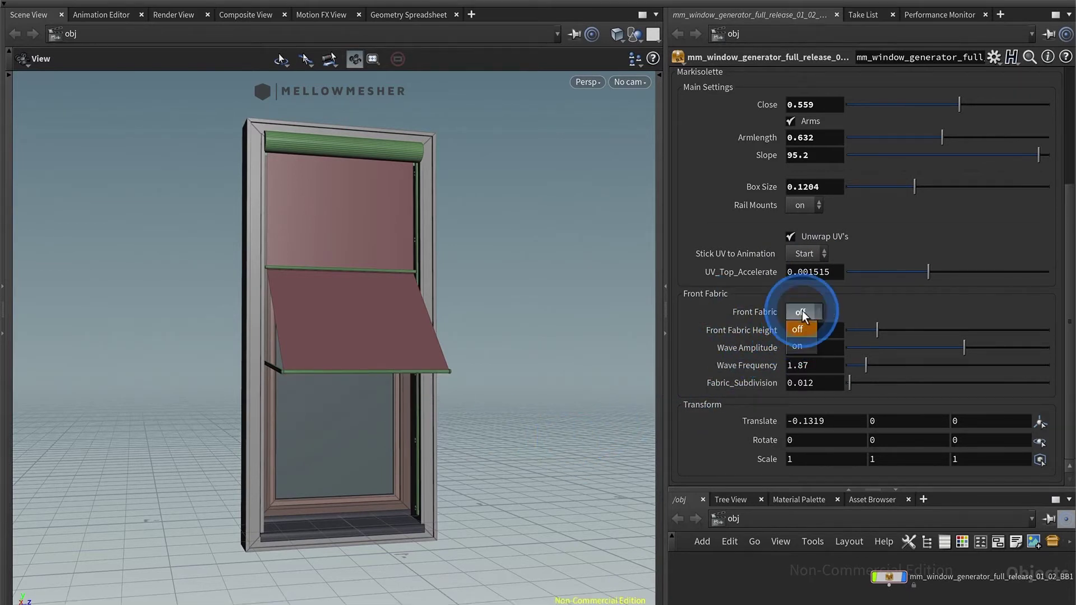
{"action": "left_click", "coordinate": [796, 344]}
Set the front fabric's height to 0.1111, wave amplitude to 0.04815, wave frequency to 2.63 and subdivision to 0.027, and check the awning
{"action": "mouse_move", "coordinate": [878, 331]}
{"action": "left_mouse_down"}
{"action": "mouse_move", "coordinate": [960, 334]}
{"action": "mouse_move", "coordinate": [889, 354]}
{"action": "mouse_move", "coordinate": [1043, 345]}
{"action": "left_mouse_up"}
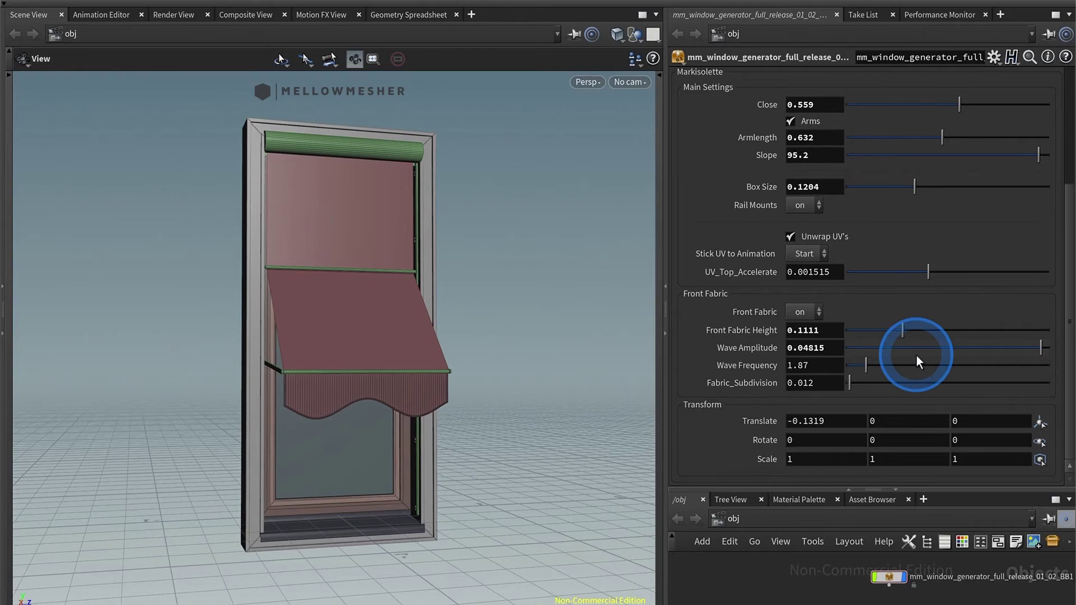
{"action": "left_click_drag", "start_coordinate": [888, 361], "coordinate": [855, 380]}
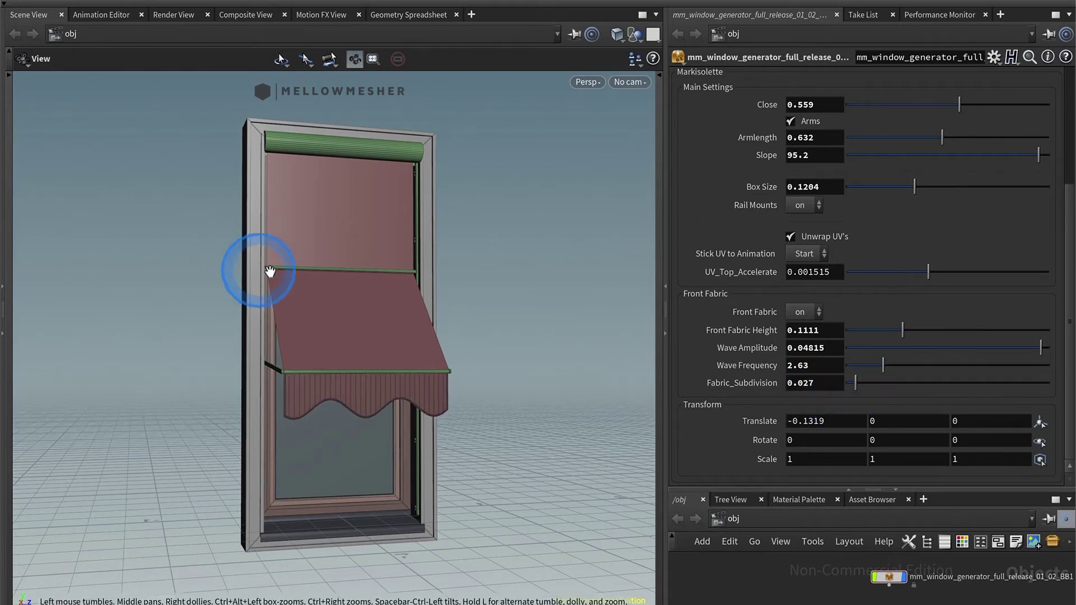
{"action": "left_click_drag", "start_coordinate": [355, 300], "coordinate": [362, 322]}
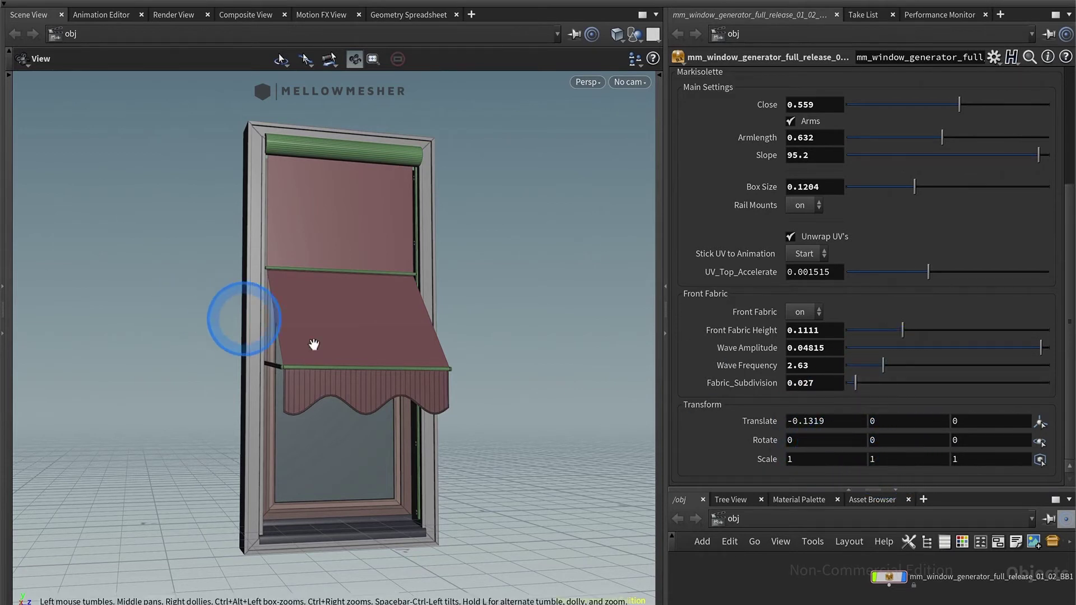
{"action": "left_click_drag", "start_coordinate": [320, 370], "coordinate": [392, 362]}
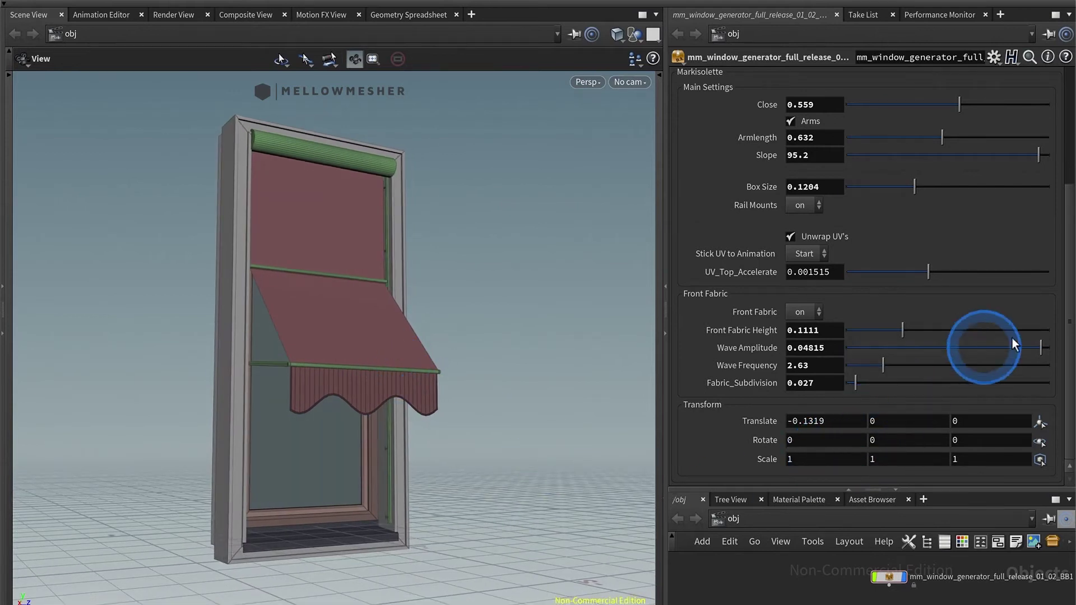
Set the basket awning's width adjustment to 0.281 and height adjustment to -0.417, and try its fast preview on and off
{"action": "left_click_drag", "start_coordinate": [1067, 314], "coordinate": [1067, 249]}
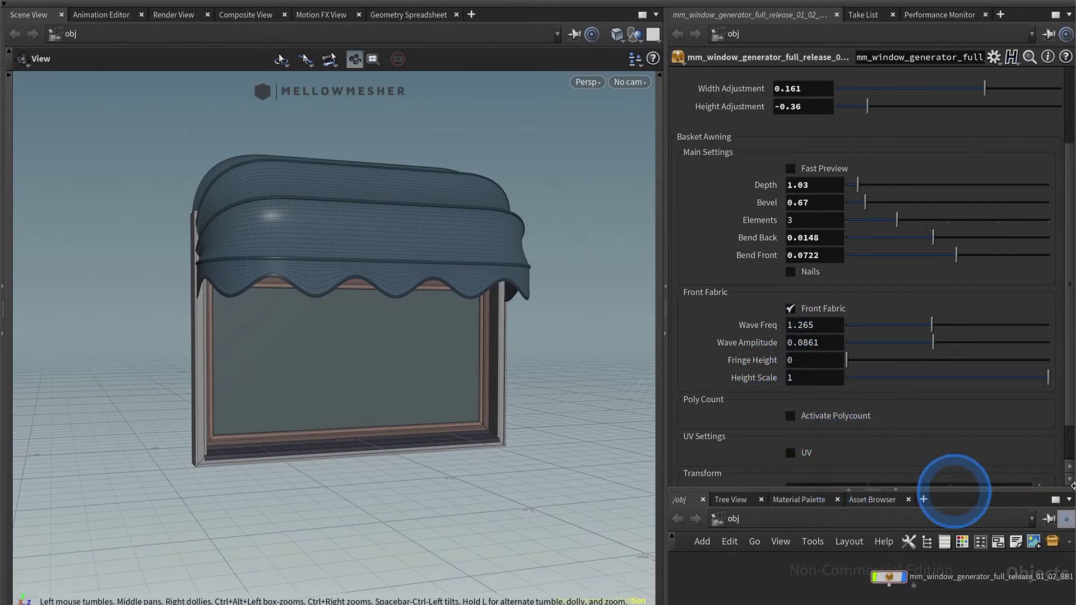
{"action": "left_click_drag", "start_coordinate": [1070, 448], "coordinate": [1069, 313]}
{"action": "left_click_drag", "start_coordinate": [989, 200], "coordinate": [1012, 200]}
{"action": "mouse_move", "coordinate": [867, 218]}
{"action": "left_mouse_down"}
{"action": "mouse_move", "coordinate": [891, 214]}
{"action": "mouse_move", "coordinate": [853, 223]}
{"action": "left_mouse_up"}
{"action": "left_click", "coordinate": [819, 280]}
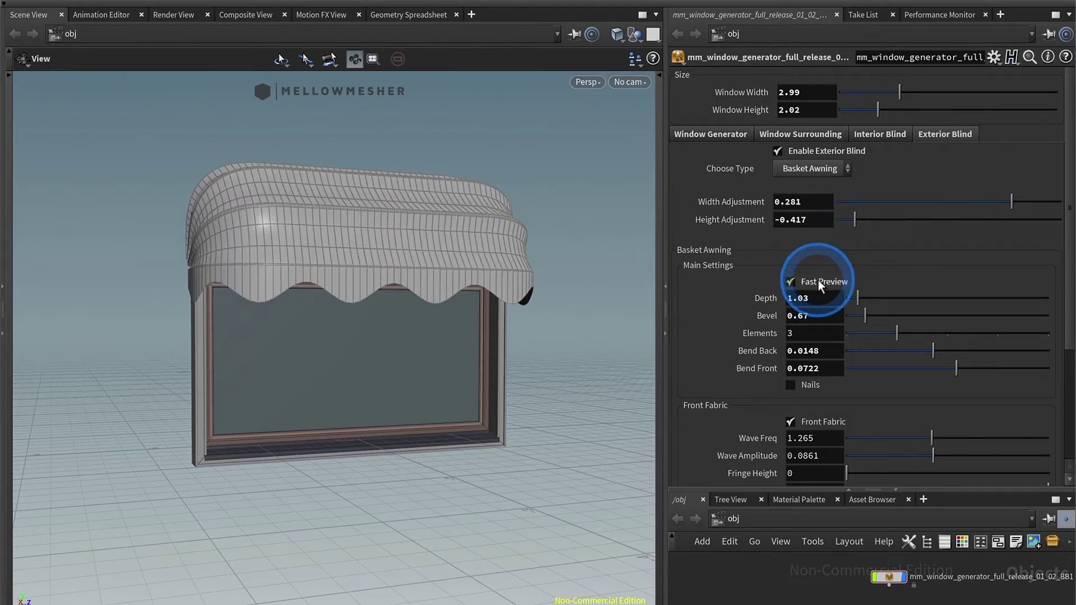
{"action": "left_click", "coordinate": [818, 280]}
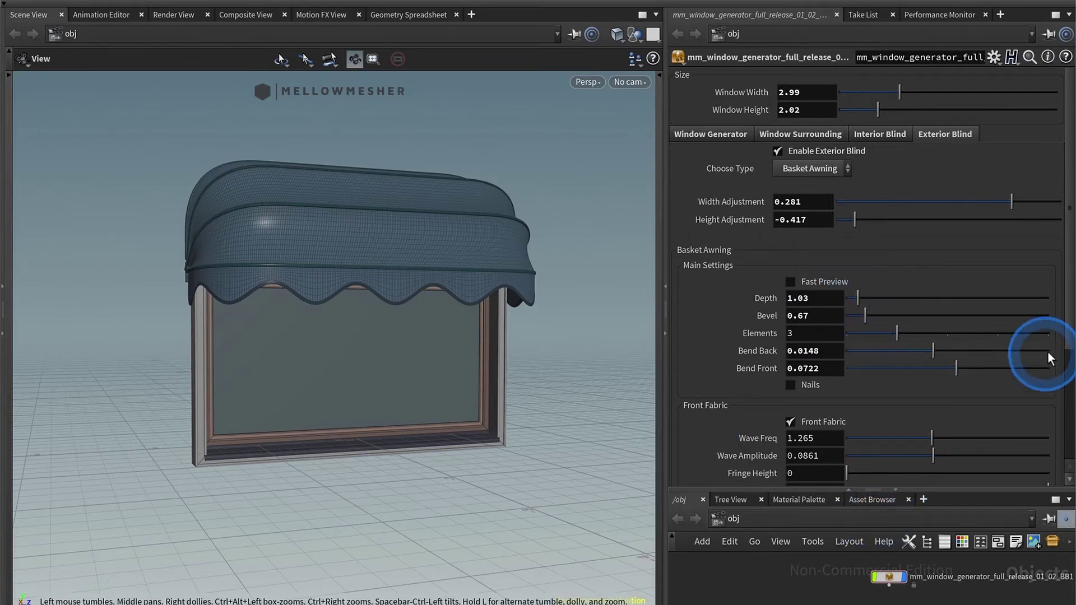
Set the basket awning's depth to 1.17, bevel to 0.65, bend back to 0.0056 and bend front to -0.0148
{"action": "scroll", "coordinate": [1050, 350], "scroll_direction": "down", "scroll_amount": 5}
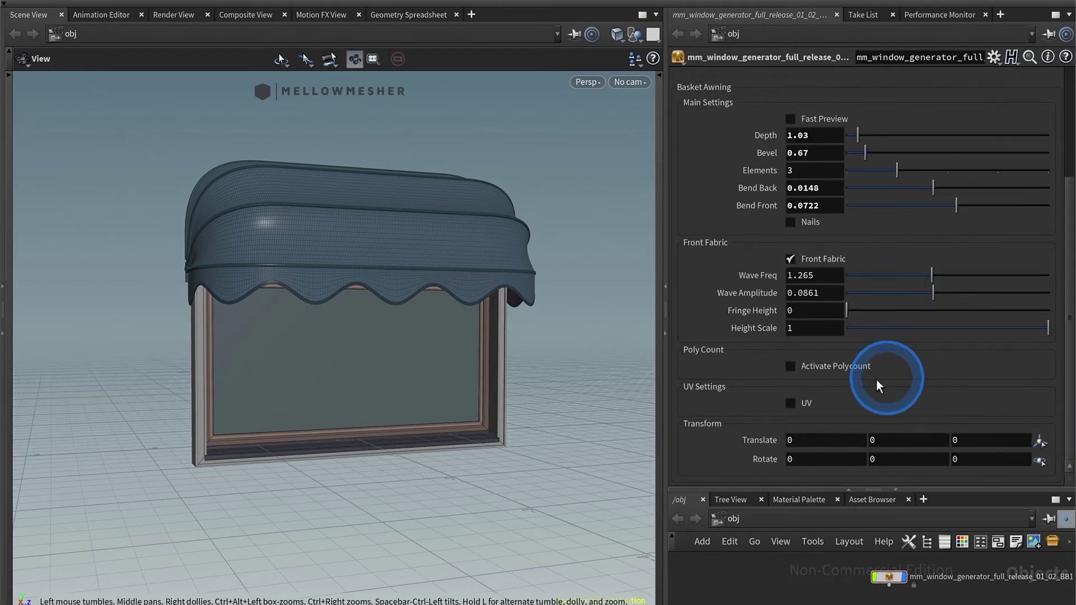
{"action": "scroll", "coordinate": [1056, 233], "scroll_direction": "up", "scroll_amount": 5}
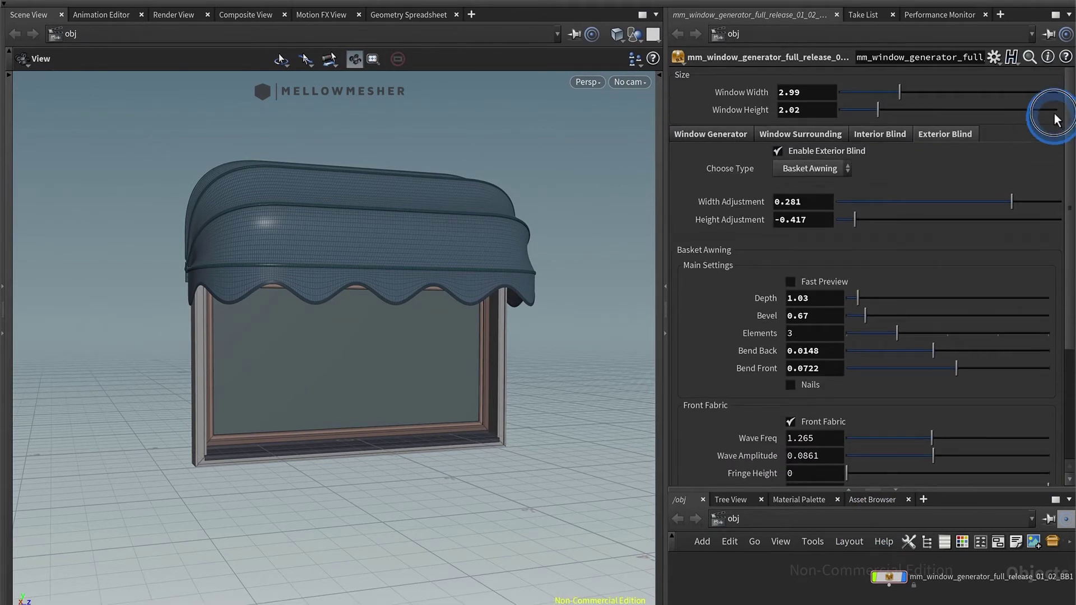
{"action": "left_click_drag", "start_coordinate": [862, 293], "coordinate": [865, 325]}
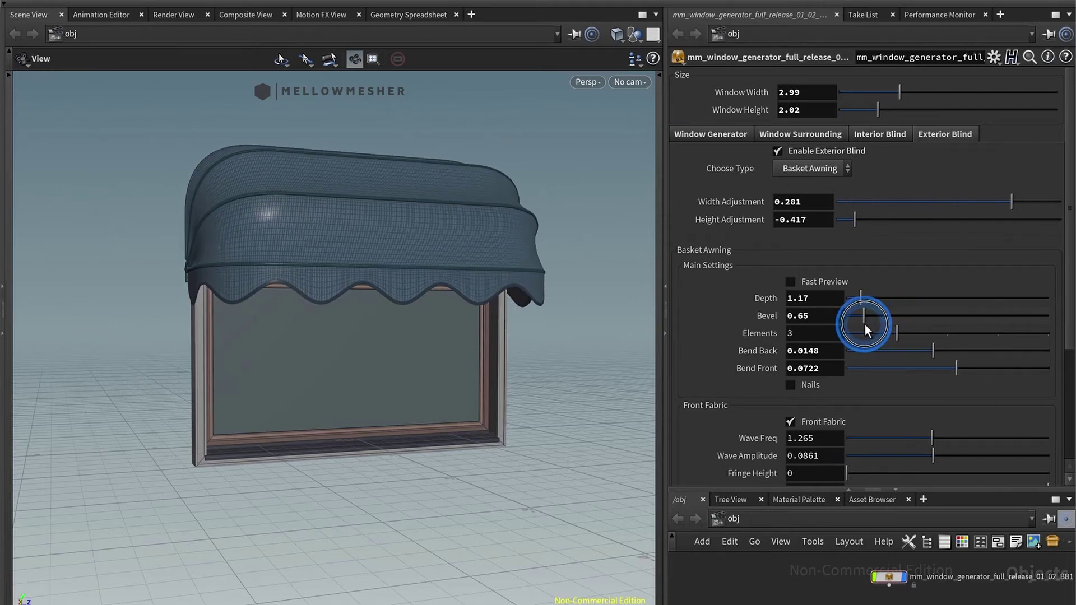
{"action": "left_click_drag", "start_coordinate": [942, 342], "coordinate": [921, 369]}
Try the nails on the basket awning, inspect them up close along the front bar, and turn them off again
{"action": "left_click", "coordinate": [790, 385]}
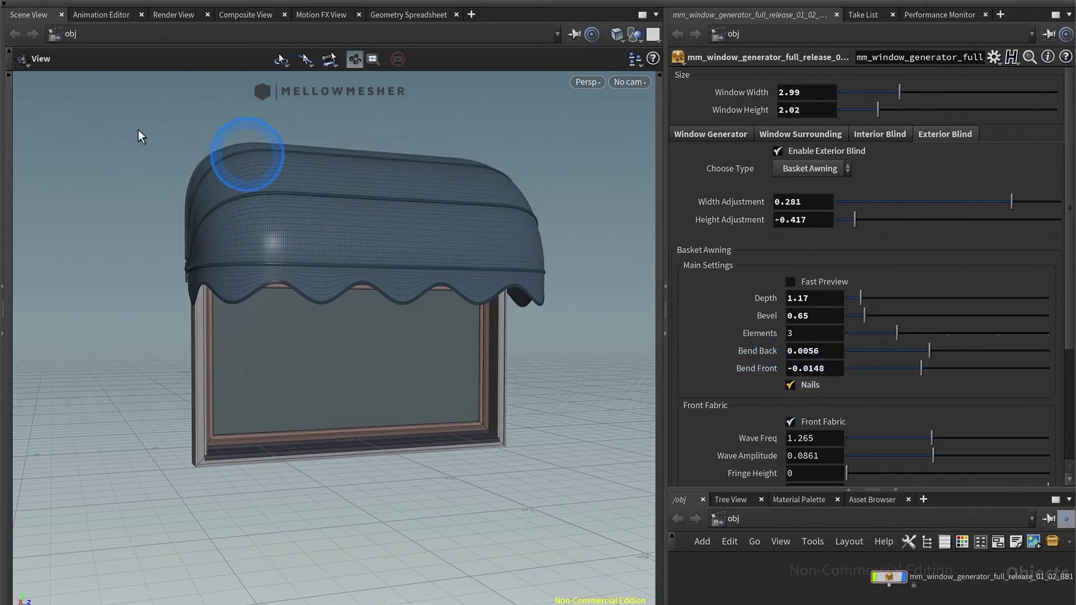
{"action": "scroll", "coordinate": [344, 271], "scroll_direction": "up", "scroll_amount": 5}
{"action": "scroll", "coordinate": [468, 261], "scroll_direction": "up", "scroll_amount": 6}
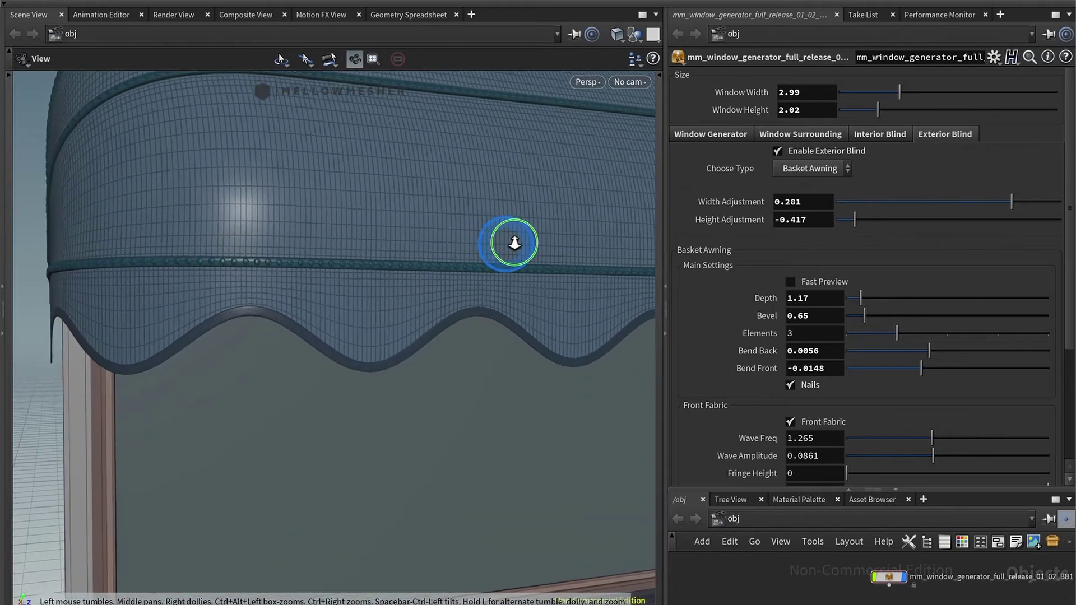
{"action": "left_click", "coordinate": [722, 435]}
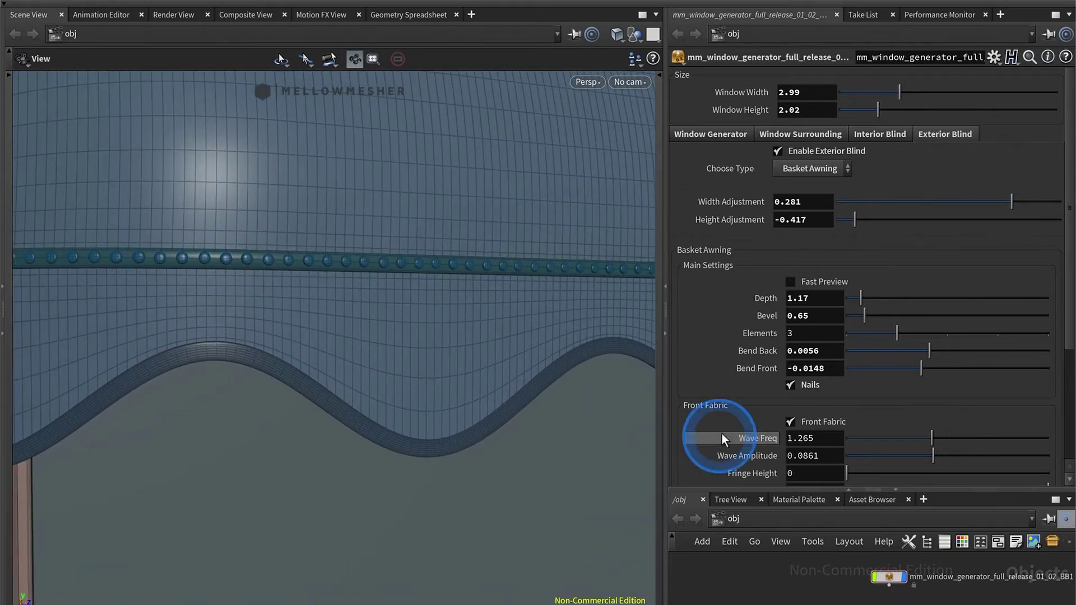
{"action": "left_click", "coordinate": [797, 392]}
{"action": "left_click_drag", "start_coordinate": [433, 263], "coordinate": [629, 442]}
{"action": "scroll", "coordinate": [371, 390], "scroll_direction": "down", "scroll_amount": 5}
{"action": "scroll", "coordinate": [372, 391], "scroll_direction": "down", "scroll_amount": 5}
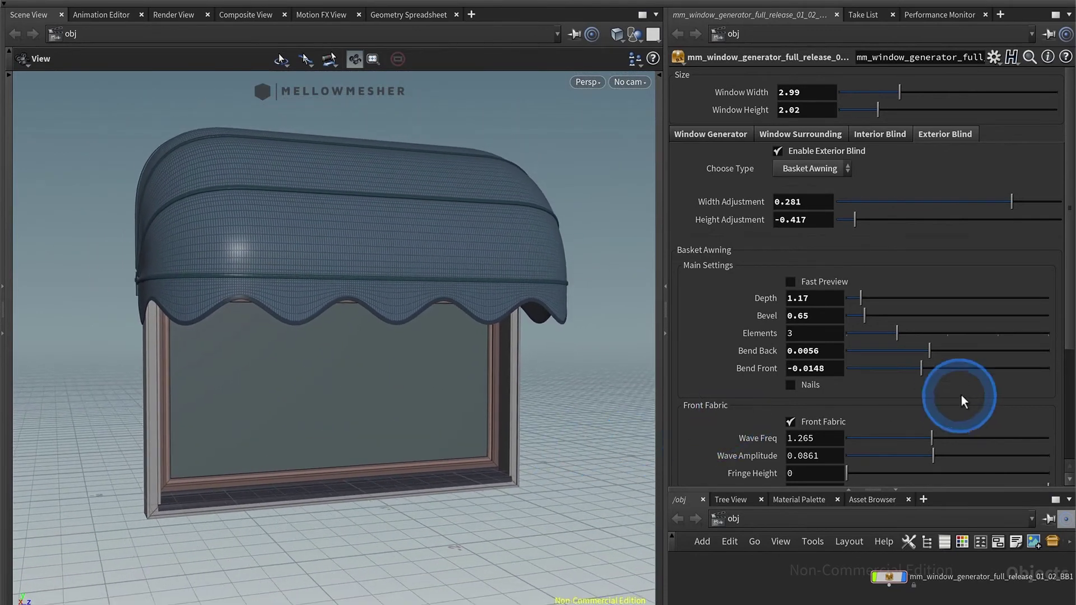
Set the front fabric's wave frequency to 1.311, wave amplitude to 0.0785 and fringe height to 0.113, comparing the awning with and without the fabric
{"action": "left_click", "coordinate": [842, 421]}
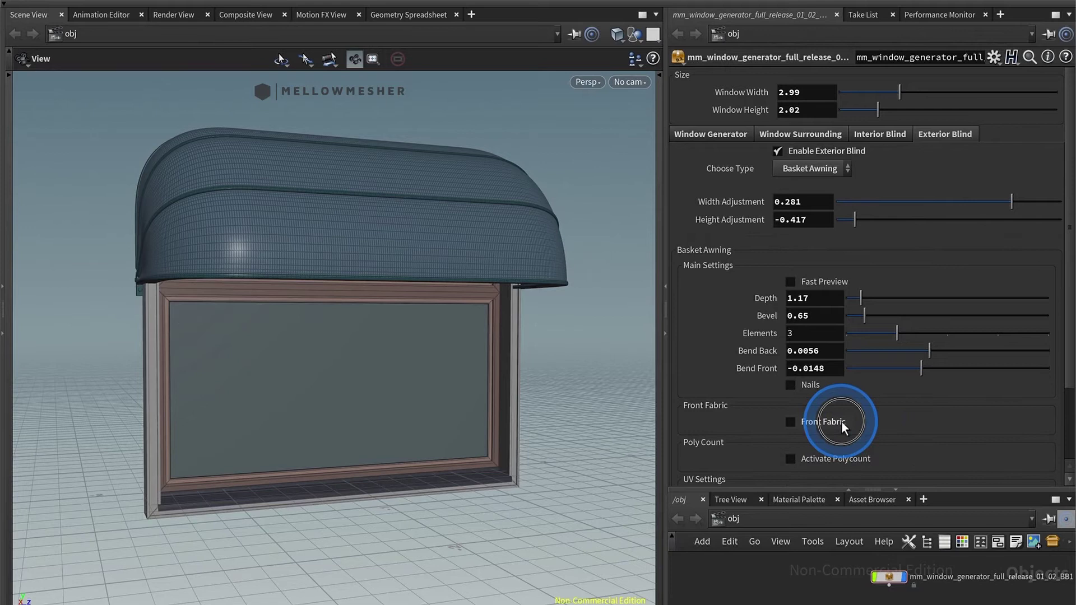
{"action": "left_click", "coordinate": [842, 422]}
{"action": "left_click_drag", "start_coordinate": [1071, 389], "coordinate": [1070, 432]}
{"action": "left_click", "coordinate": [946, 325]}
{"action": "left_click_drag", "start_coordinate": [945, 305], "coordinate": [892, 344]}
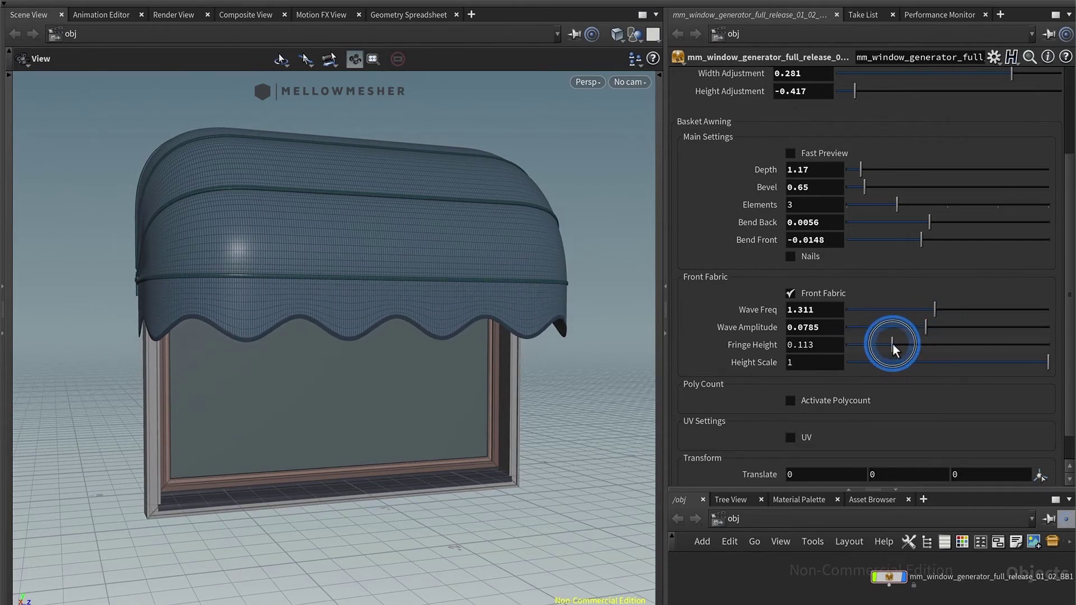
{"action": "left_click_drag", "start_coordinate": [343, 364], "coordinate": [455, 404]}
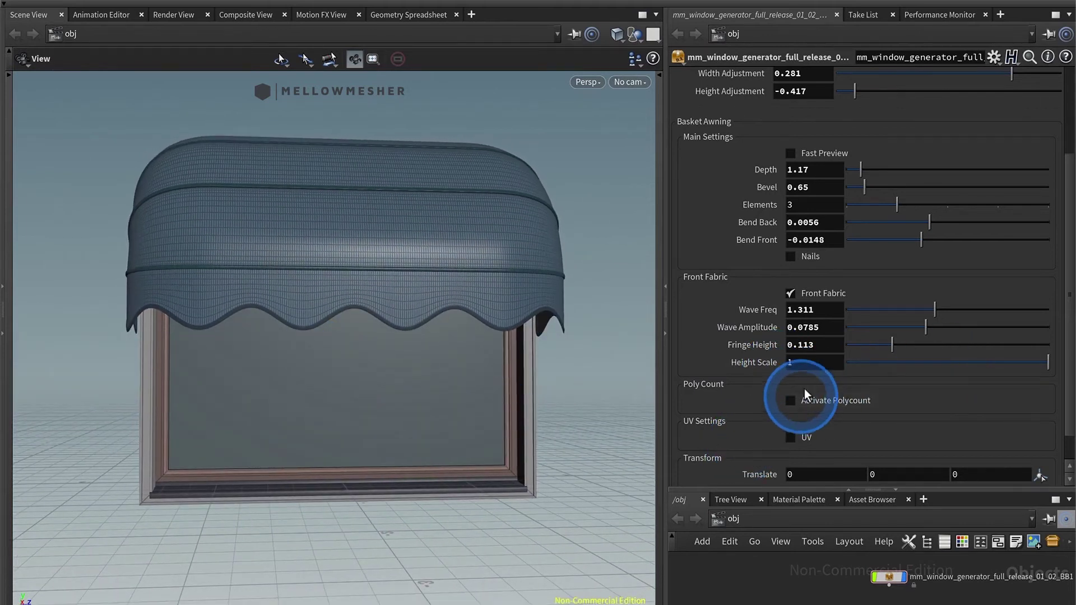
{"action": "left_click", "coordinate": [821, 295]}
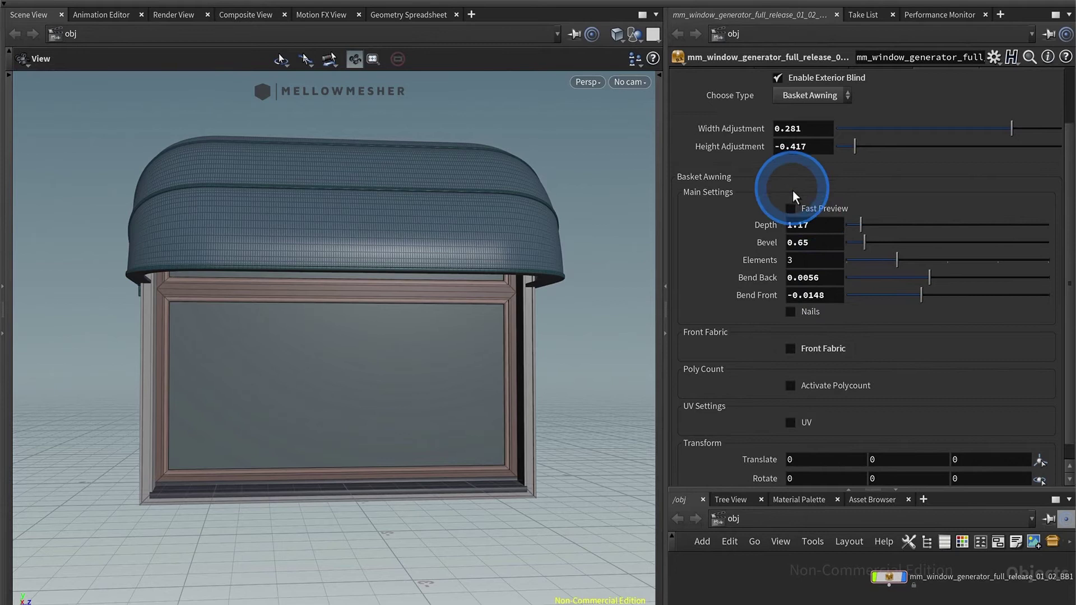
{"action": "left_click", "coordinate": [802, 353]}
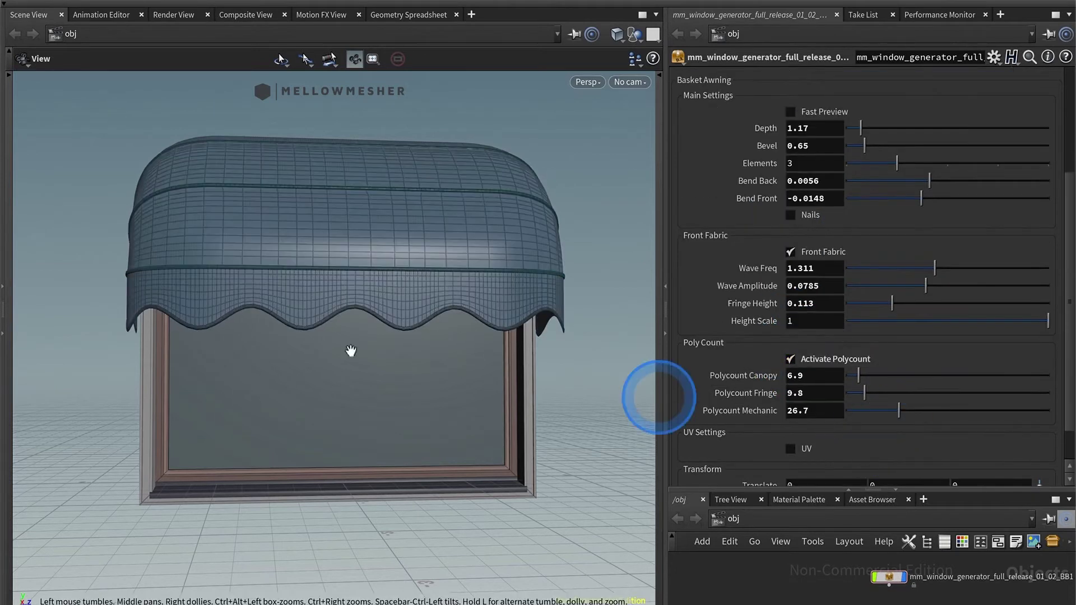
Activate the awning's polycount control and set canopy to 9.8, fringe to 20.8 and mechanic to 26.3
{"action": "mouse_move", "coordinate": [319, 365]}
{"action": "left_mouse_down"}
{"action": "mouse_move", "coordinate": [334, 372]}
{"action": "mouse_move", "coordinate": [322, 370]}
{"action": "left_mouse_up"}
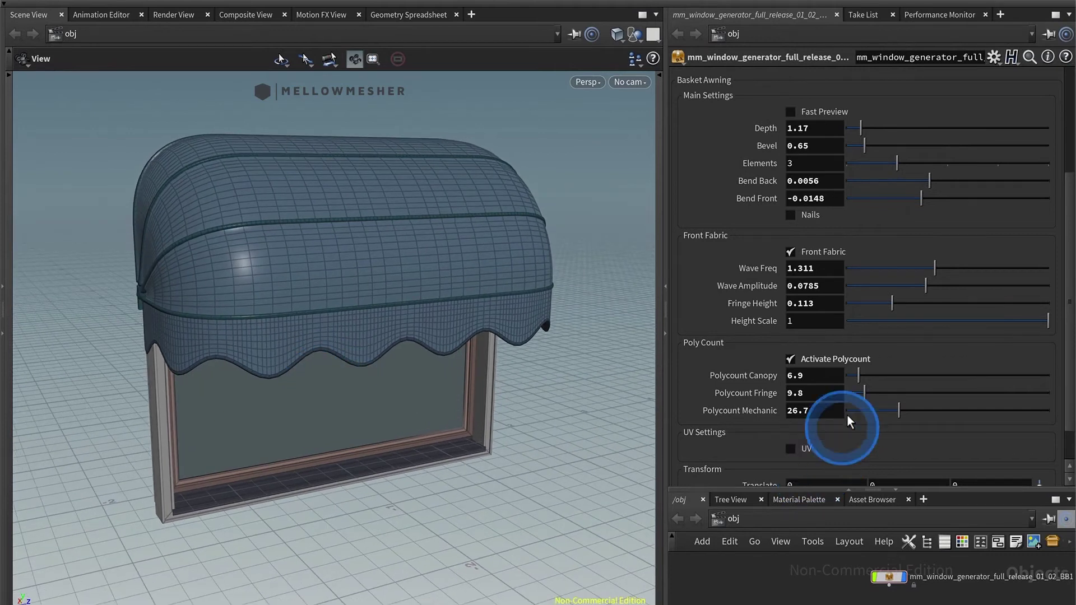
{"action": "mouse_move", "coordinate": [873, 374]}
{"action": "left_mouse_down"}
{"action": "mouse_move", "coordinate": [959, 367]}
{"action": "mouse_move", "coordinate": [887, 364]}
{"action": "mouse_move", "coordinate": [855, 381]}
{"action": "left_mouse_up"}
{"action": "left_click_drag", "start_coordinate": [864, 380], "coordinate": [906, 409]}
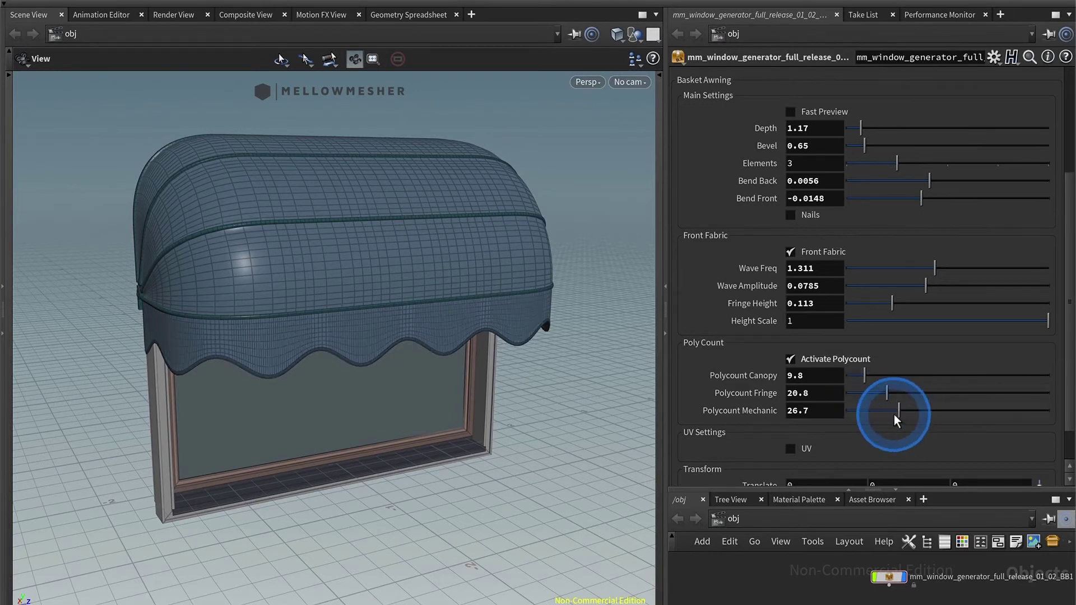
{"action": "left_click", "coordinate": [898, 411]}
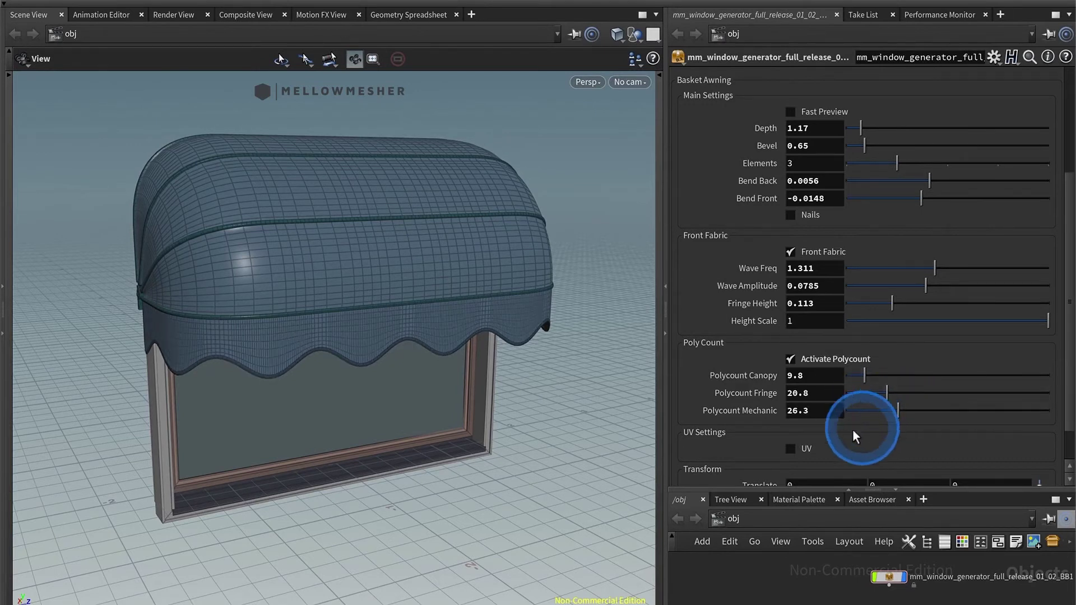
Try the UV option in the basket awning's UV settings
{"action": "left_click", "coordinate": [804, 448]}
{"action": "left_click_drag", "start_coordinate": [1062, 394], "coordinate": [1059, 452]}
{"action": "left_click", "coordinate": [828, 404]}
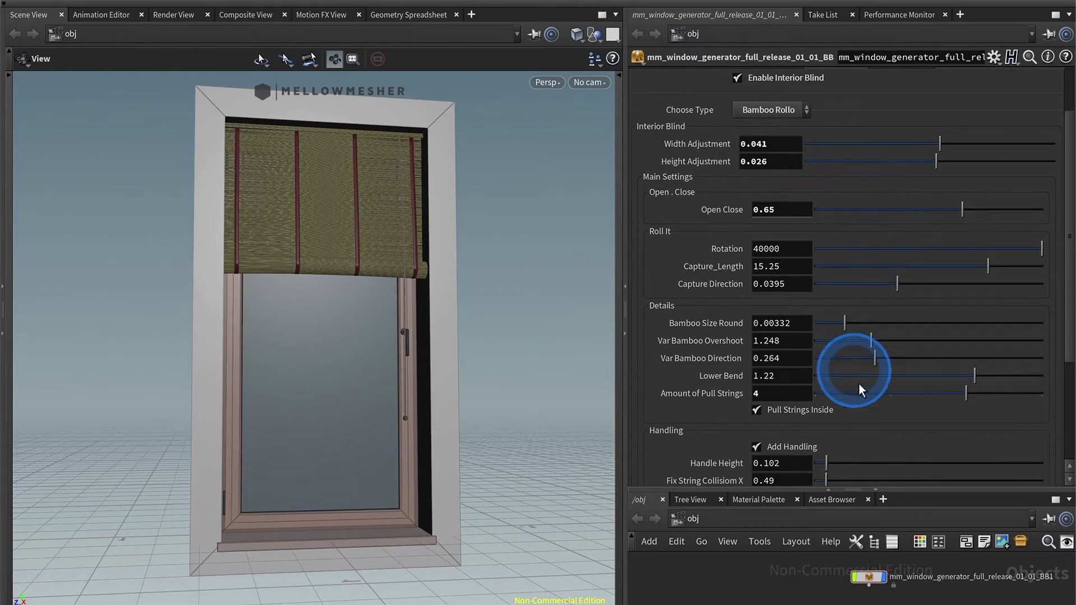
Set the bamboo rollo's width adjustment to -0.09, height adjustment to -0.001 and open/close value to 0.643
{"action": "scroll", "coordinate": [819, 389], "scroll_direction": "down", "scroll_amount": 5}
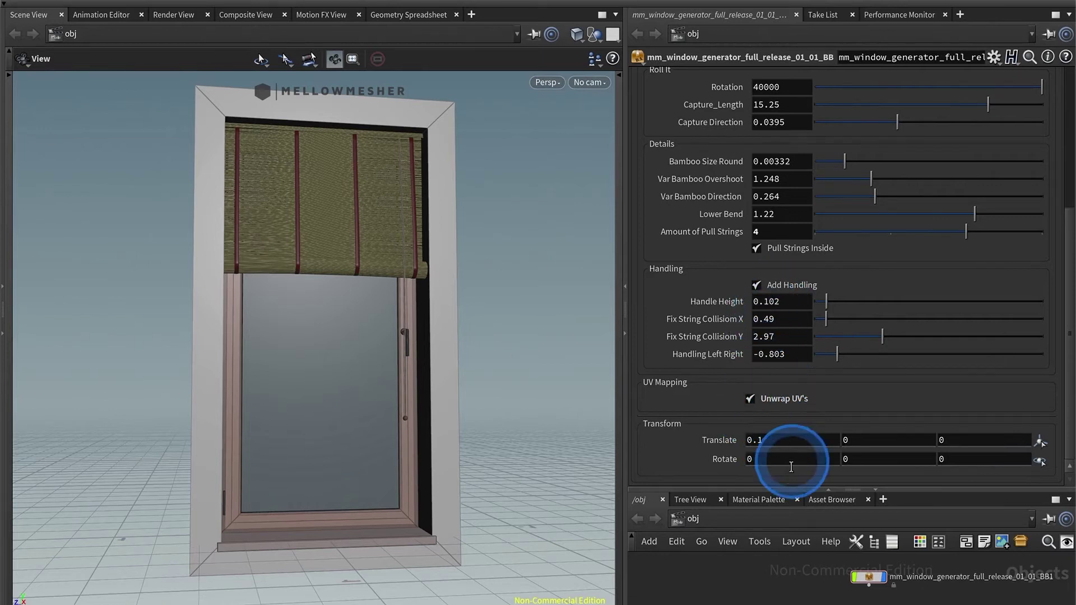
{"action": "scroll", "coordinate": [768, 386], "scroll_direction": "up", "scroll_amount": 7}
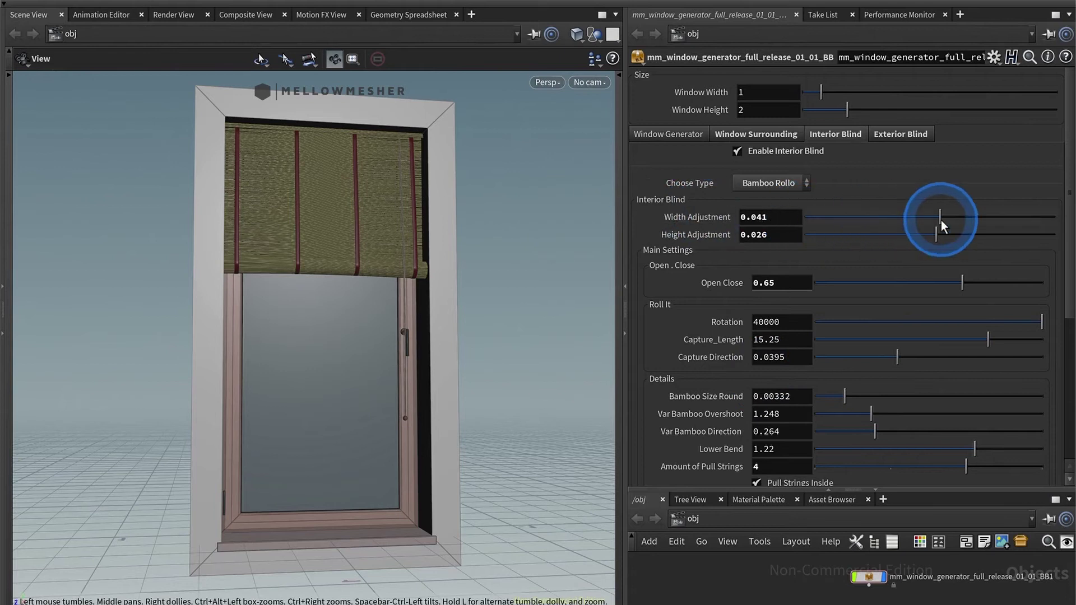
{"action": "mouse_move", "coordinate": [939, 218]}
{"action": "left_mouse_down"}
{"action": "mouse_move", "coordinate": [862, 226]}
{"action": "mouse_move", "coordinate": [929, 236]}
{"action": "left_mouse_up"}
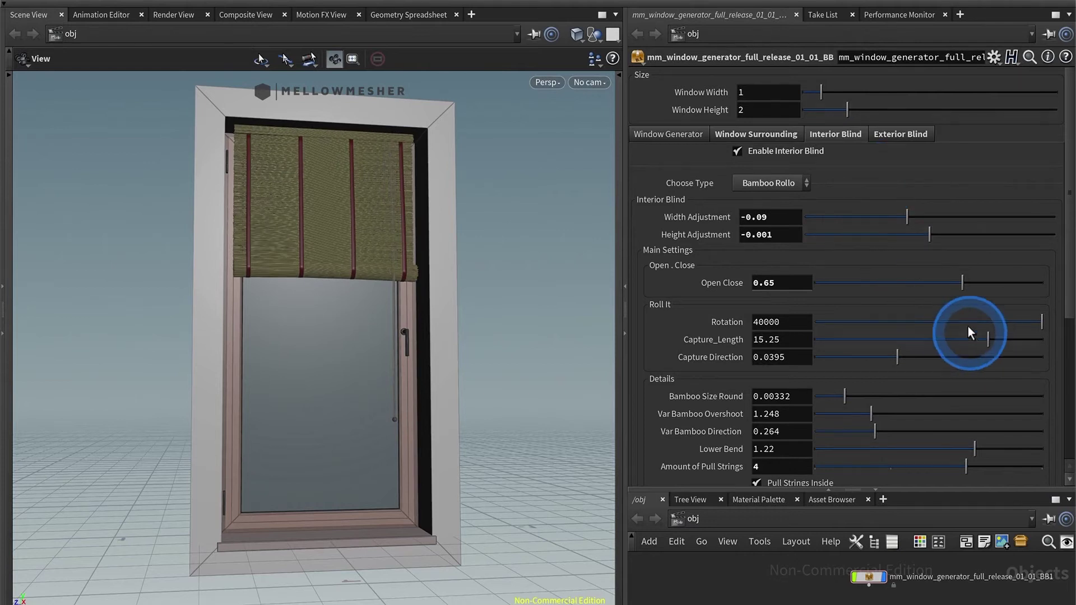
{"action": "left_click_drag", "start_coordinate": [957, 290], "coordinate": [890, 284]}
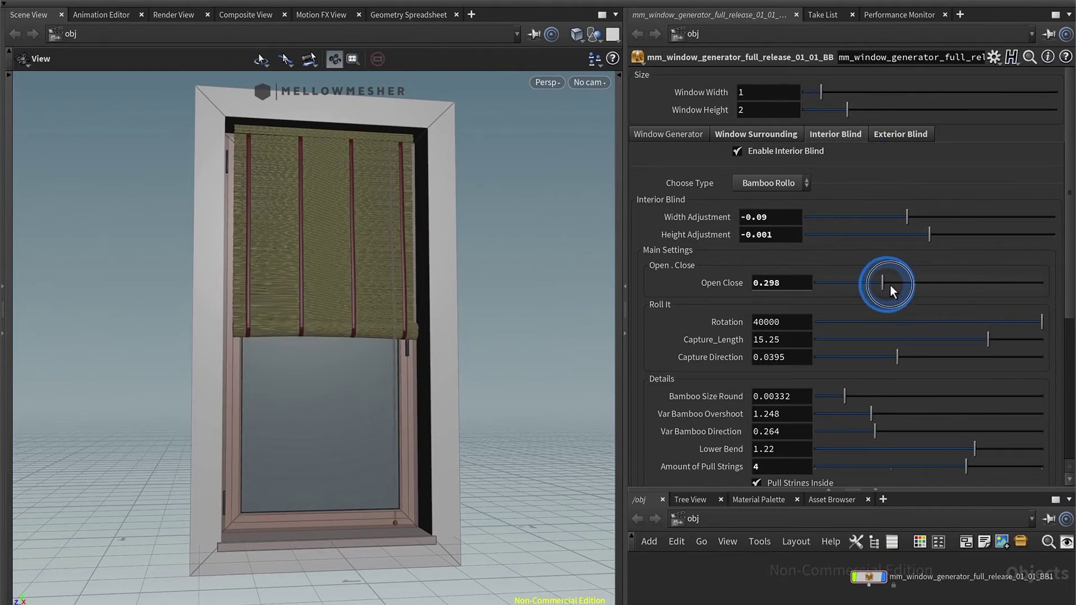
{"action": "left_click", "coordinate": [953, 295]}
{"action": "left_click_drag", "start_coordinate": [963, 300], "coordinate": [960, 301]}
Inspect the bamboo roll's end up close and set its rotation to 29811, capture length to 11.74 and capture direction to 0.0398
{"action": "scroll", "coordinate": [691, 314], "scroll_direction": "down", "scroll_amount": 1}
{"action": "scroll", "coordinate": [690, 315], "scroll_direction": "down", "scroll_amount": 1}
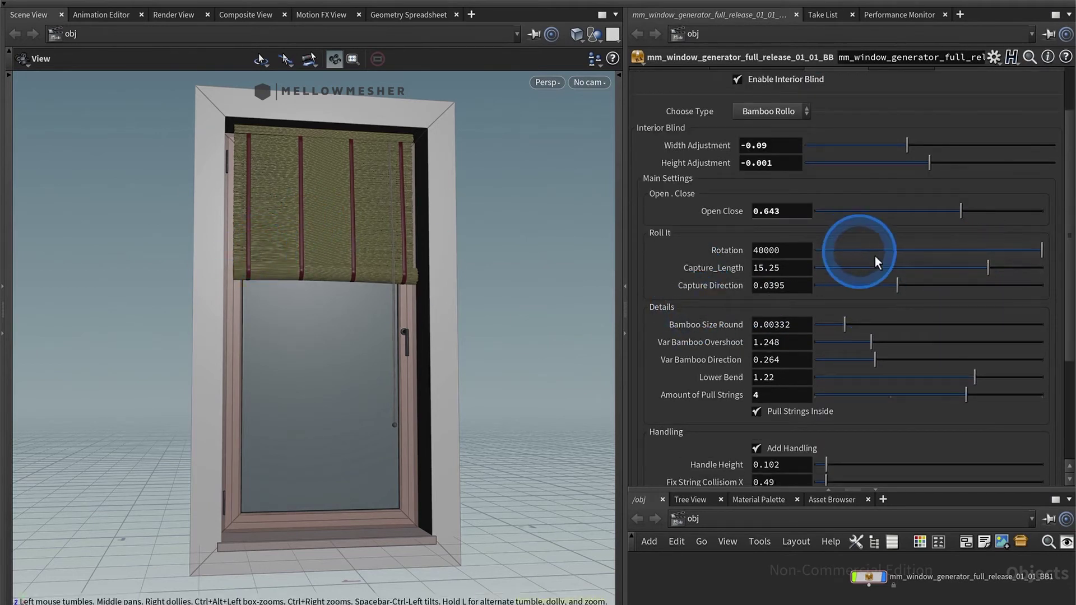
{"action": "scroll", "coordinate": [263, 271], "scroll_direction": "up", "scroll_amount": 8}
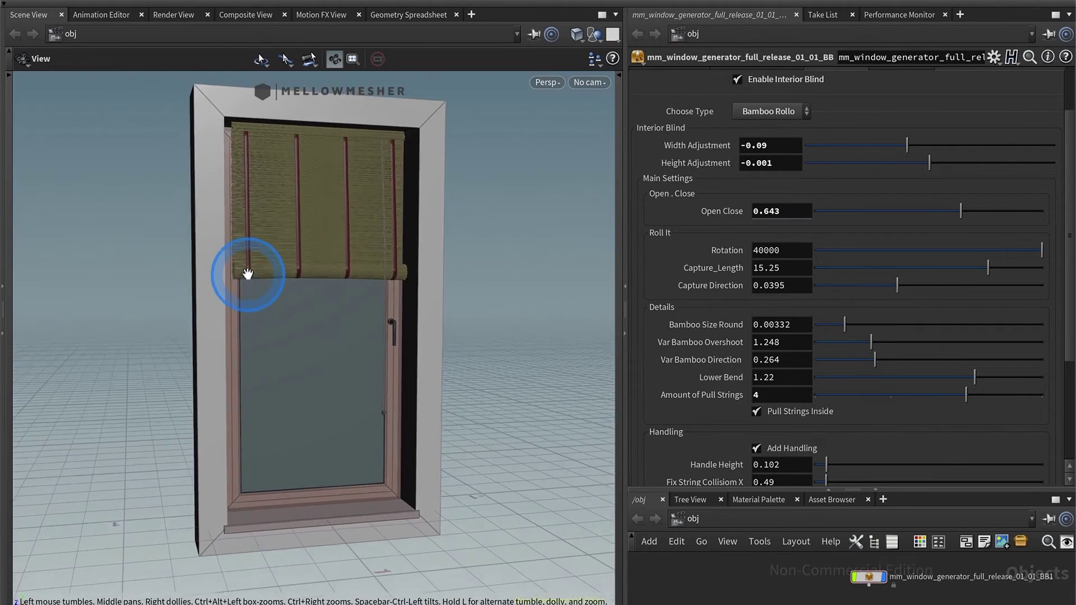
{"action": "scroll", "coordinate": [233, 271], "scroll_direction": "up", "scroll_amount": 8}
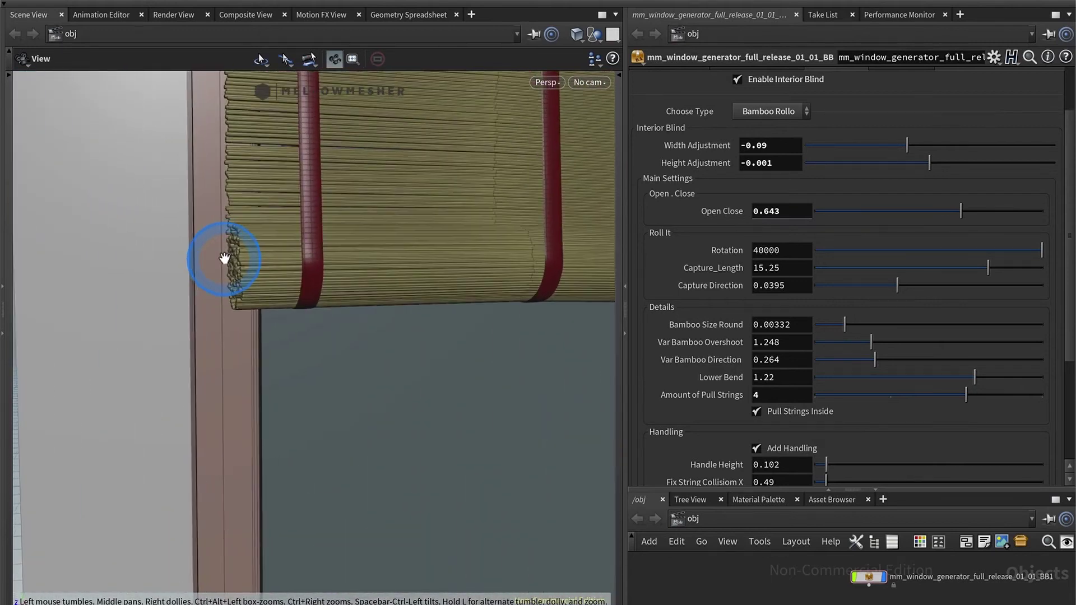
{"action": "scroll", "coordinate": [246, 275], "scroll_direction": "up", "scroll_amount": 6}
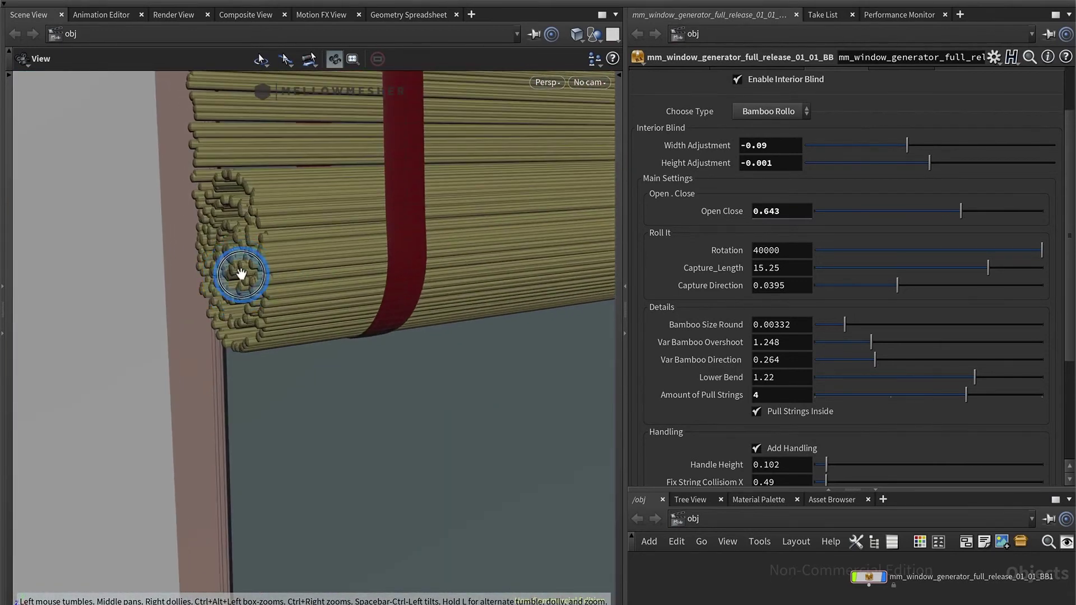
{"action": "left_click", "coordinate": [925, 250]}
{"action": "left_click_drag", "start_coordinate": [925, 246], "coordinate": [947, 267]}
{"action": "left_click", "coordinate": [897, 283]}
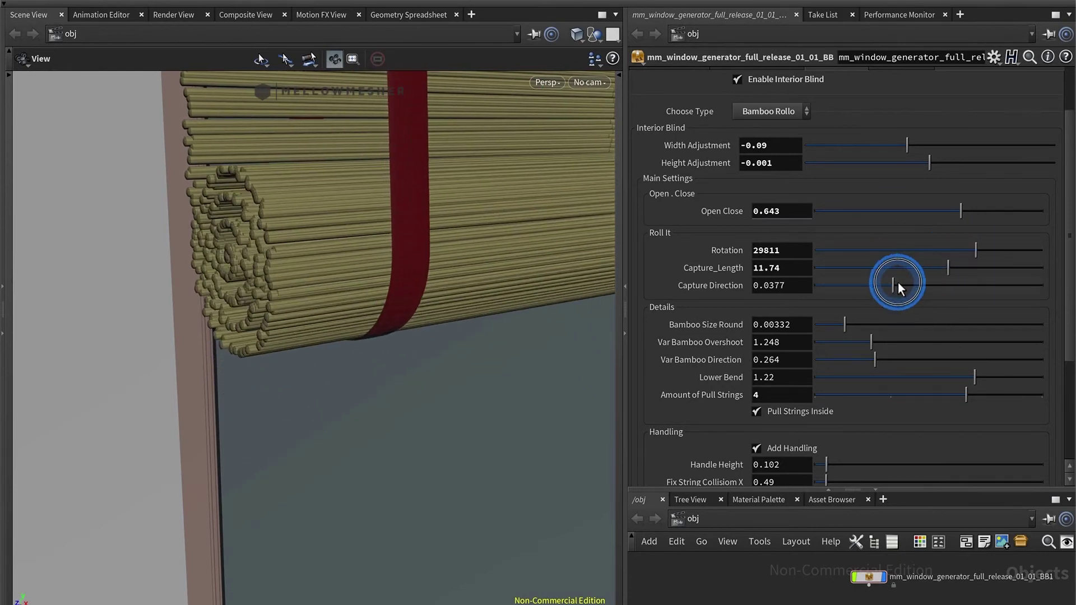
Set the bamboo size to 0.00448 and the bamboo overshoot variation to 1.594, and check the whole blind
{"action": "scroll", "coordinate": [858, 292], "scroll_direction": "down", "scroll_amount": 2}
{"action": "left_click_drag", "start_coordinate": [847, 293], "coordinate": [1071, 318]}
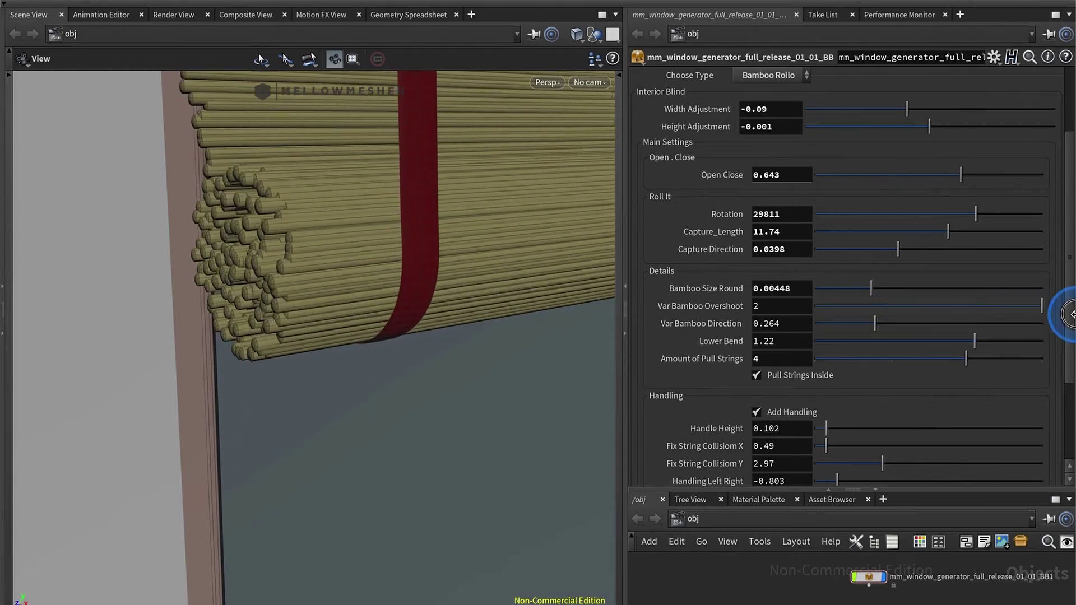
{"action": "left_click_drag", "start_coordinate": [969, 307], "coordinate": [951, 303]}
{"action": "left_click_drag", "start_coordinate": [502, 250], "coordinate": [360, 185]}
{"action": "middle_click_drag", "start_coordinate": [361, 185], "coordinate": [353, 329]}
{"action": "left_click_drag", "start_coordinate": [353, 328], "coordinate": [314, 336]}
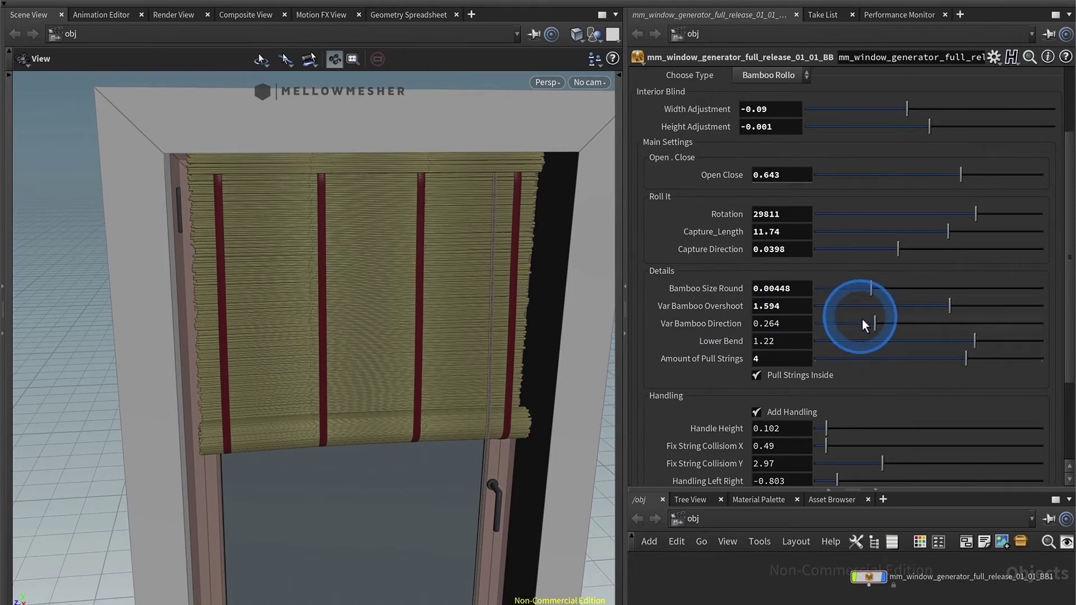
Set the bamboo blind's lower bend to -1.53 and its number of pull strings to 3
{"action": "left_click_drag", "start_coordinate": [933, 339], "coordinate": [843, 337]}
{"action": "left_click", "coordinate": [933, 341]}
{"action": "left_click_drag", "start_coordinate": [968, 344], "coordinate": [852, 341]}
{"action": "left_click", "coordinate": [868, 347]}
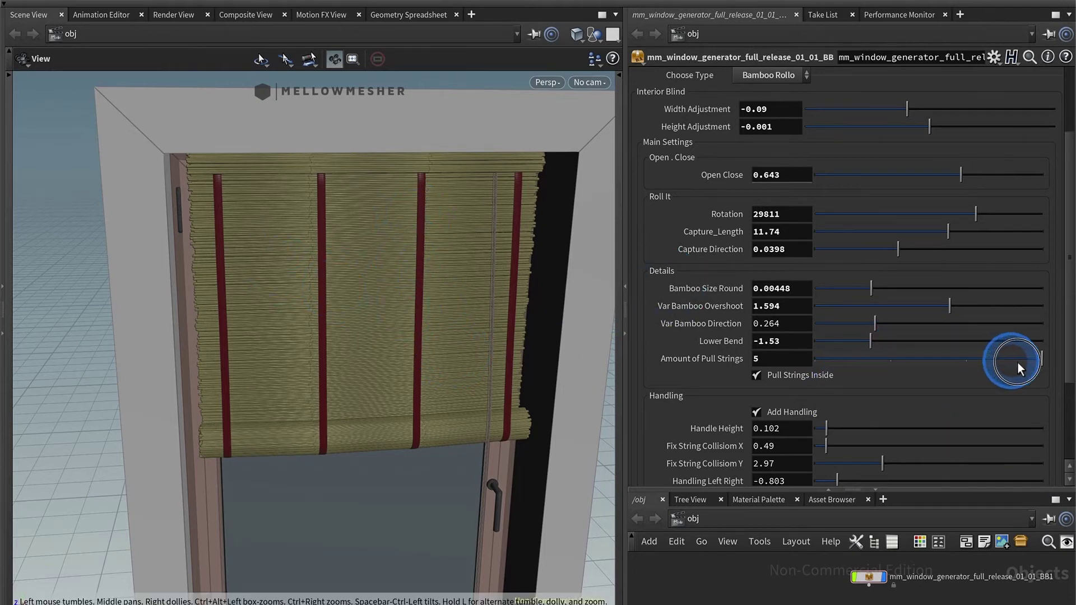
{"action": "left_click_drag", "start_coordinate": [934, 354], "coordinate": [909, 358]}
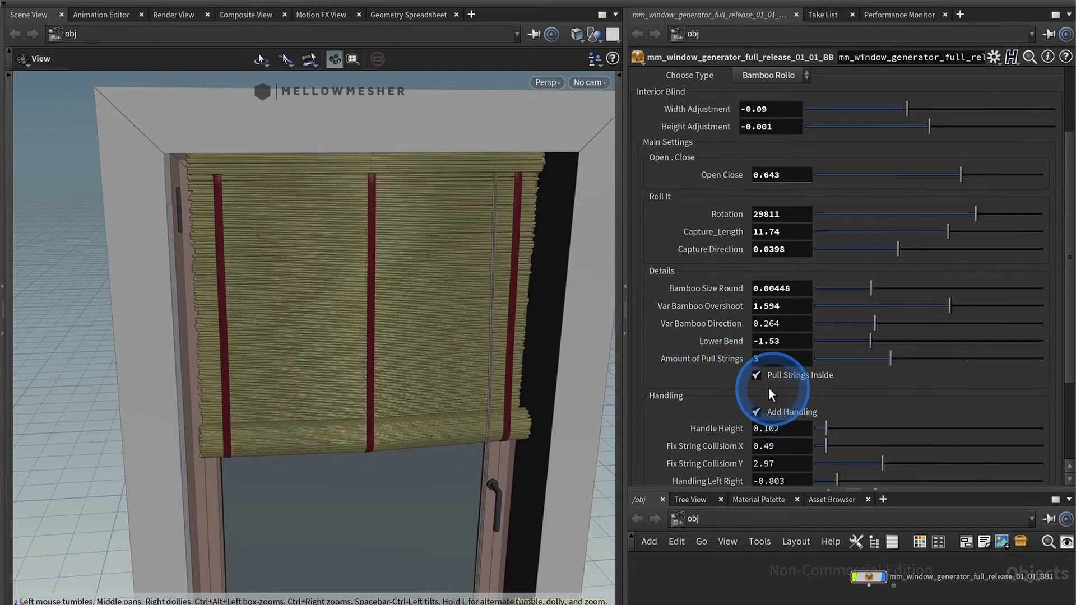
Try the bamboo blind without its handling cord and turn the handling back on
{"action": "scroll", "coordinate": [704, 415], "scroll_direction": "down", "scroll_amount": 5}
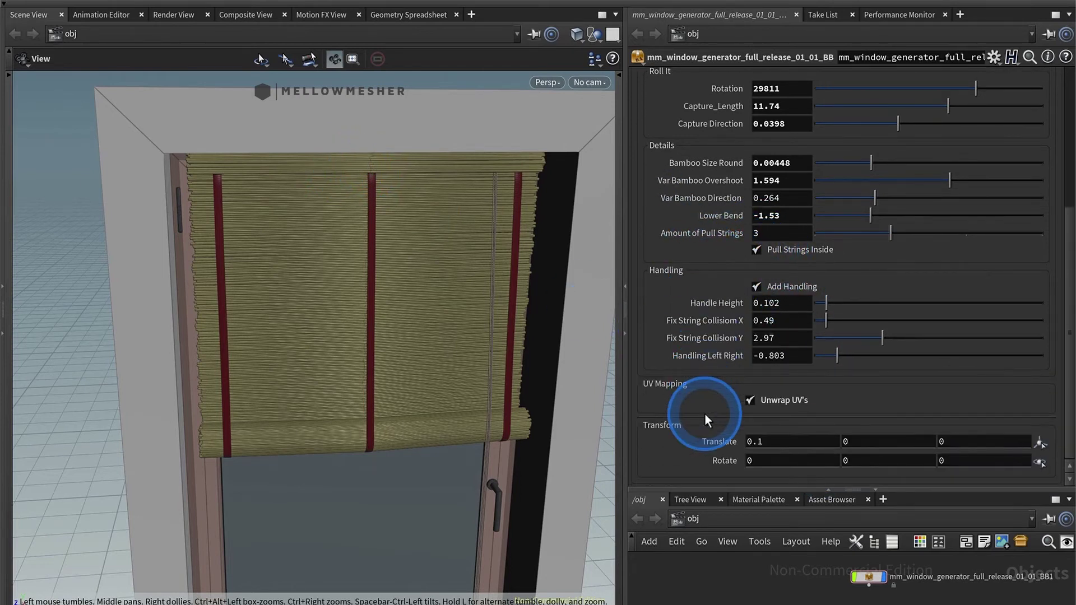
{"action": "left_click_drag", "start_coordinate": [475, 390], "coordinate": [480, 384]}
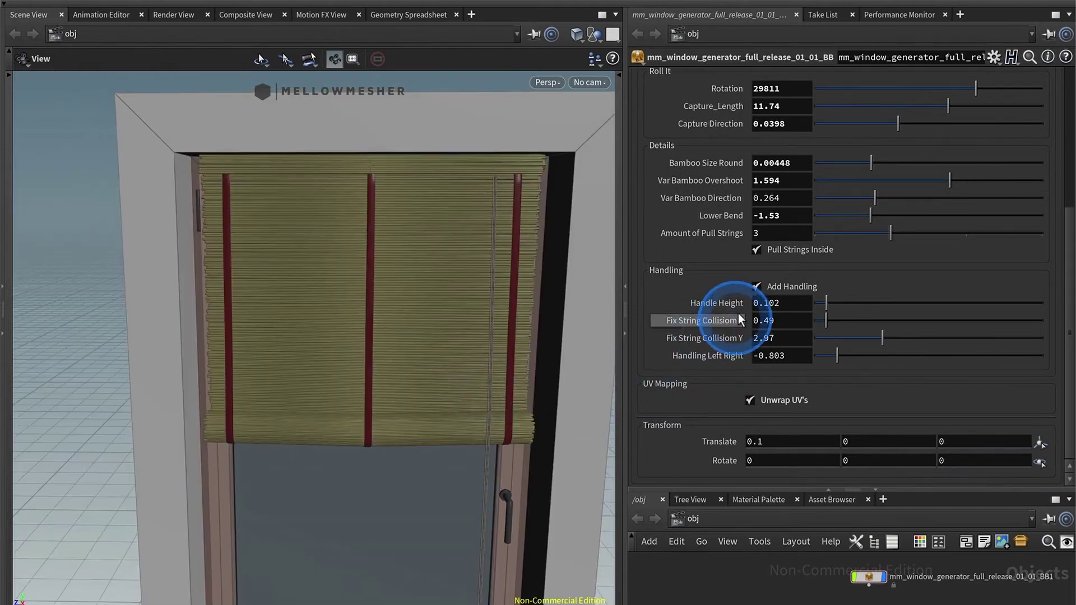
{"action": "left_click", "coordinate": [772, 287]}
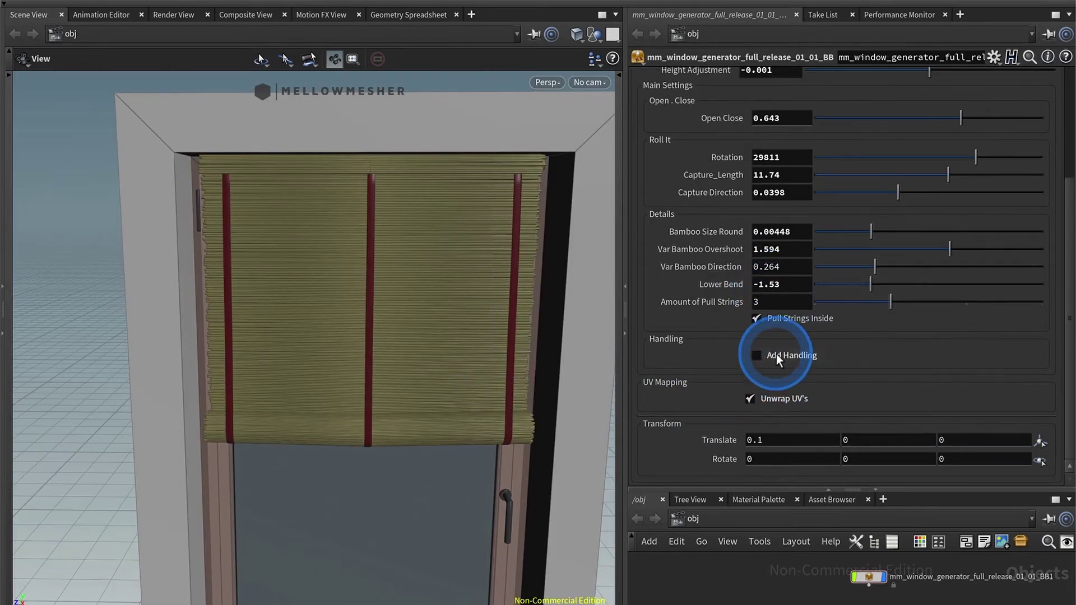
{"action": "left_click", "coordinate": [775, 354]}
Shift the blind's handling cord sideways by setting its left-right position to -0.628
{"action": "left_click_drag", "start_coordinate": [523, 446], "coordinate": [391, 360]}
{"action": "scroll", "coordinate": [416, 392], "scroll_direction": "down", "scroll_amount": 6}
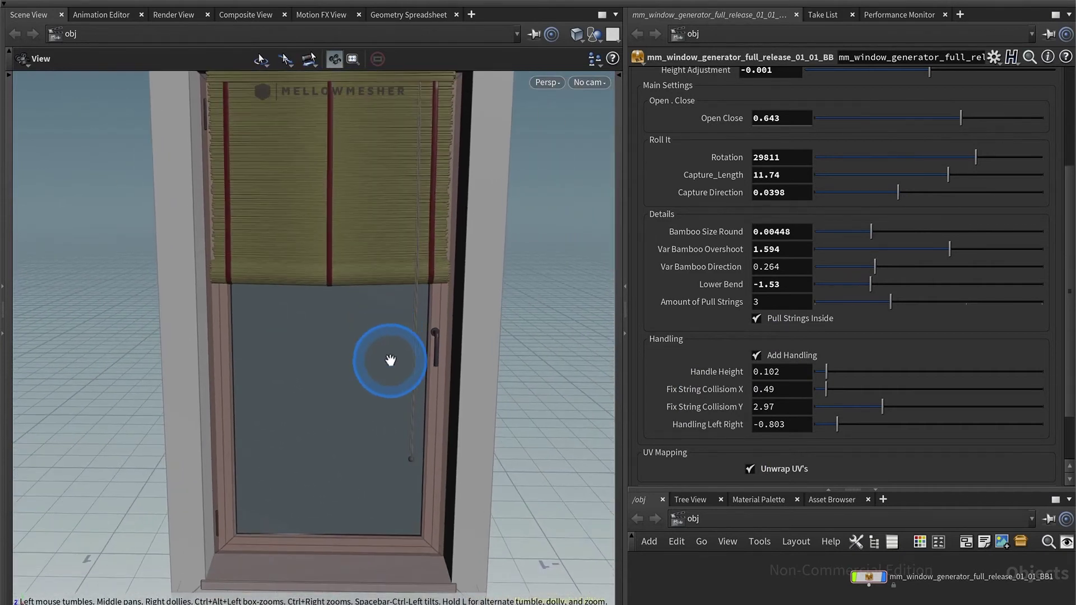
{"action": "left_click_drag", "start_coordinate": [845, 421], "coordinate": [890, 430]}
{"action": "left_click_drag", "start_coordinate": [1006, 443], "coordinate": [857, 429]}
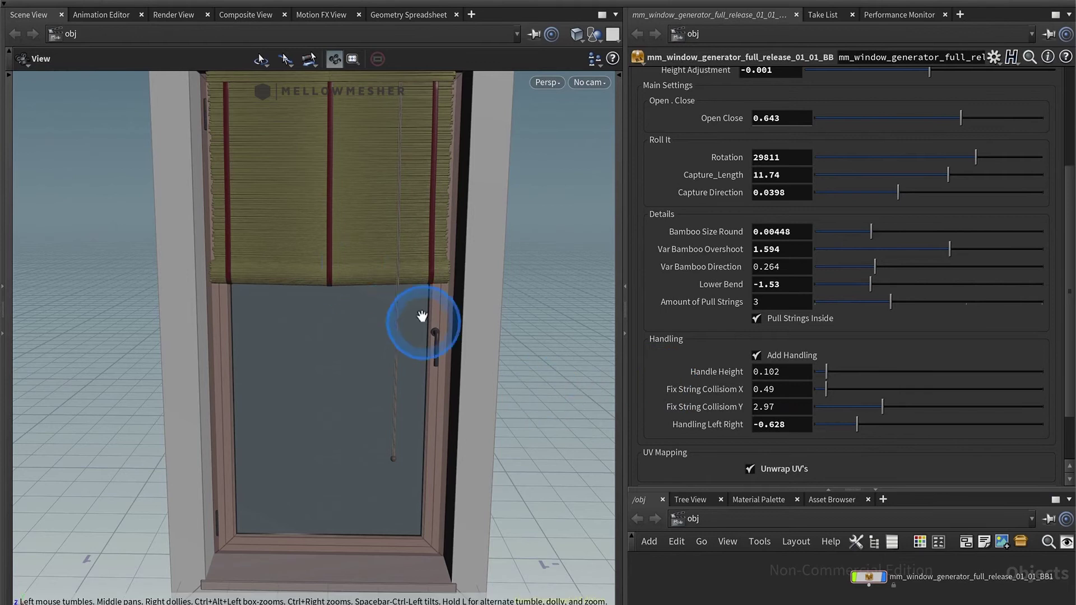
Set the cord's string collision fix to 1.89 in X and 2.12 in Y, checking the cord up close against the blind
{"action": "scroll", "coordinate": [391, 269], "scroll_direction": "up", "scroll_amount": 10}
{"action": "left_click_drag", "start_coordinate": [405, 263], "coordinate": [291, 241]}
{"action": "left_click_drag", "start_coordinate": [825, 389], "coordinate": [863, 405]}
{"action": "left_click_drag", "start_coordinate": [322, 241], "coordinate": [343, 259]}
{"action": "scroll", "coordinate": [277, 276], "scroll_direction": "down", "scroll_amount": 5}
{"action": "scroll", "coordinate": [748, 418], "scroll_direction": "down", "scroll_amount": 3}
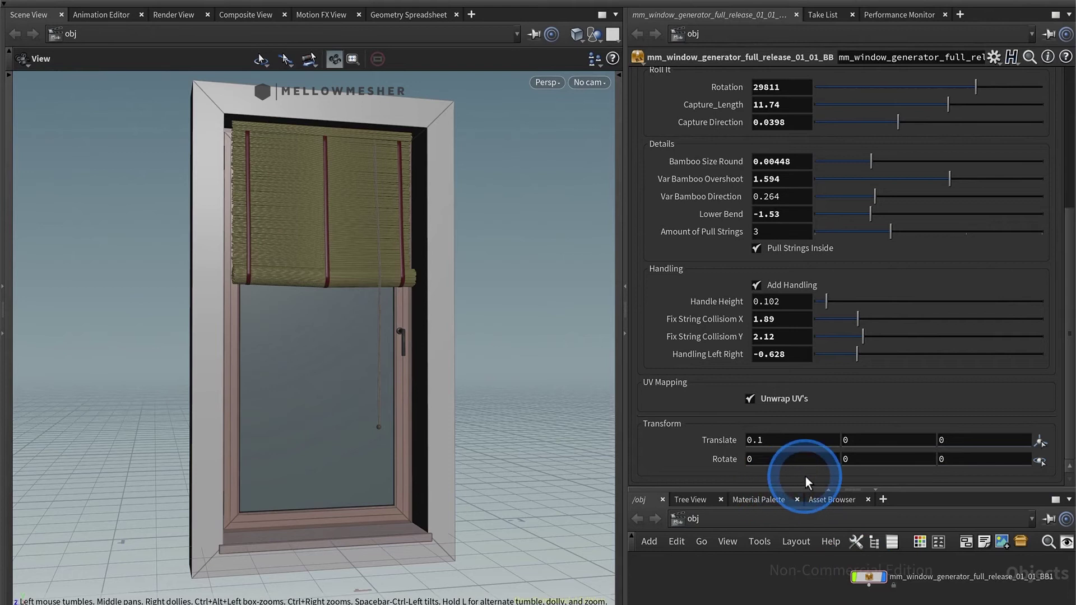
Review the office blind's handling, geometry detail, advanced, UV mapping and transform settings
{"action": "left_click_drag", "start_coordinate": [334, 329], "coordinate": [377, 331]}
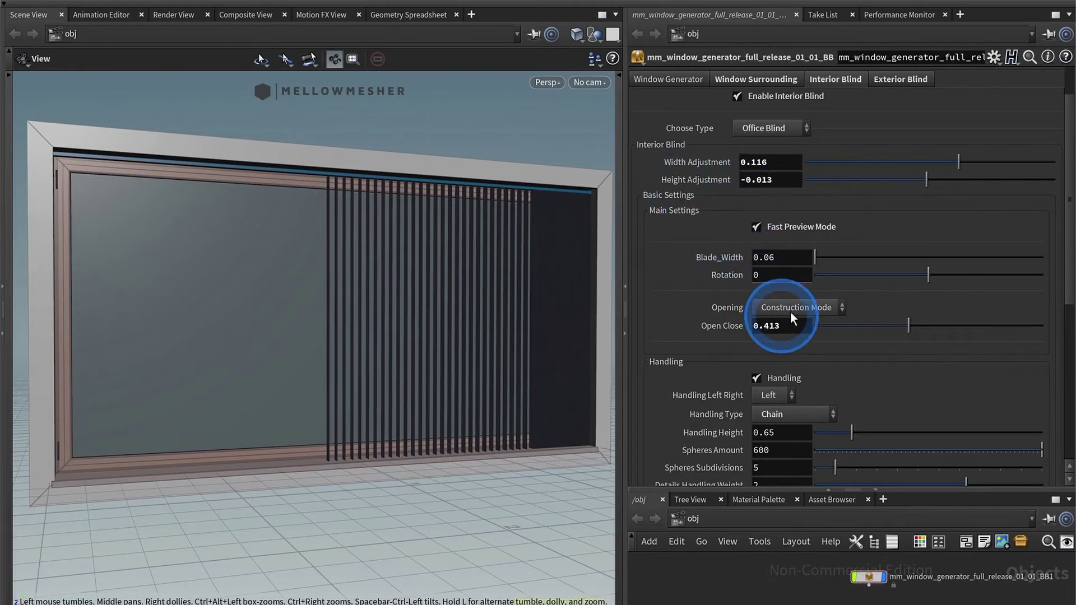
{"action": "scroll", "coordinate": [846, 368], "scroll_direction": "down", "scroll_amount": 3}
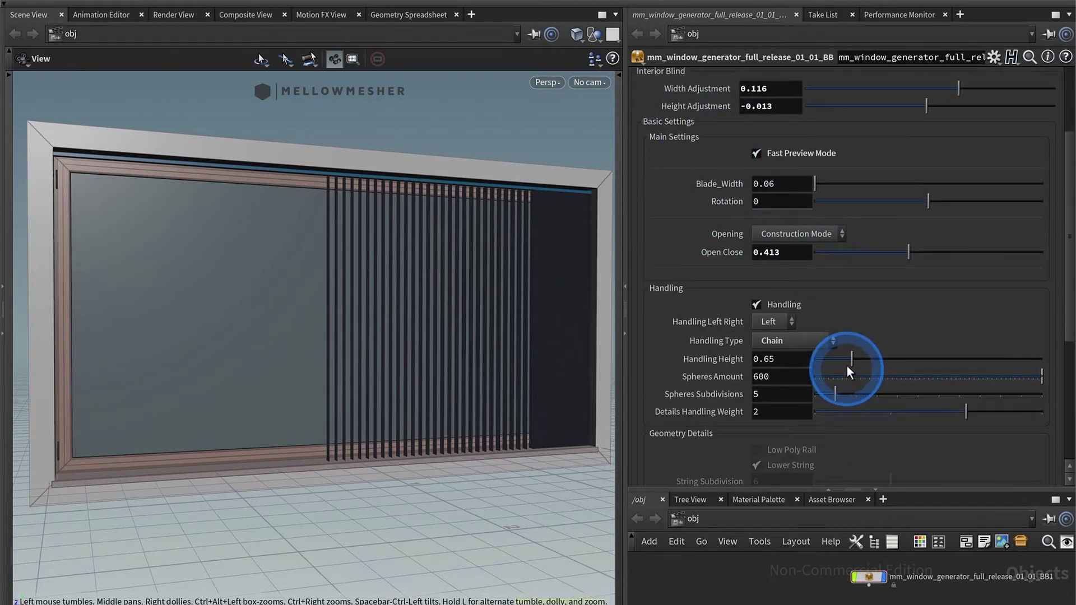
{"action": "scroll", "coordinate": [846, 365], "scroll_direction": "down", "scroll_amount": 1}
{"action": "scroll", "coordinate": [819, 351], "scroll_direction": "down", "scroll_amount": 4}
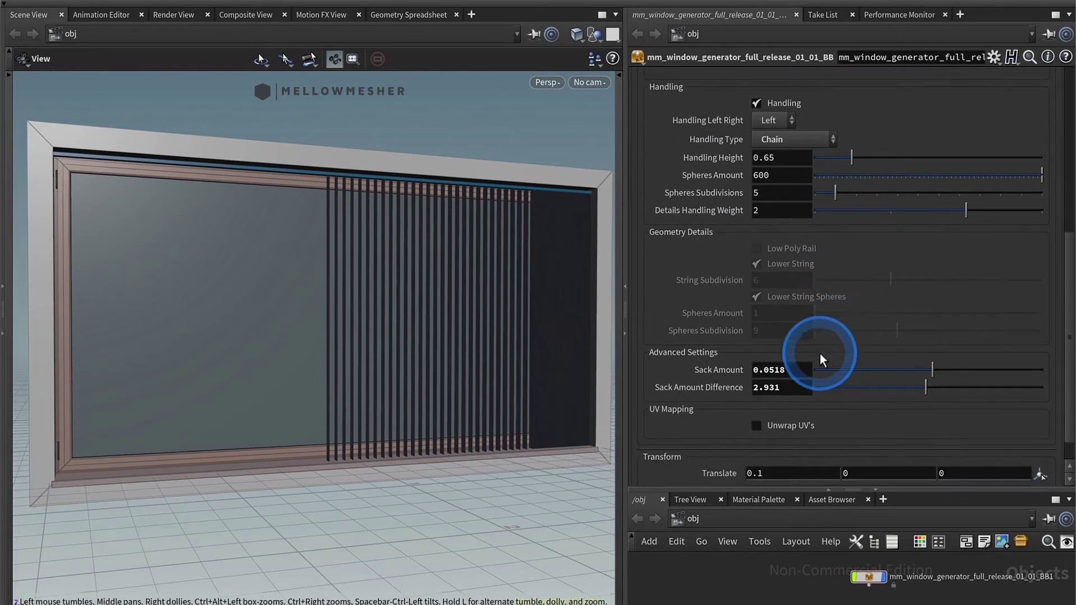
{"action": "scroll", "coordinate": [790, 387], "scroll_direction": "down", "scroll_amount": 1}
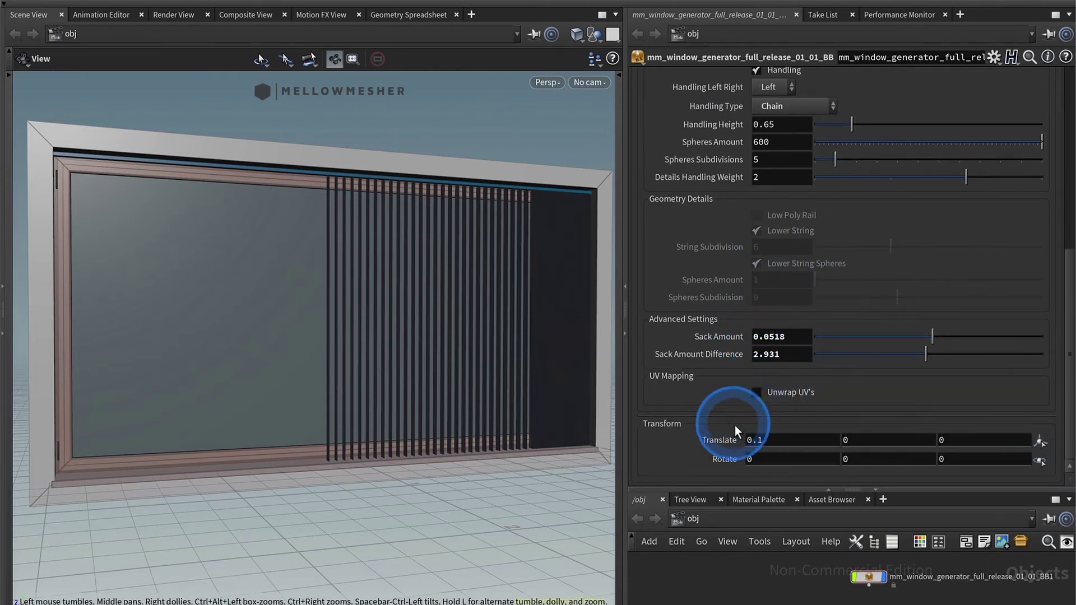
{"action": "scroll", "coordinate": [760, 308], "scroll_direction": "up", "scroll_amount": 5}
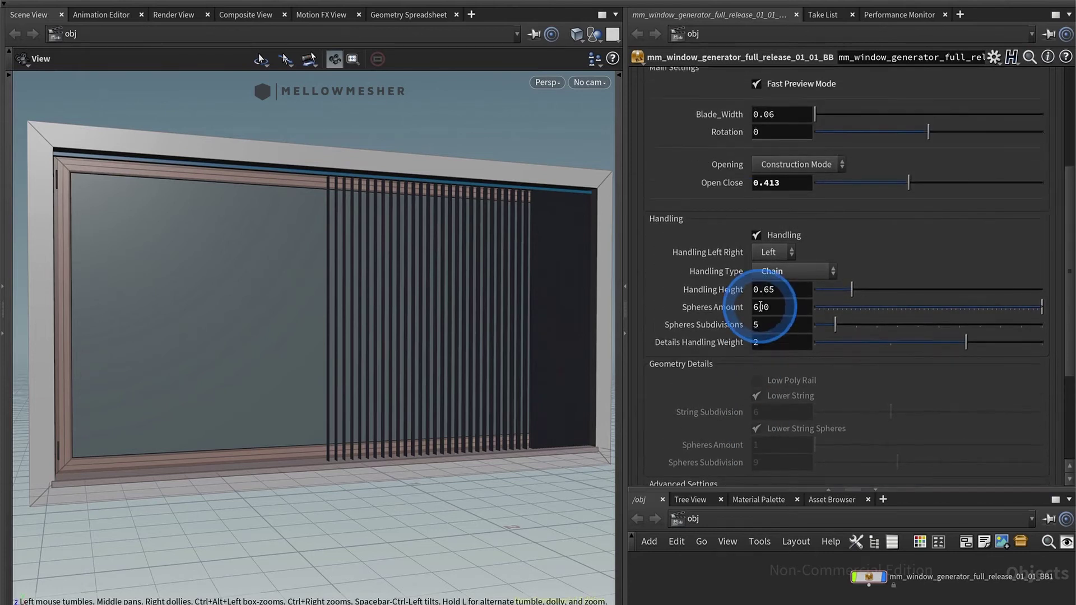
{"action": "scroll", "coordinate": [760, 307], "scroll_direction": "up", "scroll_amount": 4}
Set the office blind's width adjustment and height adjustment to -0.004 each
{"action": "left_click_drag", "start_coordinate": [950, 149], "coordinate": [929, 145]}
{"action": "mouse_move", "coordinate": [930, 161]}
{"action": "left_mouse_down"}
{"action": "mouse_move", "coordinate": [903, 158]}
{"action": "mouse_move", "coordinate": [928, 166]}
{"action": "left_mouse_up"}
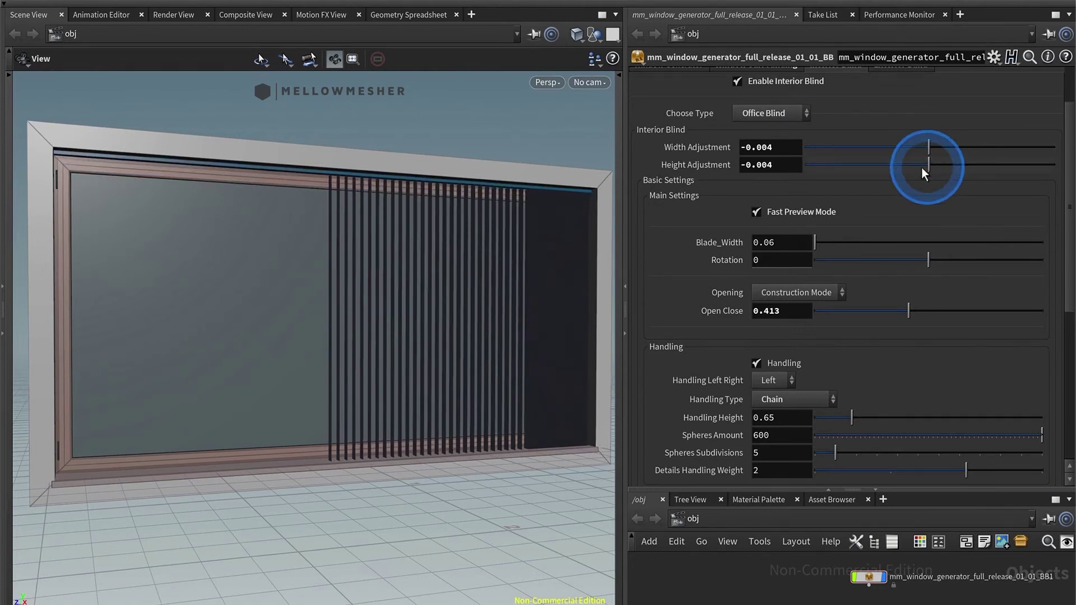
{"action": "left_click", "coordinate": [757, 211]}
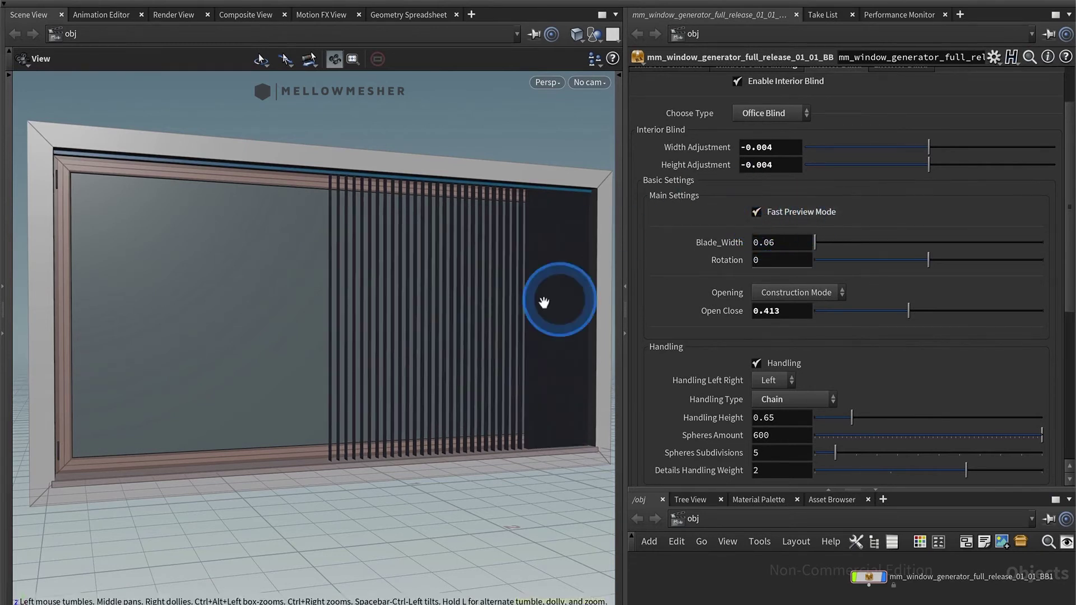
Rotate the office blind's blades to 7.8 and set its Open Close value to 0.314, viewing the slats up close and from afar
{"action": "left_click_drag", "start_coordinate": [332, 292], "coordinate": [355, 283]}
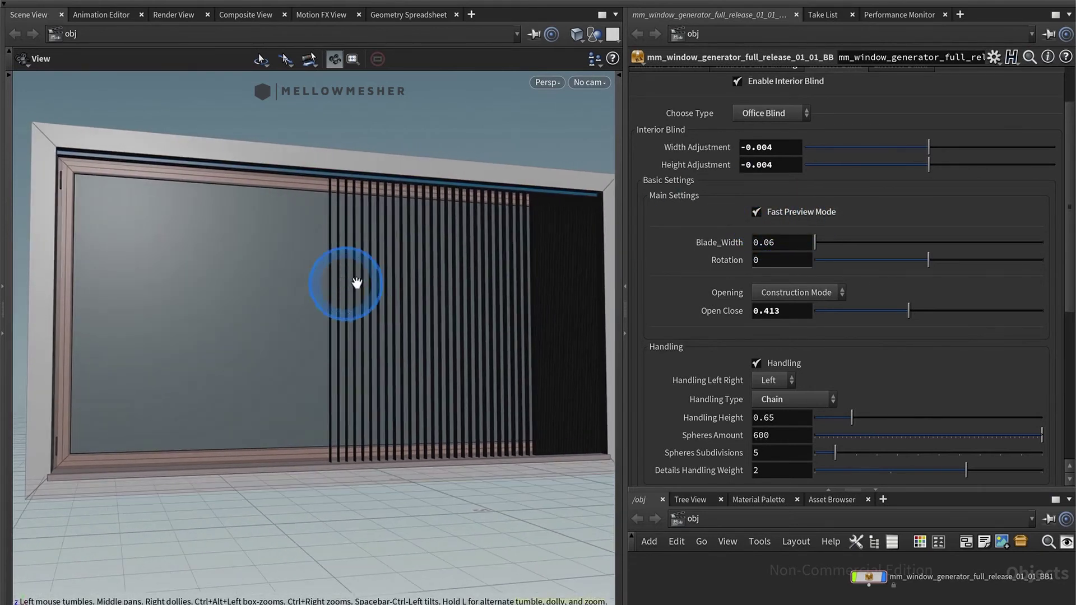
{"action": "scroll", "coordinate": [352, 293], "scroll_direction": "up", "scroll_amount": 6}
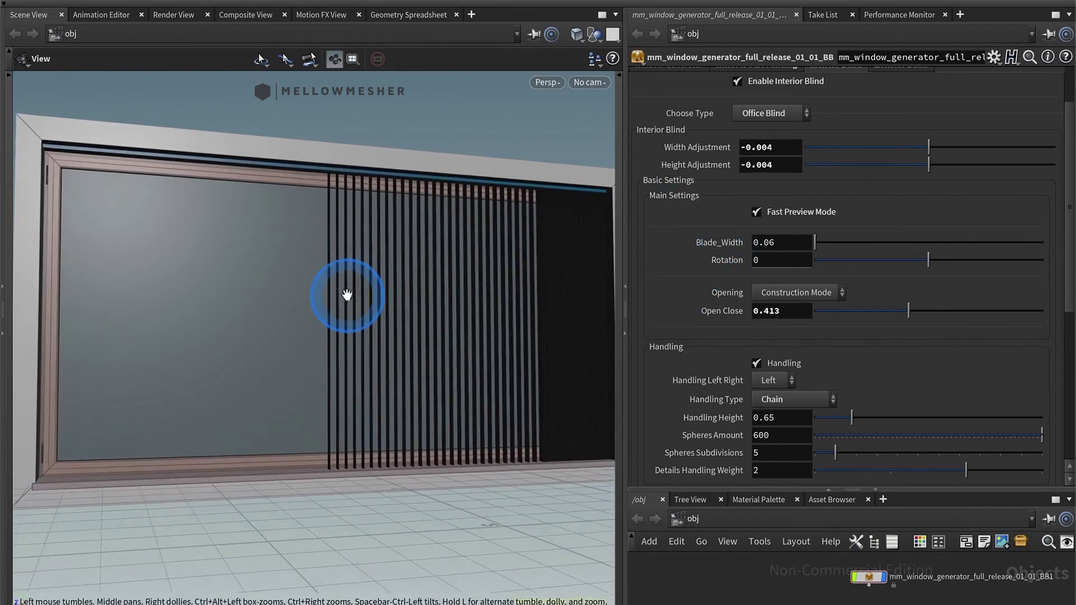
{"action": "left_click_drag", "start_coordinate": [346, 292], "coordinate": [369, 329]}
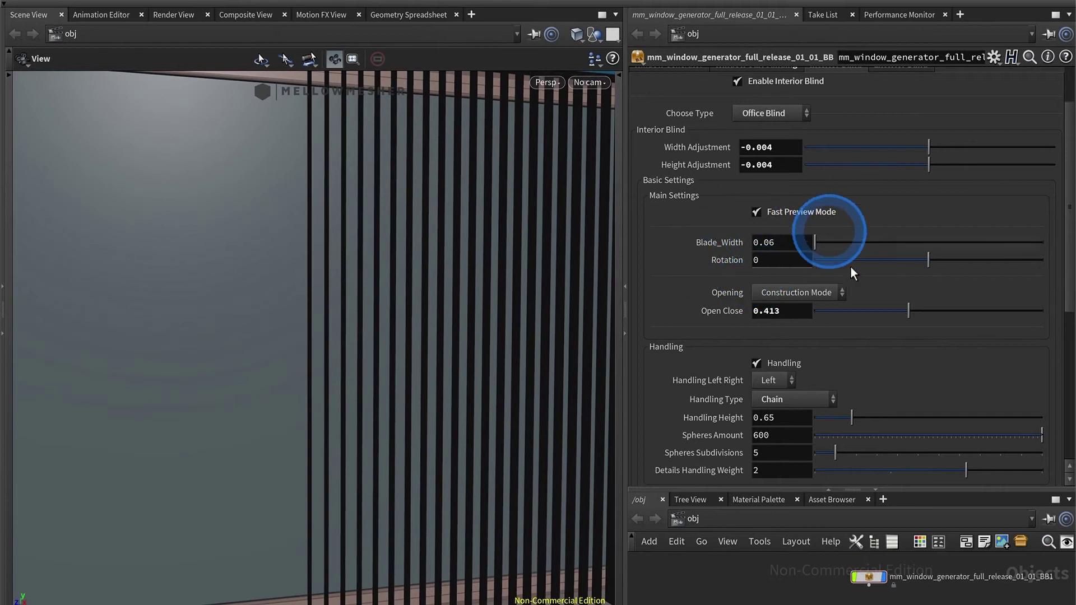
{"action": "mouse_move", "coordinate": [925, 261]}
{"action": "left_mouse_down"}
{"action": "mouse_move", "coordinate": [894, 261]}
{"action": "mouse_move", "coordinate": [1027, 266]}
{"action": "mouse_move", "coordinate": [939, 266]}
{"action": "left_mouse_up"}
{"action": "left_click_drag", "start_coordinate": [909, 310], "coordinate": [885, 309]}
{"action": "scroll", "coordinate": [387, 311], "scroll_direction": "down", "scroll_amount": 6}
{"action": "scroll", "coordinate": [451, 343], "scroll_direction": "down", "scroll_amount": 5}
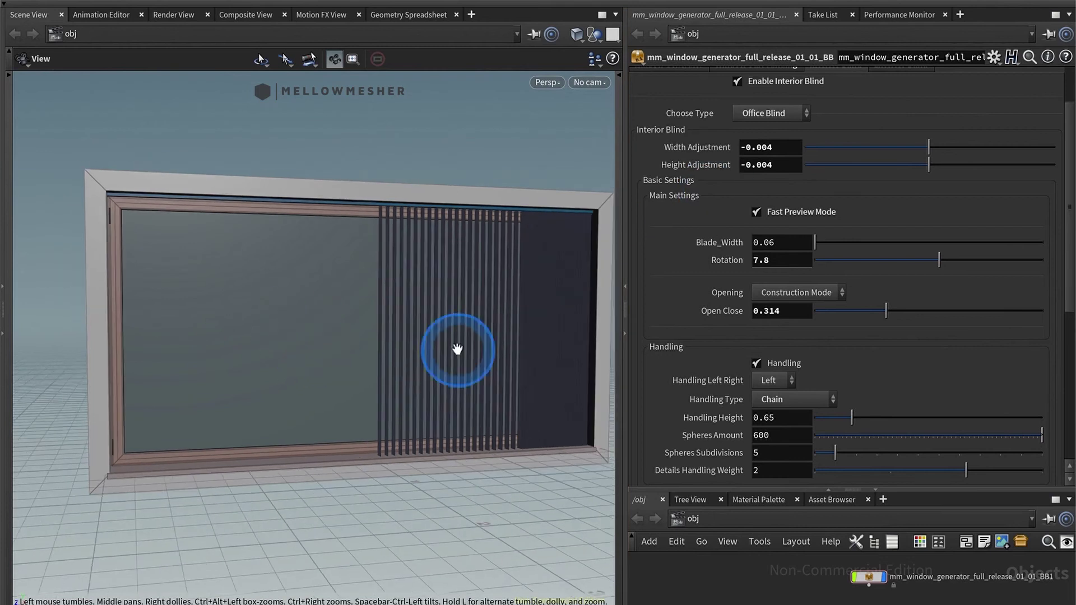
Set the office blind's Open Close value to 0.715 and check the opening mode choices, keeping Construction Mode
{"action": "left_click_drag", "start_coordinate": [885, 310], "coordinate": [962, 309]}
{"action": "left_click", "coordinate": [796, 292]}
{"action": "left_click", "coordinate": [825, 292]}
{"action": "left_click", "coordinate": [825, 292]}
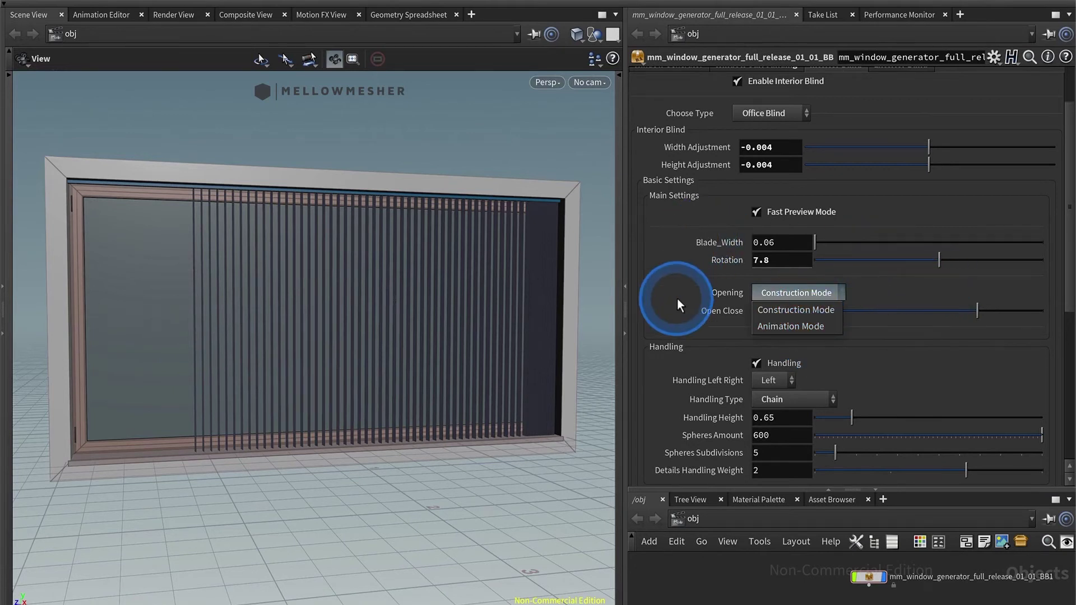
{"action": "left_click", "coordinate": [888, 365]}
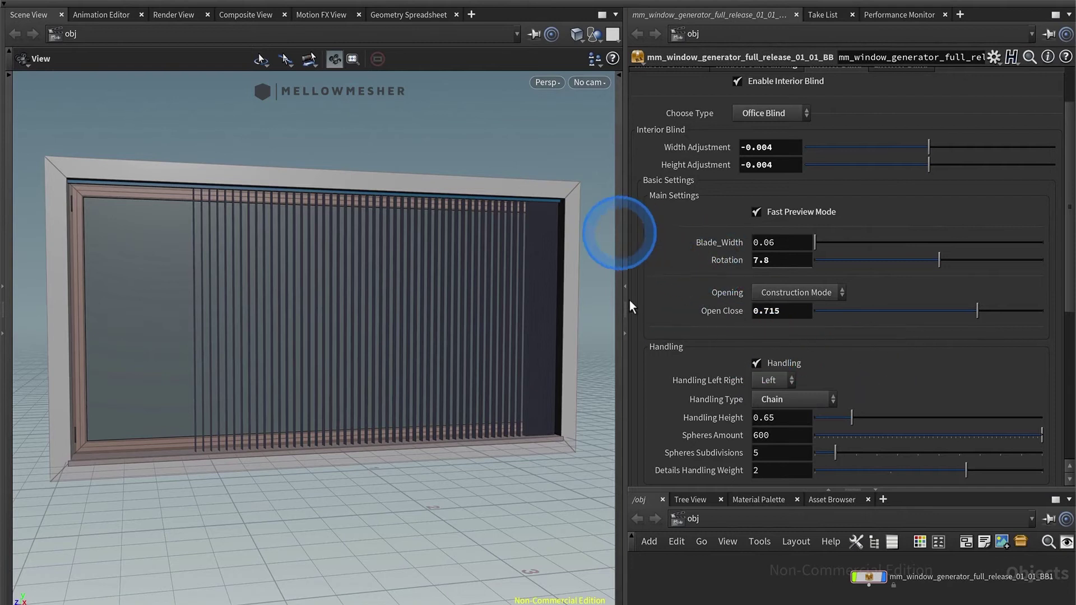
{"action": "left_click_drag", "start_coordinate": [319, 330], "coordinate": [379, 291]}
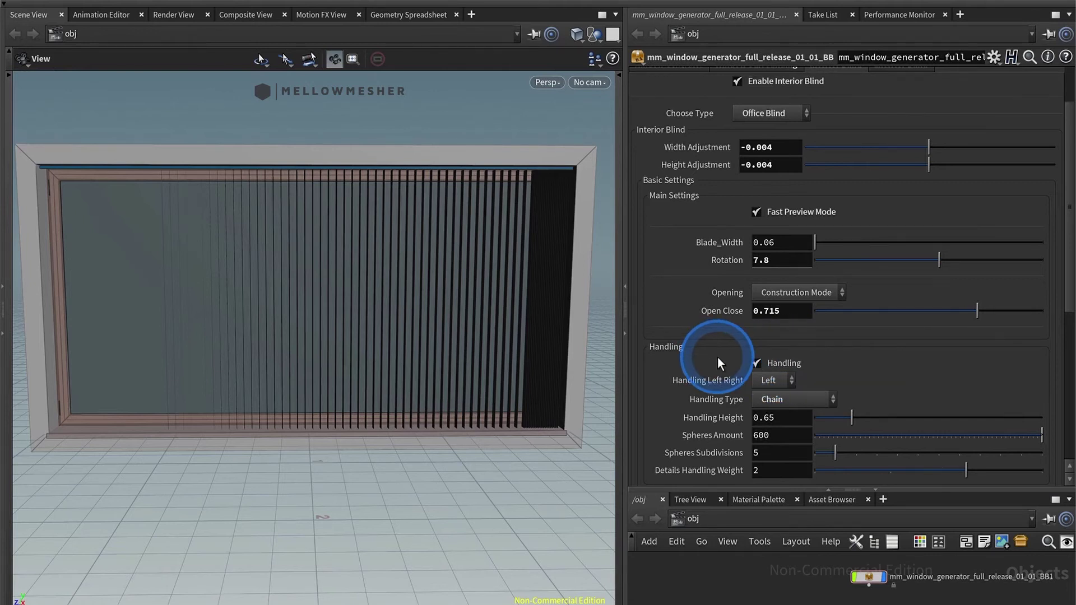
Try the office blind without its handling and turn the handling back on
{"action": "left_click", "coordinate": [756, 363]}
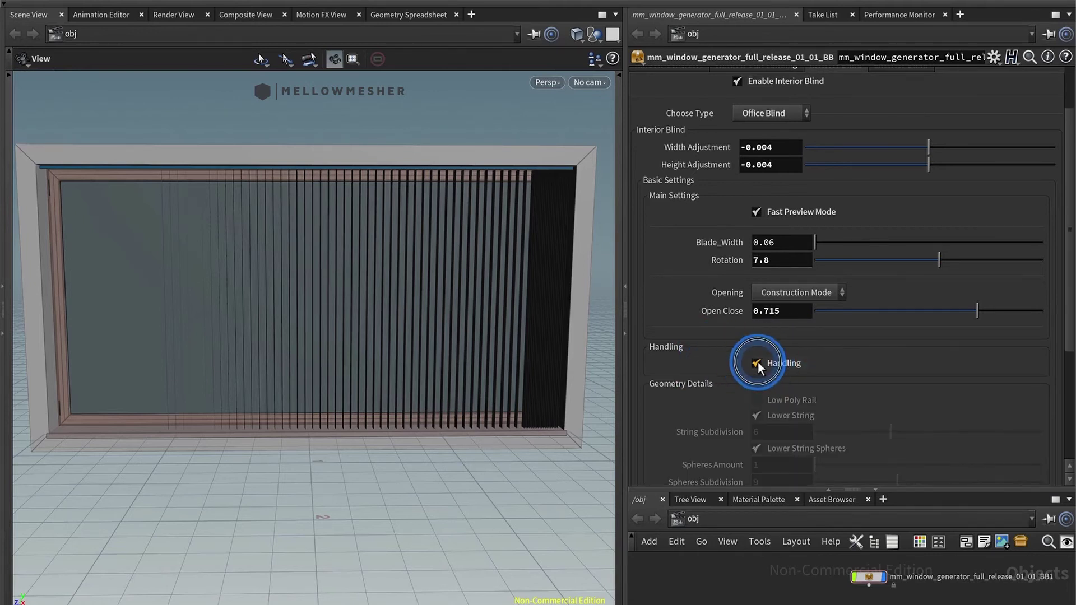
{"action": "left_click", "coordinate": [756, 362]}
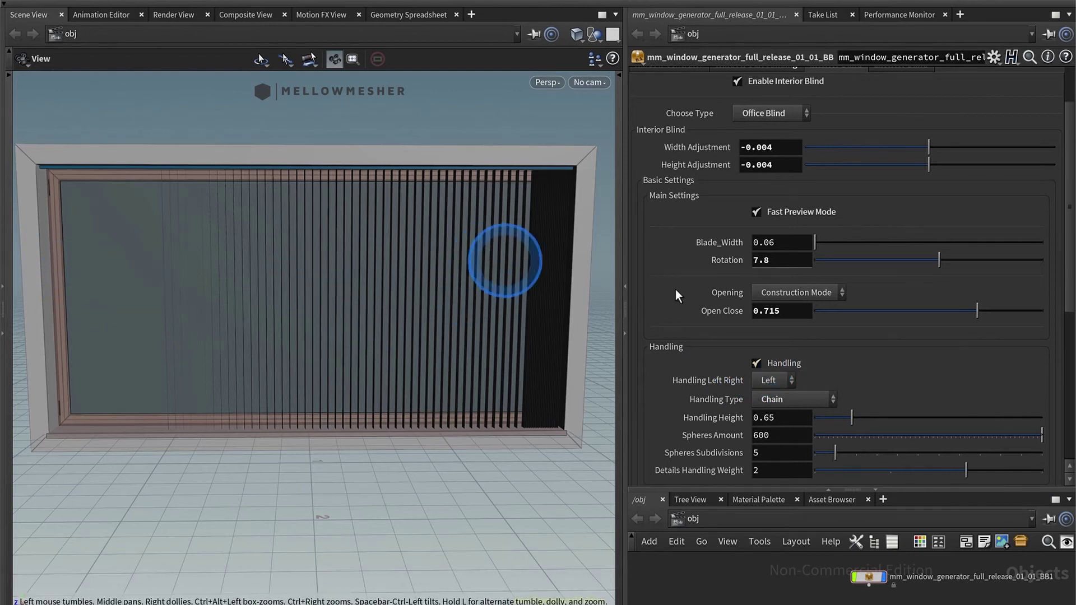
{"action": "left_click", "coordinate": [801, 365]}
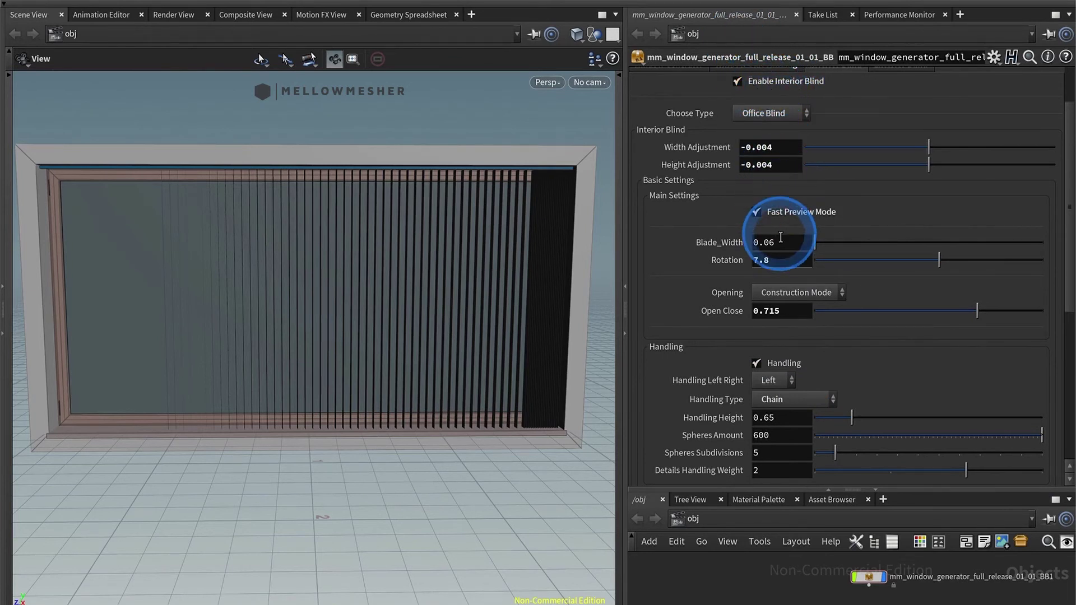
Turn off Fast Preview Mode for the office blind and compare its handling cord up close switched off and on
{"action": "left_click", "coordinate": [756, 211]}
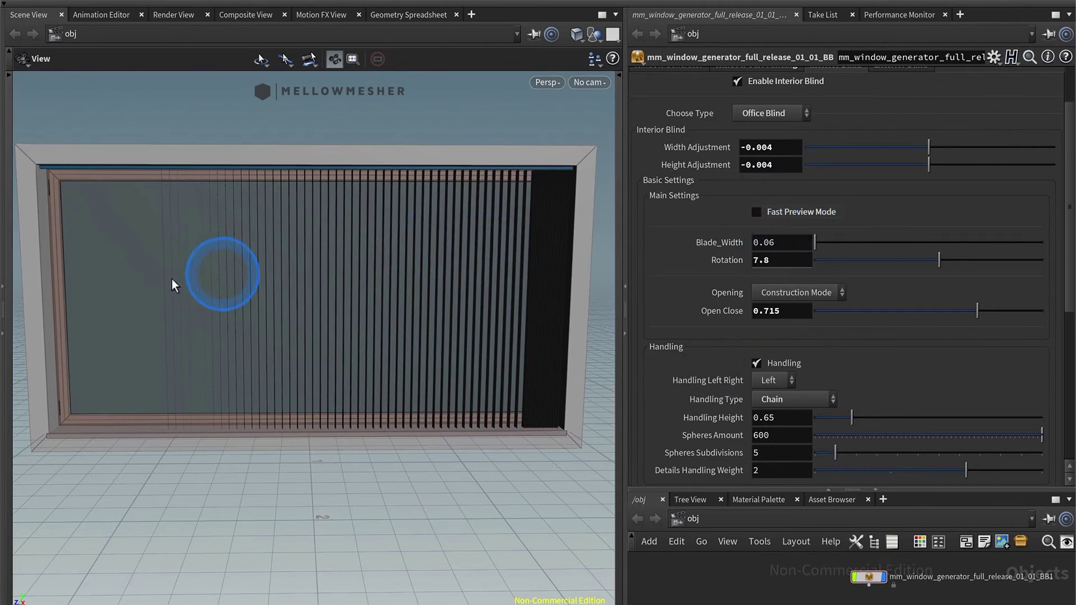
{"action": "left_click_drag", "start_coordinate": [154, 294], "coordinate": [272, 307]}
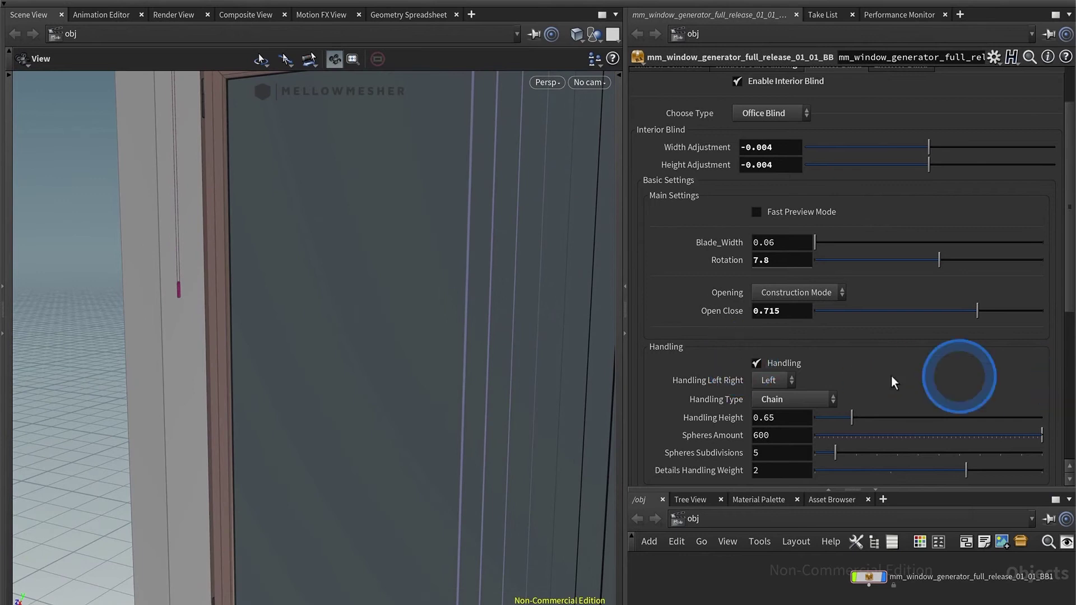
{"action": "left_click", "coordinate": [788, 367]}
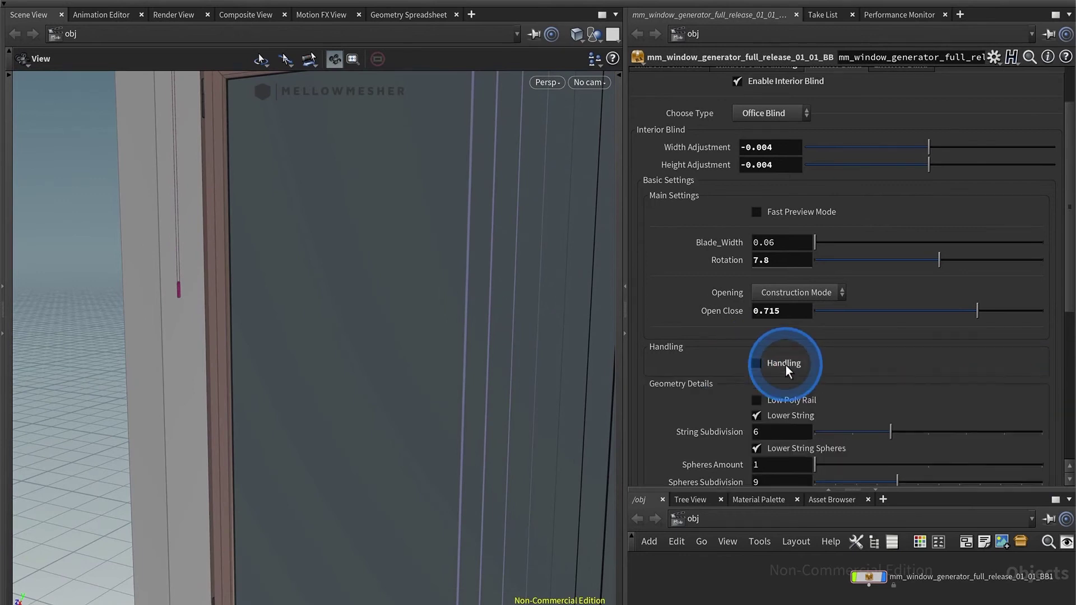
{"action": "left_click", "coordinate": [812, 365]}
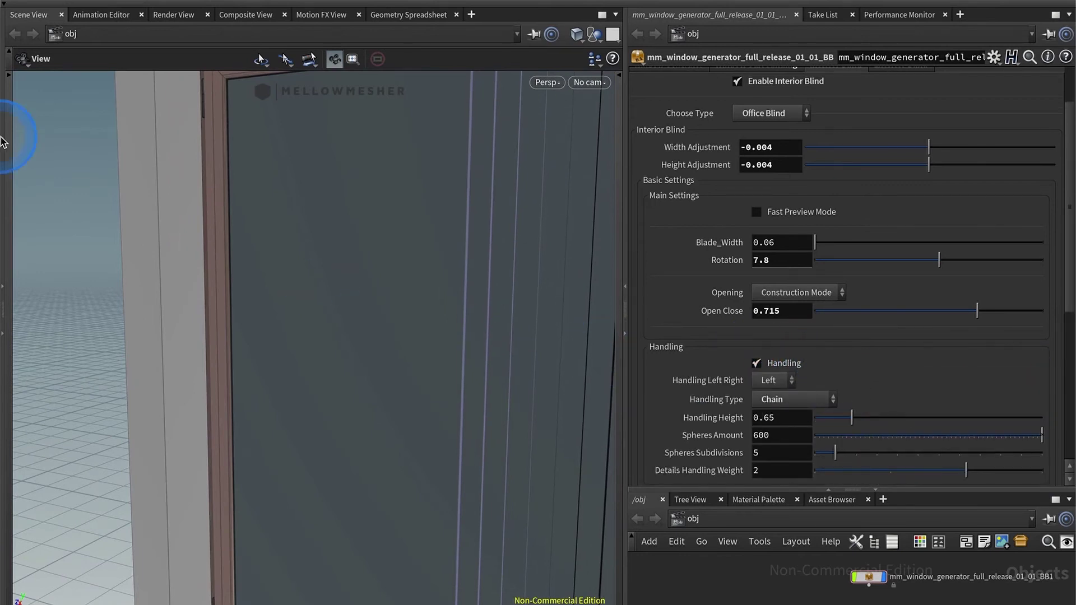
{"action": "left_click", "coordinate": [241, 290]}
Try the handling on the right side of the office blind and return it to the left
{"action": "left_click", "coordinate": [788, 379]}
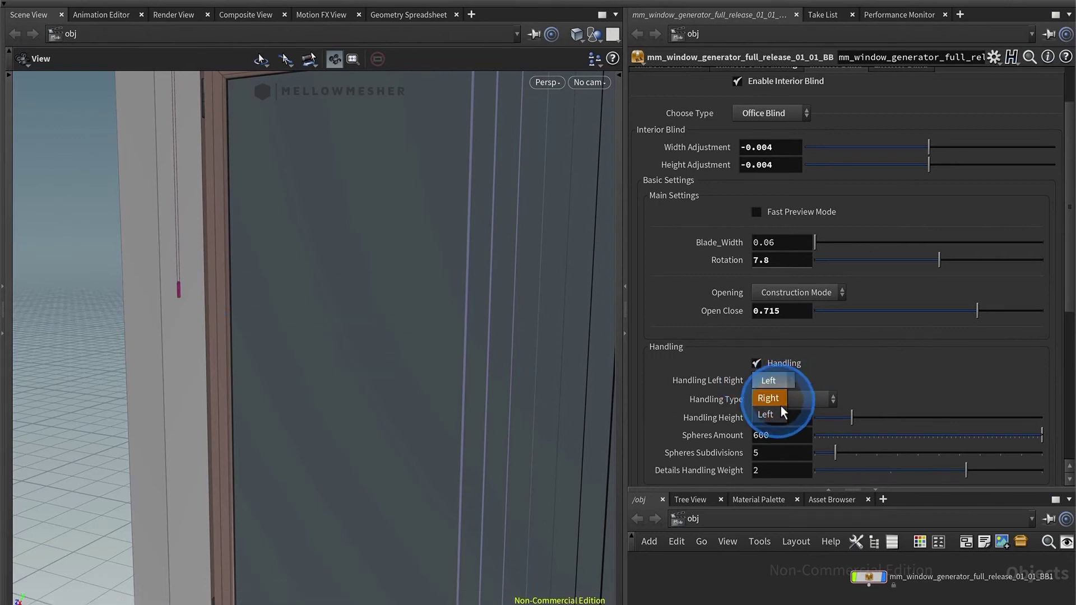
{"action": "left_click", "coordinate": [776, 397]}
{"action": "left_click", "coordinate": [769, 380]}
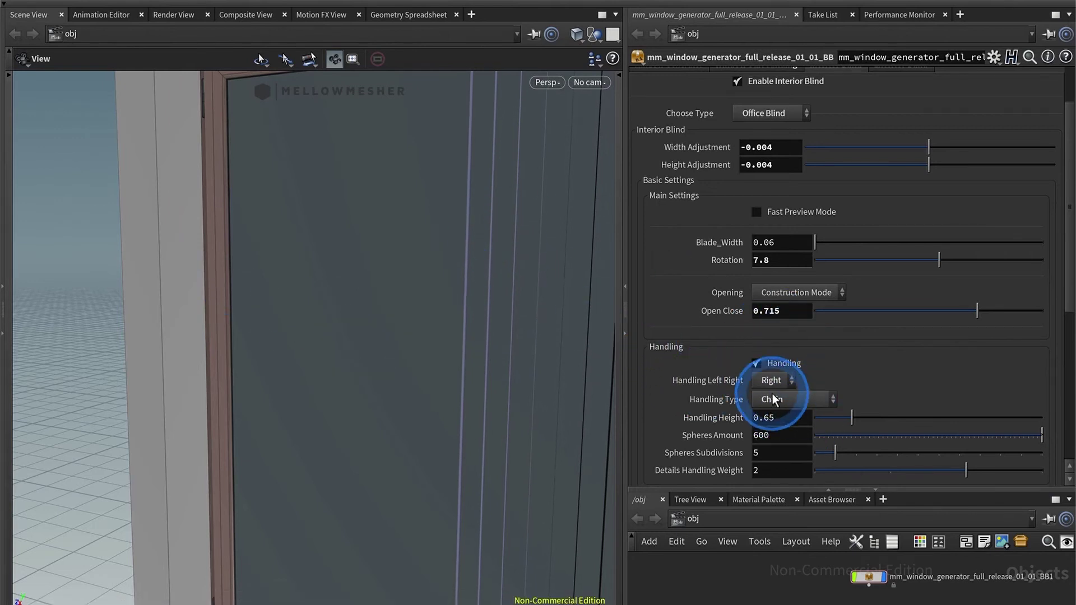
{"action": "left_click", "coordinate": [779, 415]}
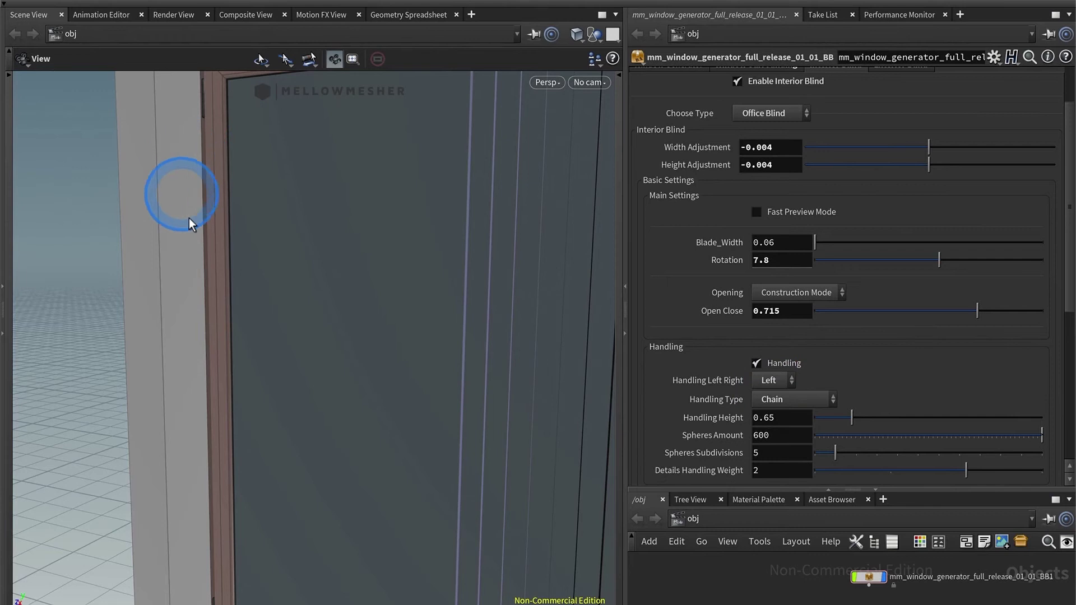
Try the String and Chain handling types one after the other, inspecting the office blind's cord up close
{"action": "left_click", "coordinate": [807, 400]}
{"action": "left_click", "coordinate": [803, 426]}
{"action": "left_click_drag", "start_coordinate": [154, 217], "coordinate": [191, 259]}
{"action": "left_click", "coordinate": [795, 400]}
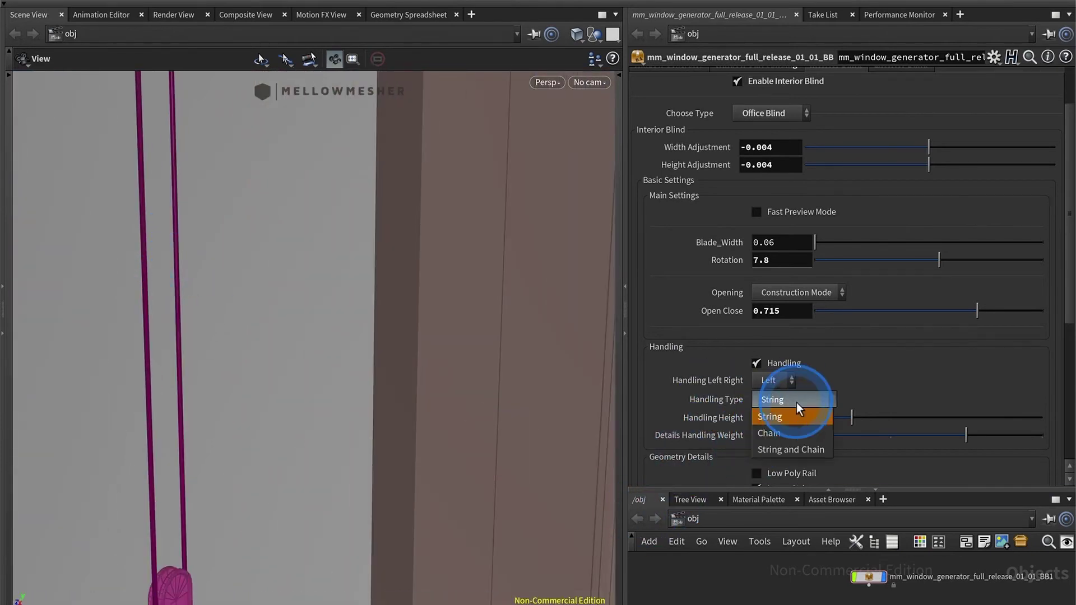
{"action": "left_click", "coordinate": [794, 434]}
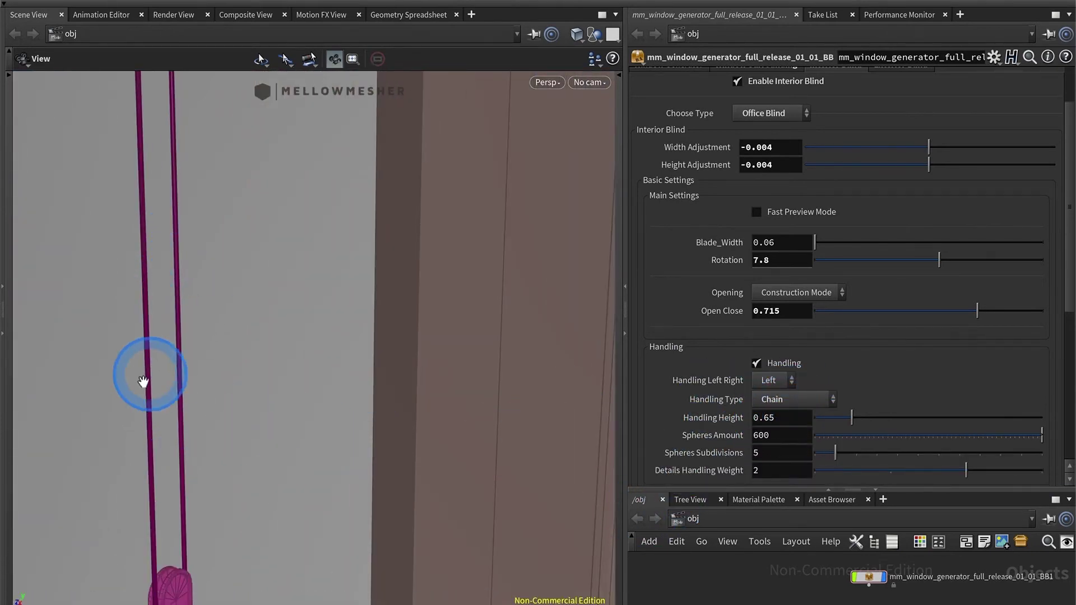
{"action": "left_click", "coordinate": [782, 399]}
{"action": "left_click", "coordinate": [787, 418]}
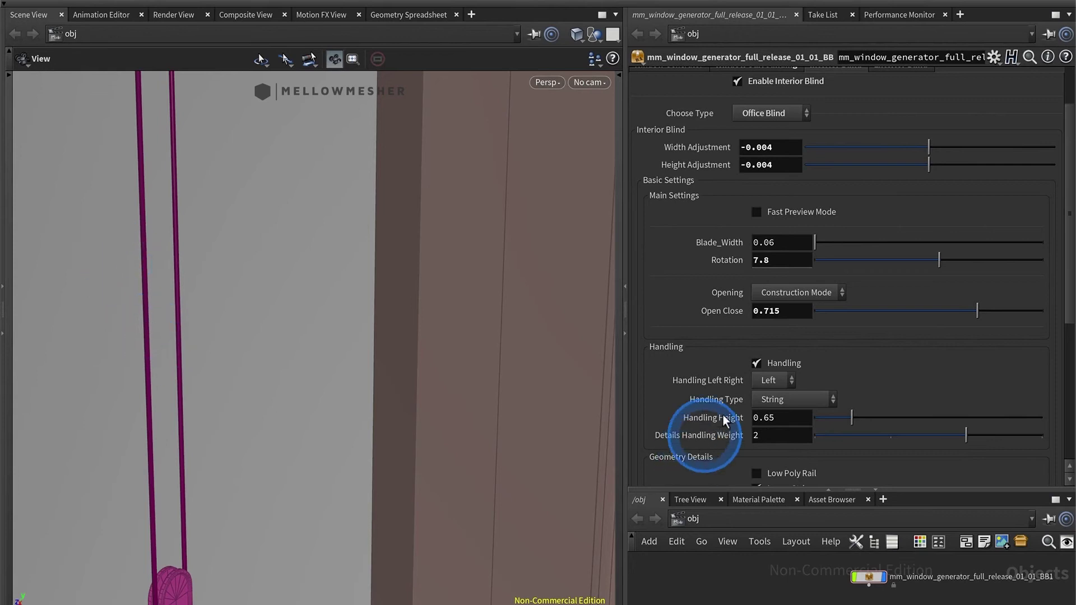
Set the office blind's handling type to String and Chain and view both cords
{"action": "left_click", "coordinate": [771, 399]}
{"action": "left_click", "coordinate": [790, 450]}
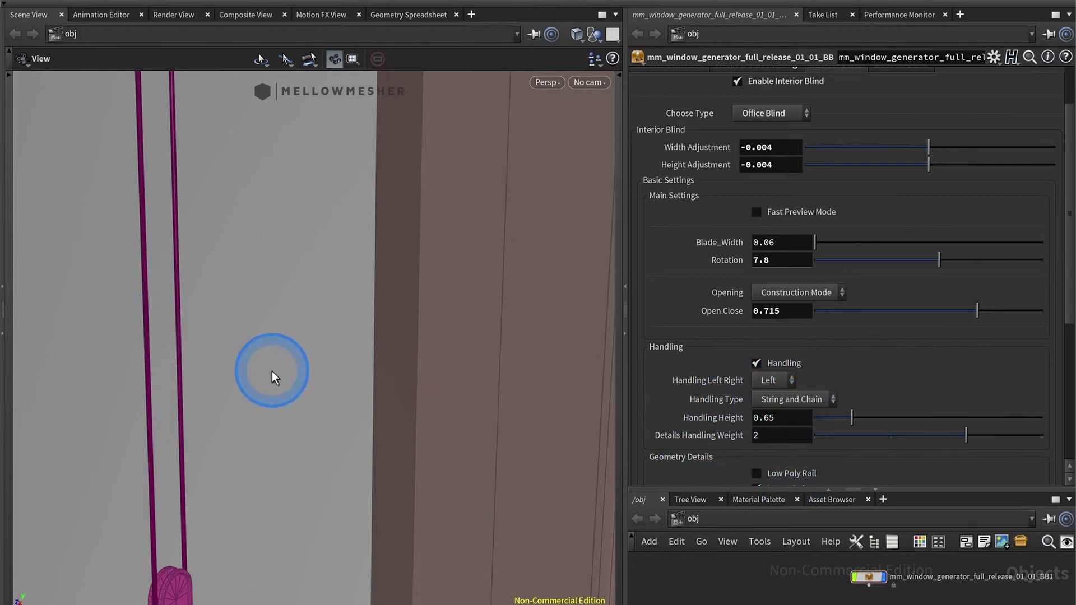
{"action": "scroll", "coordinate": [271, 371], "scroll_direction": "down", "scroll_amount": 10}
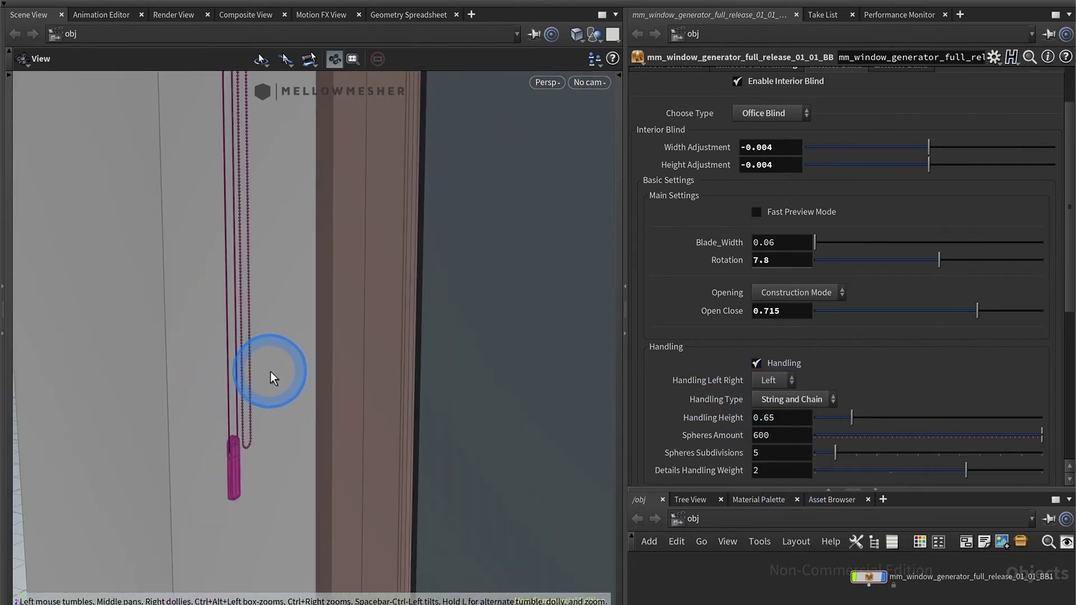
{"action": "left_click_drag", "start_coordinate": [267, 367], "coordinate": [321, 346]}
Set the office blind's handling height to 0.612
{"action": "left_click", "coordinate": [733, 261]}
{"action": "left_click", "coordinate": [869, 418]}
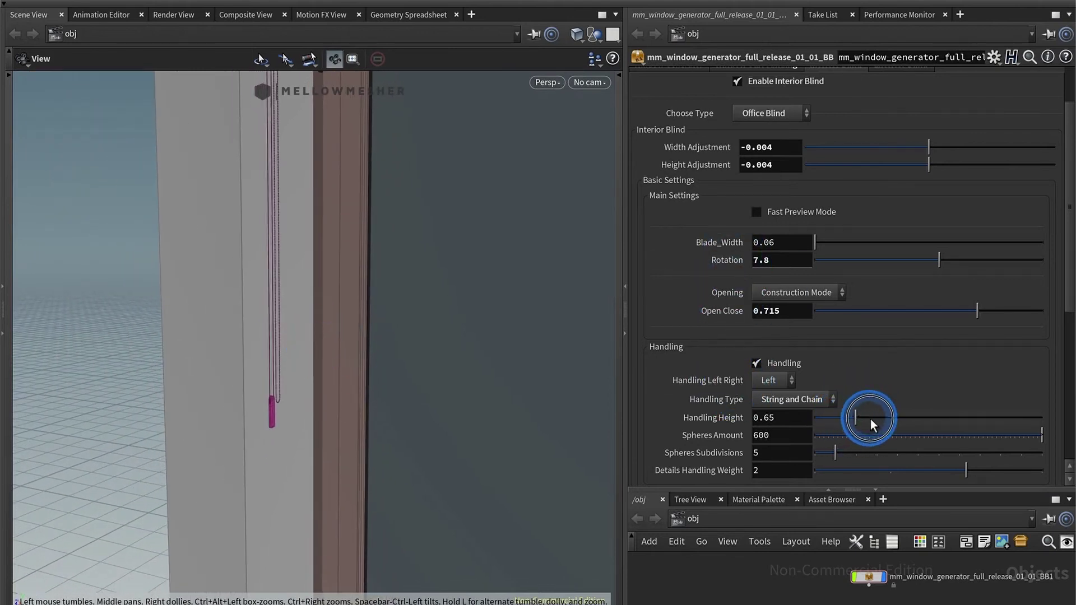
{"action": "left_click_drag", "start_coordinate": [889, 425], "coordinate": [834, 418]}
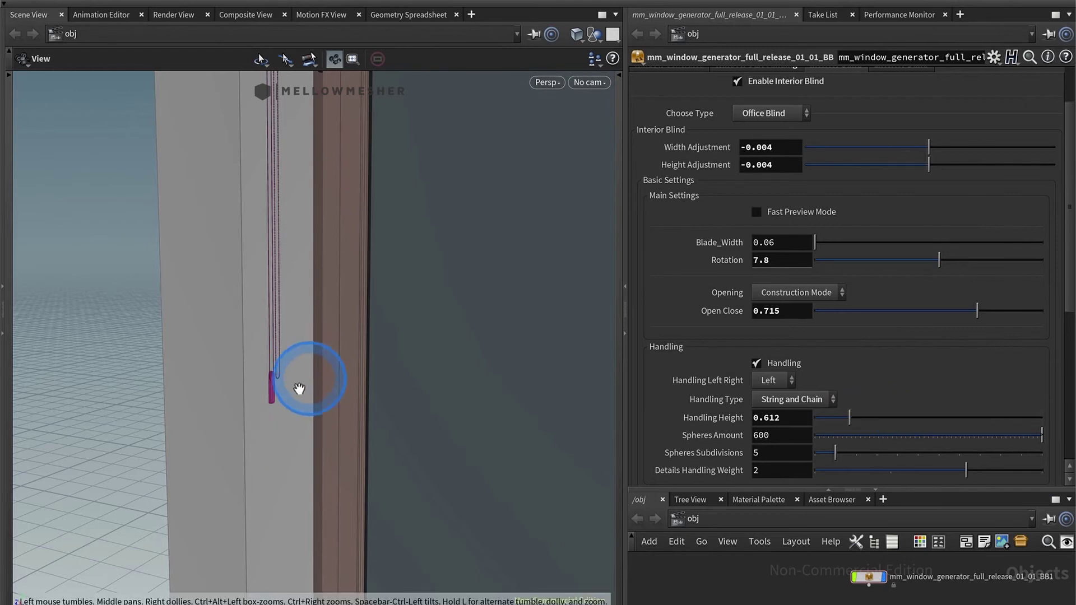
Reduce the handling chain's spheres amount to 422 while viewing the beads up close
{"action": "scroll", "coordinate": [283, 398], "scroll_direction": "up", "scroll_amount": 10}
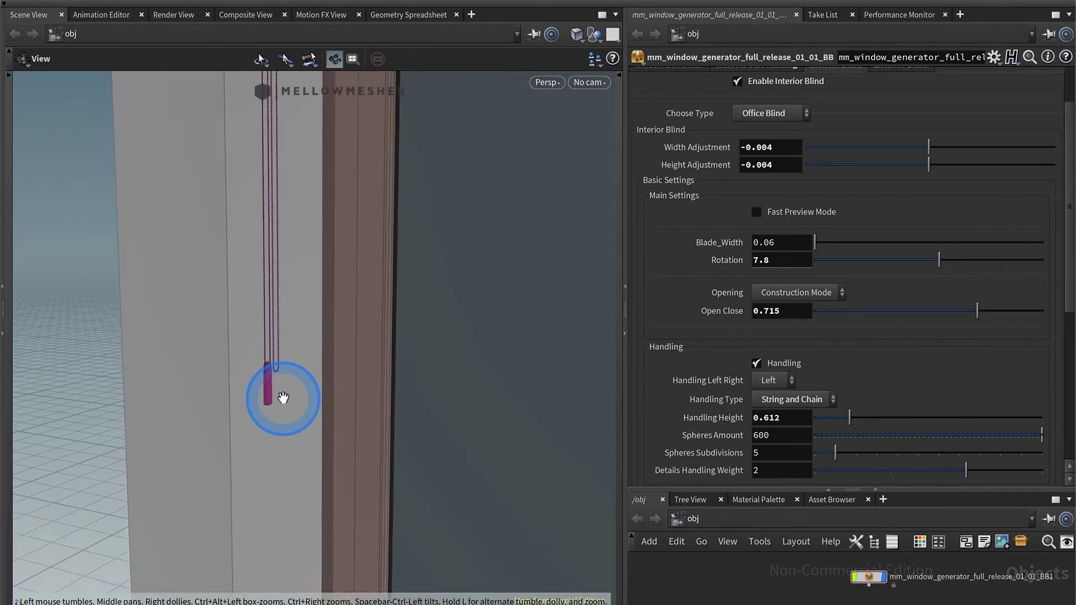
{"action": "scroll", "coordinate": [256, 320], "scroll_direction": "up", "scroll_amount": 8}
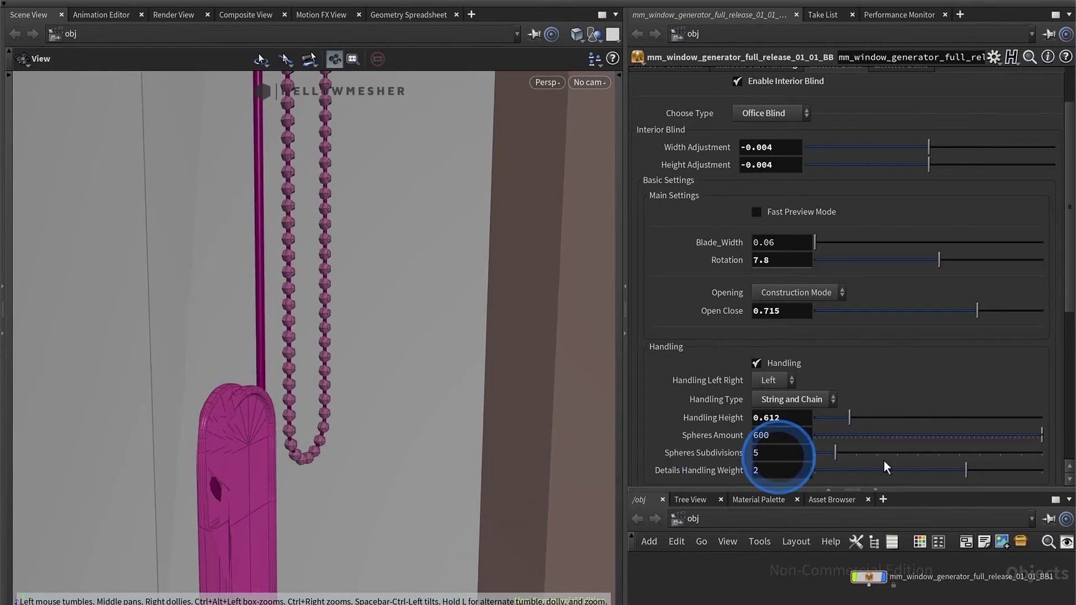
{"action": "left_click", "coordinate": [1007, 434]}
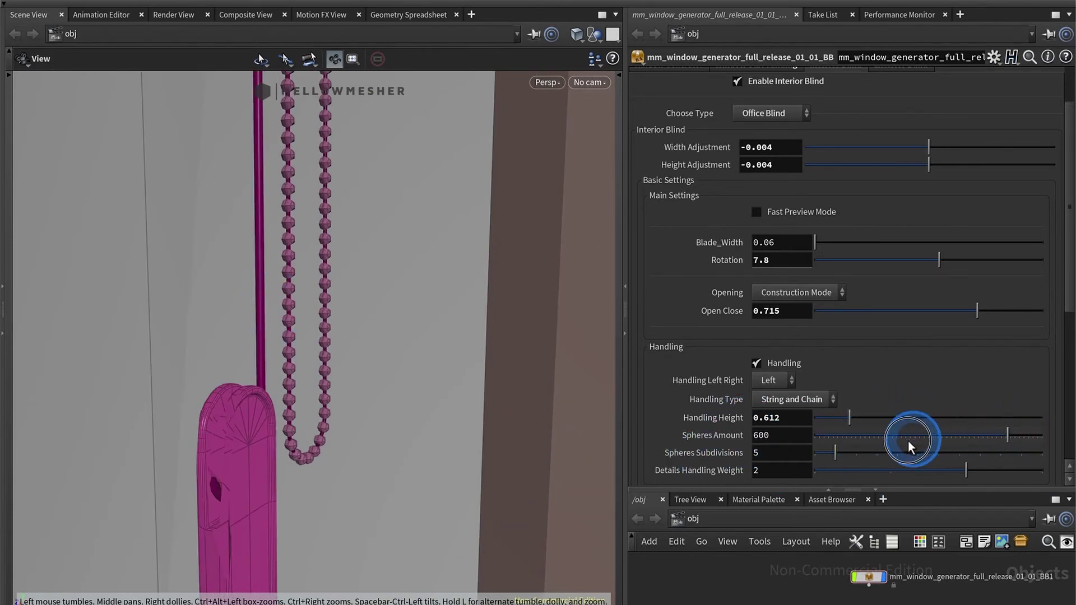
{"action": "left_click", "coordinate": [875, 433]}
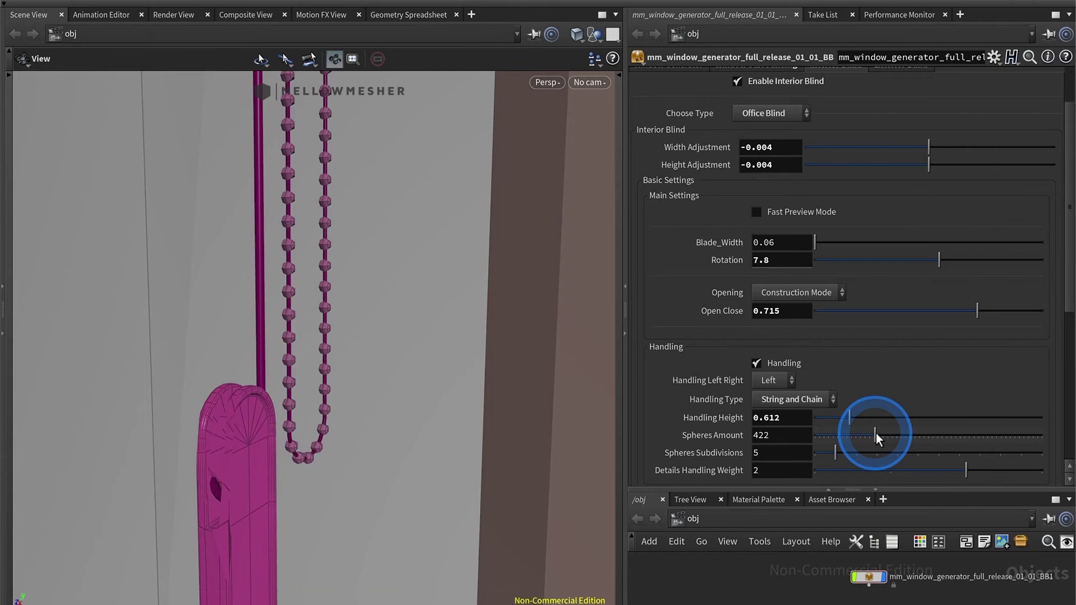
Set the office blind's handling chain to a spheres amount of 463 and spheres subdivisions of 9
{"action": "left_click_drag", "start_coordinate": [876, 433], "coordinate": [1027, 436]}
{"action": "left_click_drag", "start_coordinate": [853, 454], "coordinate": [1014, 451]}
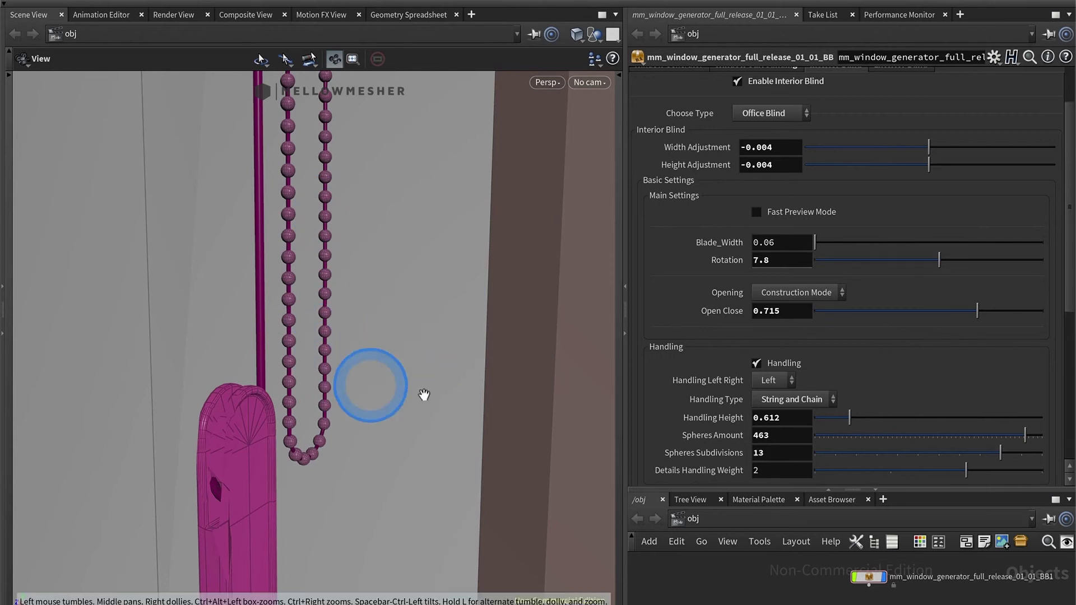
{"action": "left_click_drag", "start_coordinate": [964, 451], "coordinate": [902, 455]}
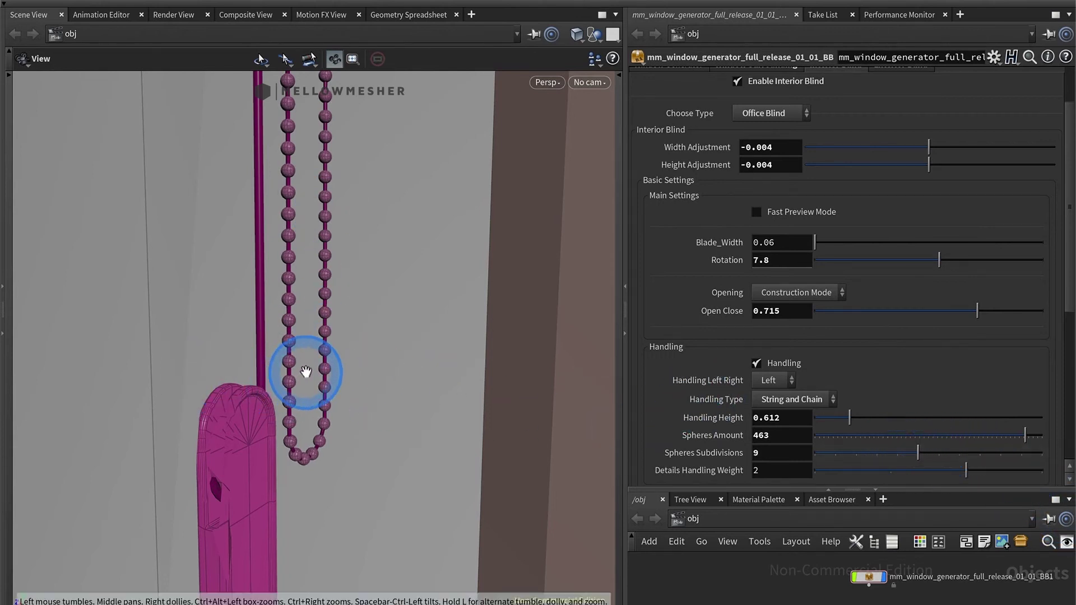
{"action": "scroll", "coordinate": [305, 371], "scroll_direction": "down", "scroll_amount": 10}
{"action": "left_click_drag", "start_coordinate": [370, 382], "coordinate": [292, 325]}
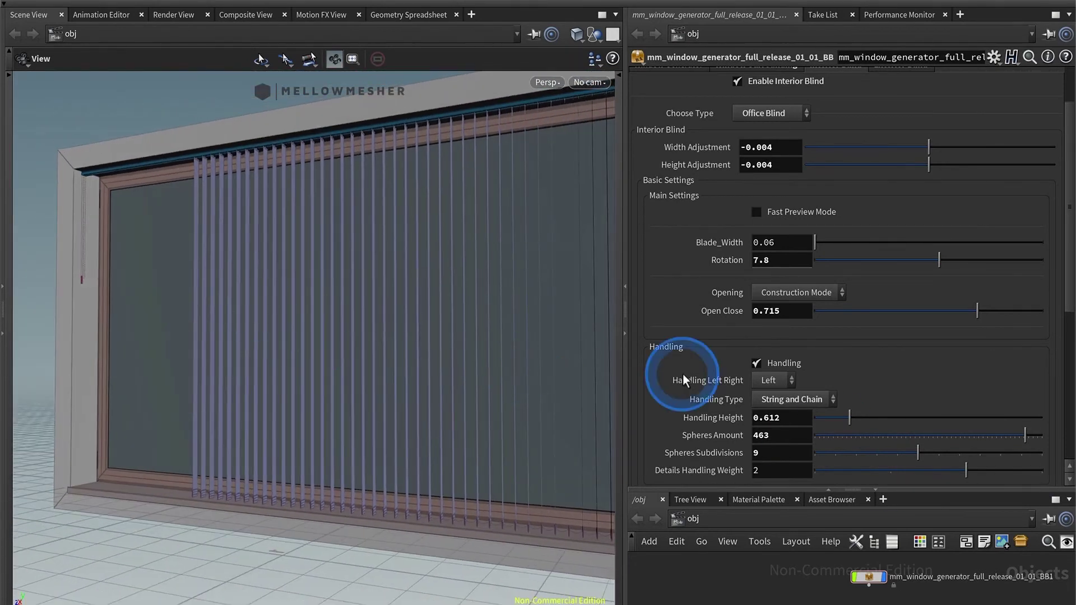
Try the Low Poly Rail option on the office blind's upper rail and switch it off again
{"action": "scroll", "coordinate": [685, 373], "scroll_direction": "down", "scroll_amount": 6}
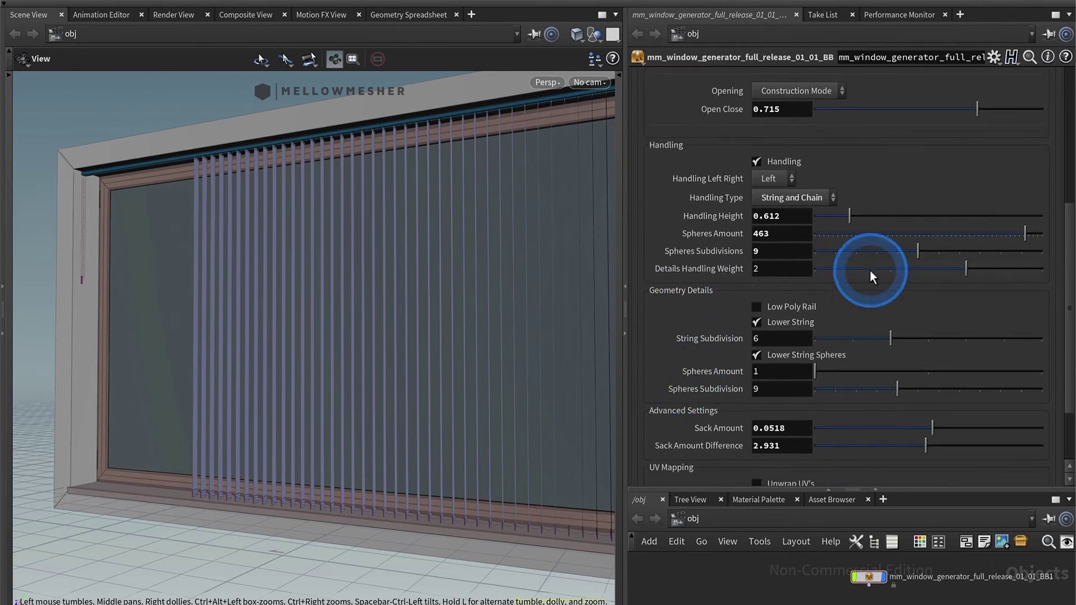
{"action": "left_click", "coordinate": [756, 307]}
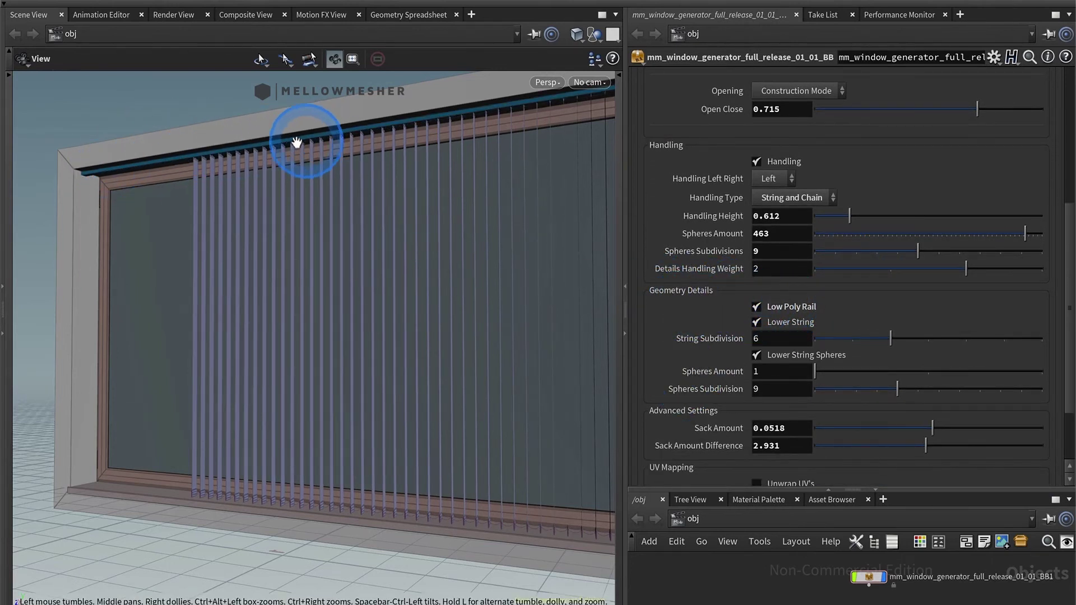
{"action": "left_click", "coordinate": [790, 305]}
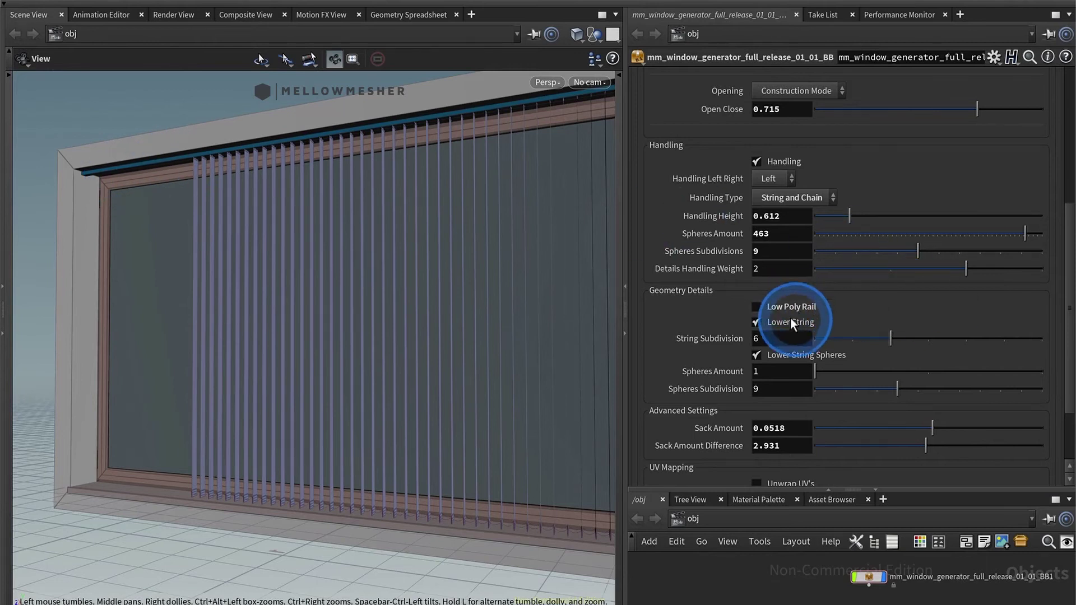
Switch the office blind's Lower String and Lower String Spheres off and back on while viewing the slats' lower ends up close
{"action": "mouse_move", "coordinate": [375, 503]}
{"action": "left_mouse_down"}
{"action": "mouse_move", "coordinate": [359, 497]}
{"action": "mouse_move", "coordinate": [363, 507]}
{"action": "left_mouse_up"}
{"action": "right_click_drag", "start_coordinate": [367, 513], "coordinate": [441, 534]}
{"action": "middle_click_drag", "start_coordinate": [440, 534], "coordinate": [373, 426]}
{"action": "right_click_drag", "start_coordinate": [373, 425], "coordinate": [477, 398]}
{"action": "left_click", "coordinate": [755, 322]}
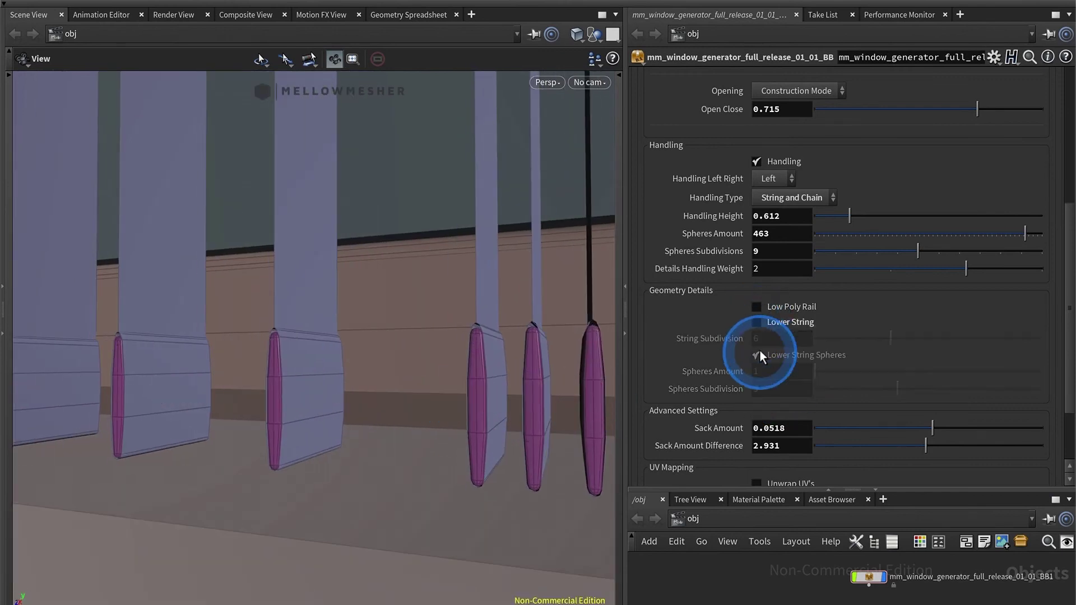
{"action": "left_click", "coordinate": [755, 322]}
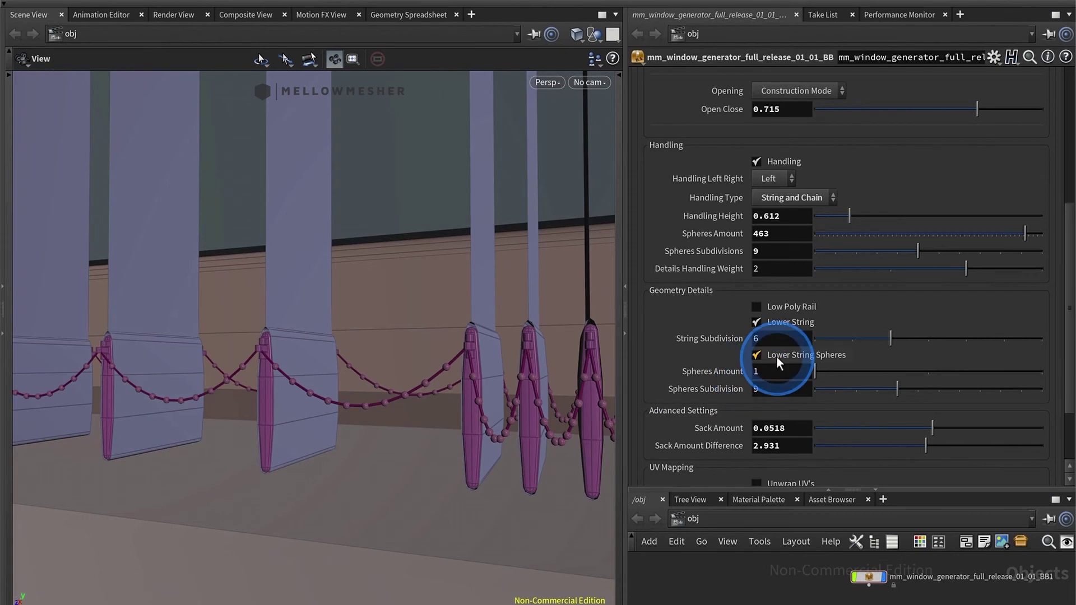
{"action": "left_click", "coordinate": [754, 355]}
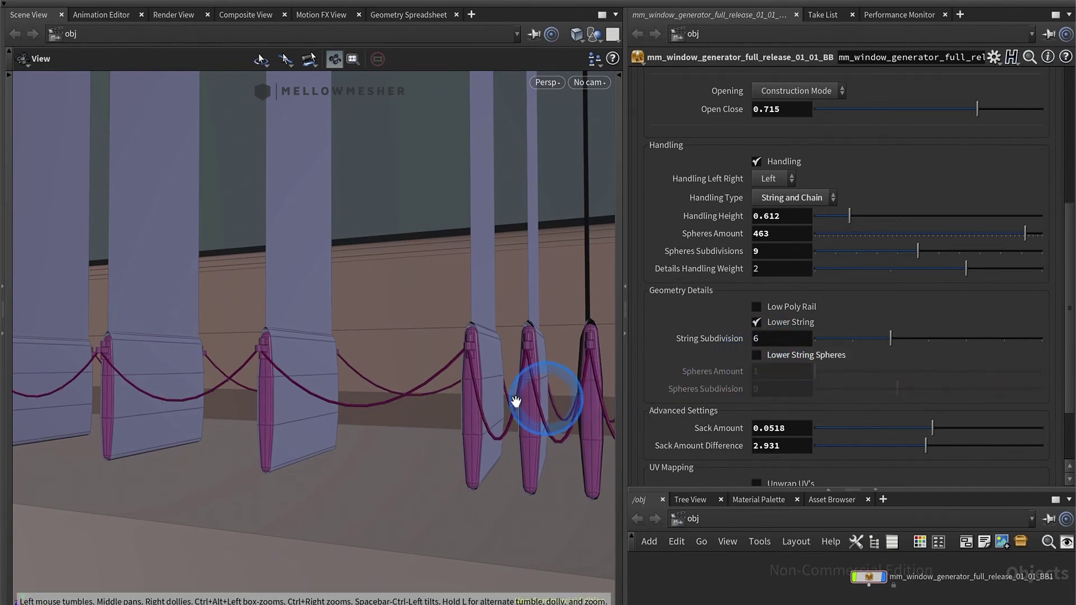
{"action": "left_click", "coordinate": [758, 354]}
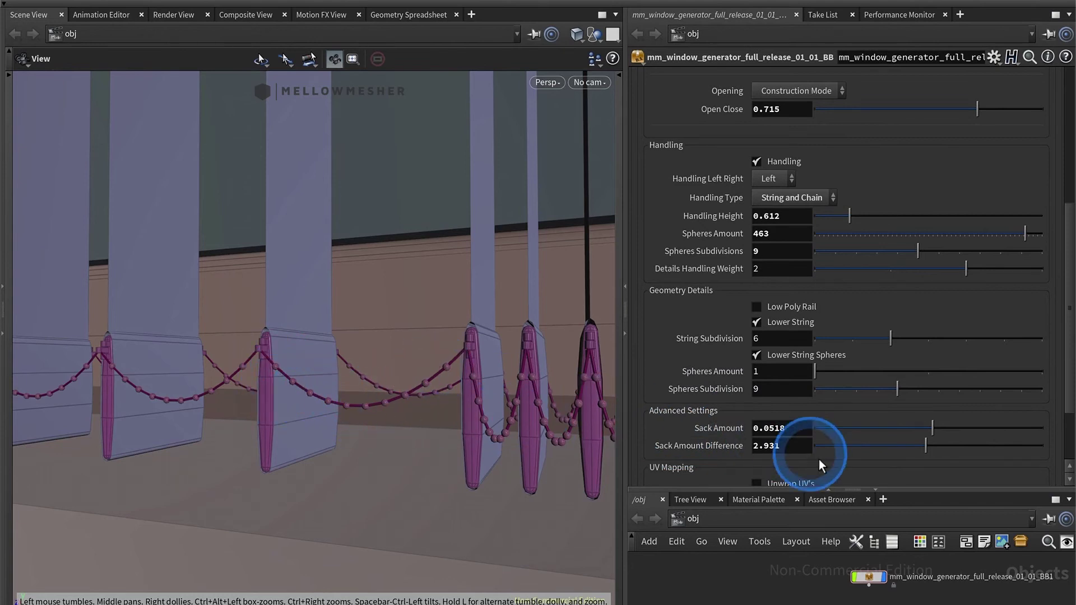
Set the lower strings' sack amount to 0.0696 and sack amount difference to 4.332
{"action": "left_click_drag", "start_coordinate": [926, 440], "coordinate": [842, 428]}
{"action": "left_click_drag", "start_coordinate": [930, 425], "coordinate": [980, 426]}
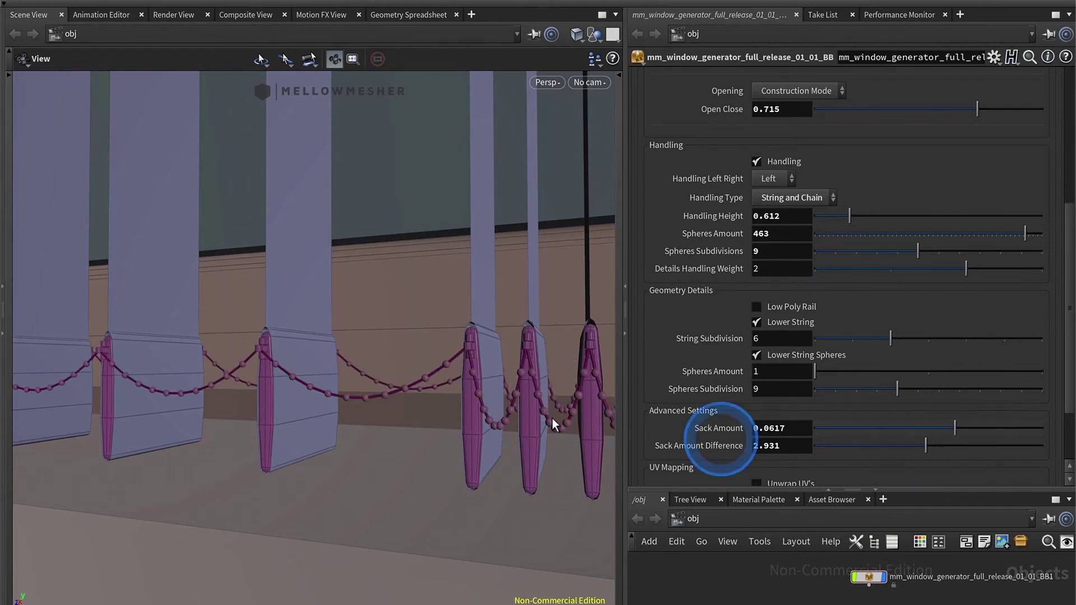
{"action": "left_click_drag", "start_coordinate": [863, 445], "coordinate": [903, 447]}
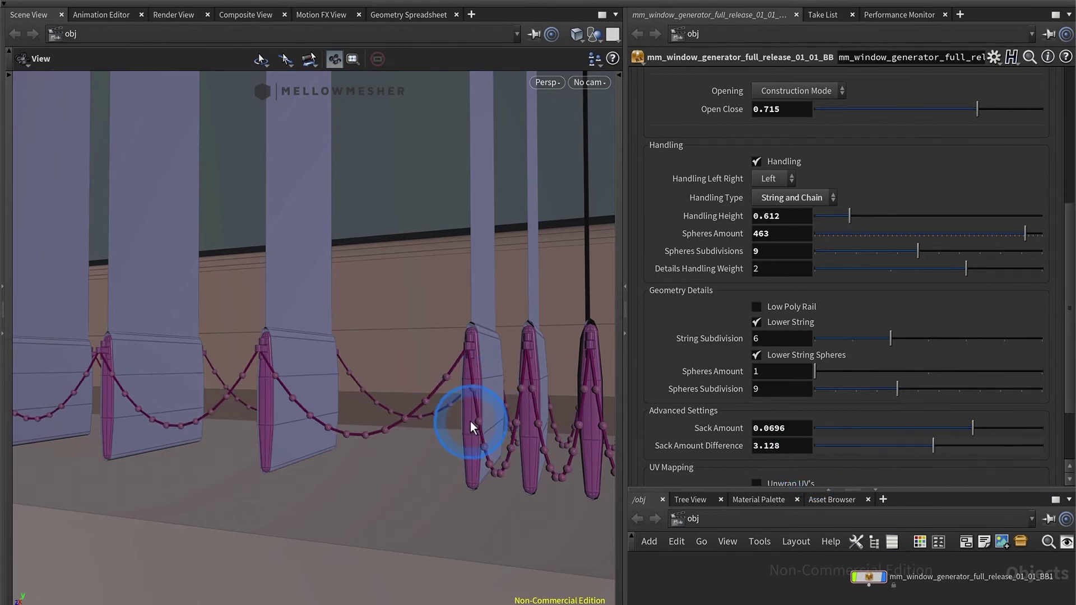
{"action": "left_click", "coordinate": [979, 445]}
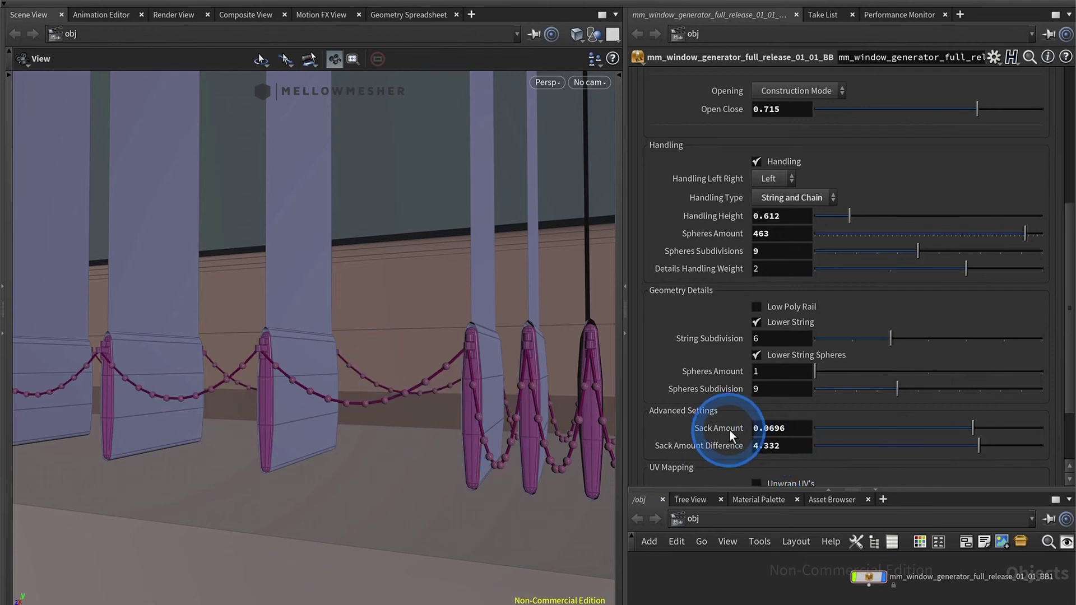
Enable Unwrap UV's for the office blind
{"action": "scroll", "coordinate": [729, 430], "scroll_direction": "down", "scroll_amount": 3}
{"action": "left_click", "coordinate": [757, 430]}
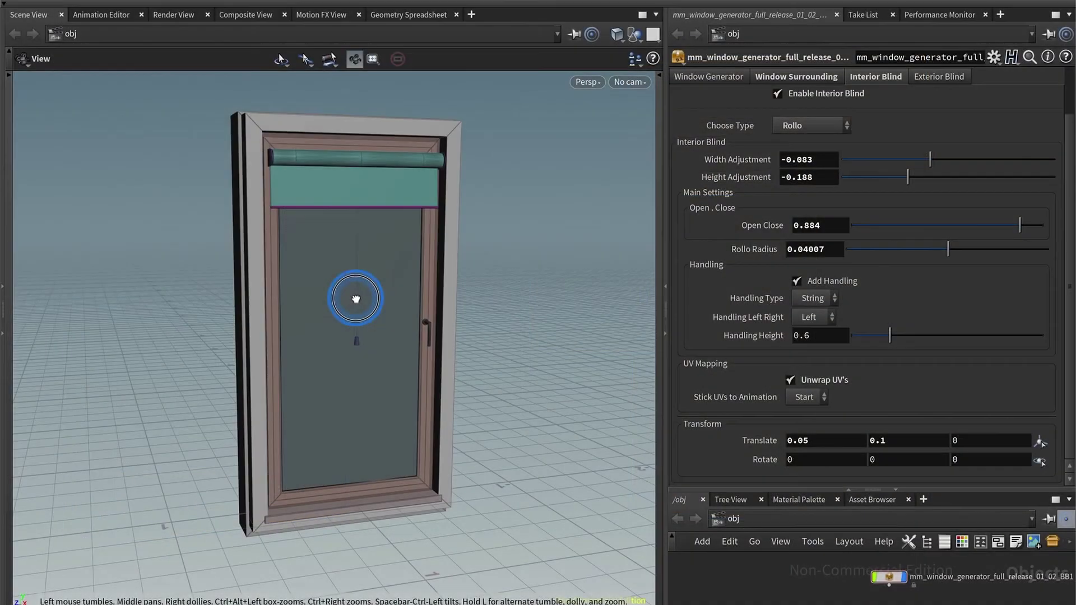
Set the rollo's width adjustment to -0.167, height adjustment to -0.146 and Open Close to 0.574
{"action": "mouse_move", "coordinate": [355, 298]}
{"action": "left_mouse_down"}
{"action": "mouse_move", "coordinate": [339, 298]}
{"action": "mouse_move", "coordinate": [350, 295]}
{"action": "left_mouse_up"}
{"action": "mouse_move", "coordinate": [916, 171]}
{"action": "left_mouse_down"}
{"action": "mouse_move", "coordinate": [929, 164]}
{"action": "mouse_move", "coordinate": [902, 172]}
{"action": "mouse_move", "coordinate": [916, 173]}
{"action": "left_mouse_up"}
{"action": "mouse_move", "coordinate": [940, 220]}
{"action": "left_mouse_down"}
{"action": "mouse_move", "coordinate": [885, 231]}
{"action": "mouse_move", "coordinate": [960, 224]}
{"action": "left_mouse_up"}
{"action": "left_click_drag", "start_coordinate": [280, 233], "coordinate": [314, 241]}
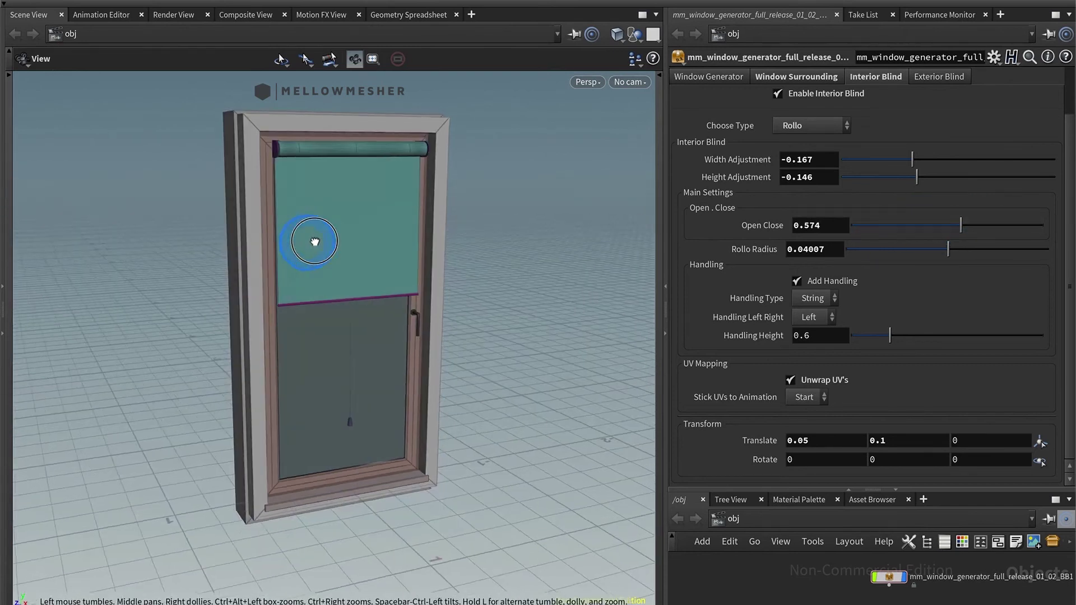
Reduce the rollo radius to 0.03437 and view the whole window
{"action": "right_click_drag", "start_coordinate": [261, 170], "coordinate": [381, 145]}
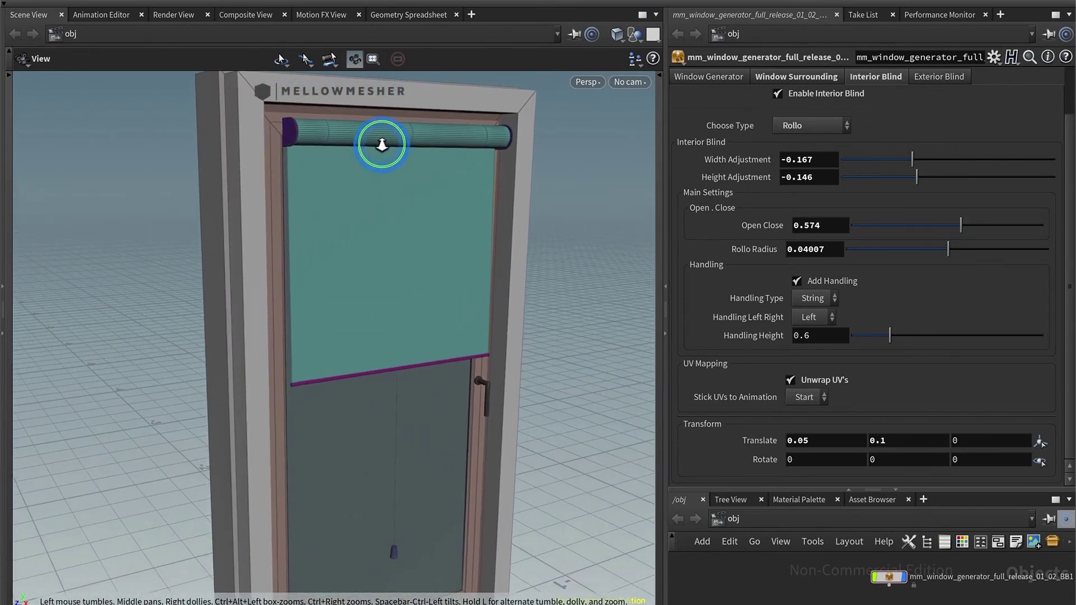
{"action": "left_click_drag", "start_coordinate": [951, 249], "coordinate": [887, 251]}
{"action": "left_click_drag", "start_coordinate": [358, 359], "coordinate": [360, 325]}
{"action": "right_click_drag", "start_coordinate": [361, 325], "coordinate": [367, 390]}
{"action": "middle_click_drag", "start_coordinate": [367, 389], "coordinate": [371, 350]}
{"action": "left_click", "coordinate": [876, 399]}
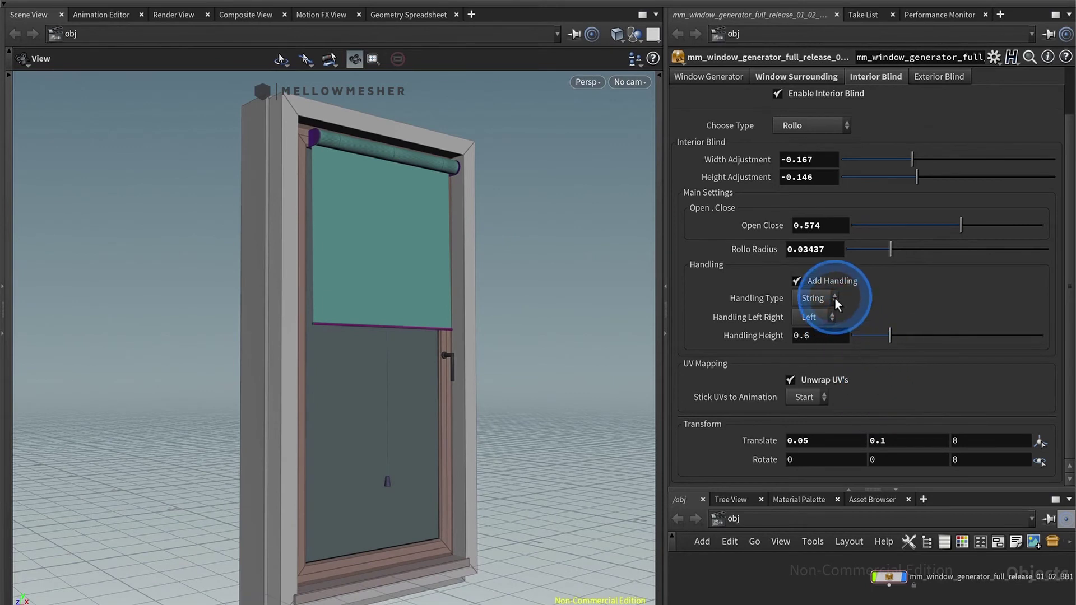
Try the rollo without handling and with the Chain handling type, returning to String
{"action": "left_click", "coordinate": [825, 284]}
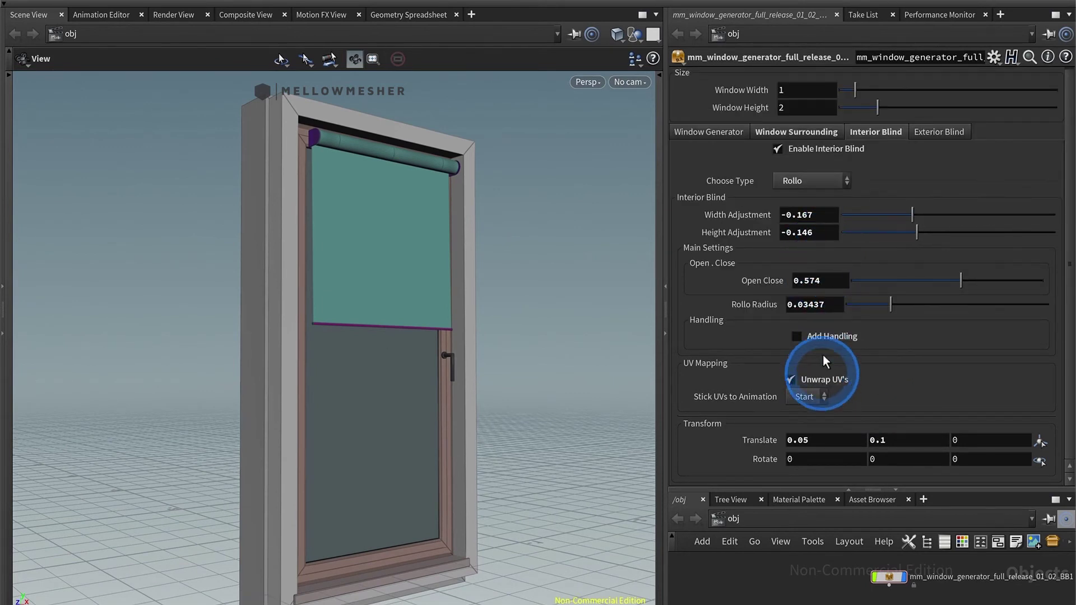
{"action": "left_click", "coordinate": [821, 336]}
{"action": "left_click", "coordinate": [821, 299]}
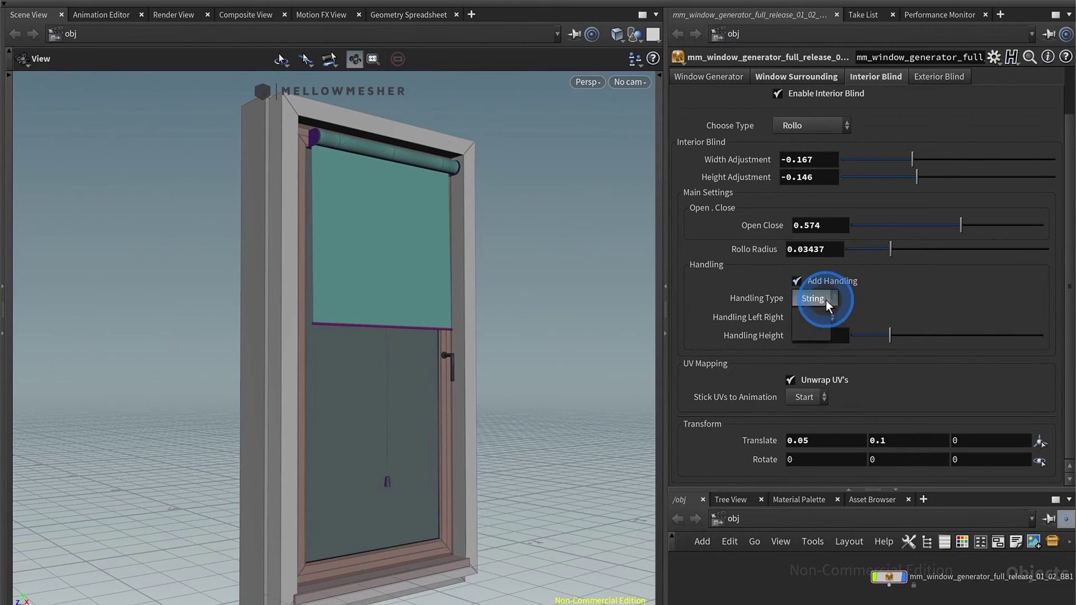
{"action": "left_click", "coordinate": [811, 332]}
{"action": "left_click", "coordinate": [887, 294]}
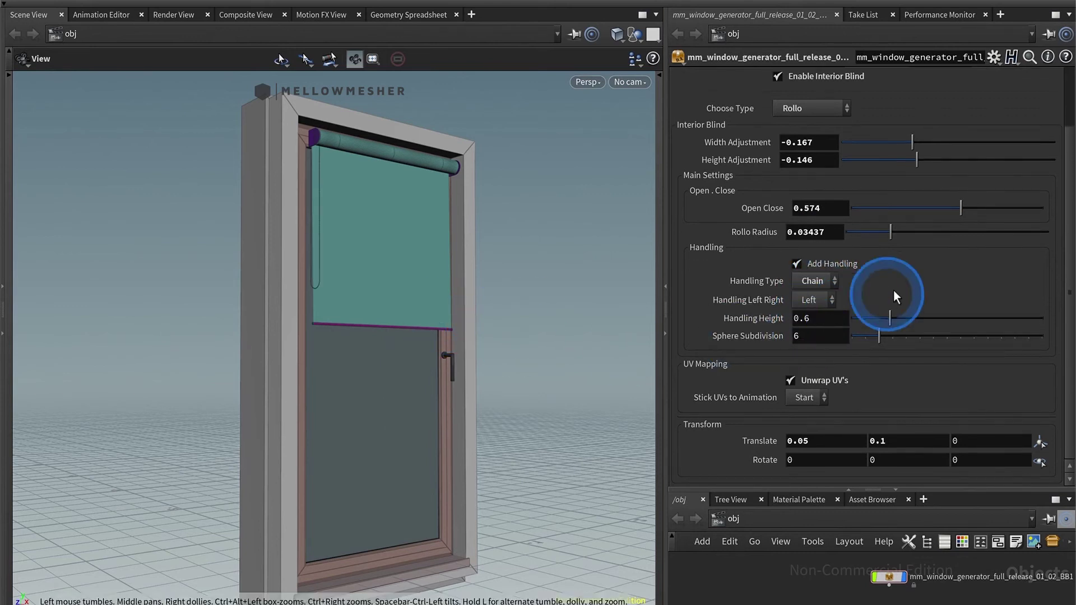
{"action": "left_click", "coordinate": [814, 282]}
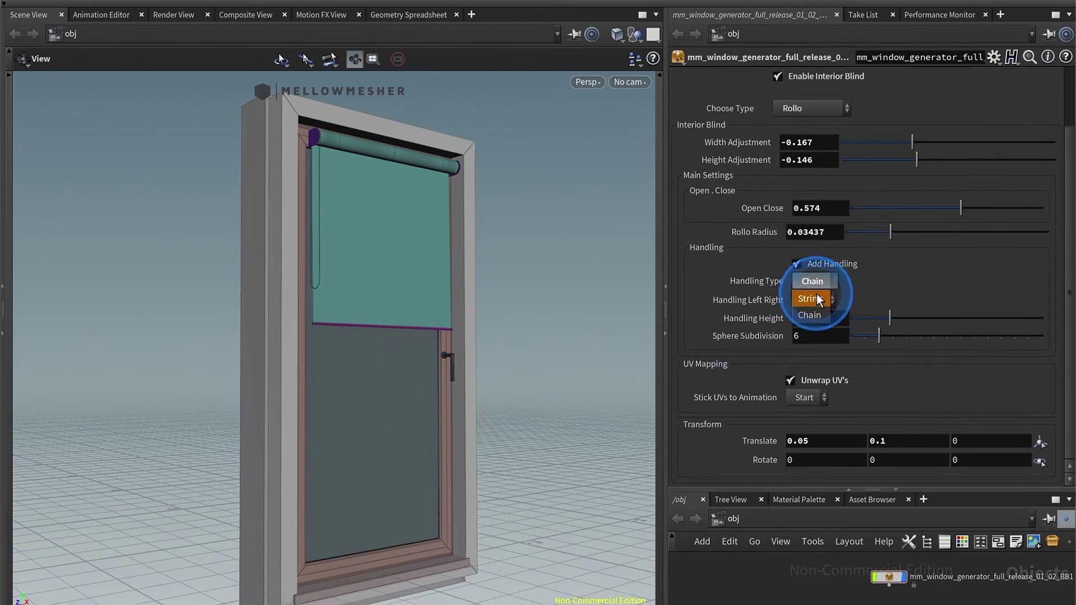
{"action": "left_click", "coordinate": [816, 293]}
Set the rollo's handling height to 0.365 and its handling type to Chain
{"action": "mouse_move", "coordinate": [886, 337]}
{"action": "left_mouse_down"}
{"action": "mouse_move", "coordinate": [923, 334]}
{"action": "mouse_move", "coordinate": [838, 350]}
{"action": "mouse_move", "coordinate": [875, 344]}
{"action": "left_mouse_up"}
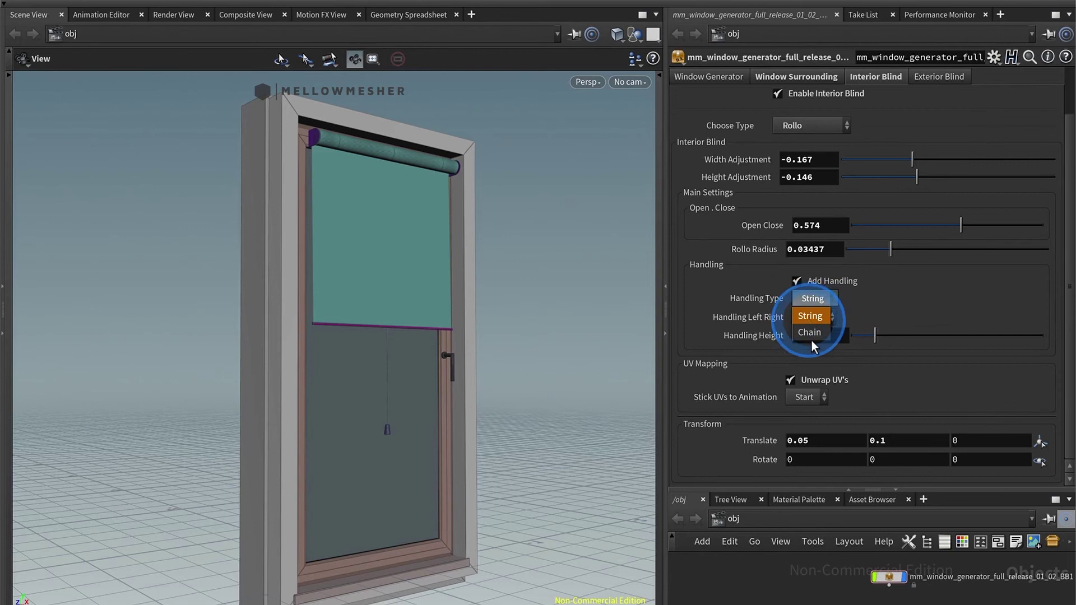
{"action": "left_click", "coordinate": [820, 332]}
Try placing the rollo's handling chain on the Right side and return it to Left
{"action": "left_click", "coordinate": [824, 303]}
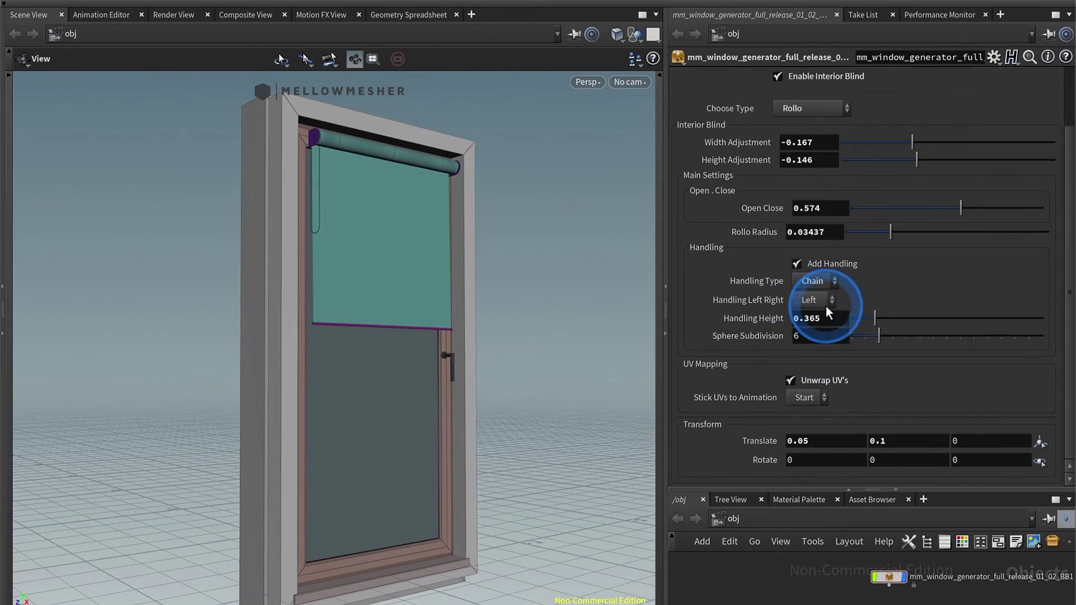
{"action": "left_click", "coordinate": [815, 334]}
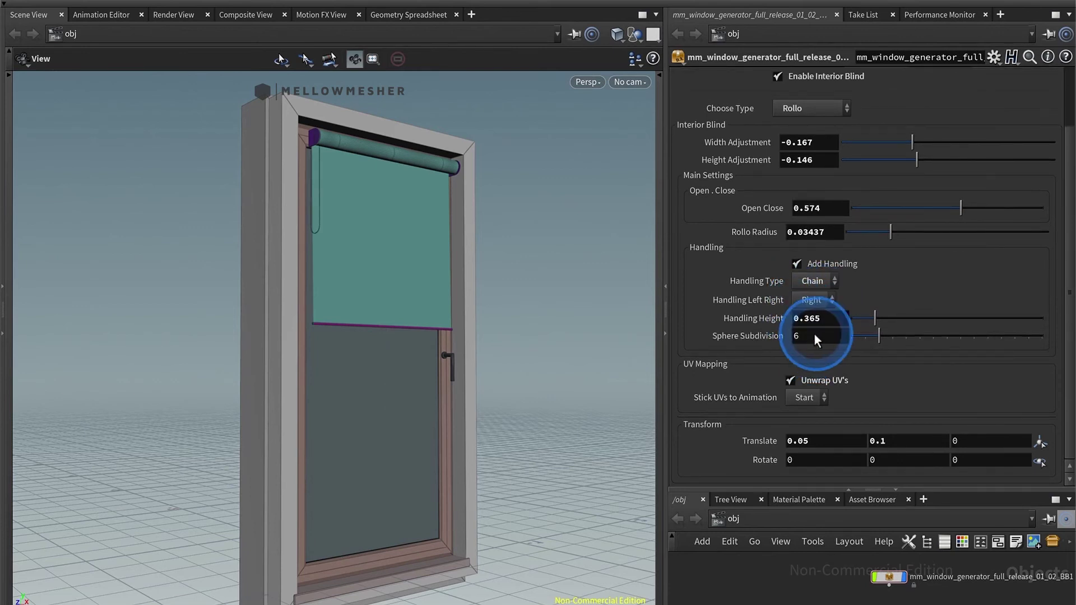
{"action": "left_click", "coordinate": [804, 293]}
{"action": "left_click", "coordinate": [804, 312]}
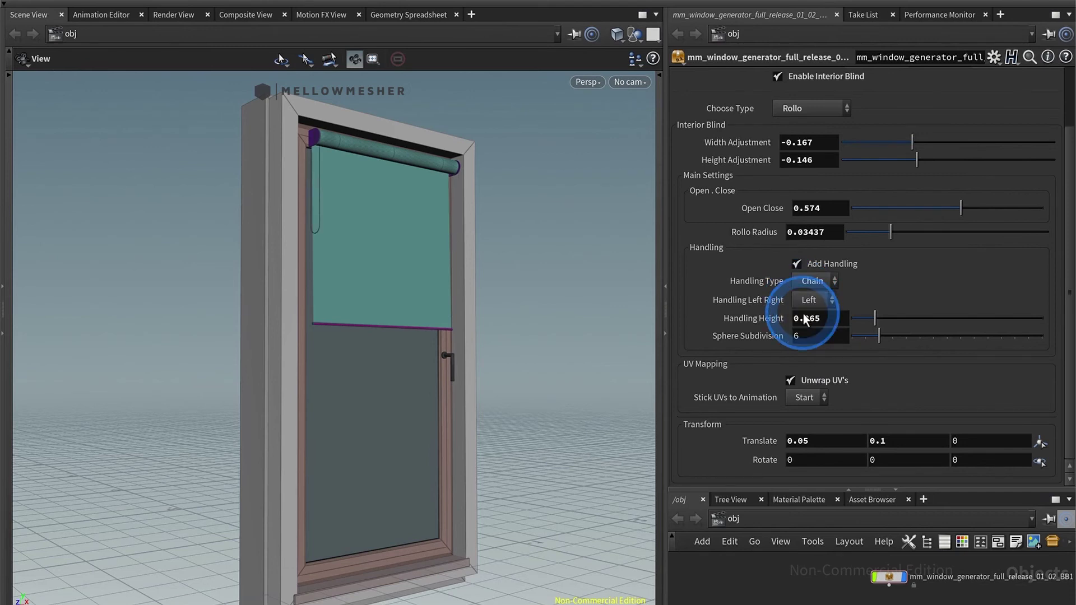
Try higher sphere subdivisions on the rollo's chain while viewing the beads up close, and set the value to 4
{"action": "scroll", "coordinate": [328, 214], "scroll_direction": "up", "scroll_amount": 5}
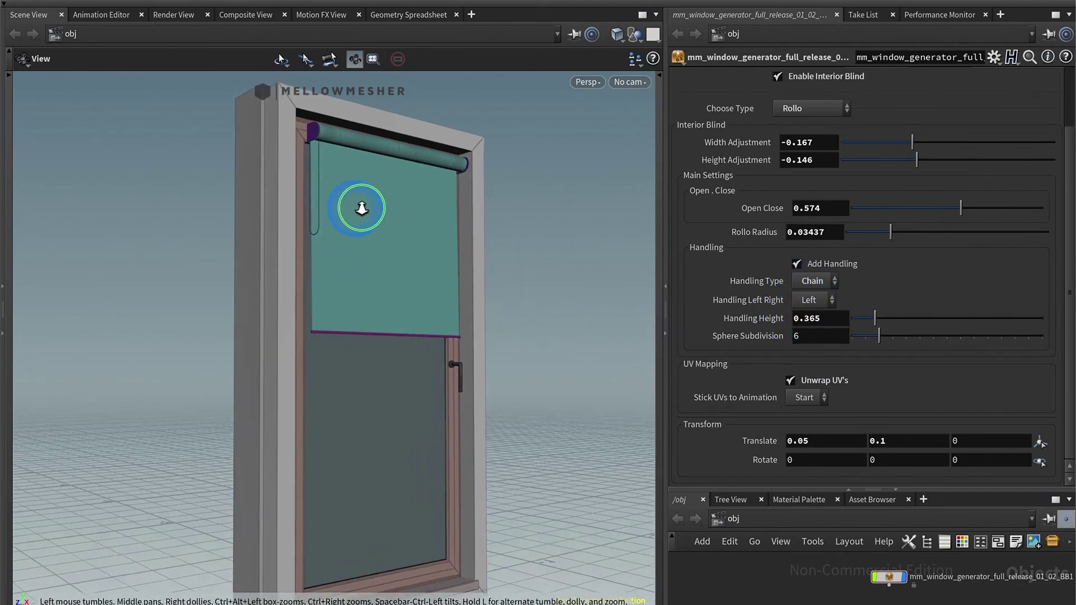
{"action": "scroll", "coordinate": [312, 255], "scroll_direction": "up", "scroll_amount": 10}
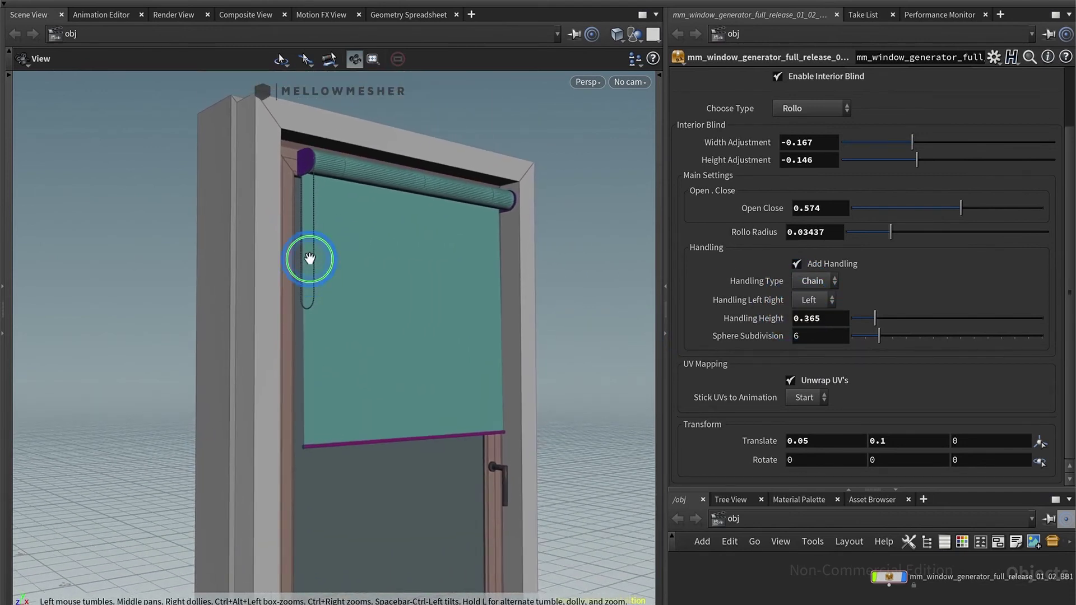
{"action": "scroll", "coordinate": [597, 175], "scroll_direction": "up", "scroll_amount": 3}
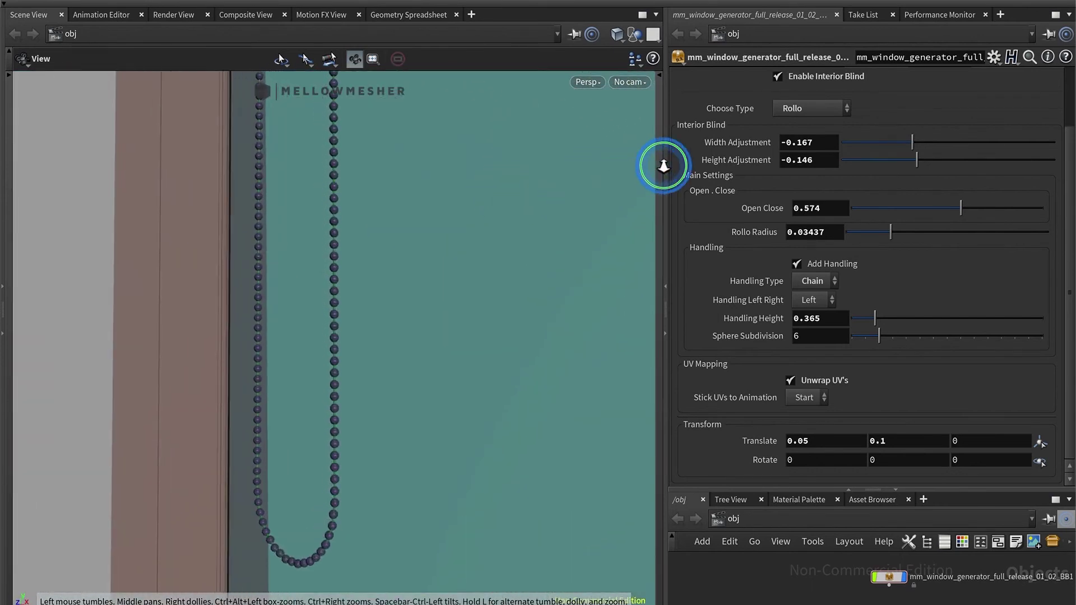
{"action": "left_click_drag", "start_coordinate": [886, 342], "coordinate": [947, 332]}
{"action": "left_click_drag", "start_coordinate": [1031, 330], "coordinate": [1030, 331]}
{"action": "left_click_drag", "start_coordinate": [371, 334], "coordinate": [406, 330]}
{"action": "left_click_drag", "start_coordinate": [903, 335], "coordinate": [852, 338]}
{"action": "left_click_drag", "start_coordinate": [469, 290], "coordinate": [477, 228]}
{"action": "right_click_drag", "start_coordinate": [478, 228], "coordinate": [494, 451]}
{"action": "middle_click_drag", "start_coordinate": [494, 451], "coordinate": [377, 408]}
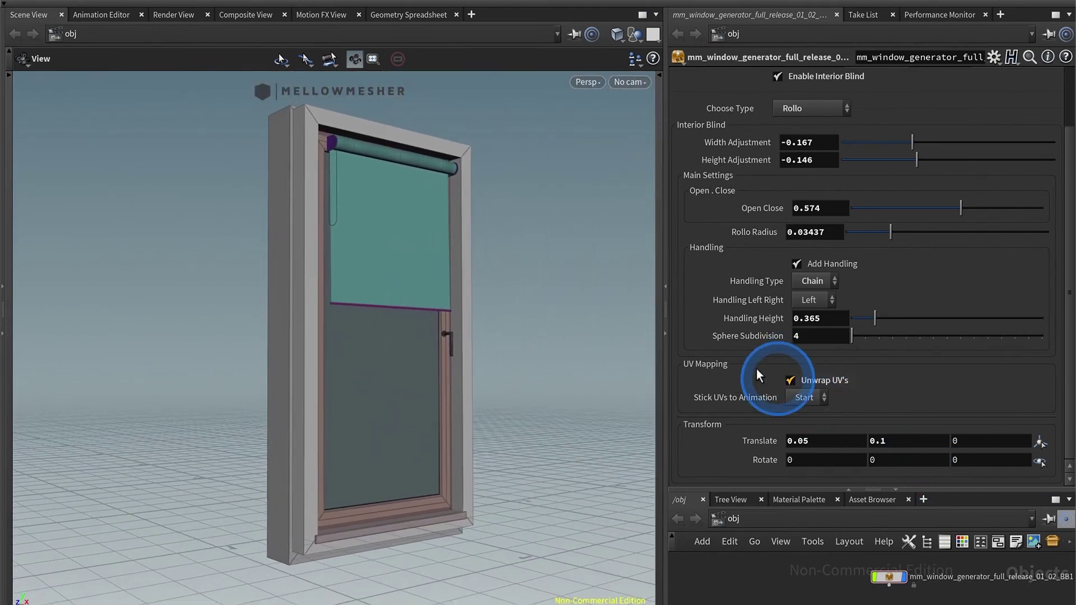
Toggle the rollo's Unwrap UV's off and on and view the Stick UVs to Animation options, keeping Start
{"action": "left_click", "coordinate": [790, 381]}
{"action": "left_click", "coordinate": [789, 381]}
{"action": "left_click", "coordinate": [796, 399]}
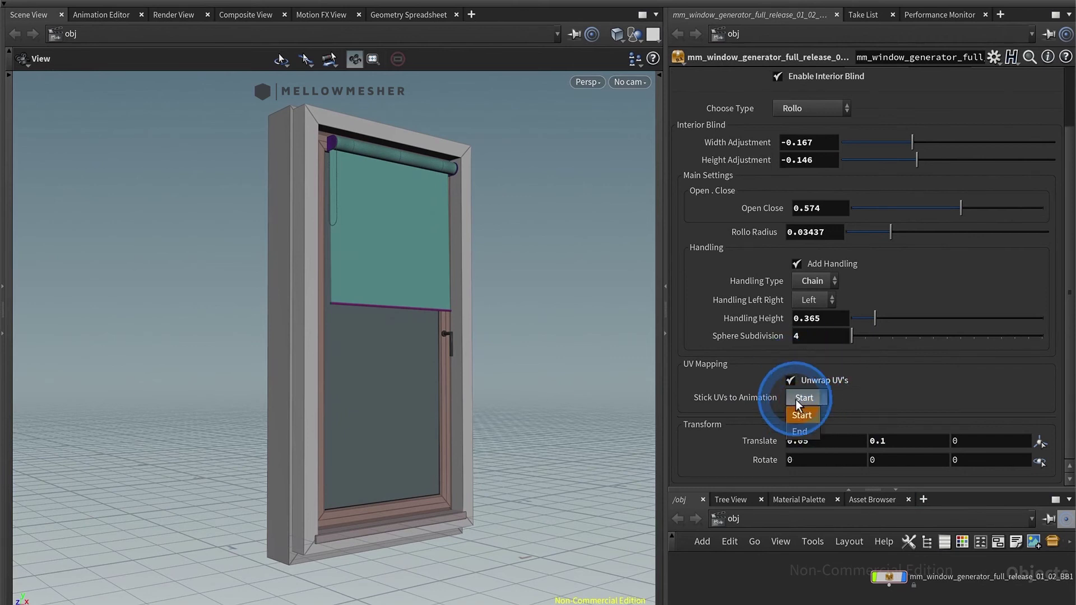
{"action": "left_click", "coordinate": [855, 388]}
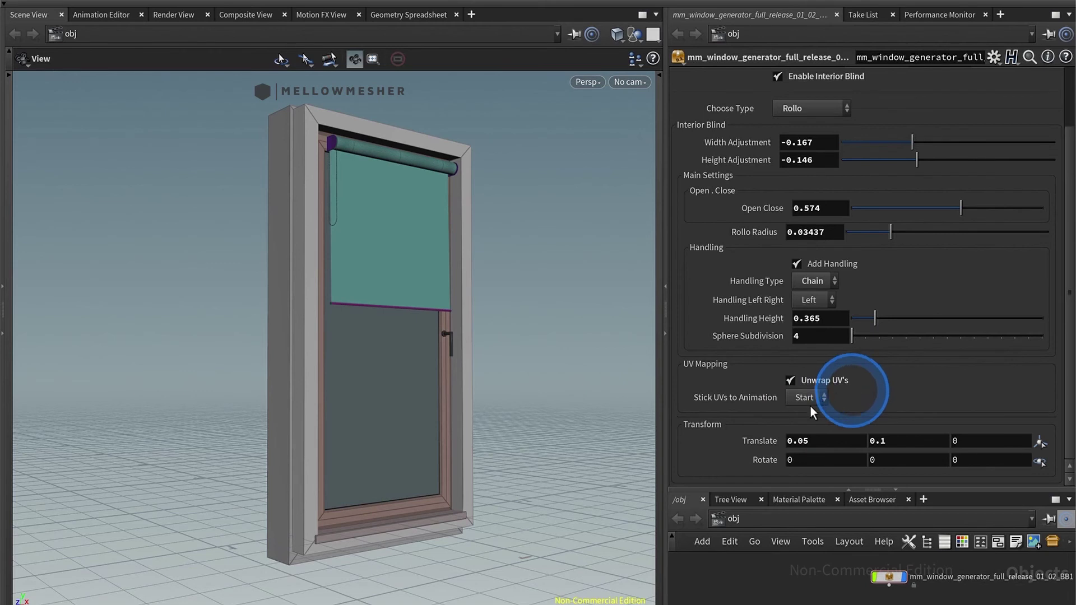
Try a Translate X of 1 on the rollo and set its Translate X to 0
{"action": "left_click_drag", "start_coordinate": [378, 336], "coordinate": [377, 314]}
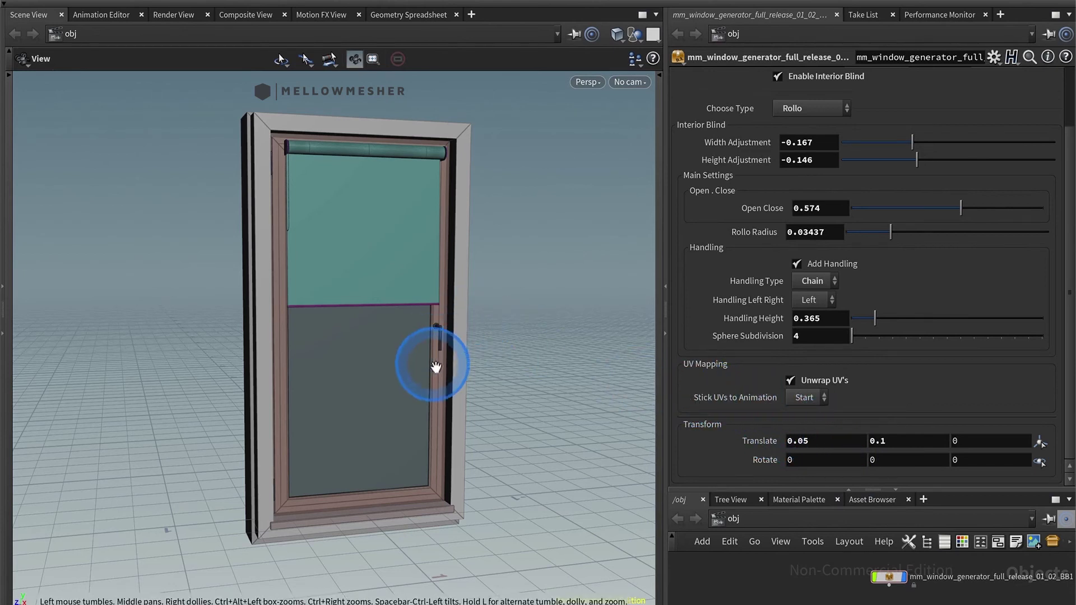
{"action": "mouse_move", "coordinate": [382, 302]}
{"action": "left_mouse_down"}
{"action": "mouse_move", "coordinate": [348, 301]}
{"action": "mouse_move", "coordinate": [399, 298]}
{"action": "left_mouse_up"}
{"action": "left_click_drag", "start_coordinate": [828, 441], "coordinate": [771, 458]}
{"action": "type", "text": "1"}
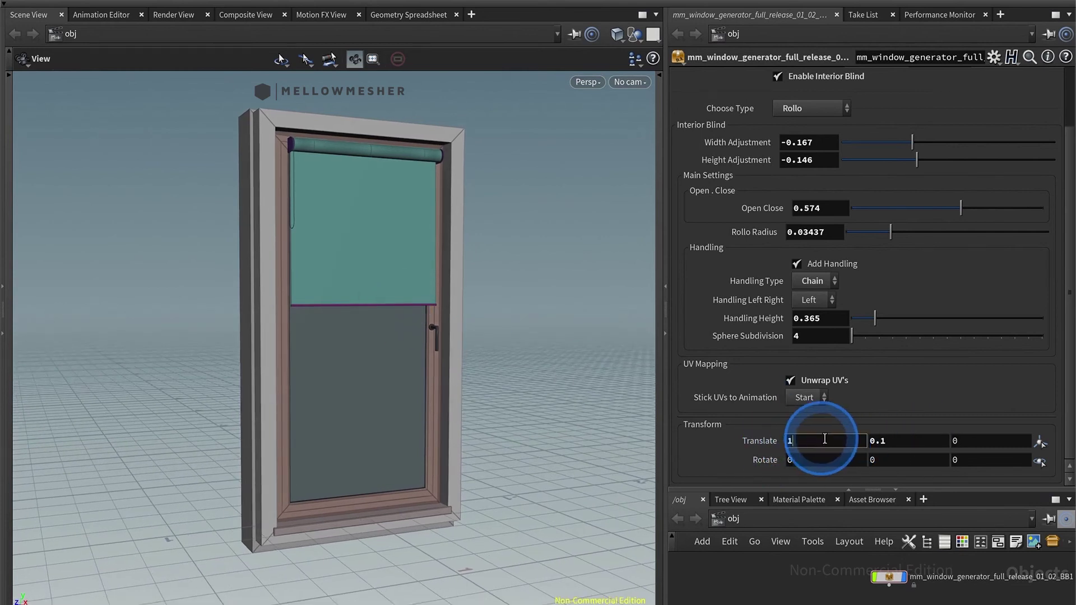
{"action": "left_click", "coordinate": [740, 399]}
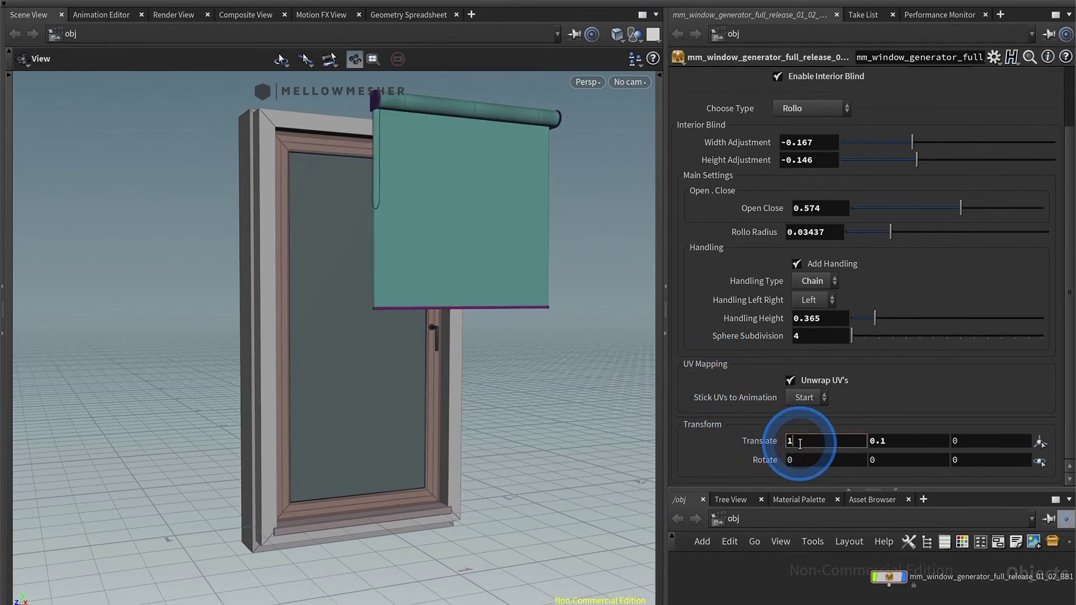
{"action": "type", "text": "0"}
{"action": "left_click", "coordinate": [779, 460]}
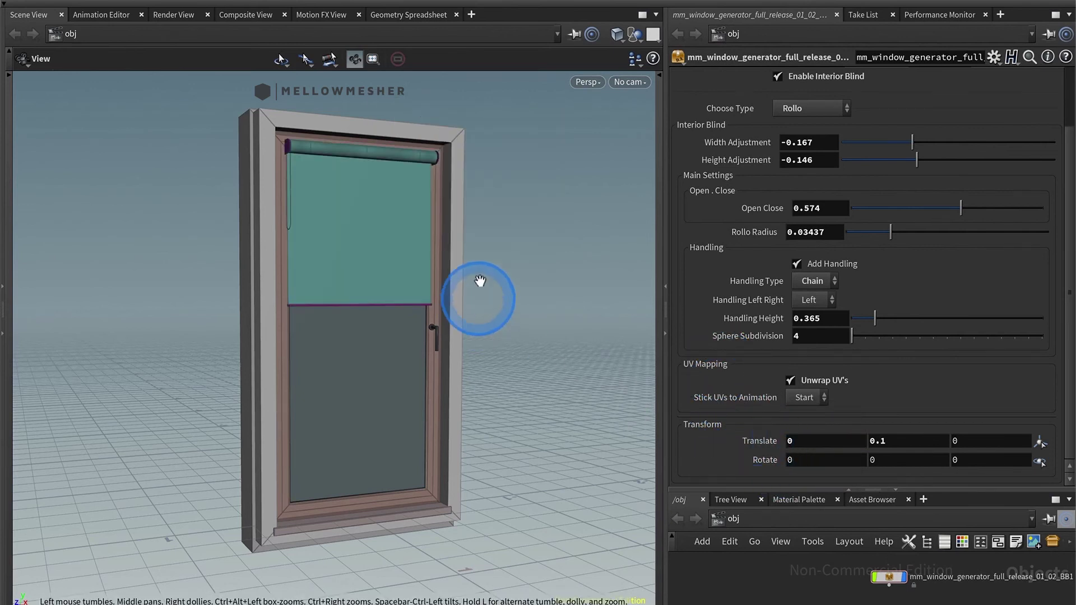
Set the venetian blind's Width Adjustment to -0.067 and Height Adjustment to -0.013
{"action": "left_click_drag", "start_coordinate": [426, 304], "coordinate": [387, 267]}
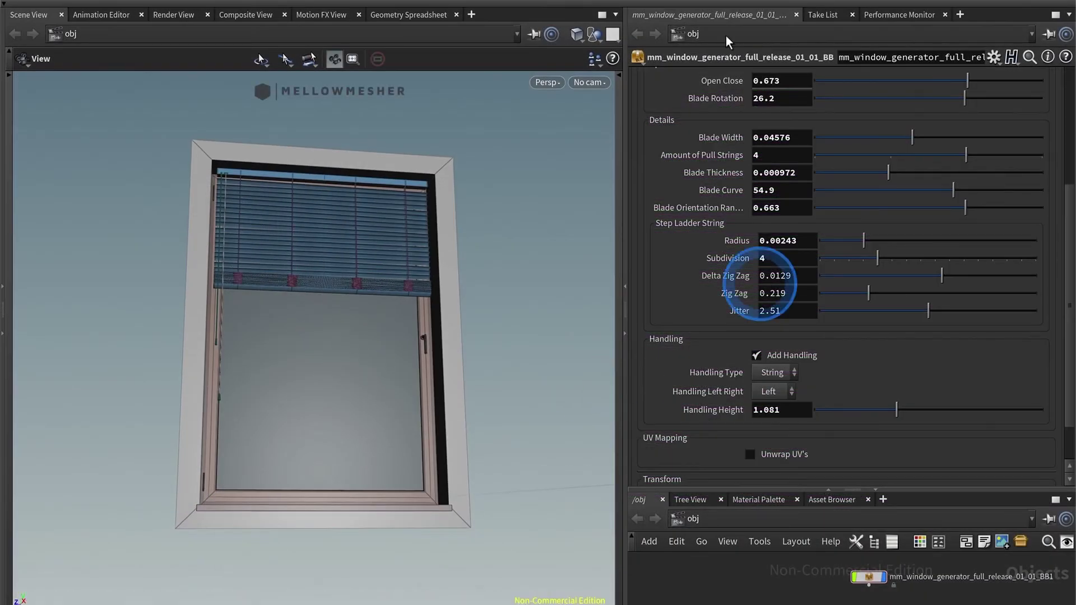
{"action": "scroll", "coordinate": [883, 123], "scroll_direction": "down", "scroll_amount": 1}
{"action": "scroll", "coordinate": [883, 125], "scroll_direction": "up", "scroll_amount": 4}
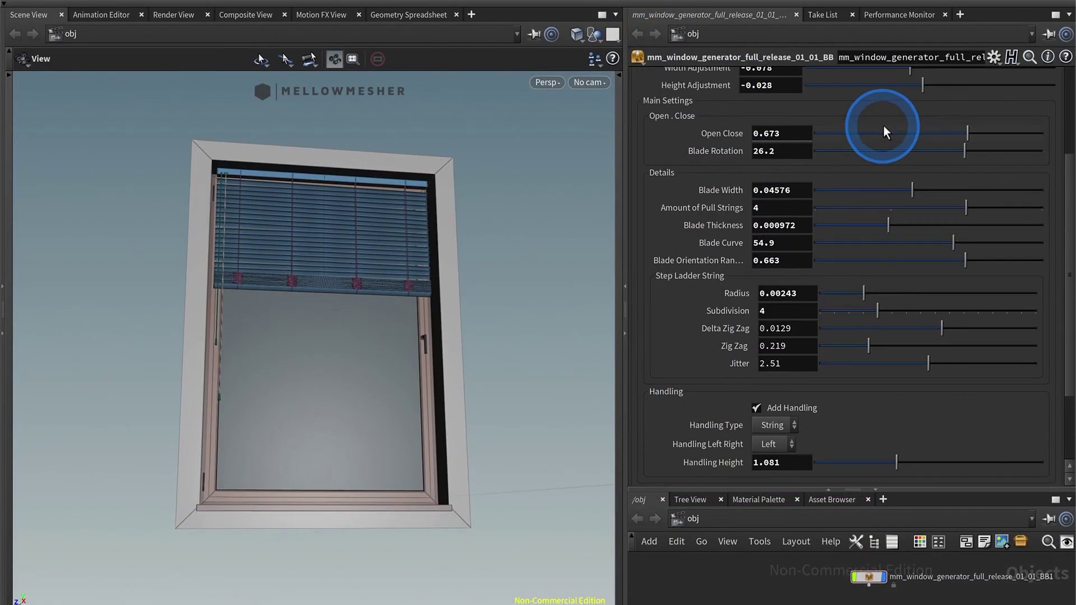
{"action": "mouse_move", "coordinate": [908, 177]}
{"action": "left_mouse_down"}
{"action": "mouse_move", "coordinate": [877, 182]}
{"action": "mouse_move", "coordinate": [985, 197]}
{"action": "mouse_move", "coordinate": [923, 190]}
{"action": "left_mouse_up"}
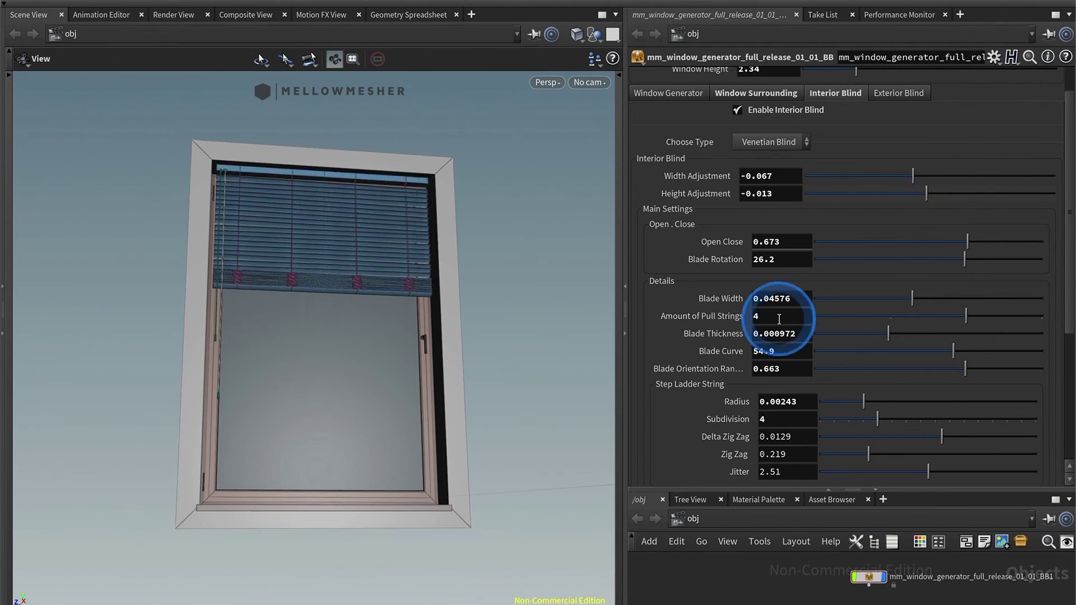
Set the venetian blind's Open Close to 0.65 and Blade Rotation to 34.3
{"action": "scroll", "coordinate": [849, 417], "scroll_direction": "down", "scroll_amount": 5}
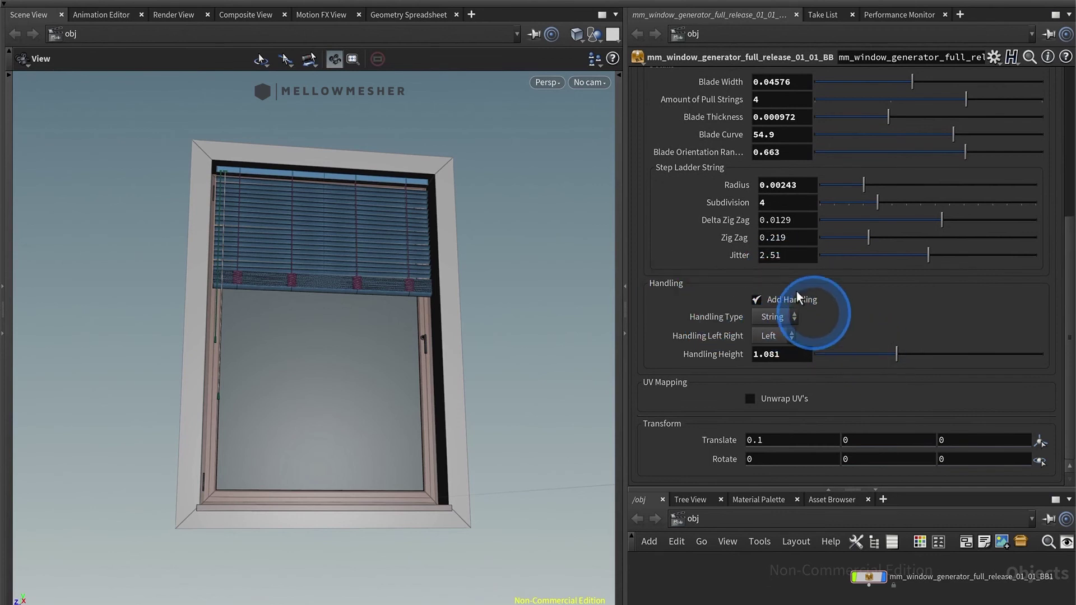
{"action": "scroll", "coordinate": [802, 297], "scroll_direction": "up", "scroll_amount": 5}
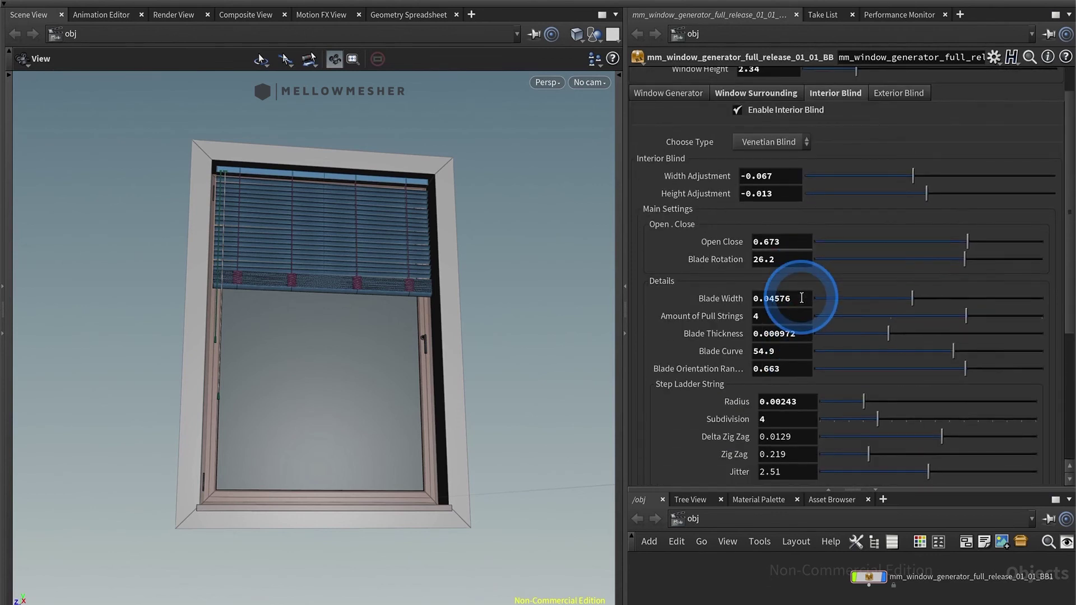
{"action": "left_click_drag", "start_coordinate": [967, 241], "coordinate": [976, 261]}
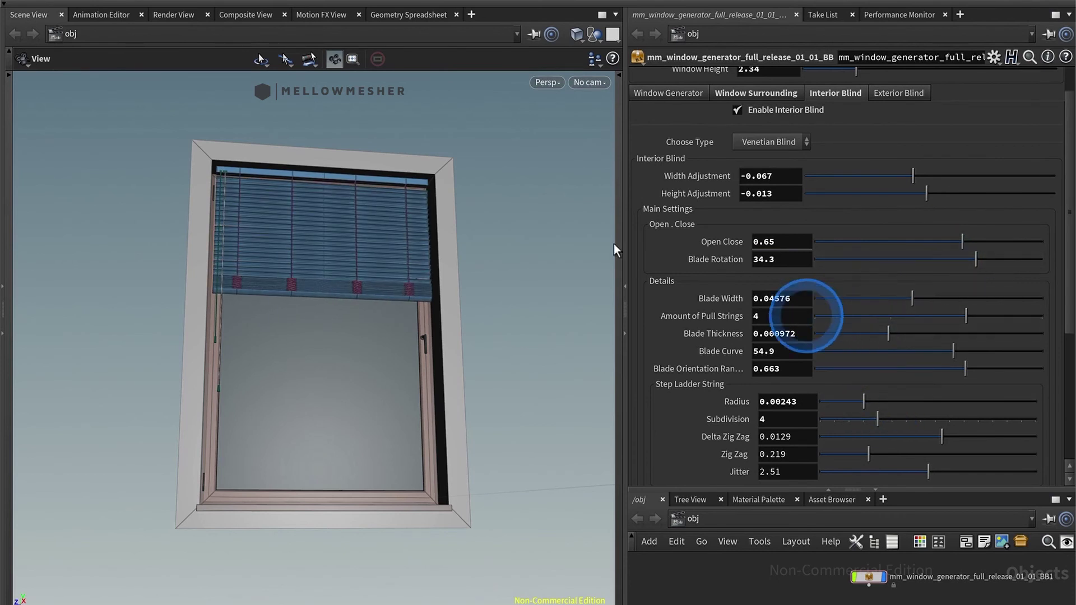
Set the venetian blind's Blade Width to 0.05128 and its Amount of Pull Strings to 4
{"action": "right_click_drag", "start_coordinate": [372, 290], "coordinate": [300, 308]}
{"action": "left_click_drag", "start_coordinate": [859, 296], "coordinate": [1014, 321]}
{"action": "left_click", "coordinate": [935, 314]}
Set the Blade Thickness to 0.00035 and the Blade Curve to 62.3 while viewing the blades up close
{"action": "right_click_drag", "start_coordinate": [252, 228], "coordinate": [485, 275]}
{"action": "left_click_drag", "start_coordinate": [958, 339], "coordinate": [835, 333]}
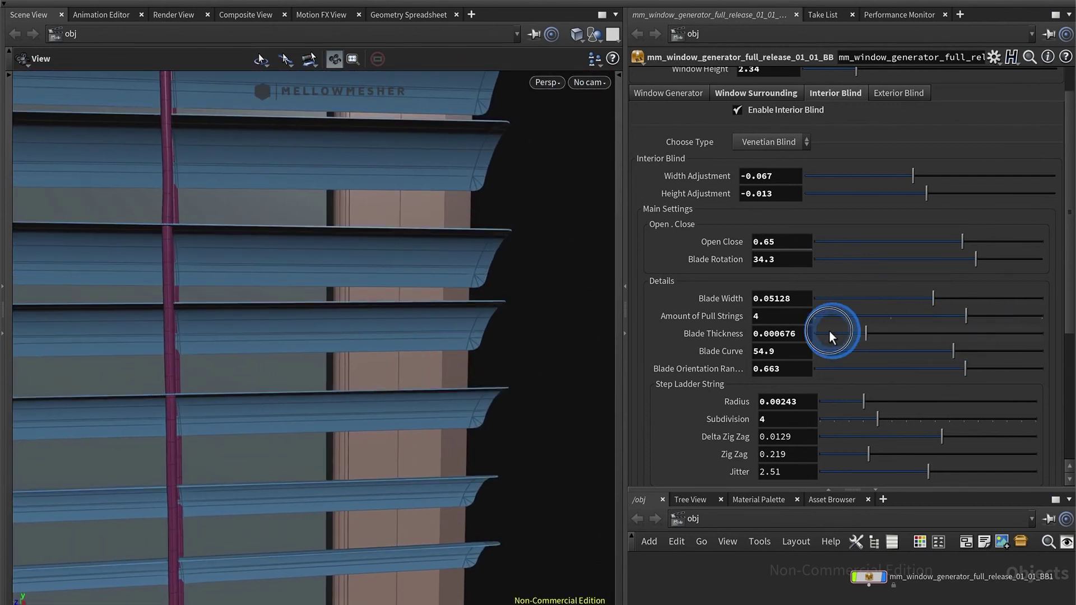
{"action": "left_click_drag", "start_coordinate": [925, 351], "coordinate": [971, 351]}
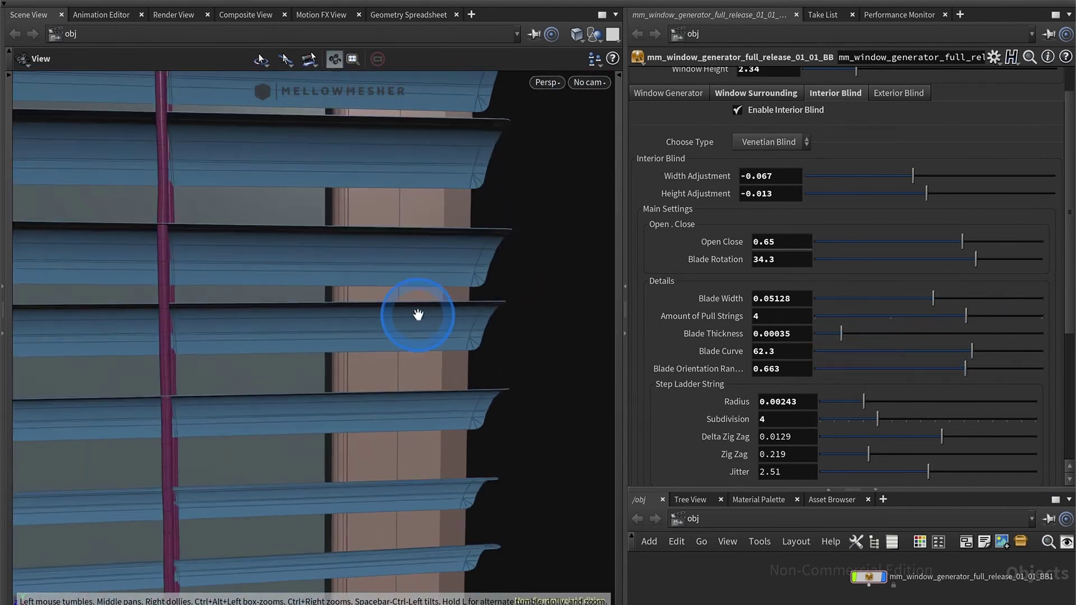
Try higher and lower blade orientation randomness on the venetian blind and set it to 0.699
{"action": "scroll", "coordinate": [414, 309], "scroll_direction": "down", "scroll_amount": 6}
{"action": "middle_click_drag", "start_coordinate": [410, 305], "coordinate": [423, 338]}
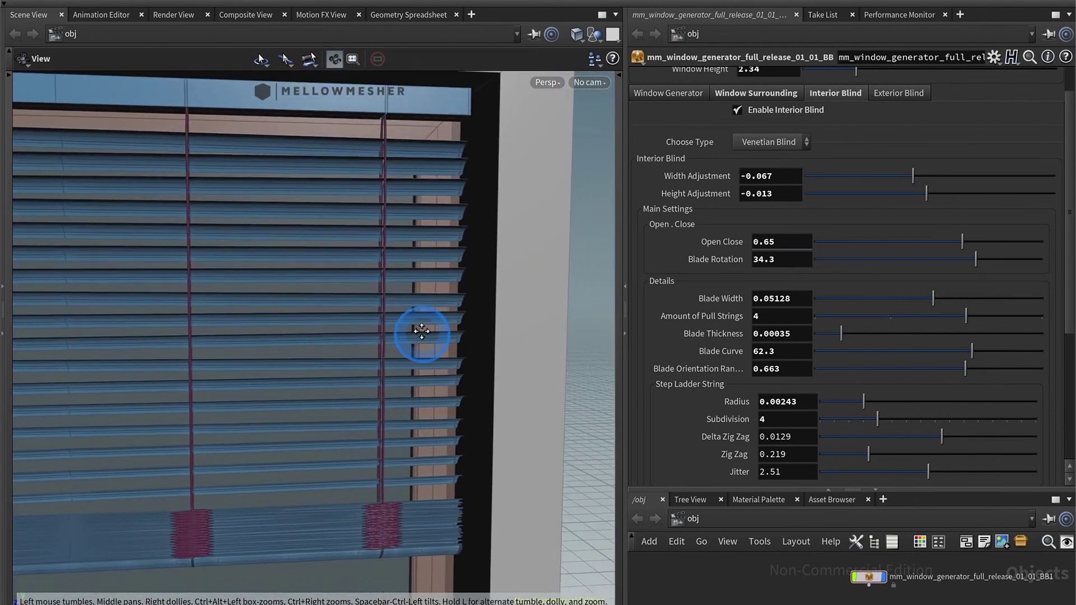
{"action": "left_click_drag", "start_coordinate": [855, 368], "coordinate": [1023, 378]}
{"action": "left_click", "coordinate": [338, 336]}
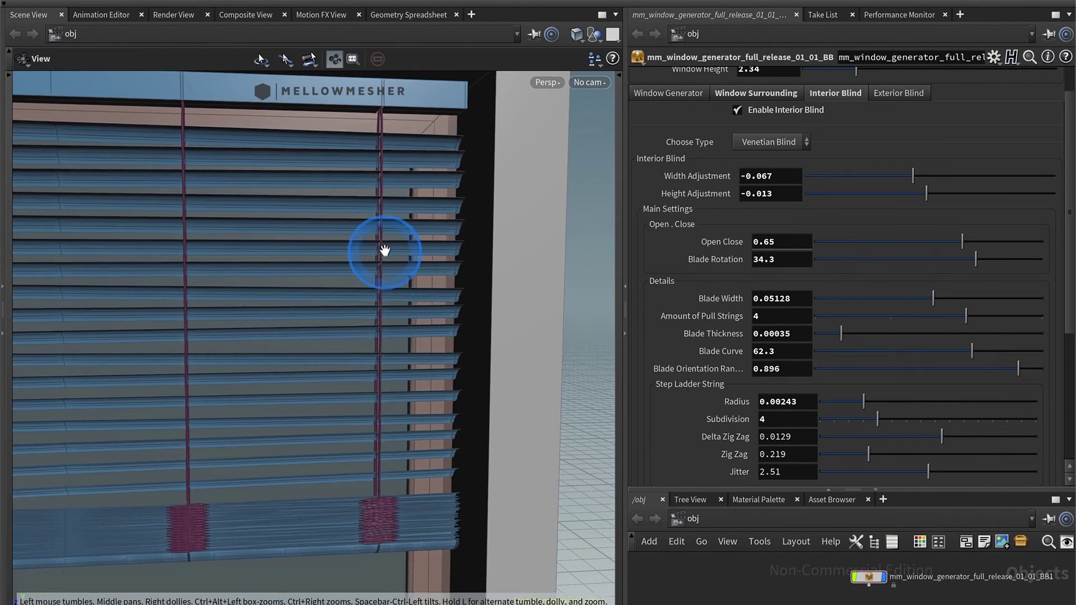
{"action": "left_click", "coordinate": [863, 369]}
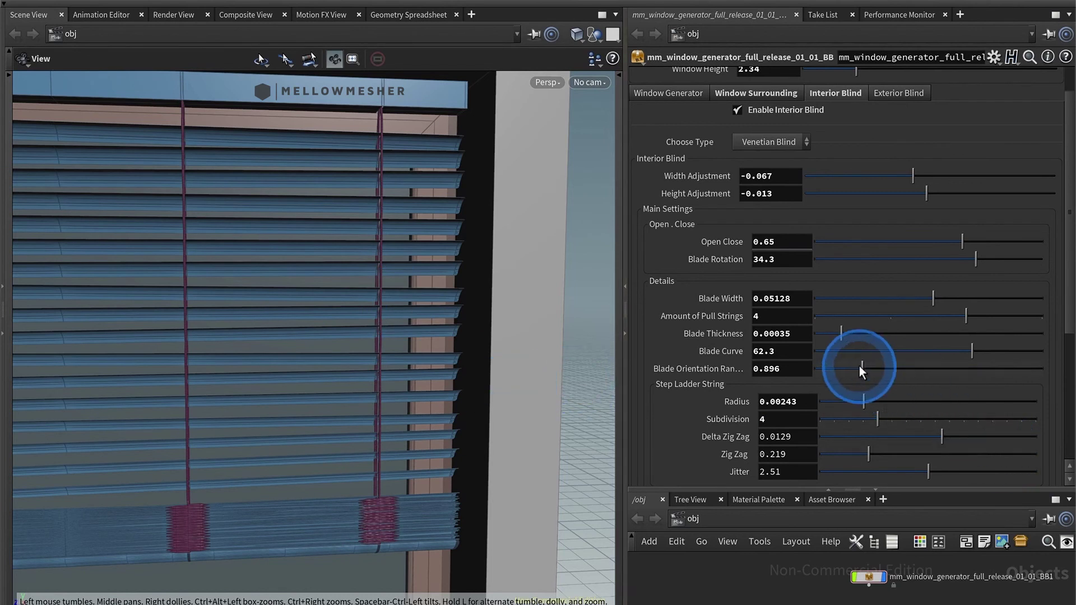
{"action": "left_click_drag", "start_coordinate": [933, 368], "coordinate": [972, 370]}
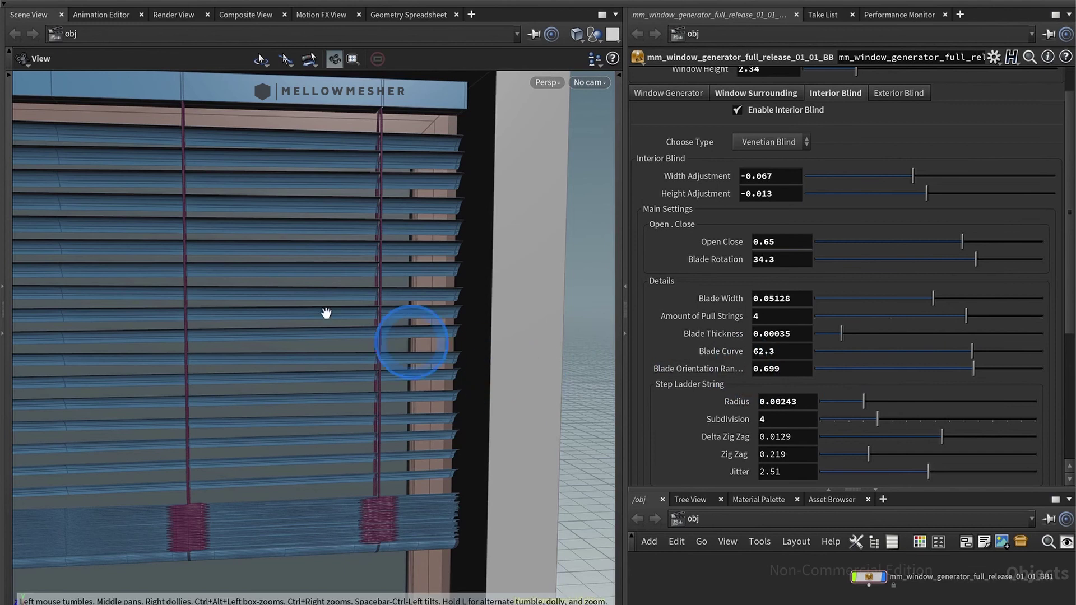
Set the step ladder string's Radius to 0.00236, try a Subdivision of 9 and set the Subdivision to 3
{"action": "scroll", "coordinate": [342, 323], "scroll_direction": "down", "scroll_amount": 10}
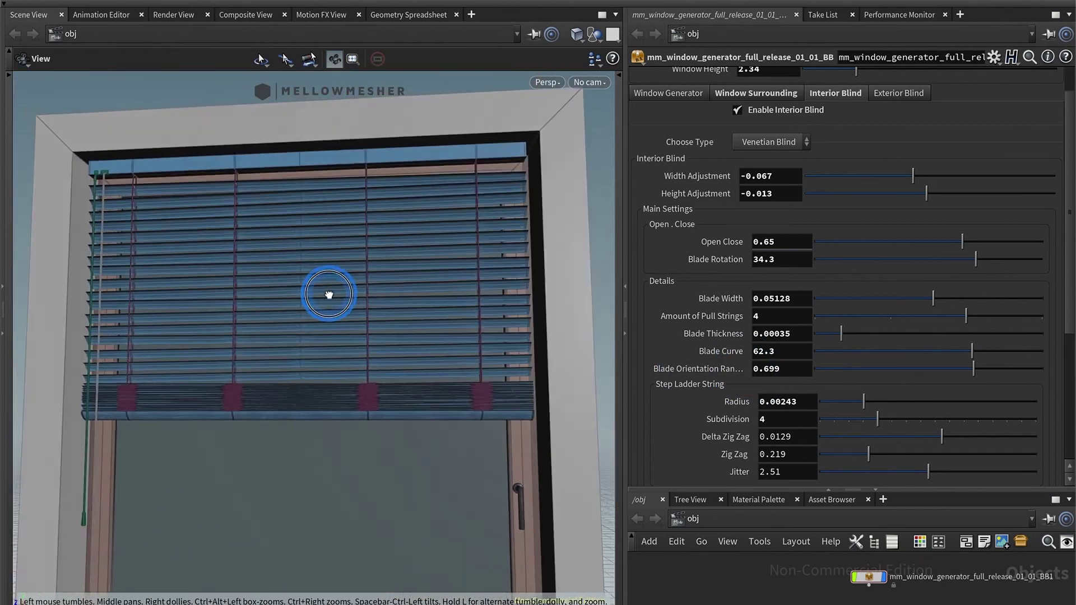
{"action": "scroll", "coordinate": [313, 404], "scroll_direction": "up", "scroll_amount": 4}
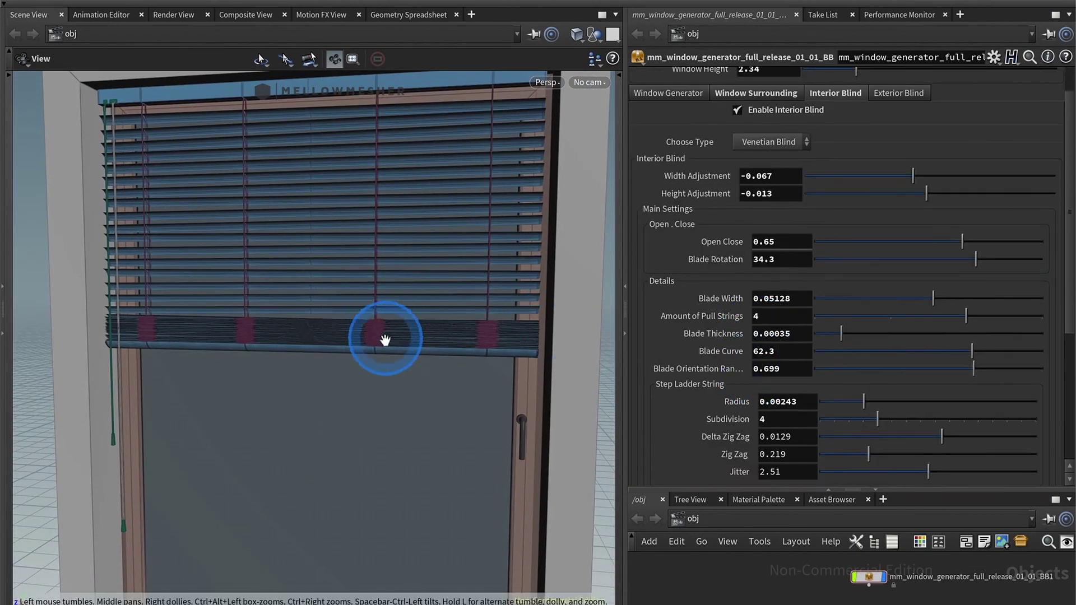
{"action": "scroll", "coordinate": [378, 264], "scroll_direction": "up", "scroll_amount": 6}
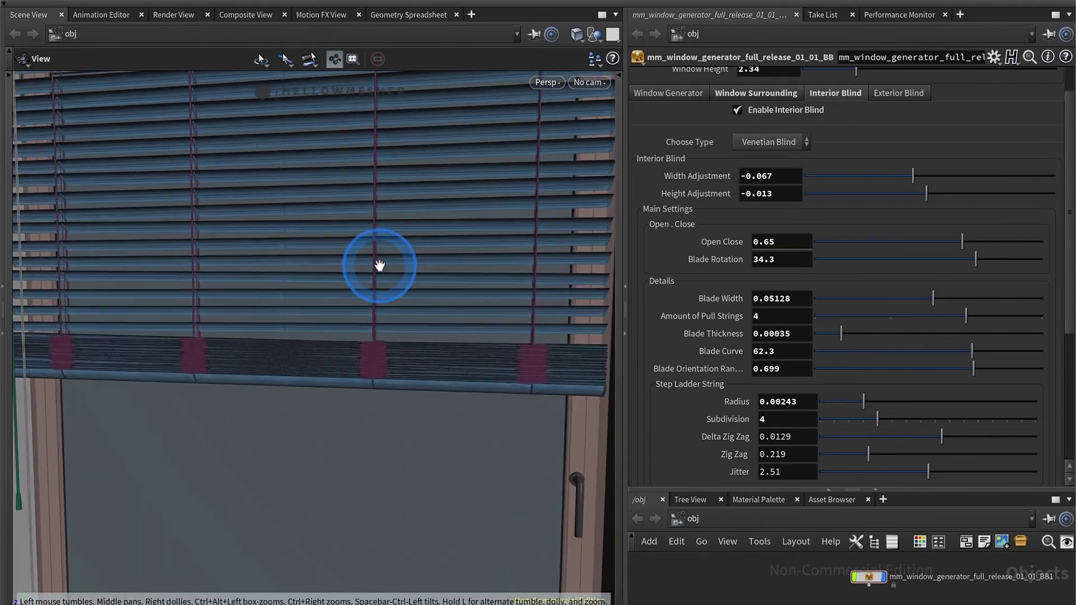
{"action": "left_click_drag", "start_coordinate": [374, 259], "coordinate": [432, 396]}
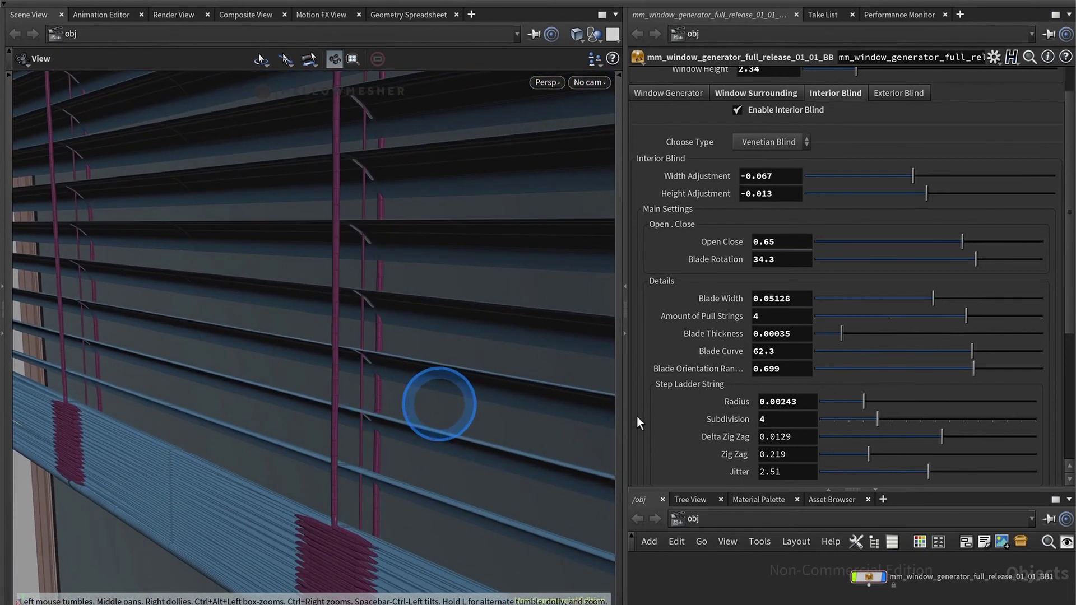
{"action": "mouse_move", "coordinate": [869, 398]}
{"action": "left_mouse_down"}
{"action": "mouse_move", "coordinate": [986, 402]}
{"action": "mouse_move", "coordinate": [822, 396]}
{"action": "mouse_move", "coordinate": [861, 399]}
{"action": "left_mouse_up"}
{"action": "scroll", "coordinate": [336, 354], "scroll_direction": "up", "scroll_amount": 5}
{"action": "left_click_drag", "start_coordinate": [902, 430], "coordinate": [963, 422]}
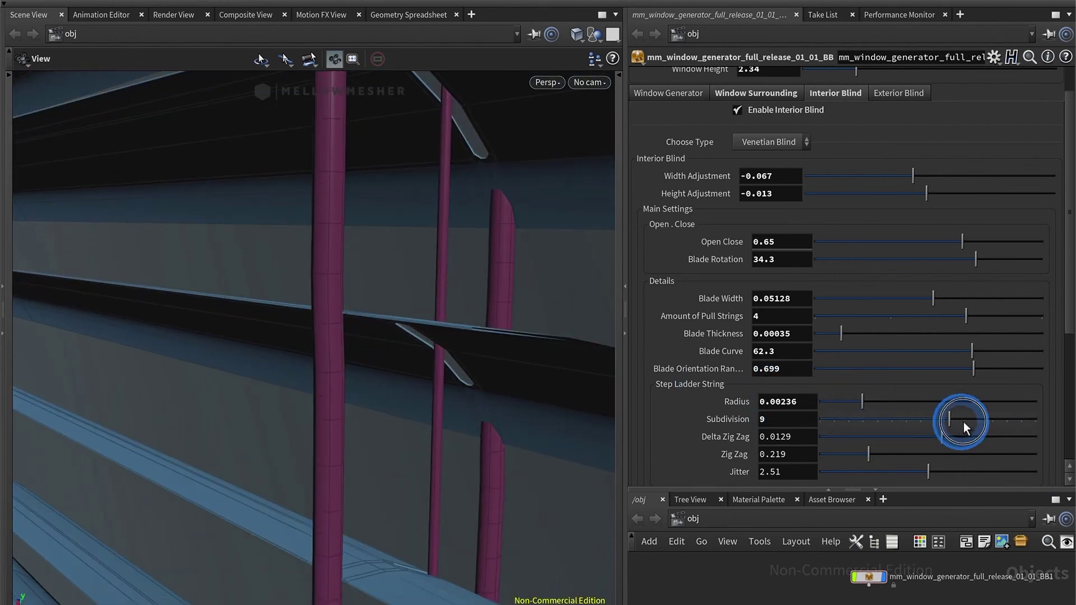
{"action": "left_click", "coordinate": [865, 421]}
Toggle the venetian blind's Add Handling option off and back on
{"action": "scroll", "coordinate": [370, 339], "scroll_direction": "down", "scroll_amount": 10}
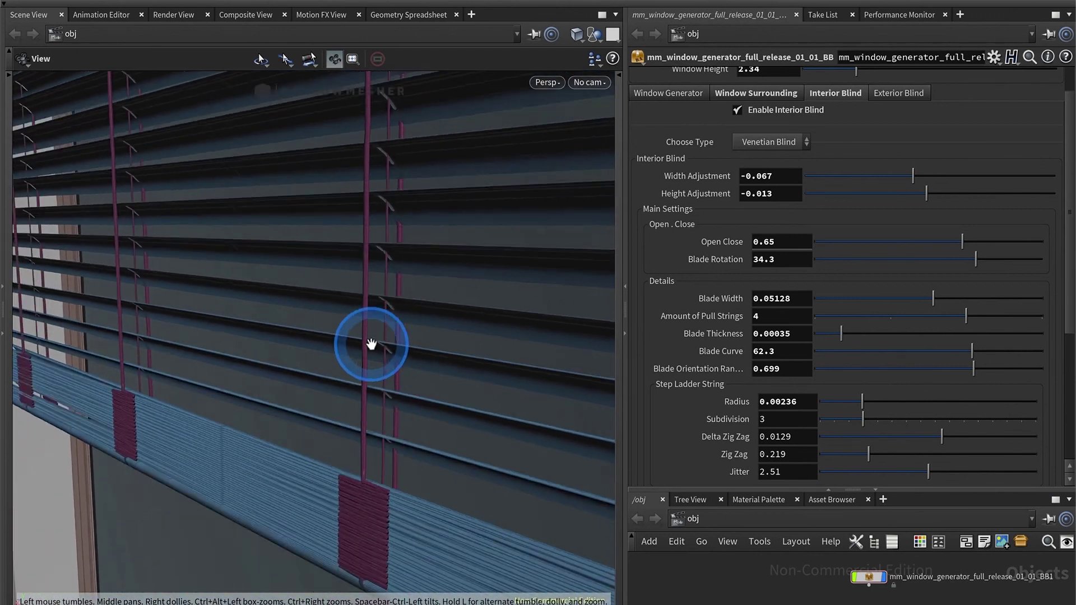
{"action": "scroll", "coordinate": [369, 339], "scroll_direction": "down", "scroll_amount": 8}
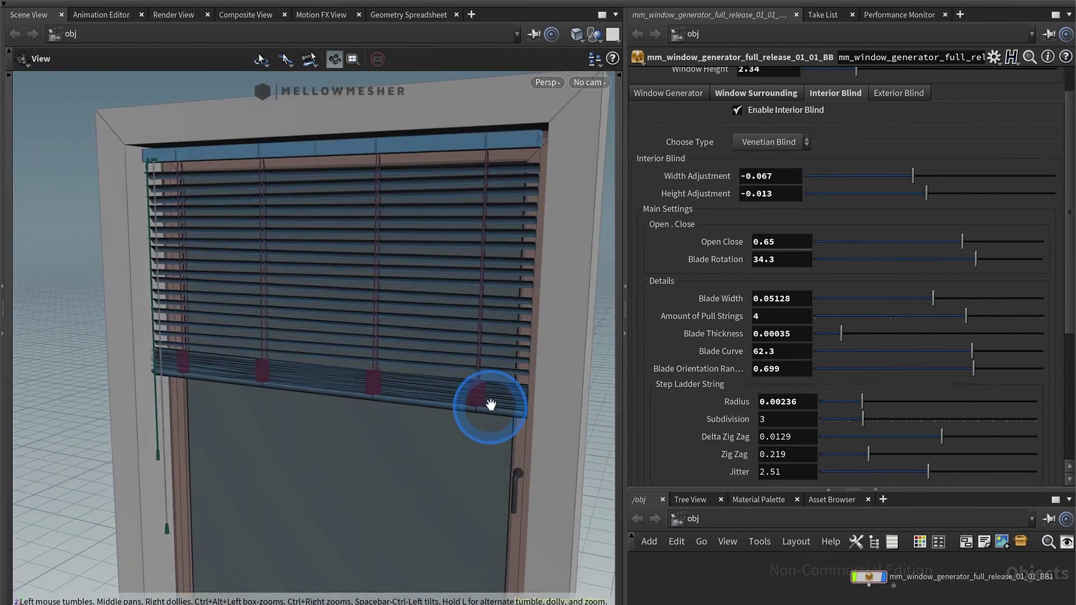
{"action": "scroll", "coordinate": [712, 399], "scroll_direction": "up", "scroll_amount": 1}
{"action": "scroll", "coordinate": [711, 399], "scroll_direction": "down", "scroll_amount": 10}
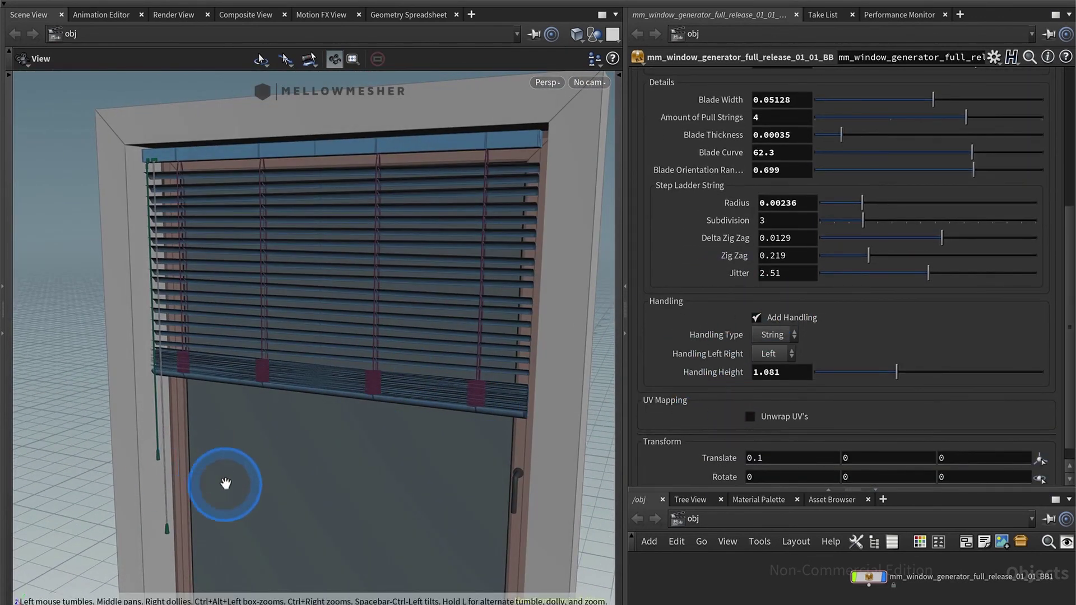
{"action": "left_click_drag", "start_coordinate": [223, 480], "coordinate": [593, 354]}
{"action": "left_click", "coordinate": [792, 319]}
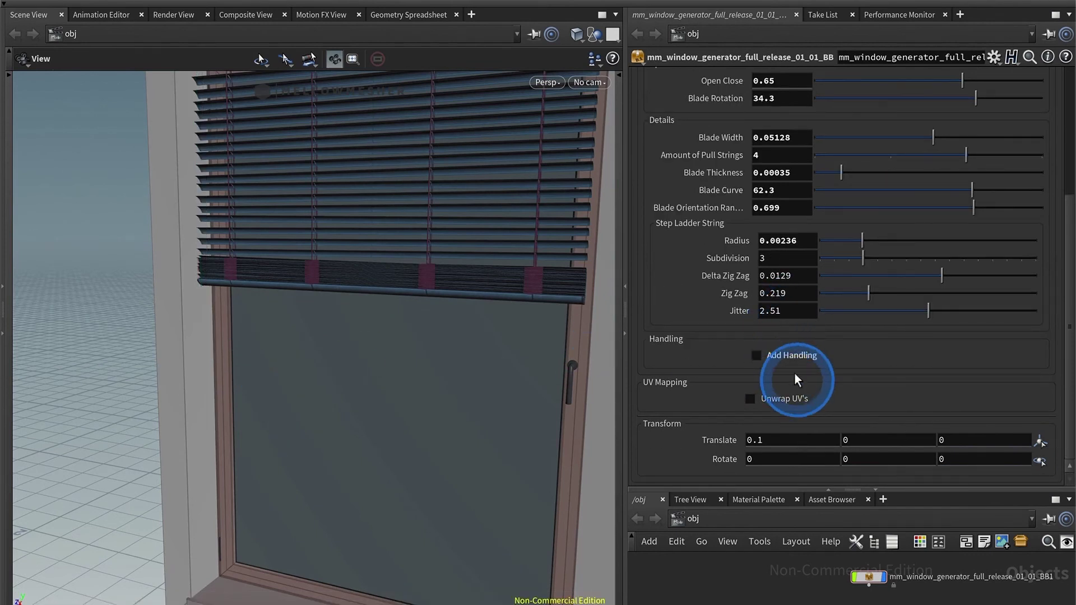
{"action": "left_click", "coordinate": [781, 357]}
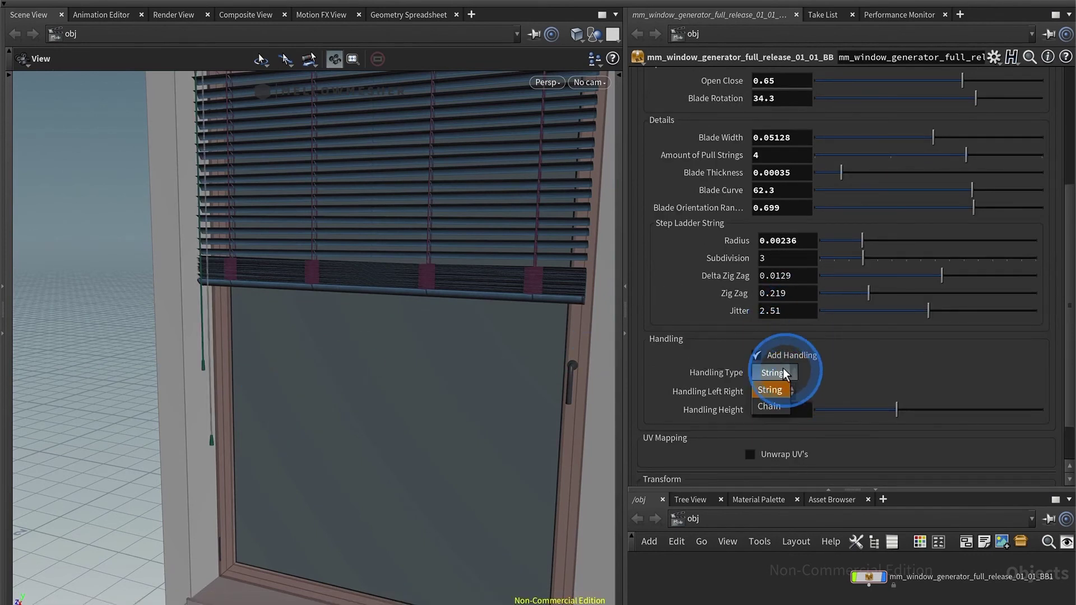
Try the Chain handling type on the venetian blind, view the chain up close and return the type to String
{"action": "left_click", "coordinate": [782, 409]}
{"action": "right_click_drag", "start_coordinate": [181, 312], "coordinate": [202, 316]}
{"action": "scroll", "coordinate": [202, 316], "scroll_direction": "up", "scroll_amount": 8}
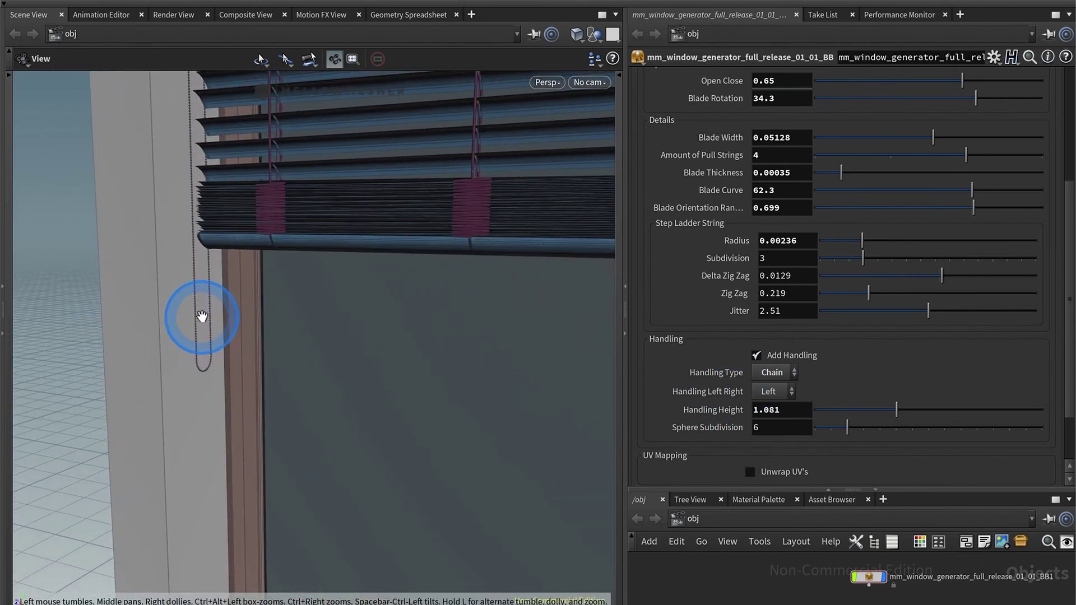
{"action": "scroll", "coordinate": [202, 317], "scroll_direction": "up", "scroll_amount": 4}
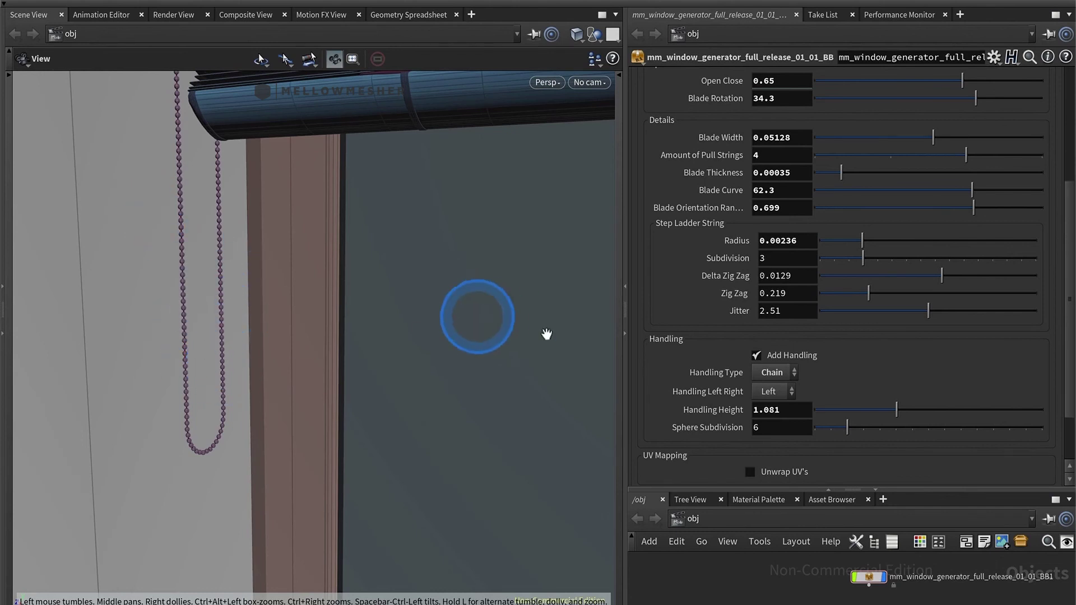
{"action": "left_click", "coordinate": [776, 372]}
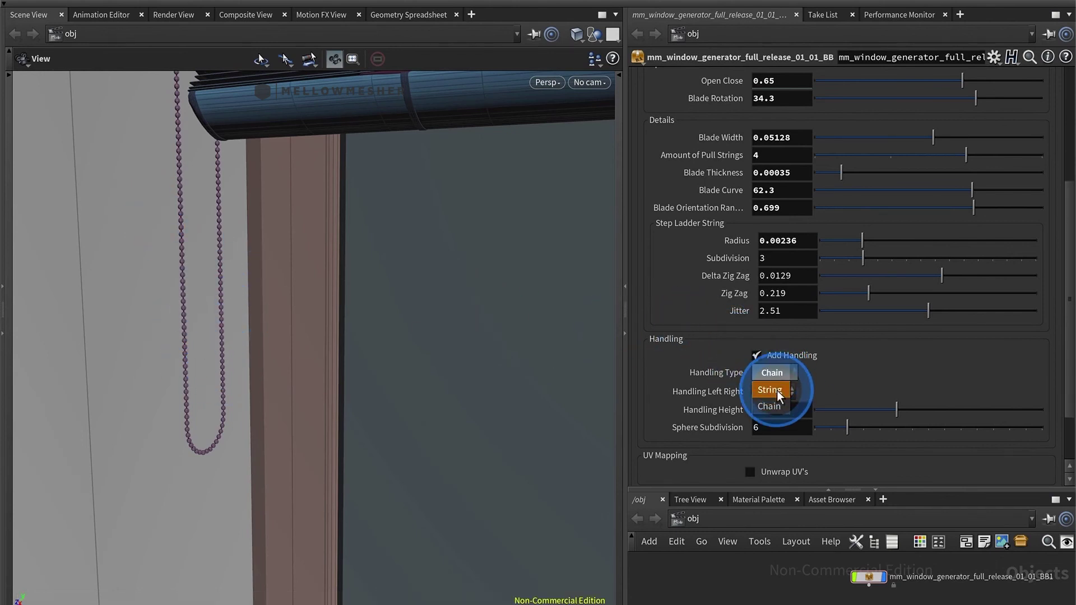
{"action": "left_click", "coordinate": [776, 392]}
Inspect the venetian blind's handling string and set the Handling Height to 1.09
{"action": "scroll", "coordinate": [244, 377], "scroll_direction": "down", "scroll_amount": 5}
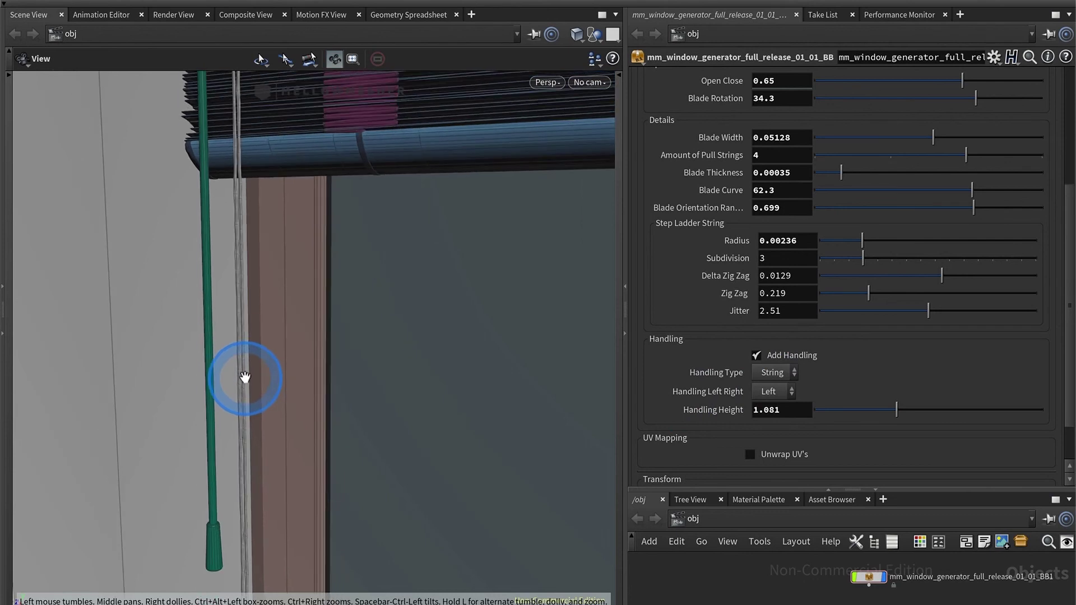
{"action": "scroll", "coordinate": [244, 377], "scroll_direction": "down", "scroll_amount": 2}
{"action": "scroll", "coordinate": [392, 398], "scroll_direction": "down", "scroll_amount": 3}
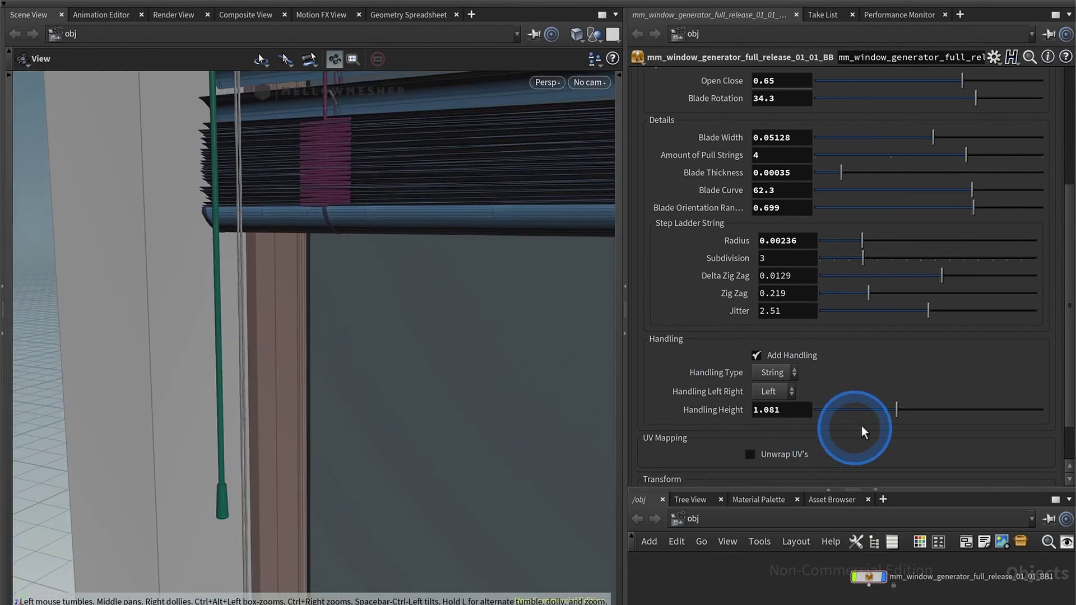
{"action": "left_click_drag", "start_coordinate": [864, 413], "coordinate": [896, 415]}
{"action": "left_click_drag", "start_coordinate": [432, 413], "coordinate": [360, 415]}
Try placing the venetian blind's handling string on the Right side and return it to Left
{"action": "left_click", "coordinate": [768, 391]}
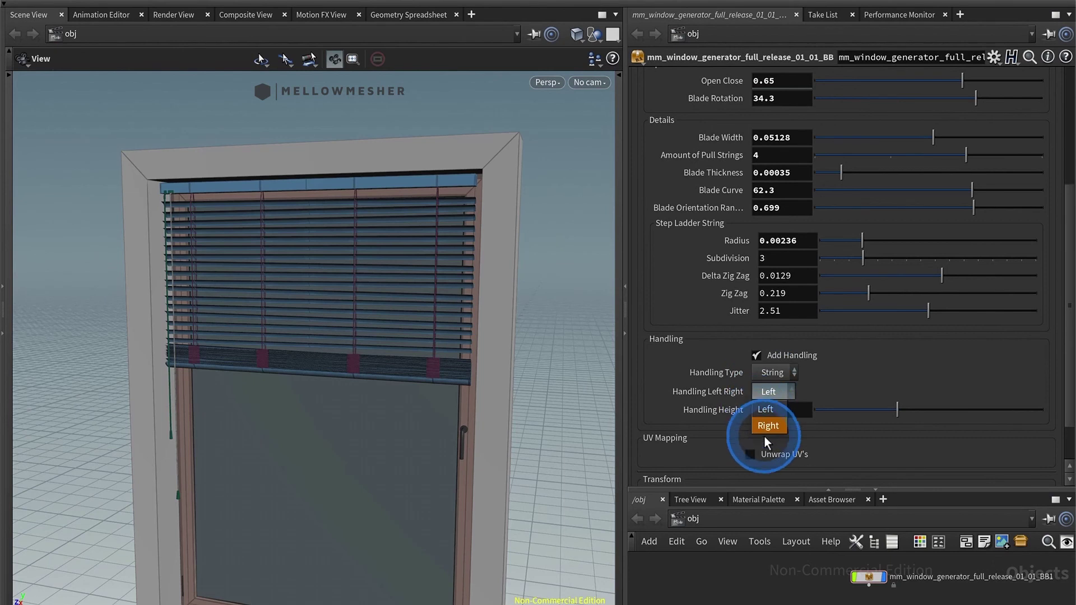
{"action": "left_click", "coordinate": [764, 430]}
{"action": "left_click", "coordinate": [763, 410]}
{"action": "left_click", "coordinate": [782, 395]}
{"action": "left_click", "coordinate": [769, 413]}
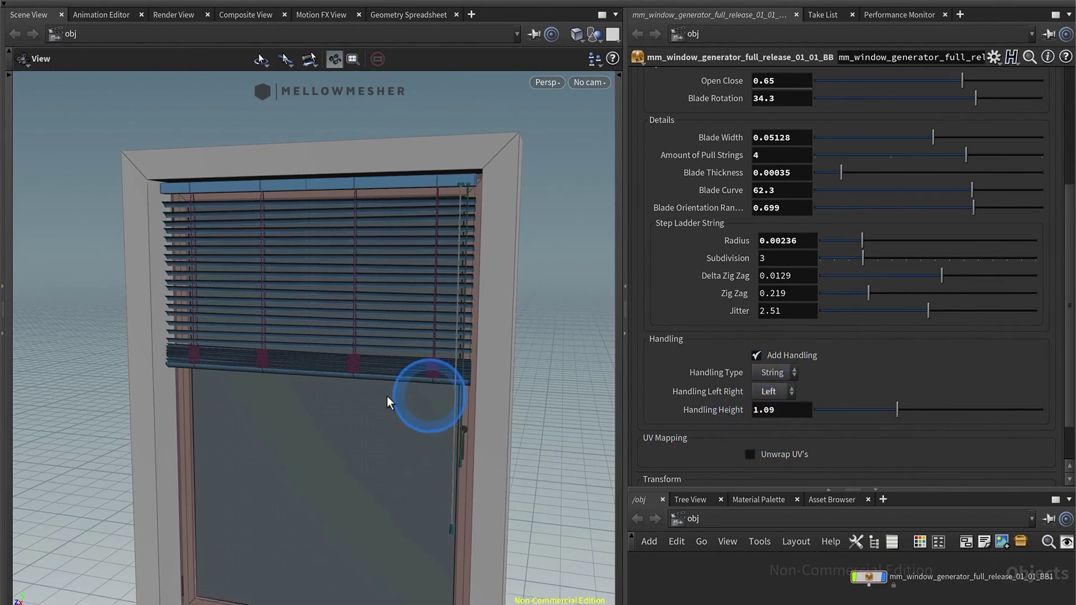
Set the venetian blind's Handling Type to Chain
{"action": "left_click_drag", "start_coordinate": [288, 494], "coordinate": [298, 426]}
{"action": "left_click", "coordinate": [790, 371]}
{"action": "left_click", "coordinate": [777, 427]}
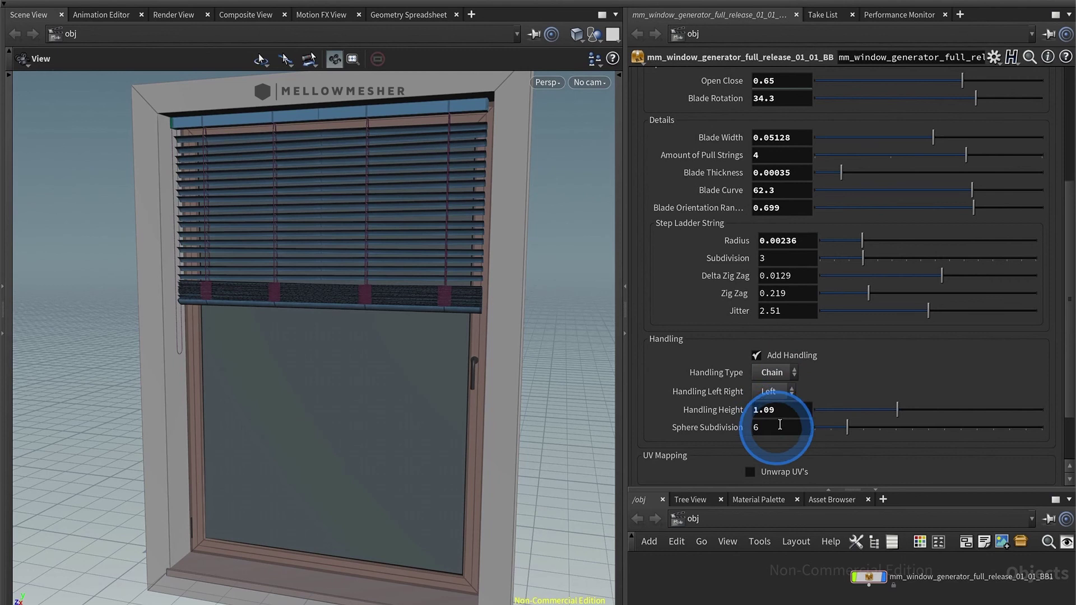
Try higher sphere subdivisions on the venetian blind's chain while viewing the beads up close, and return the value to 6
{"action": "left_click_drag", "start_coordinate": [217, 360], "coordinate": [183, 326]}
{"action": "scroll", "coordinate": [183, 326], "scroll_direction": "up", "scroll_amount": 10}
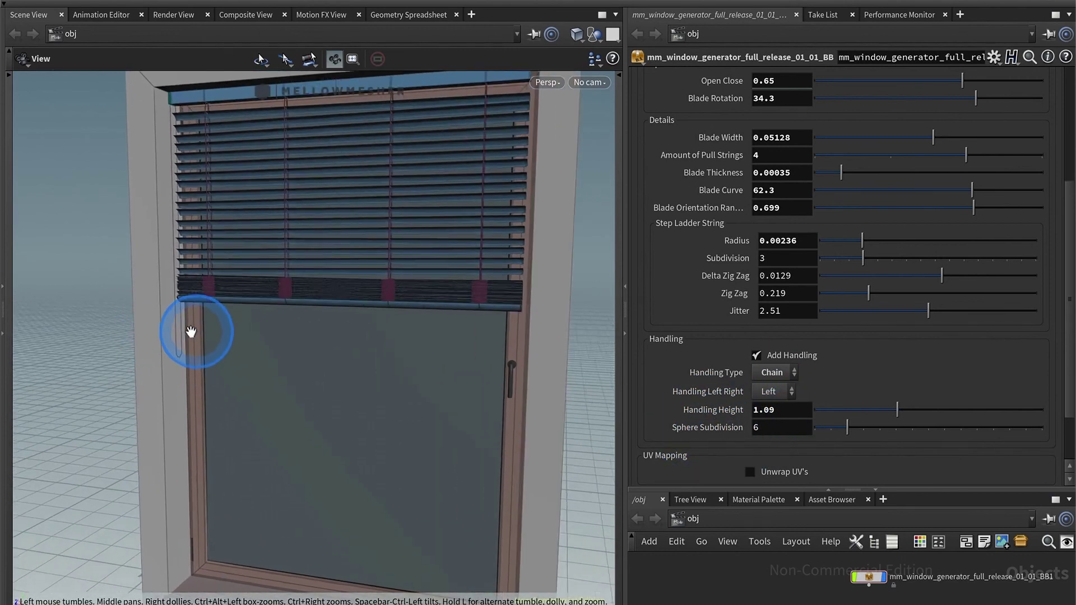
{"action": "scroll", "coordinate": [156, 325], "scroll_direction": "up", "scroll_amount": 10}
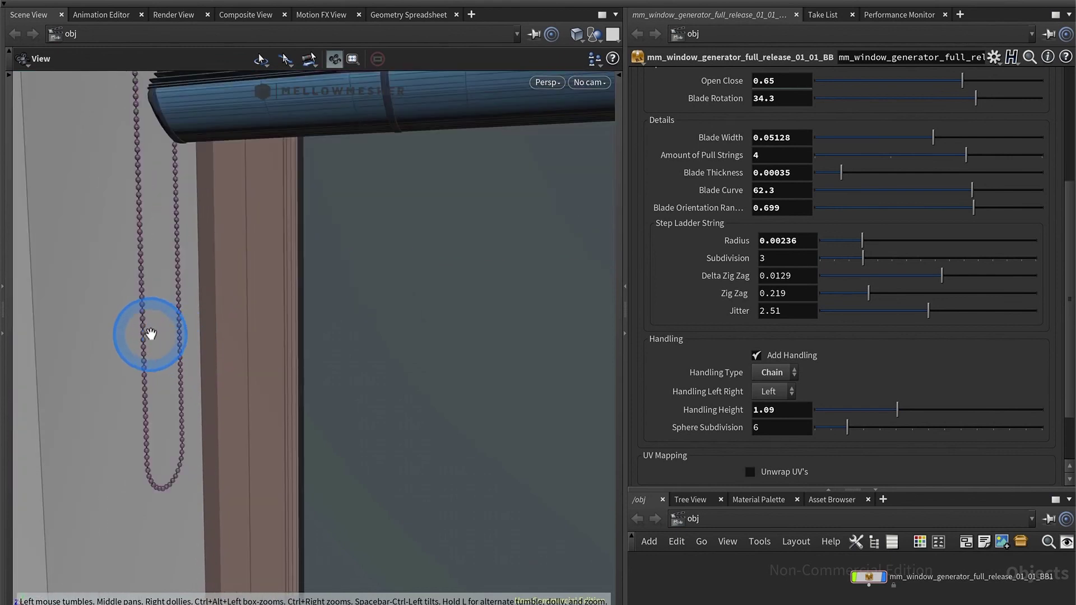
{"action": "scroll", "coordinate": [135, 330], "scroll_direction": "up", "scroll_amount": 3}
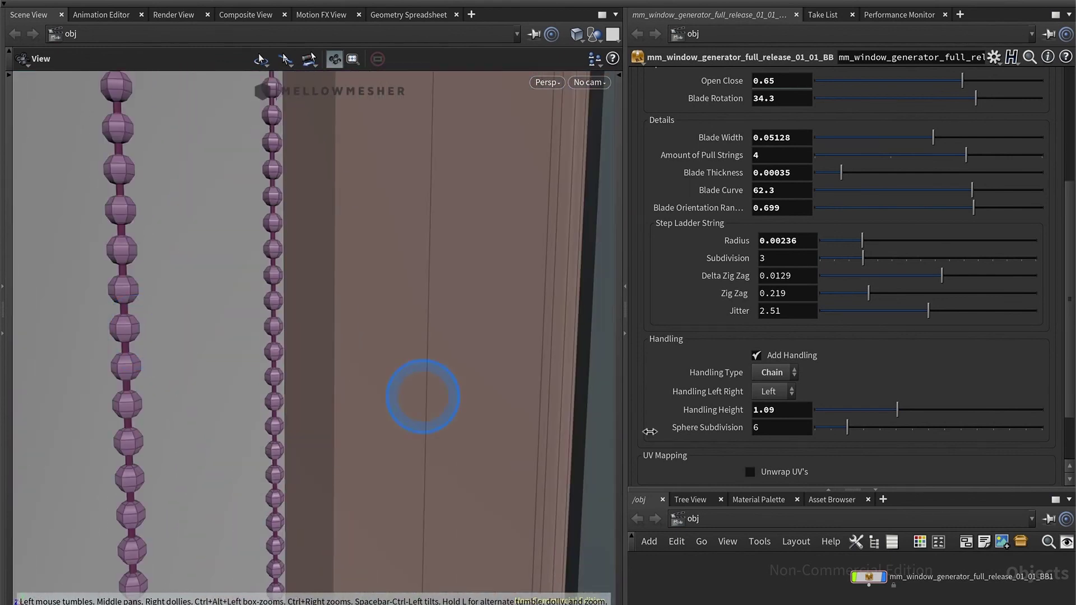
{"action": "left_click_drag", "start_coordinate": [896, 427], "coordinate": [997, 432]}
{"action": "left_click", "coordinate": [845, 431]}
{"action": "scroll", "coordinate": [260, 439], "scroll_direction": "down", "scroll_amount": 5}
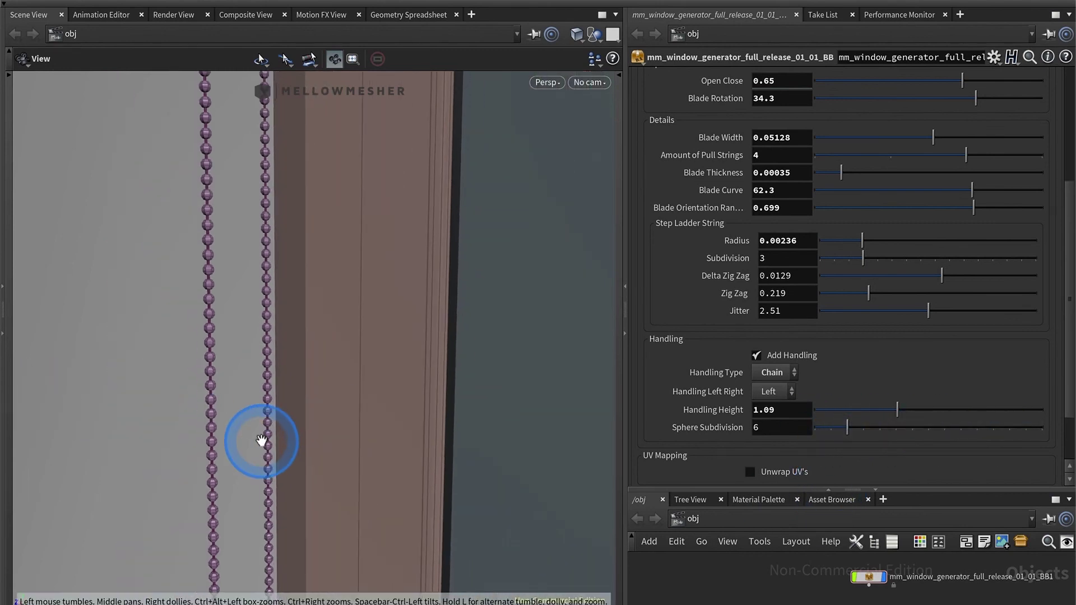
{"action": "scroll", "coordinate": [262, 440], "scroll_direction": "down", "scroll_amount": 10}
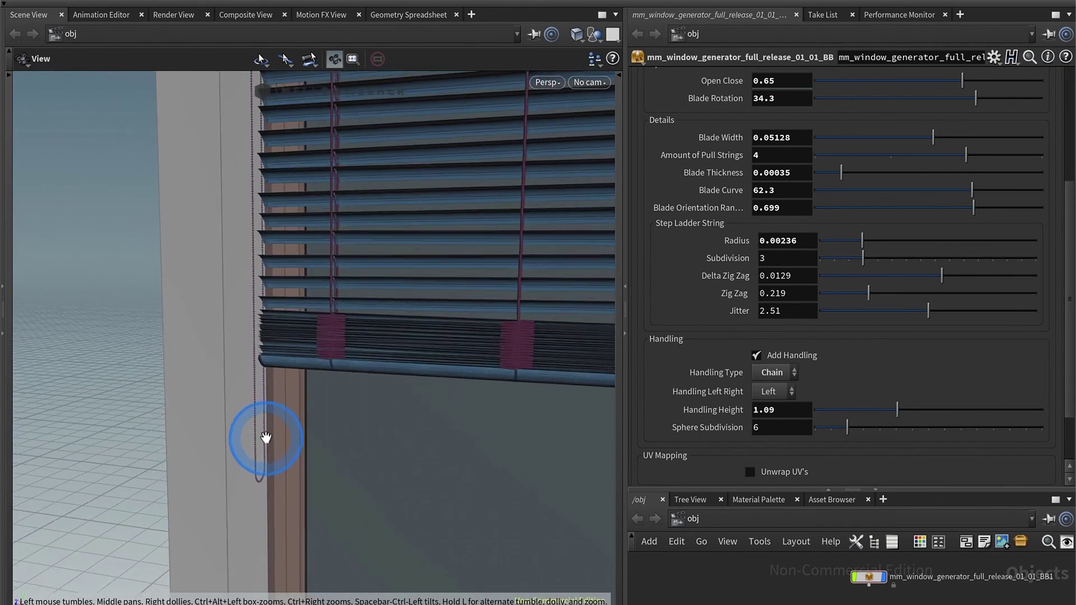
Enable Unwrap UV's for the venetian blind
{"action": "scroll", "coordinate": [266, 438], "scroll_direction": "down", "scroll_amount": 10}
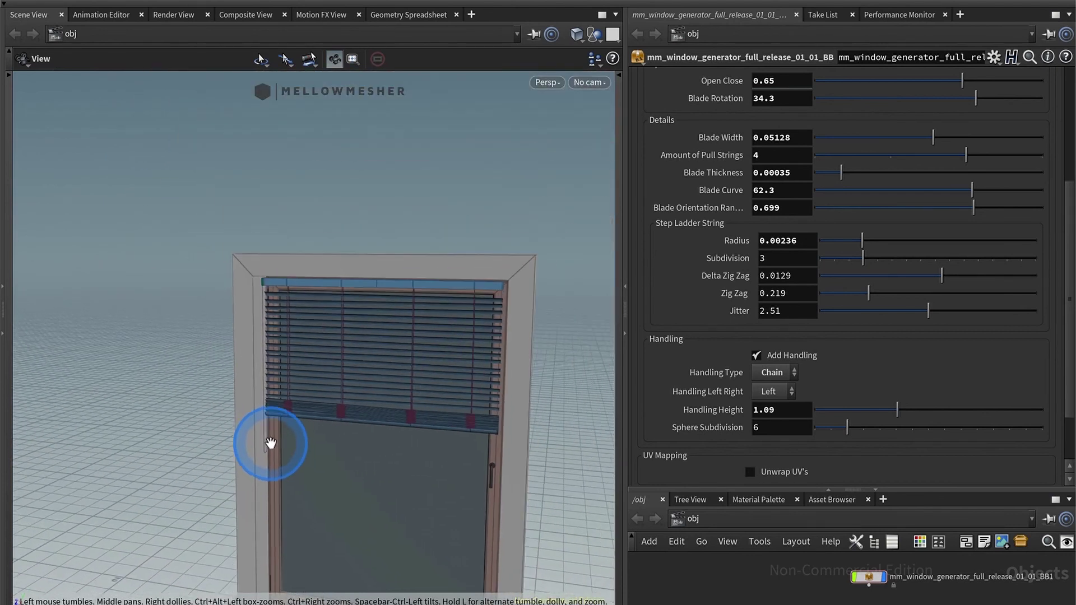
{"action": "left_click_drag", "start_coordinate": [386, 491], "coordinate": [344, 364]}
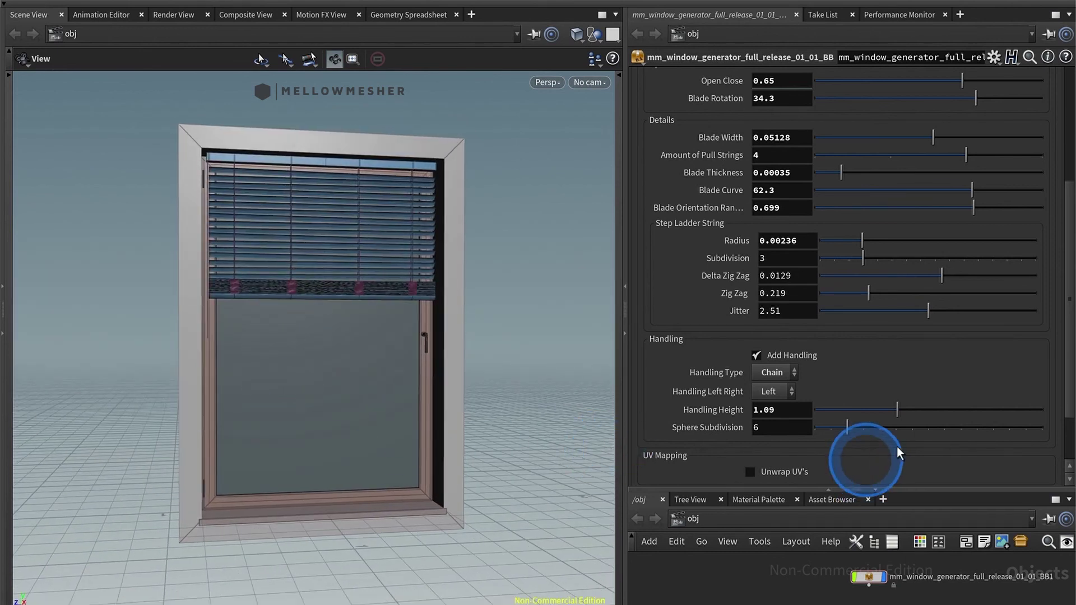
{"action": "scroll", "coordinate": [896, 453], "scroll_direction": "down", "scroll_amount": 2}
{"action": "left_click", "coordinate": [741, 387]}
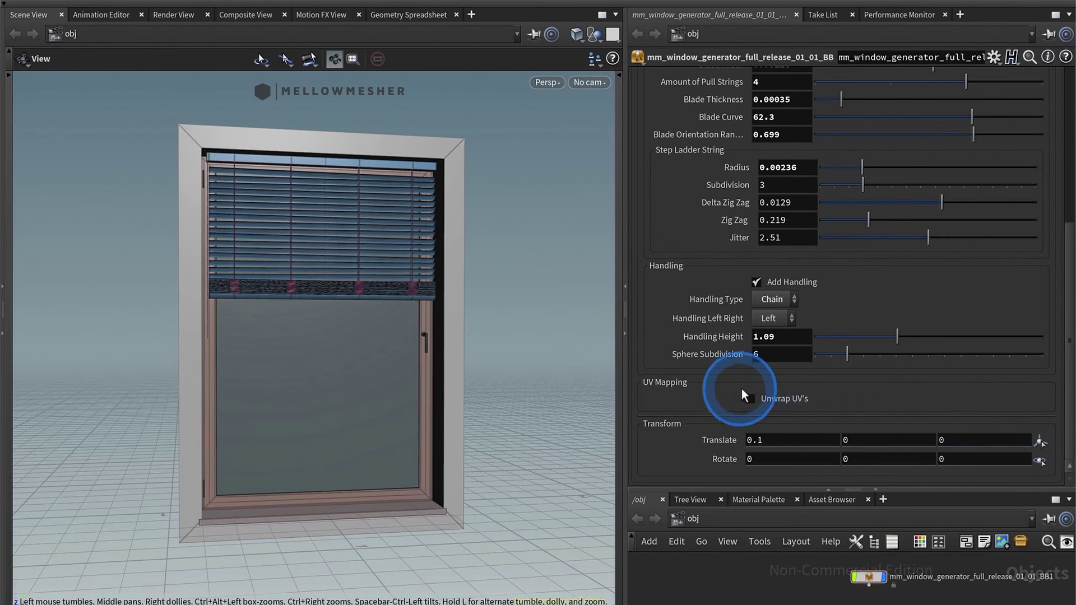
{"action": "left_click", "coordinate": [751, 399]}
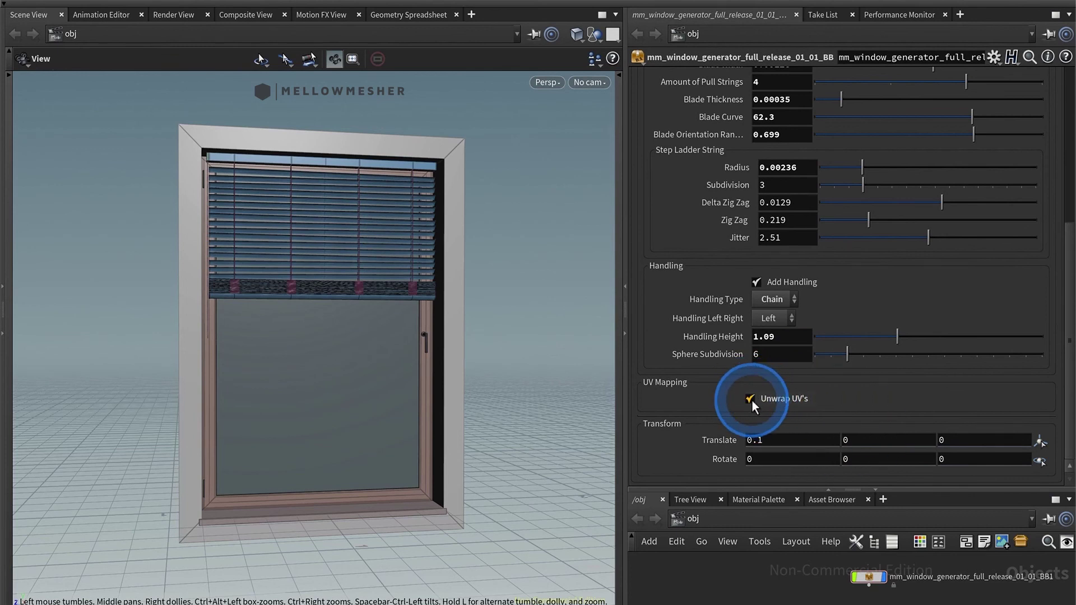
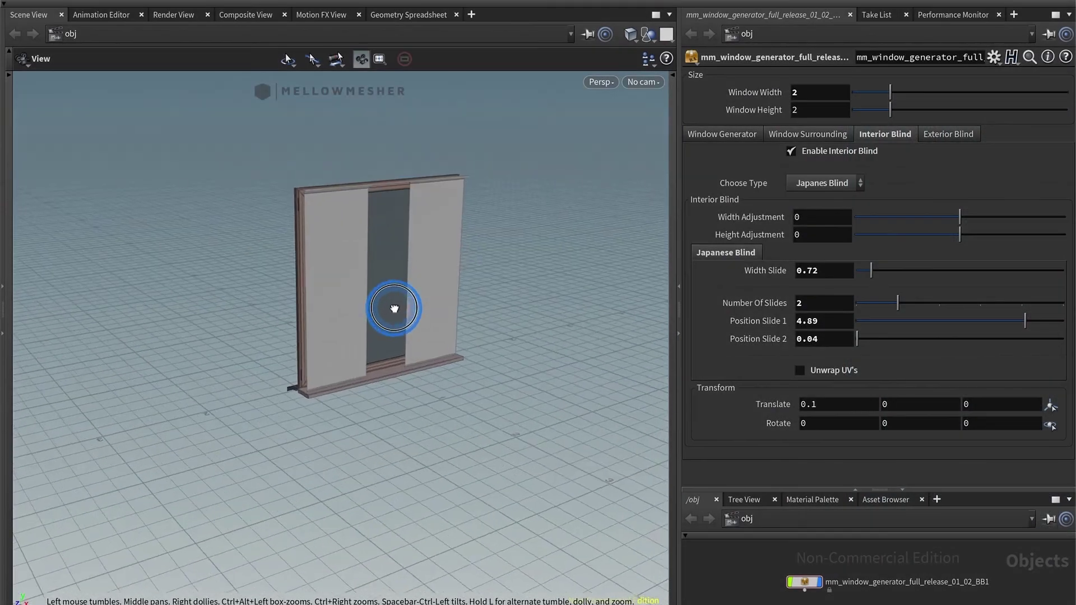
Set the window width to 6 and the Japanese blind's Width Adjustment to -0.005
{"action": "left_click", "coordinate": [785, 96]}
{"action": "type", "text": "6"}
{"action": "key", "text": "Return"}
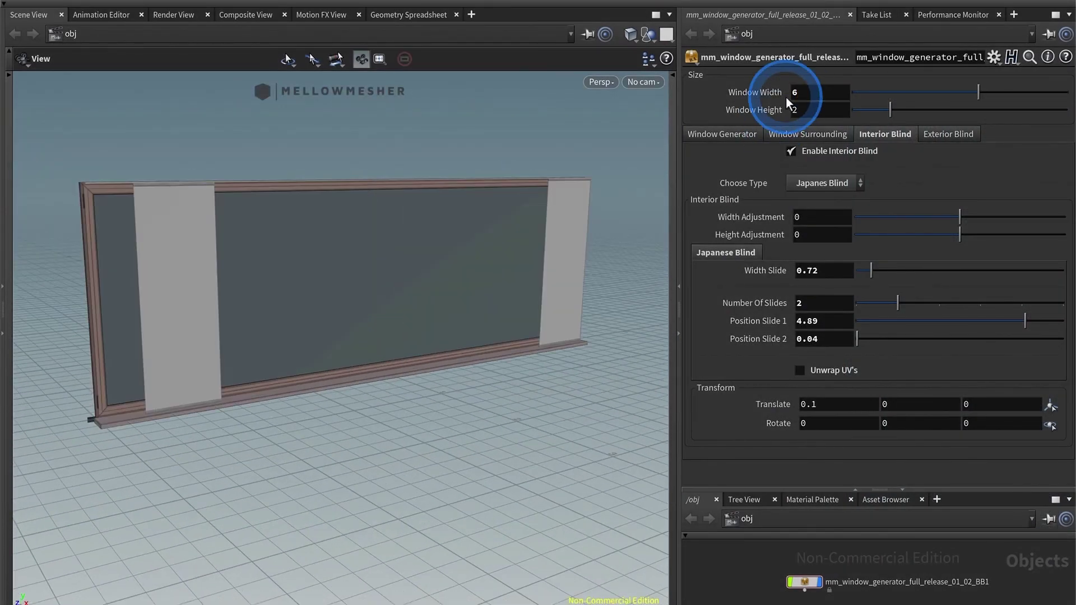
{"action": "left_click_drag", "start_coordinate": [384, 365], "coordinate": [443, 270]}
{"action": "left_click_drag", "start_coordinate": [959, 217], "coordinate": [946, 235]}
{"action": "left_click", "coordinate": [850, 234]}
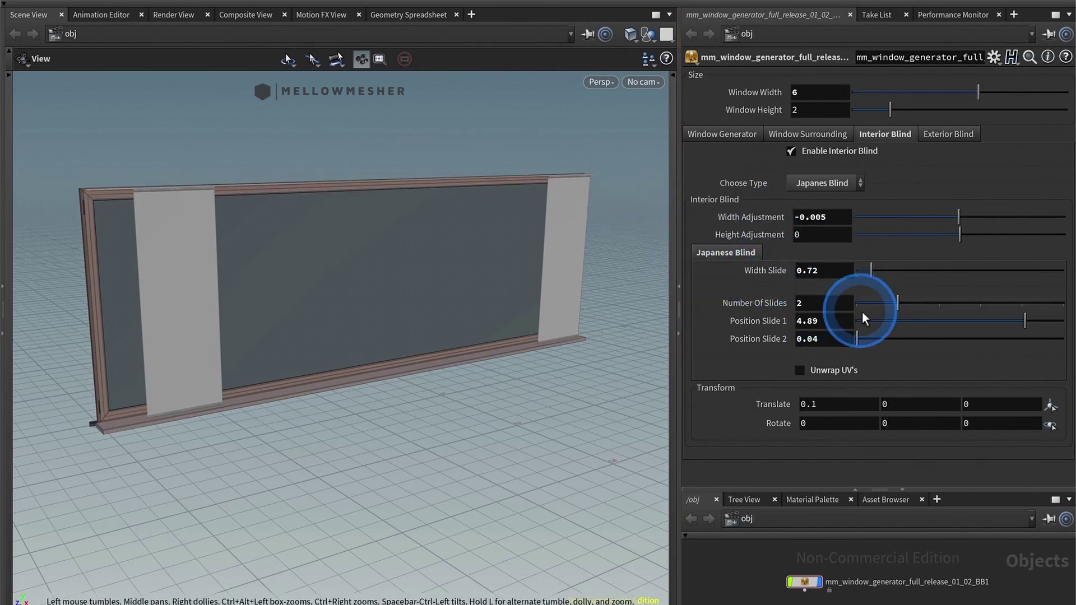
Give the Japanese blind four slides with Width Slide 0.83, placing slide 2 at 0, slide 3 at 3.43 and slide 4 at 1.05
{"action": "mouse_move", "coordinate": [874, 268]}
{"action": "left_mouse_down"}
{"action": "mouse_move", "coordinate": [896, 273]}
{"action": "mouse_move", "coordinate": [873, 269]}
{"action": "left_mouse_up"}
{"action": "left_click_drag", "start_coordinate": [906, 301], "coordinate": [974, 300]}
{"action": "left_click_drag", "start_coordinate": [877, 339], "coordinate": [846, 305]}
{"action": "mouse_move", "coordinate": [884, 359]}
{"action": "left_mouse_down"}
{"action": "mouse_move", "coordinate": [954, 373]}
{"action": "mouse_move", "coordinate": [877, 359]}
{"action": "left_mouse_up"}
Try the Japanese blind's UV unwrapping on and off, and set the blind's X translation to 0
{"action": "left_click", "coordinate": [800, 406]}
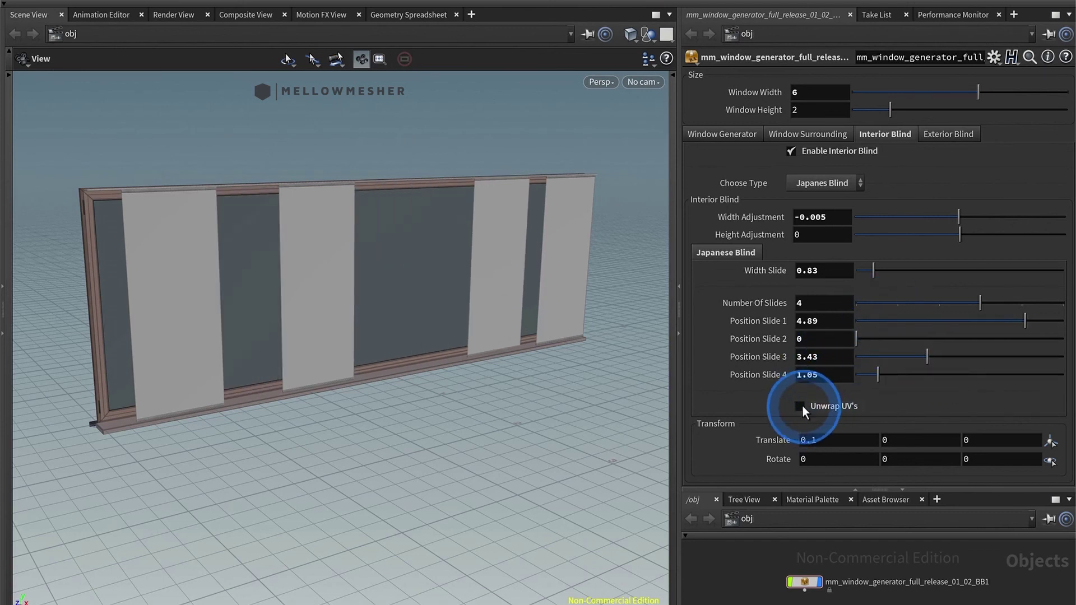
{"action": "left_click", "coordinate": [799, 406]}
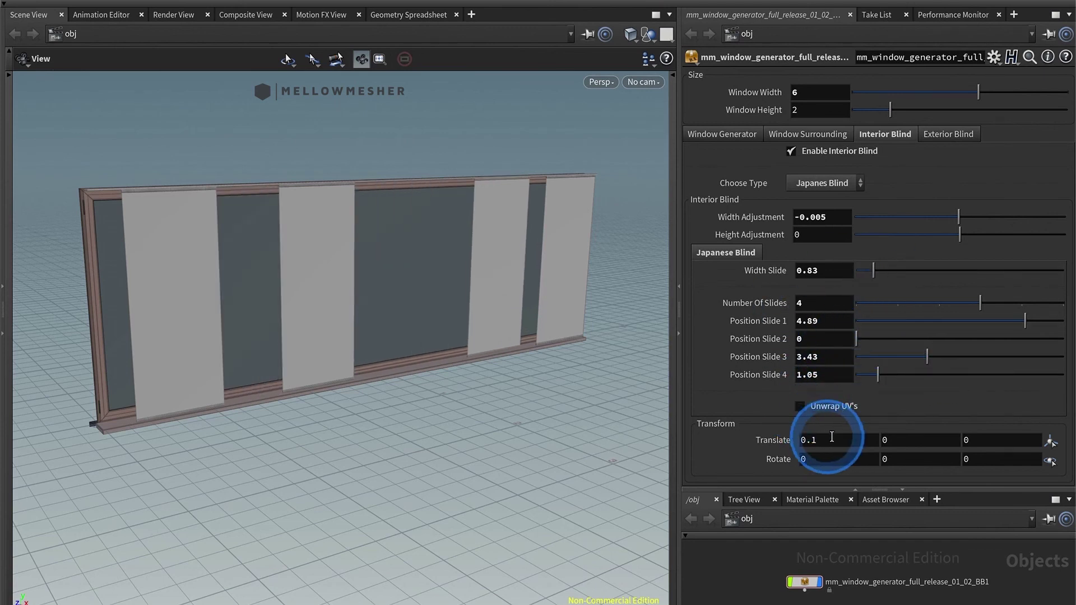
{"action": "left_click_drag", "start_coordinate": [824, 441], "coordinate": [758, 441]}
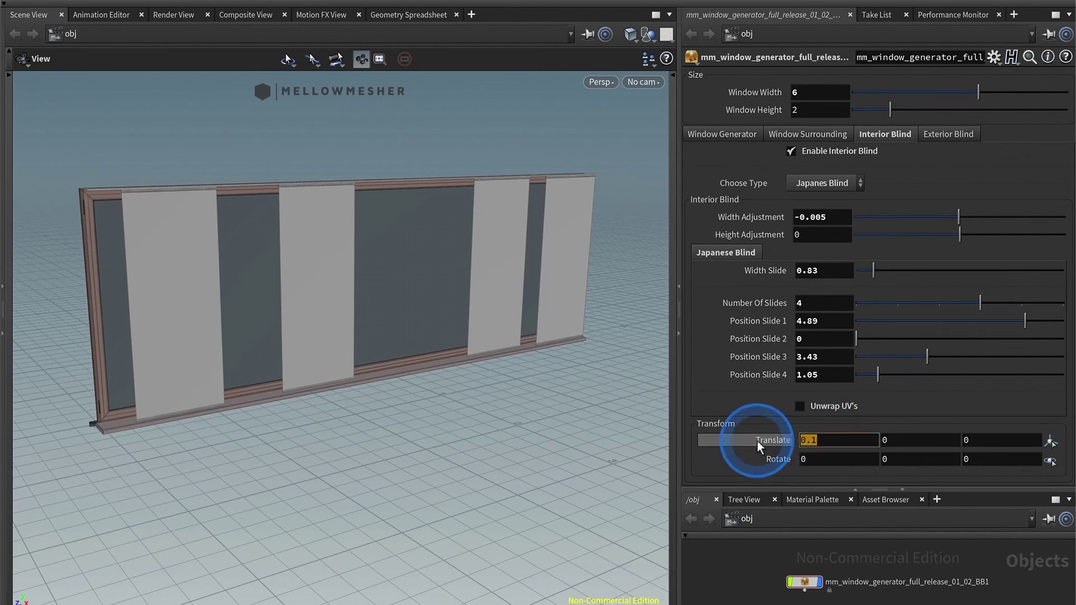
{"action": "type", "text": "0"}
{"action": "key", "text": "Return"}
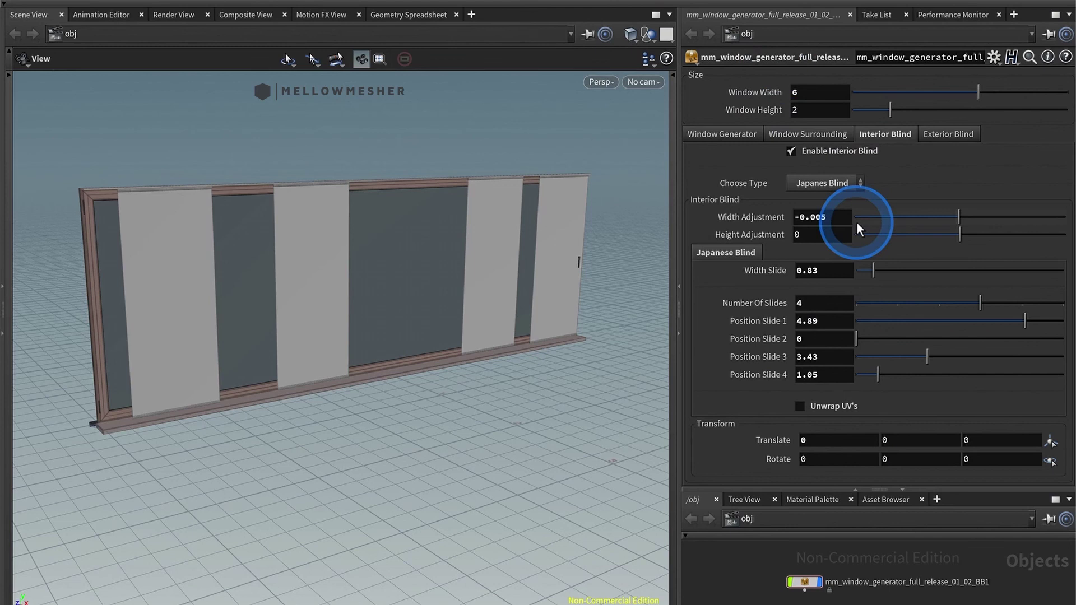
{"action": "left_click_drag", "start_coordinate": [348, 293], "coordinate": [359, 268]}
{"action": "right_click_drag", "start_coordinate": [133, 173], "coordinate": [173, 149]}
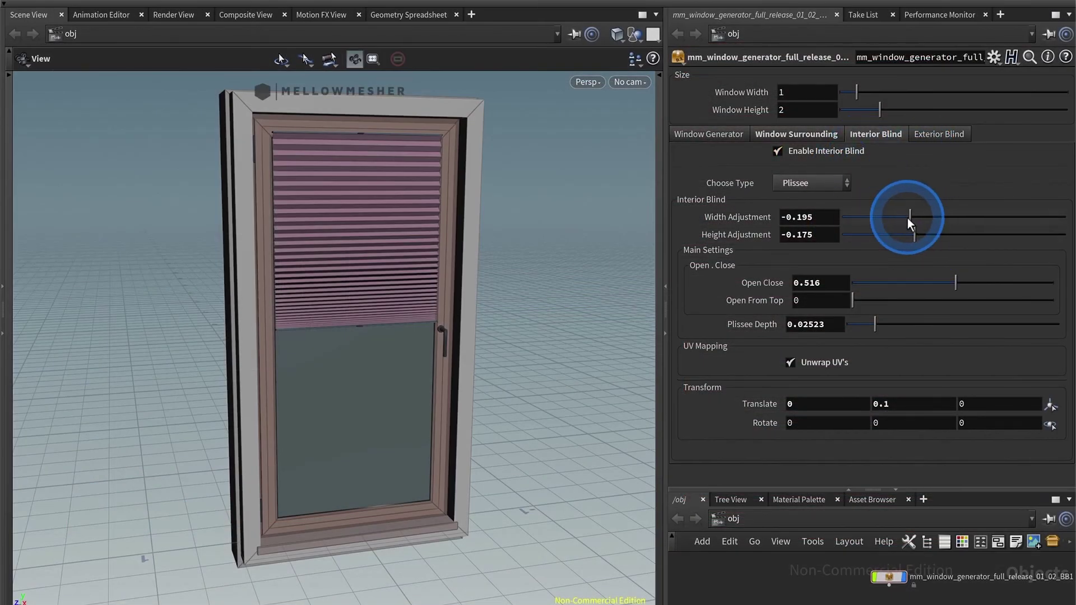
Set the plissee's Width Adjustment to -0.192 and Height Adjustment to -0.188
{"action": "mouse_move", "coordinate": [907, 218]}
{"action": "left_mouse_down"}
{"action": "mouse_move", "coordinate": [951, 214]}
{"action": "mouse_move", "coordinate": [909, 224]}
{"action": "mouse_move", "coordinate": [912, 237]}
{"action": "left_mouse_up"}
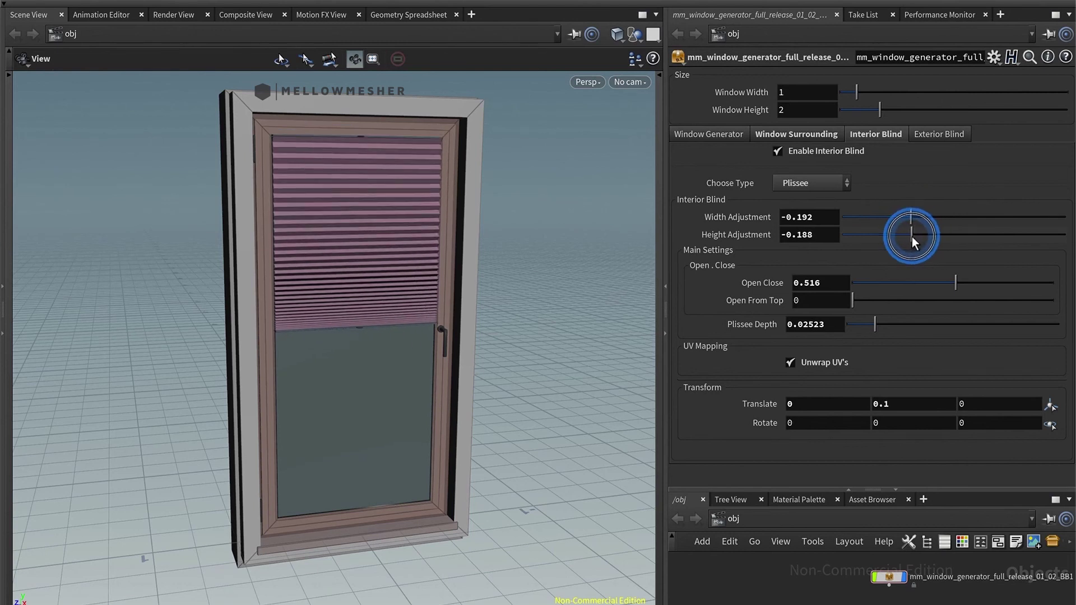
Try opening the plissee from the top, return Open From Top to 0, and set Open Close to 0.546
{"action": "left_click_drag", "start_coordinate": [954, 274], "coordinate": [975, 298]}
{"action": "mouse_move", "coordinate": [886, 297]}
{"action": "left_mouse_down"}
{"action": "mouse_move", "coordinate": [983, 287]}
{"action": "mouse_move", "coordinate": [909, 306]}
{"action": "mouse_move", "coordinate": [960, 304]}
{"action": "mouse_move", "coordinate": [881, 317]}
{"action": "left_mouse_up"}
{"action": "left_click_drag", "start_coordinate": [923, 284], "coordinate": [936, 281]}
{"action": "left_click_drag", "start_coordinate": [881, 299], "coordinate": [859, 301]}
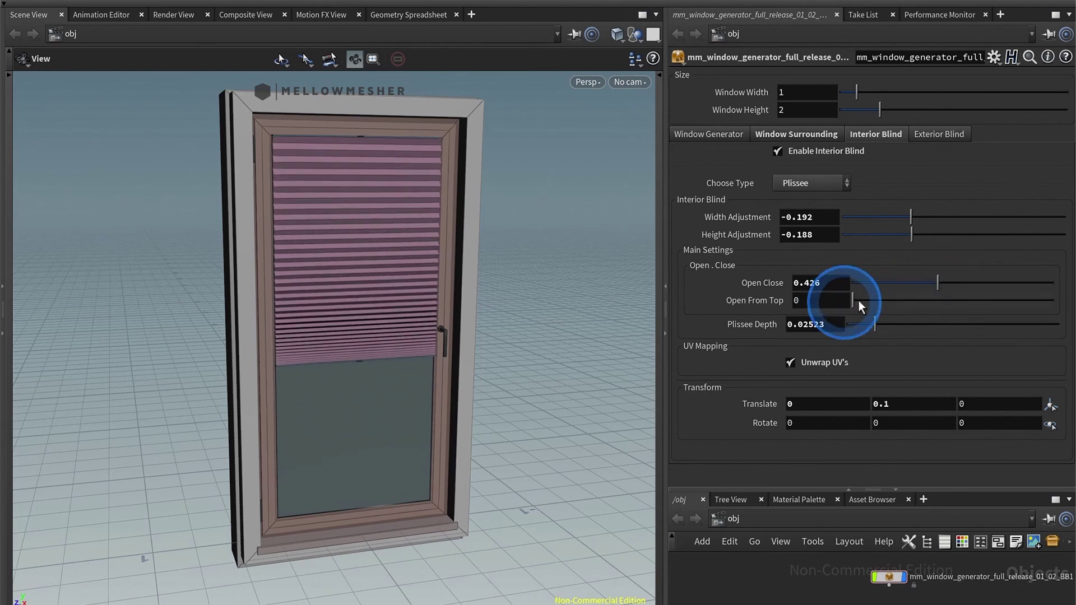
{"action": "left_click_drag", "start_coordinate": [939, 280], "coordinate": [963, 284]}
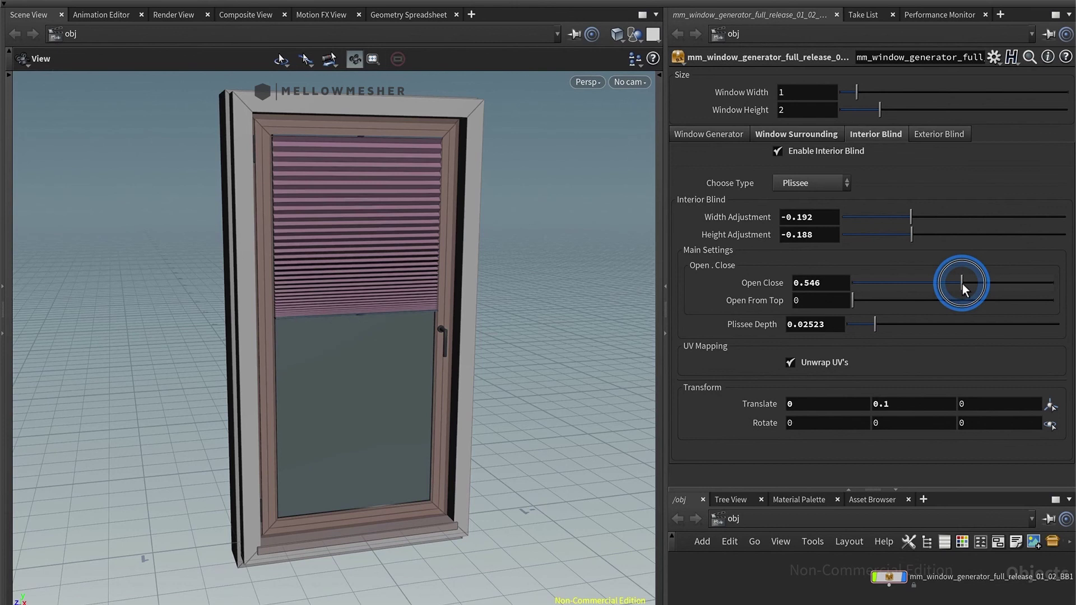
Set the Plissee Depth to 0.03088 while inspecting the folds up close
{"action": "left_click", "coordinate": [875, 328]}
{"action": "left_click_drag", "start_coordinate": [875, 327], "coordinate": [899, 324]}
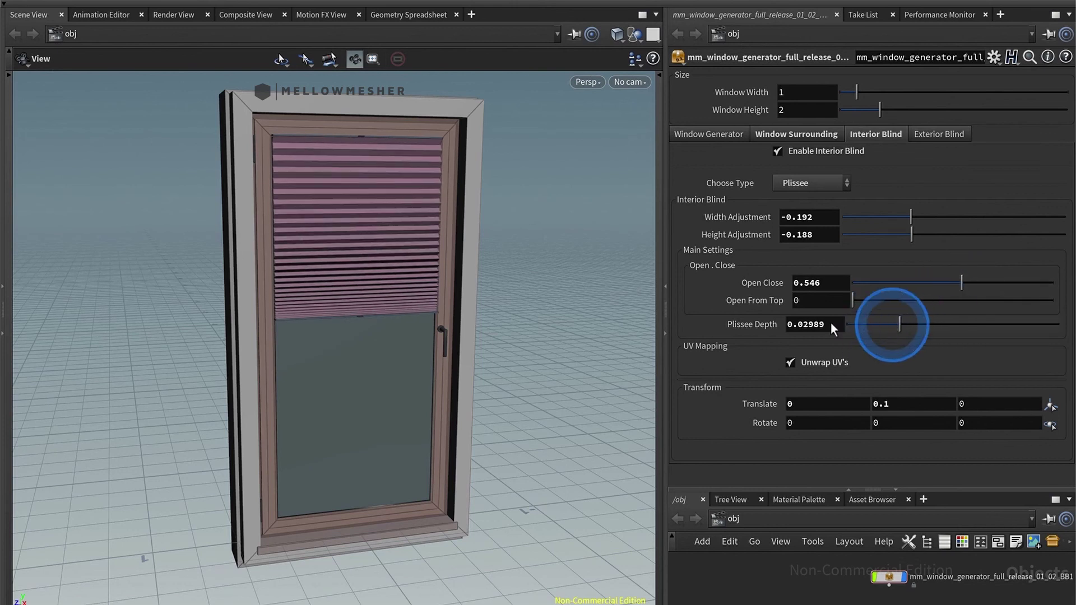
{"action": "left_click_drag", "start_coordinate": [263, 261], "coordinate": [298, 264]}
{"action": "right_click_drag", "start_coordinate": [297, 264], "coordinate": [288, 123]}
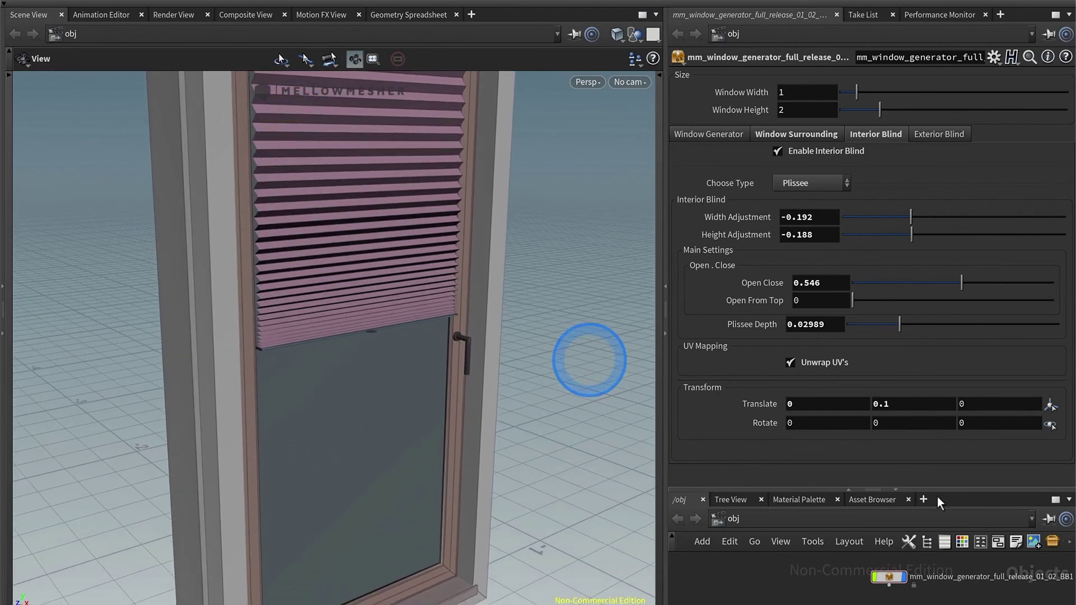
{"action": "mouse_move", "coordinate": [910, 332]}
{"action": "left_mouse_down"}
{"action": "mouse_move", "coordinate": [901, 321]}
{"action": "mouse_move", "coordinate": [964, 318]}
{"action": "mouse_move", "coordinate": [905, 328]}
{"action": "left_mouse_up"}
{"action": "left_click_drag", "start_coordinate": [269, 337], "coordinate": [343, 305]}
{"action": "right_click_drag", "start_coordinate": [344, 305], "coordinate": [359, 402]}
{"action": "left_click_drag", "start_coordinate": [359, 400], "coordinate": [360, 367]}
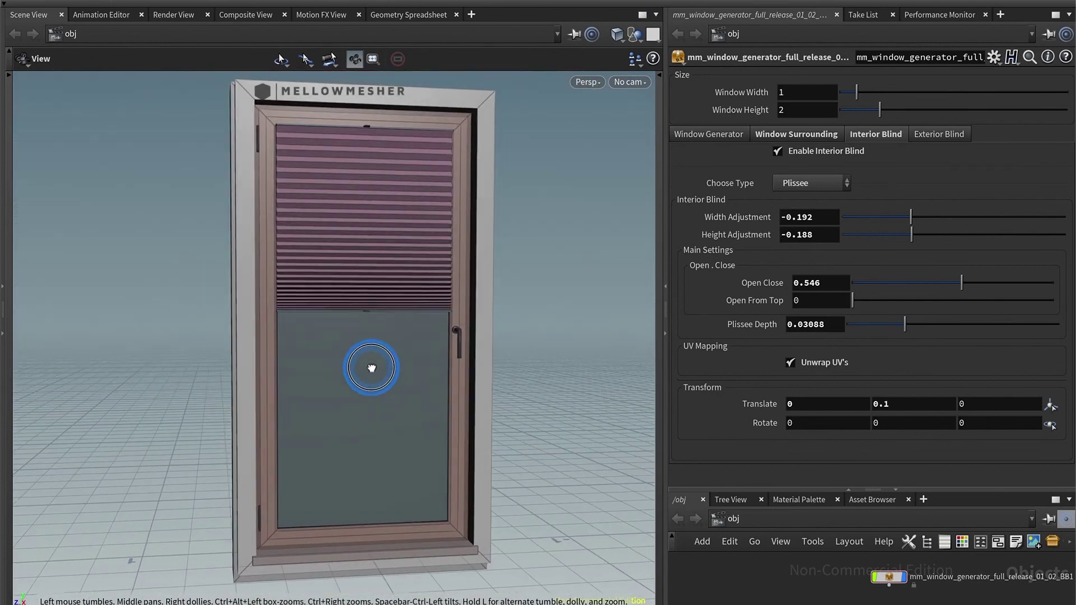
Try an X translation of 0.1 on the plissee and undo it
{"action": "left_click", "coordinate": [824, 364]}
{"action": "left_click", "coordinate": [791, 404]}
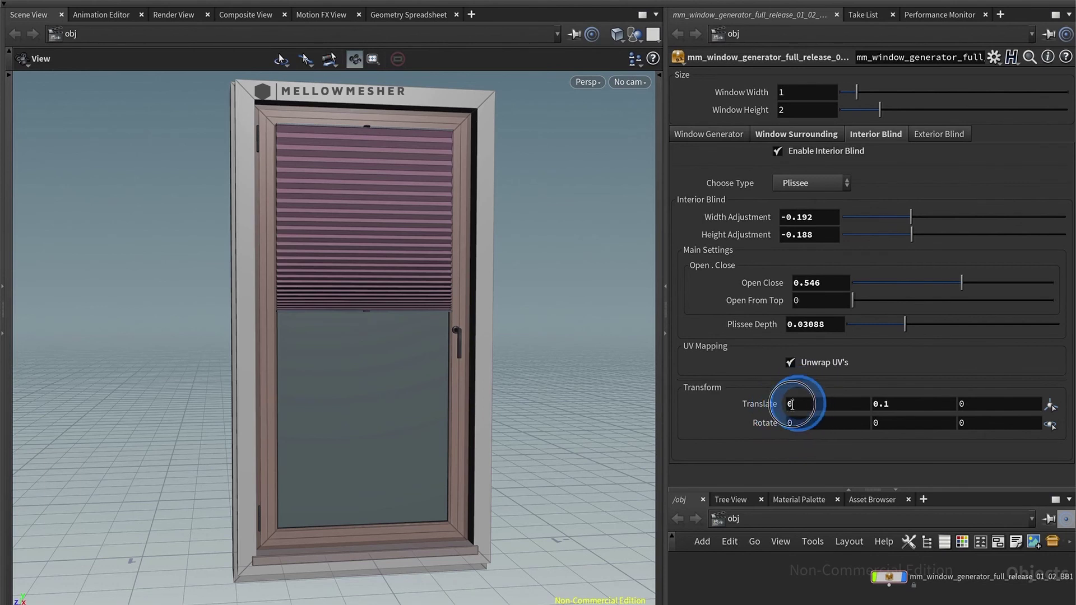
{"action": "type", "text": "0.1"}
{"action": "key", "text": "Return"}
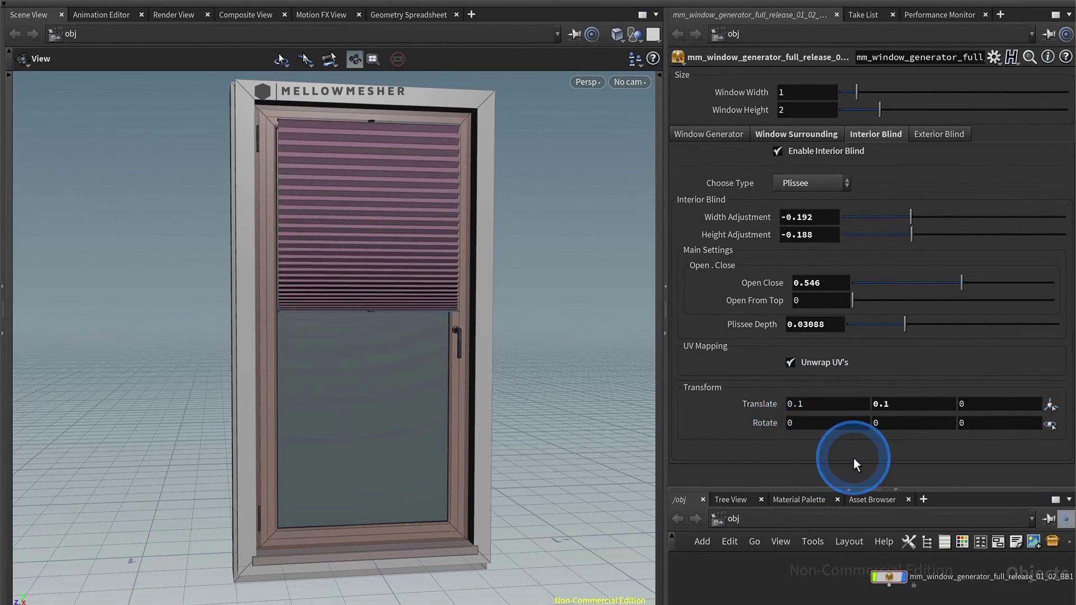
{"action": "left_click", "coordinate": [844, 319]}
{"action": "key", "text": "ctrl+z"}
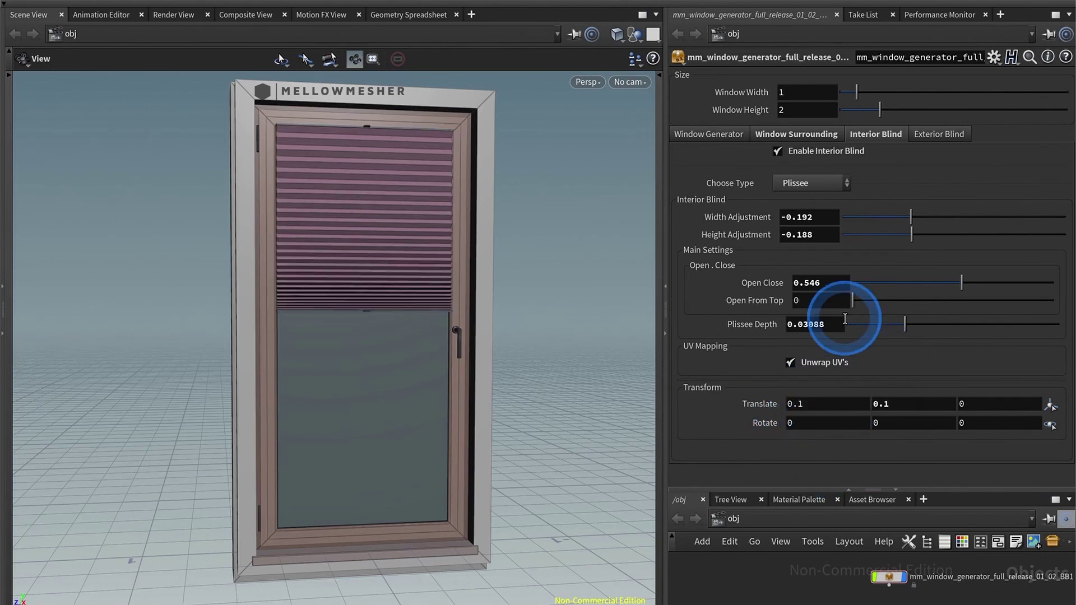
{"action": "left_click_drag", "start_coordinate": [348, 353], "coordinate": [372, 355]}
{"action": "right_click_drag", "start_coordinate": [372, 355], "coordinate": [403, 410]}
{"action": "left_click_drag", "start_coordinate": [397, 387], "coordinate": [360, 379]}
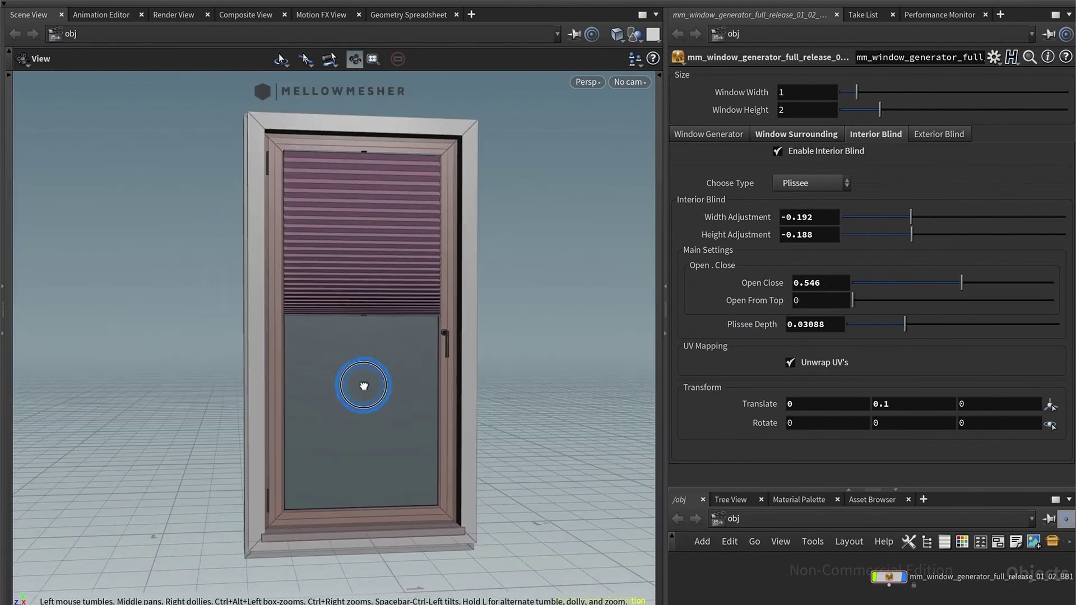